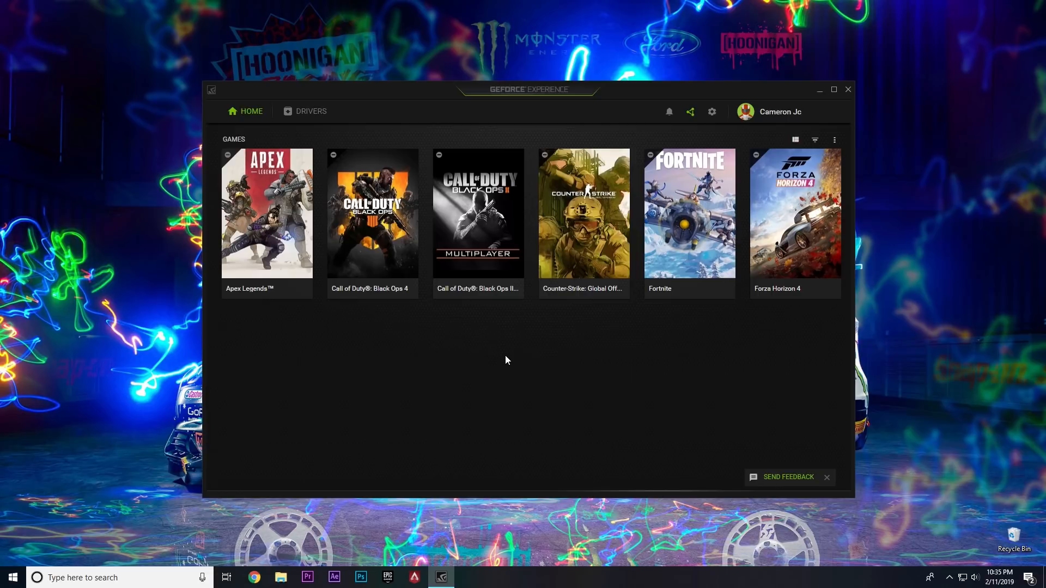
Open the in-game overlay settings and review the Recordings save locations for temporary files and videos.
mouse_move(530, 93)
left_mouse_down()
mouse_move(532, 128)
mouse_move(537, 110)
mouse_move(521, 93)
left_mouse_up()
mouse_move(529, 93)
left_mouse_down()
mouse_move(524, 130)
mouse_move(535, 110)
mouse_move(521, 93)
left_mouse_up()
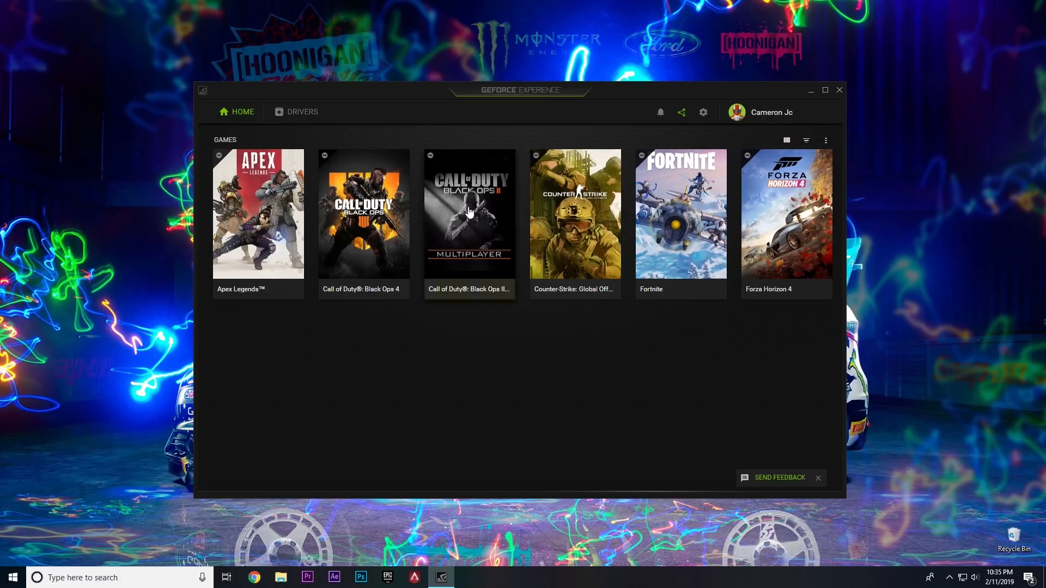
left_click(703, 114)
scroll(528, 250, "down", 2)
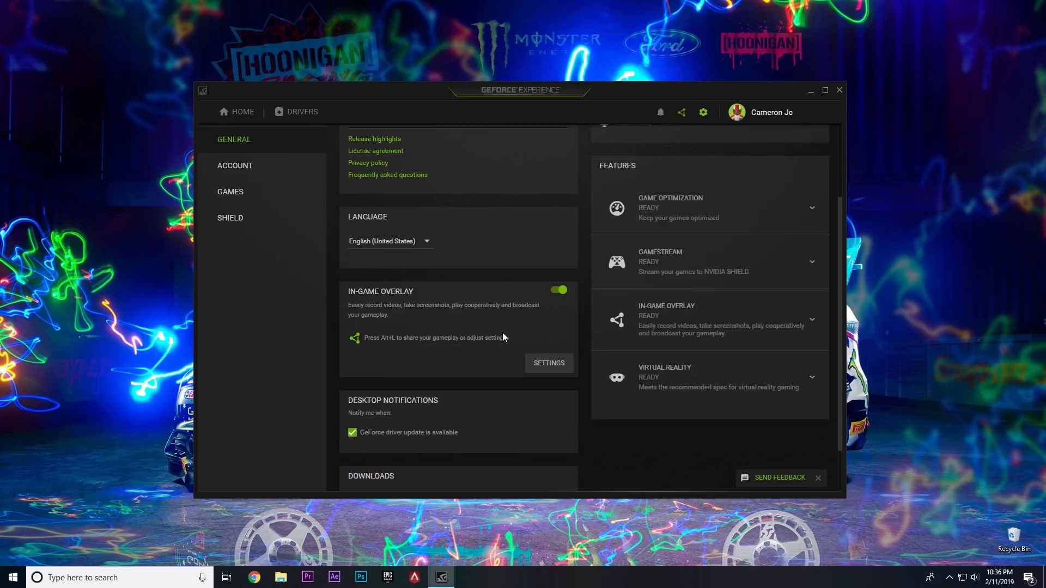
left_click(553, 366)
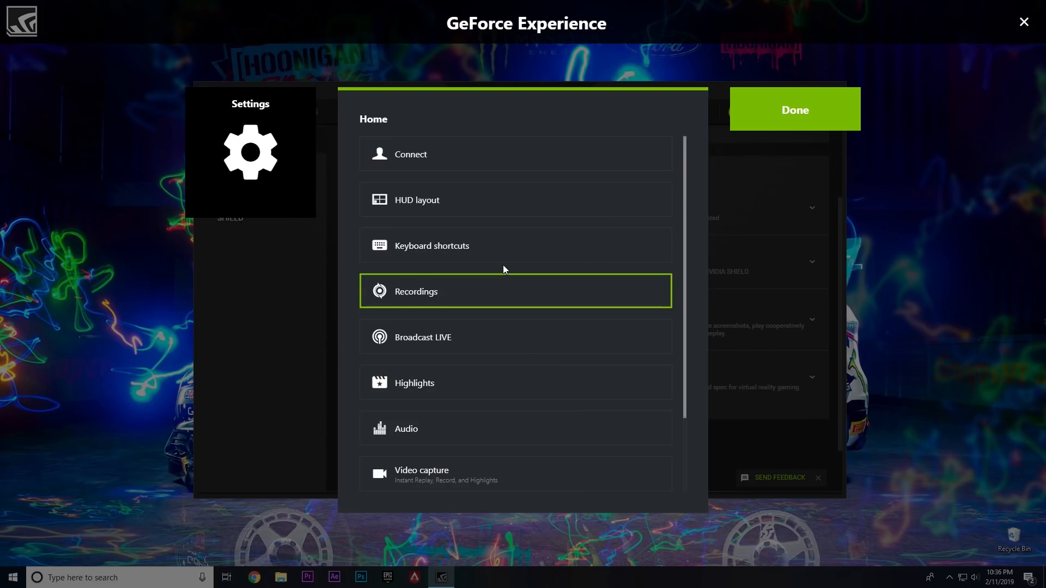
left_click_drag(685, 294, 671, 240)
left_click(463, 292)
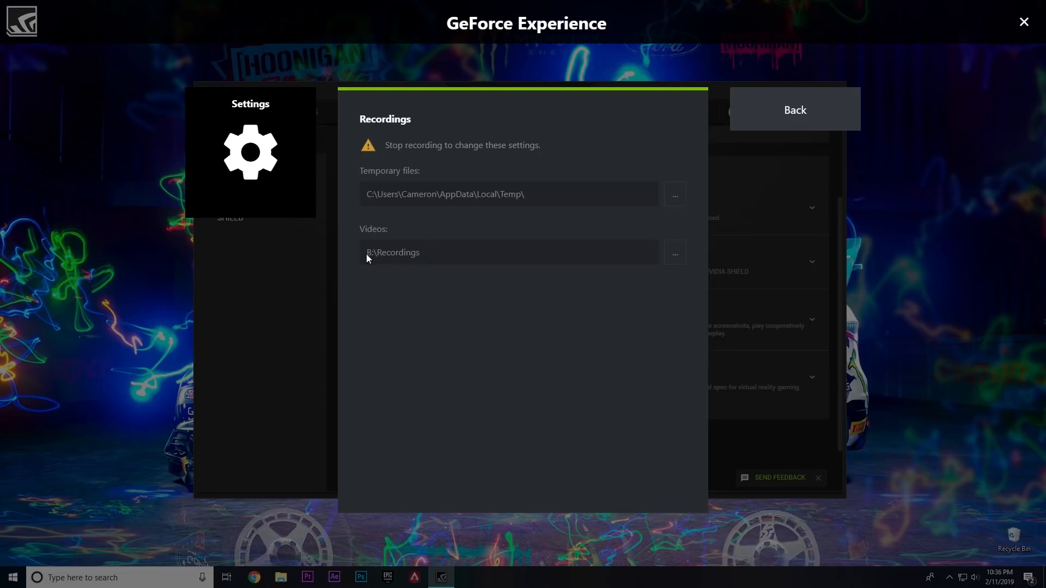
left_click(771, 122)
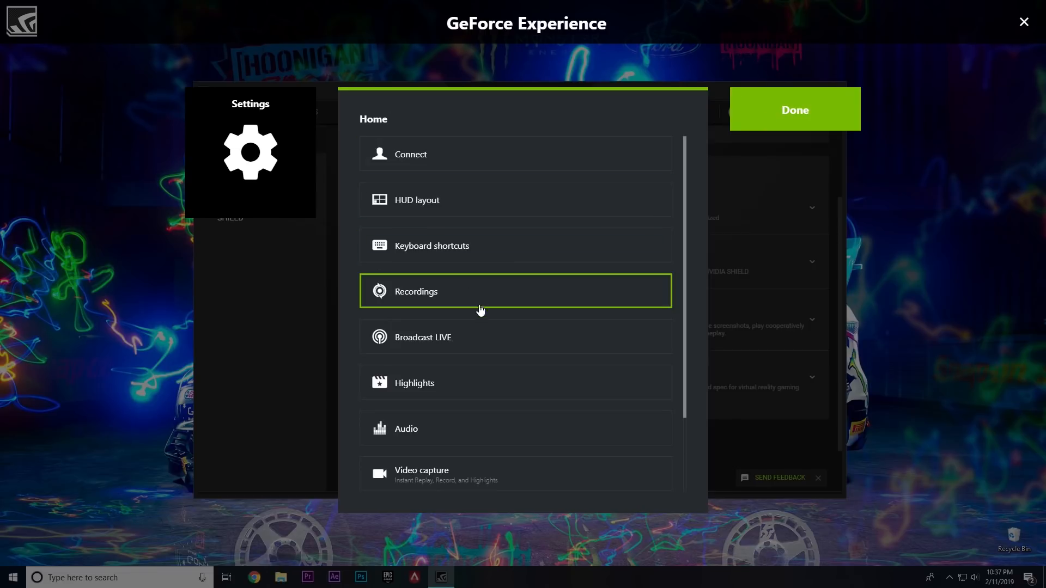
Review the Highlights and Video capture settings and return to the main overlay.
left_click(472, 398)
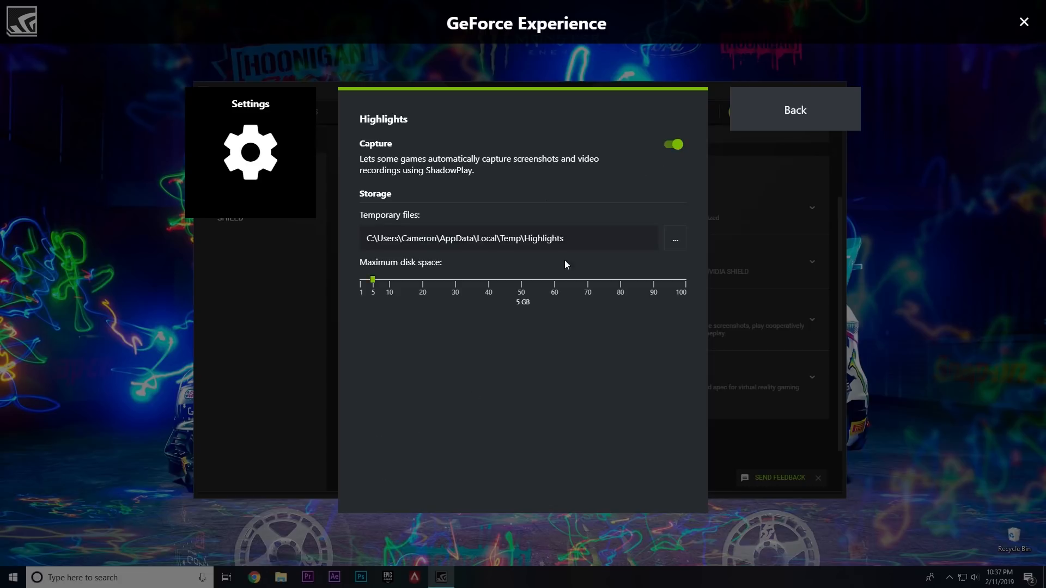
left_click(791, 115)
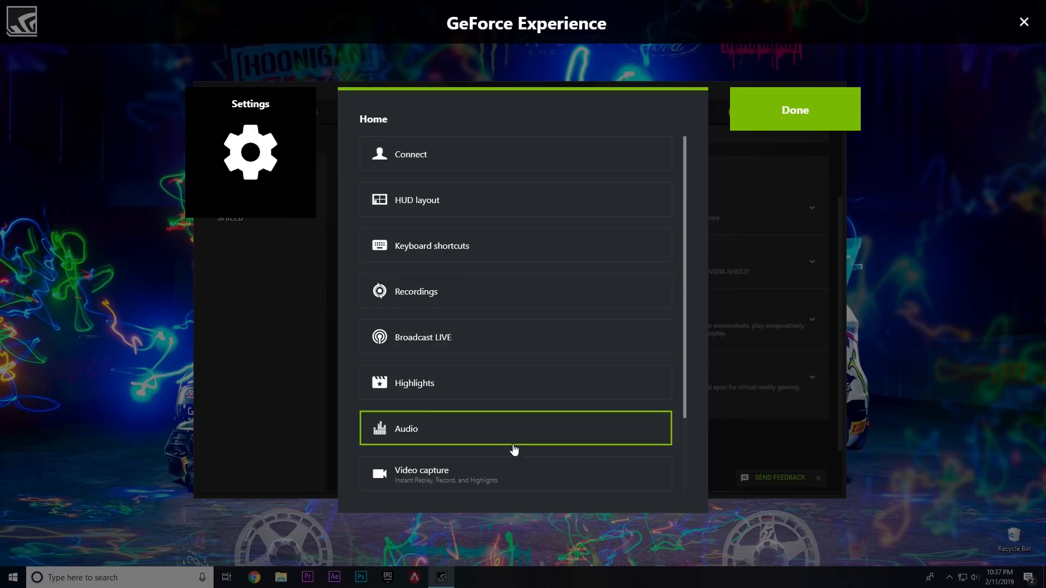
left_click(509, 476)
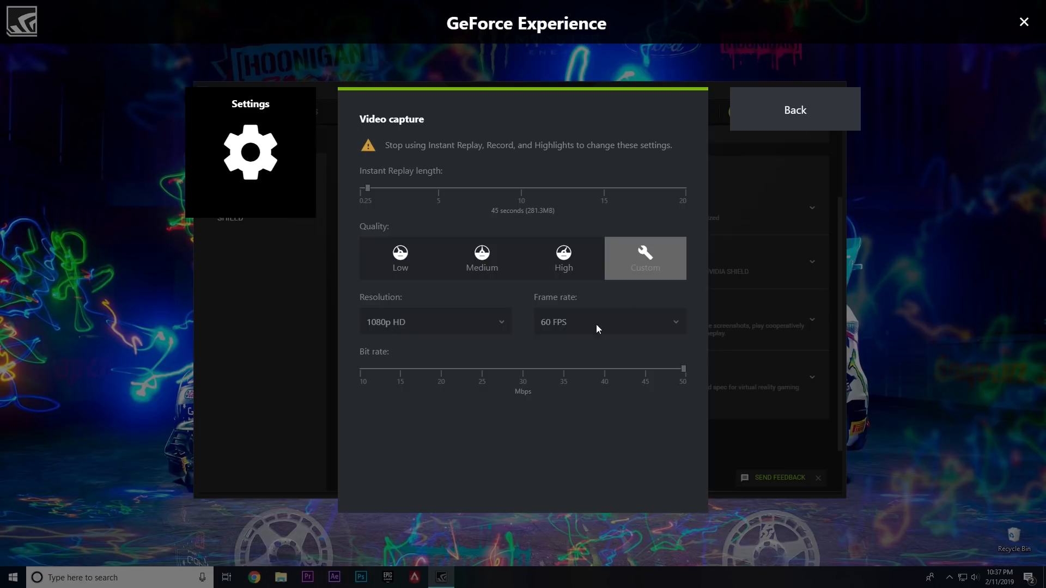
left_click(770, 116)
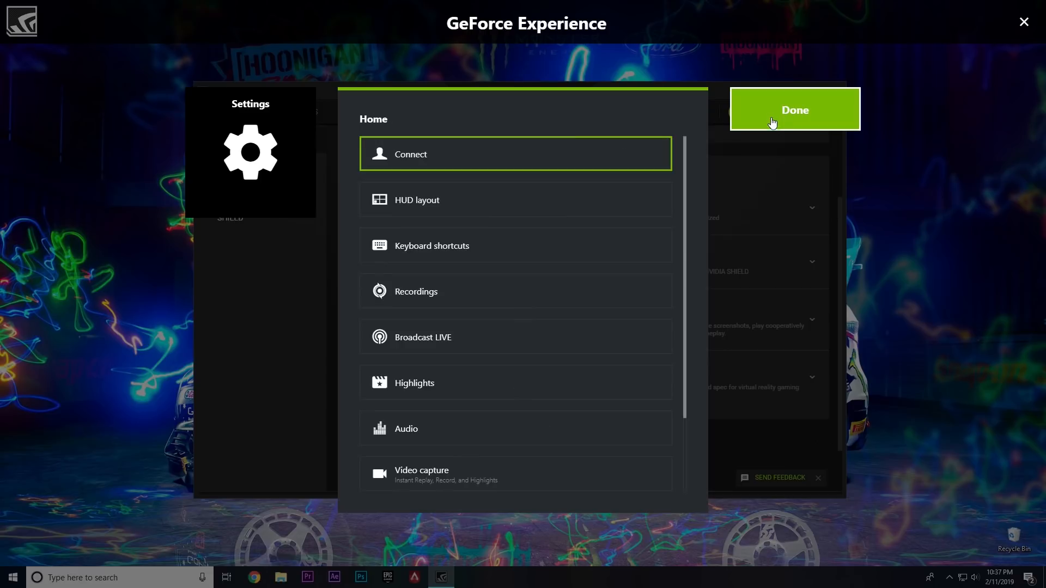
left_click(772, 119)
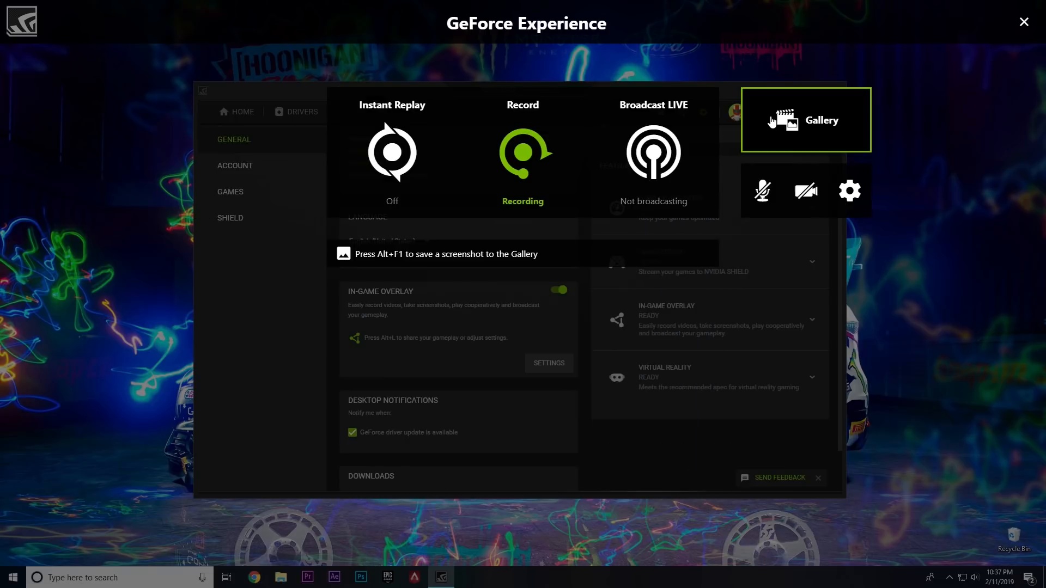
Try to turn on Instant Replay from the overlay.
left_click(522, 180)
left_click(537, 182)
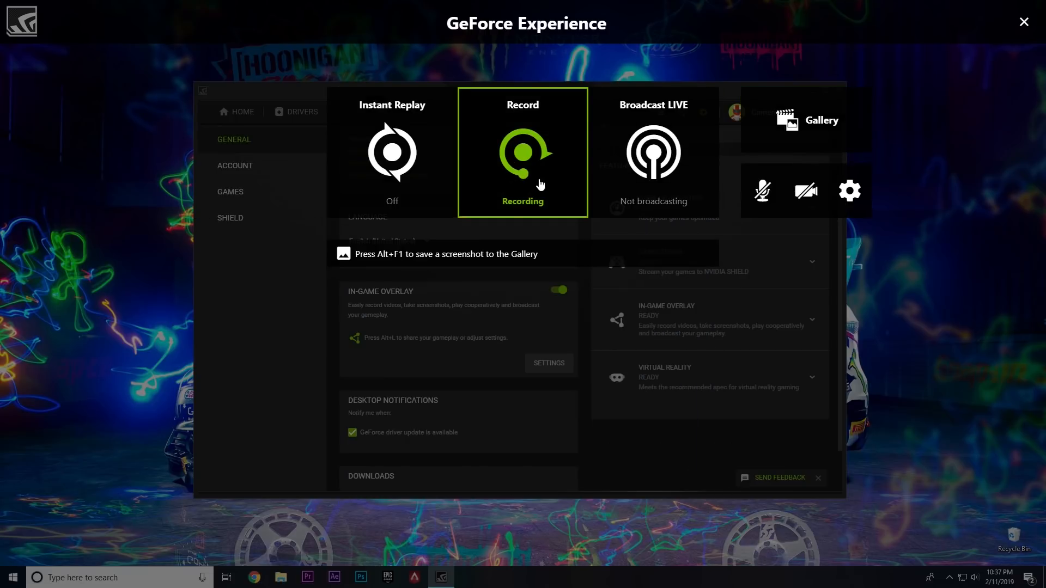
left_click(398, 163)
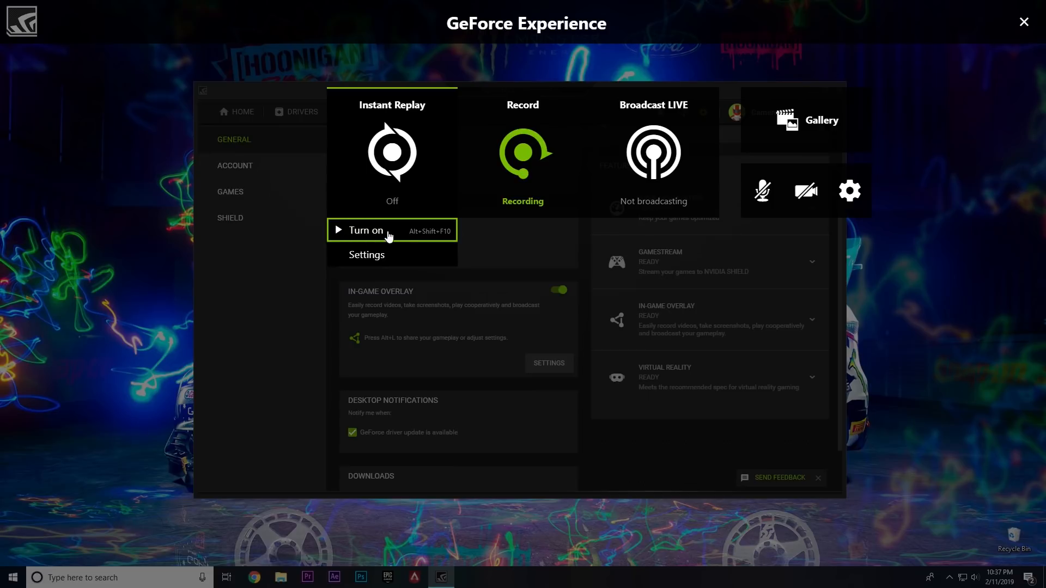
left_click(390, 234)
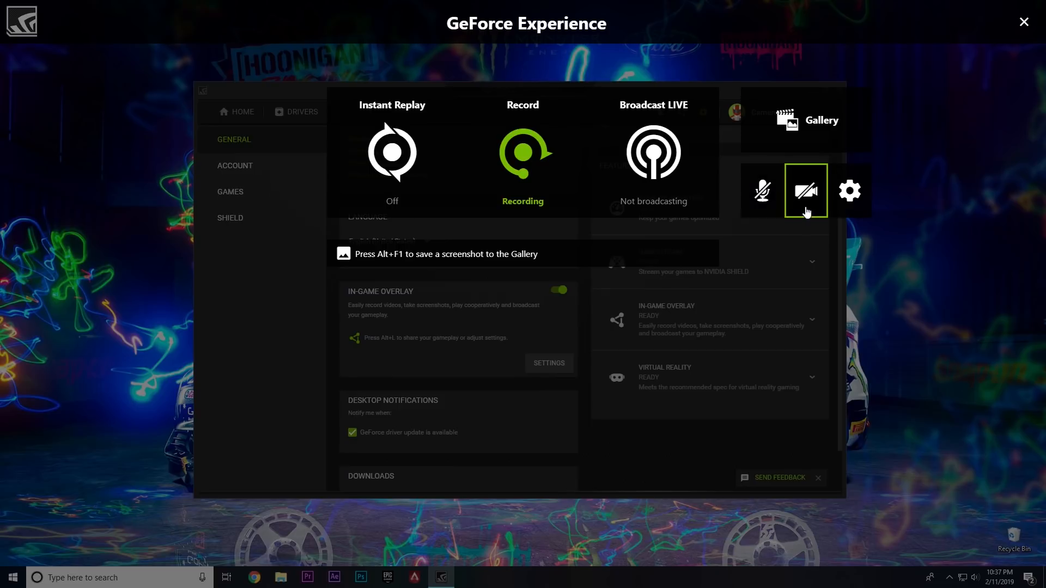
Examine the overlay's keyboard shortcuts for recording and saving replays.
left_click(848, 195)
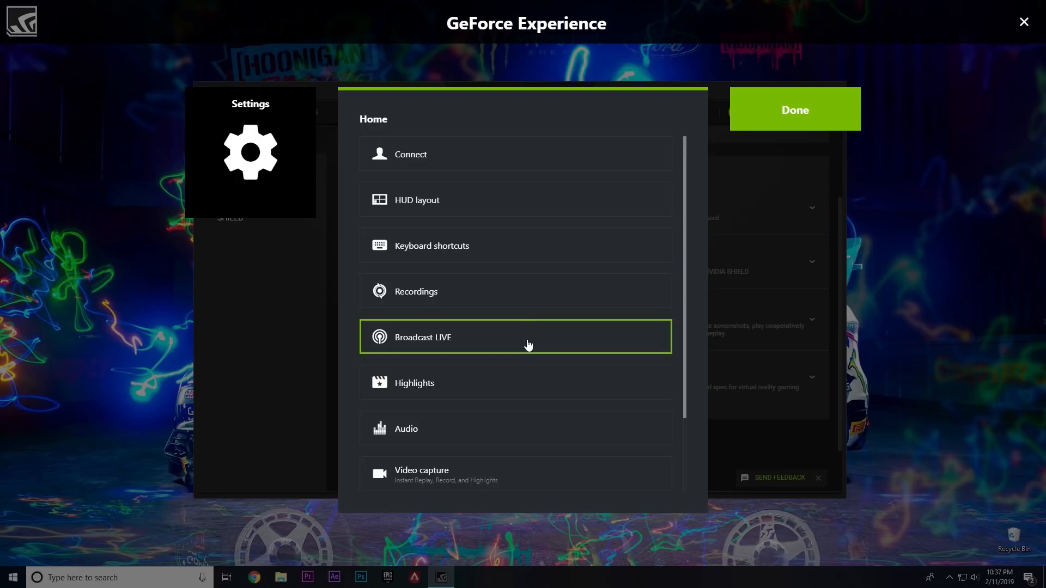
left_click(522, 246)
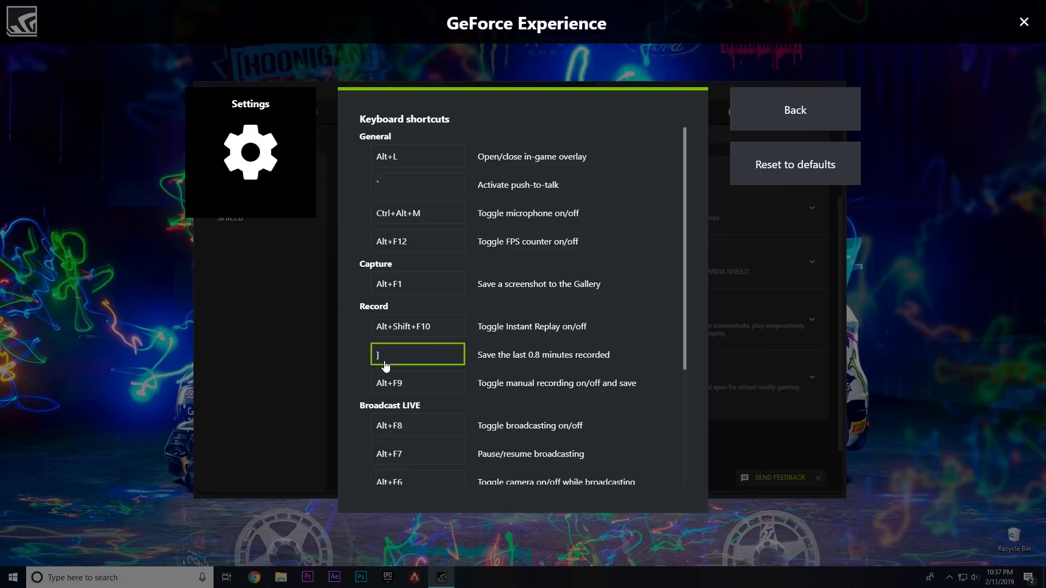
scroll(416, 494, "down", 1)
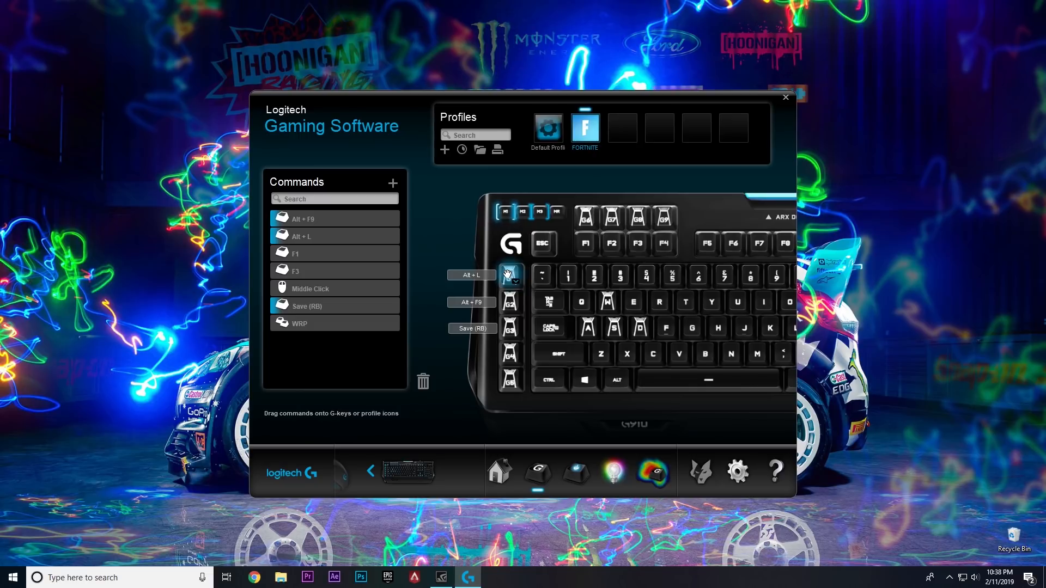
Test the overlay shortcut over Logitech Gaming Software and view the Record options before closing the overlay.
key("alt+z")
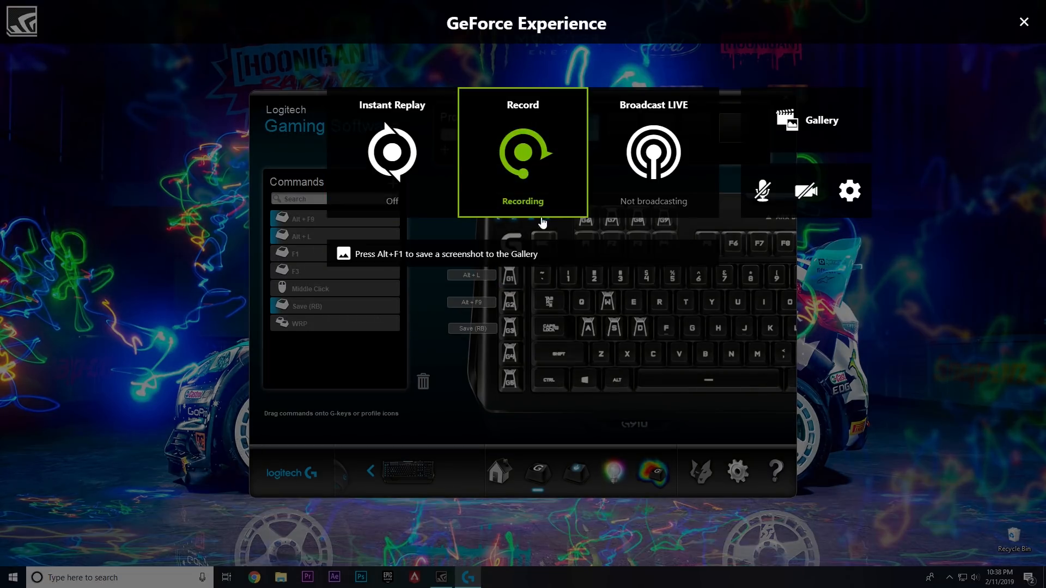
key("alt+z")
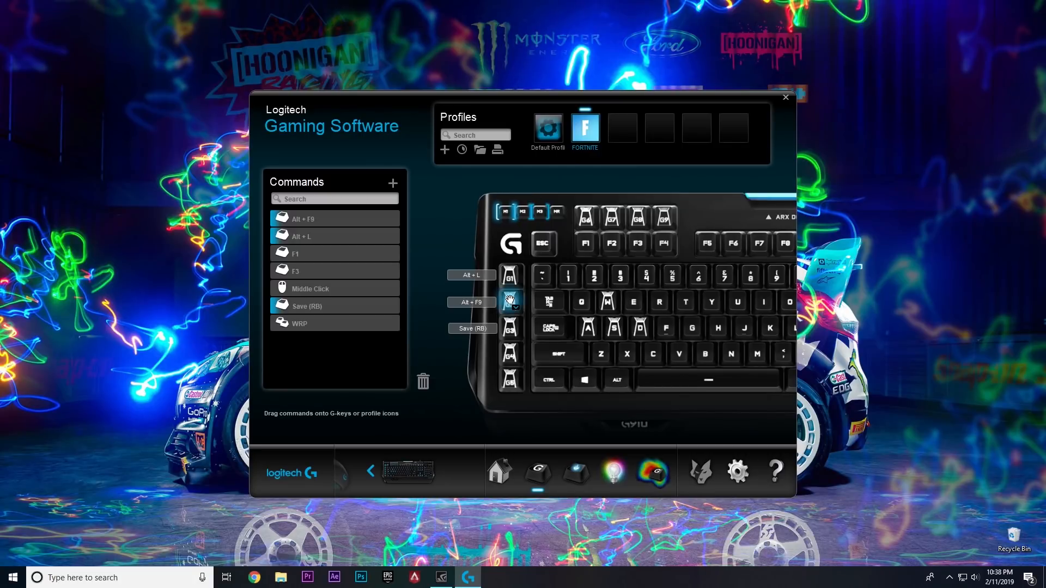
key("alt+z")
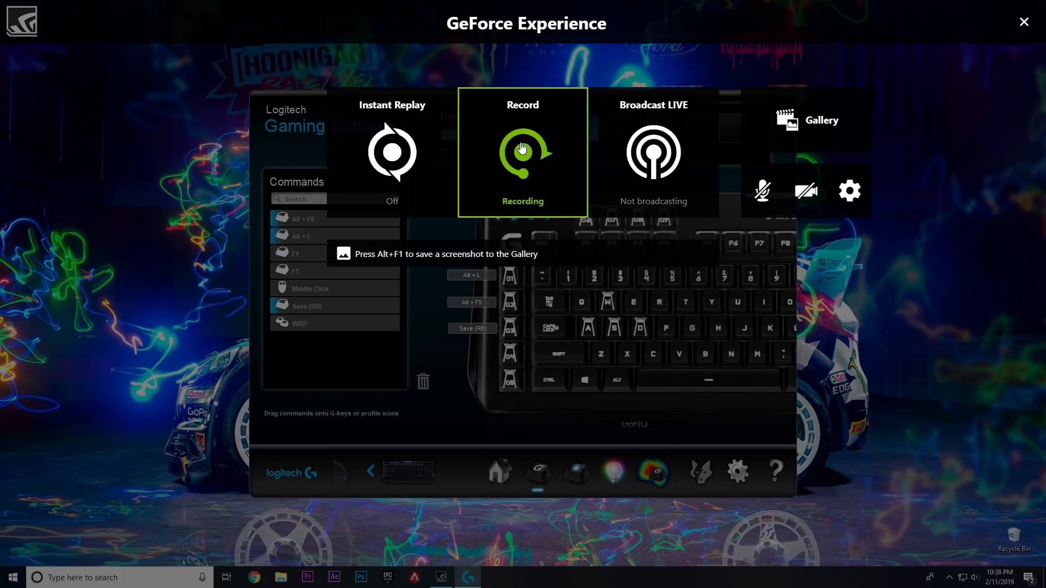
left_click(527, 191)
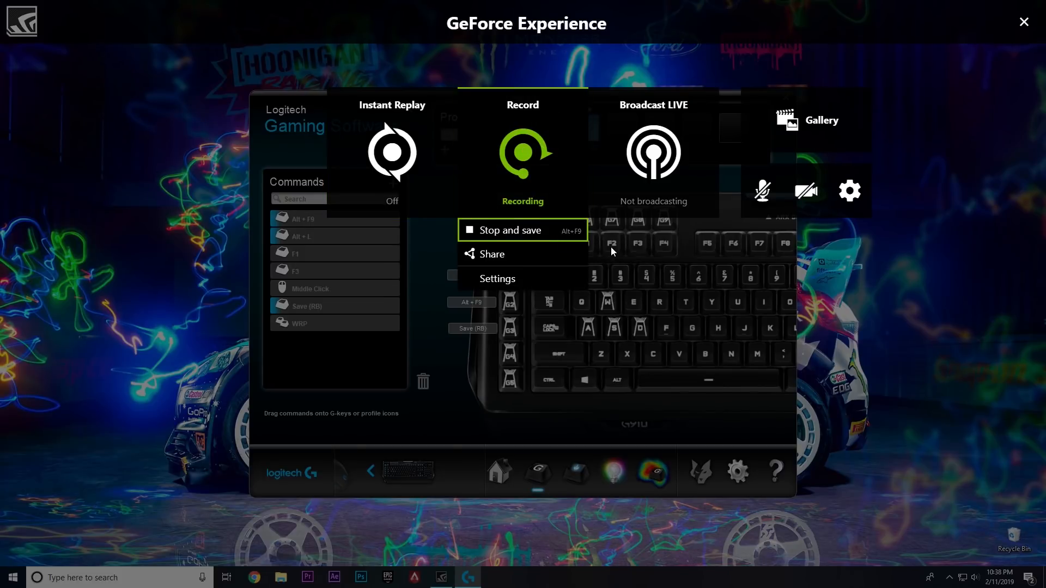
key("Escape")
key("Escape")
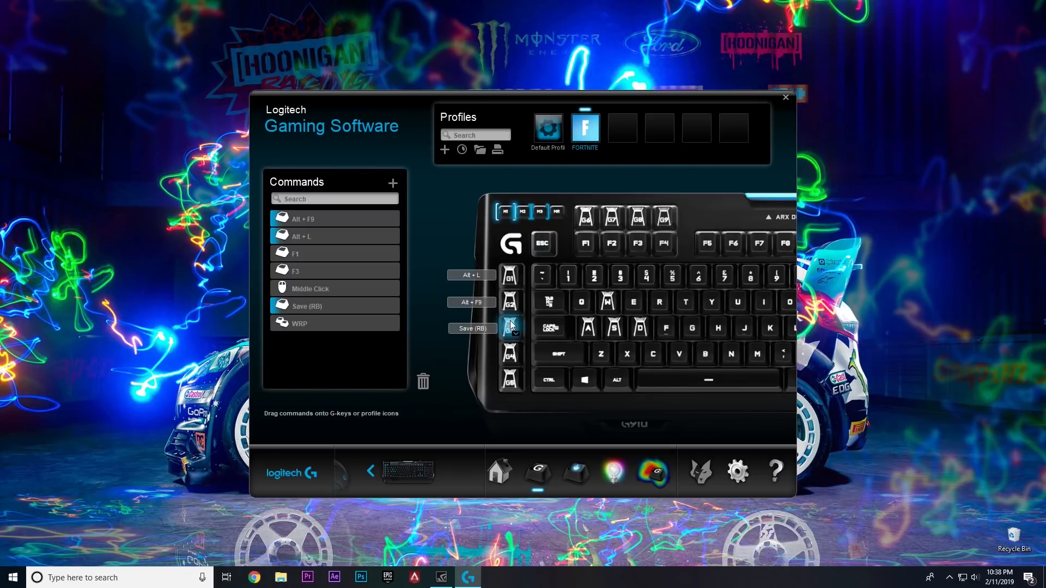
Check the keystroke assigned to the Save (RB) command in the Command Editor.
double_click(327, 307)
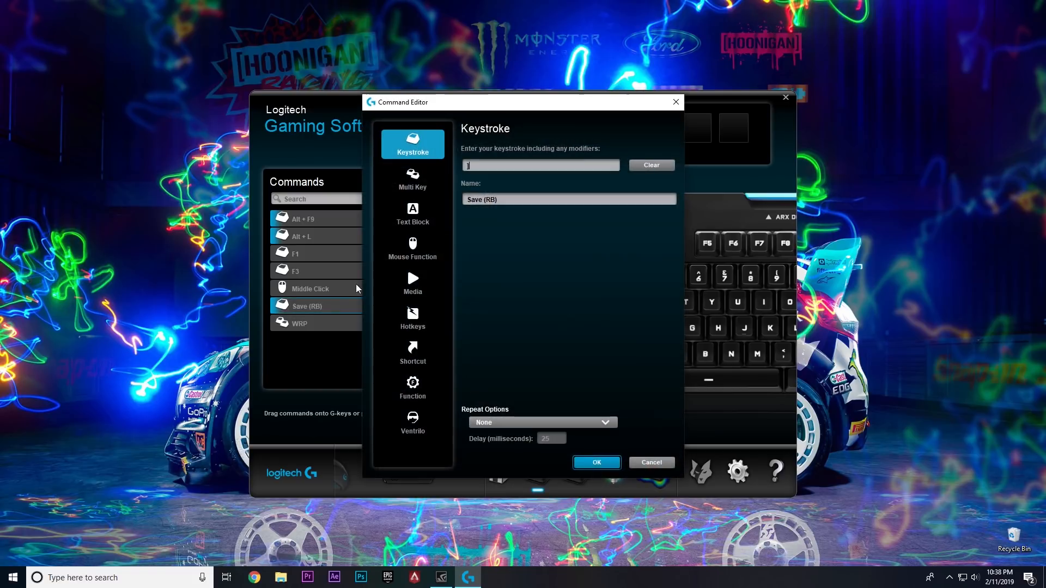
left_click(597, 463)
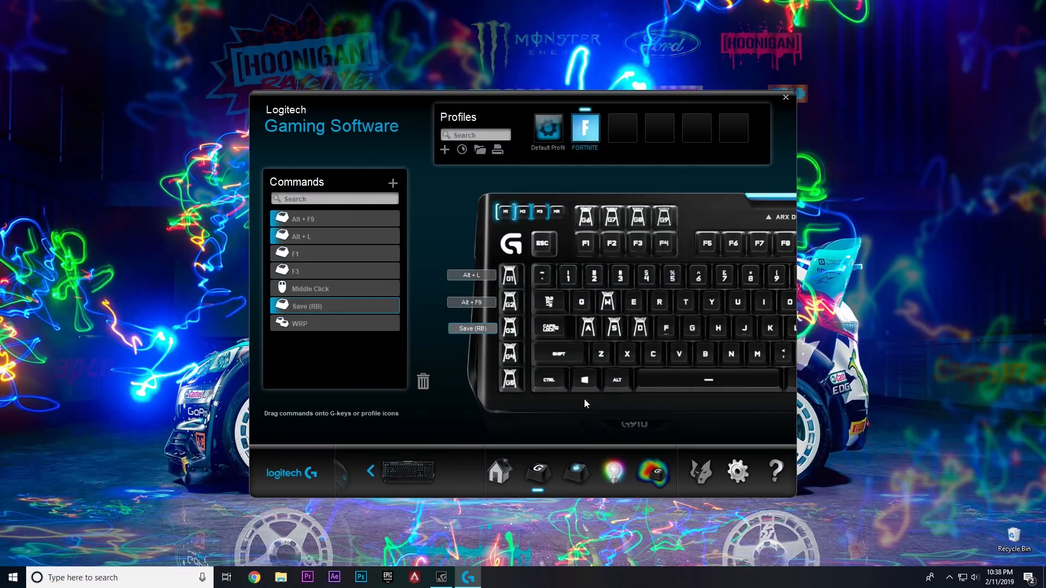
key("alt+z")
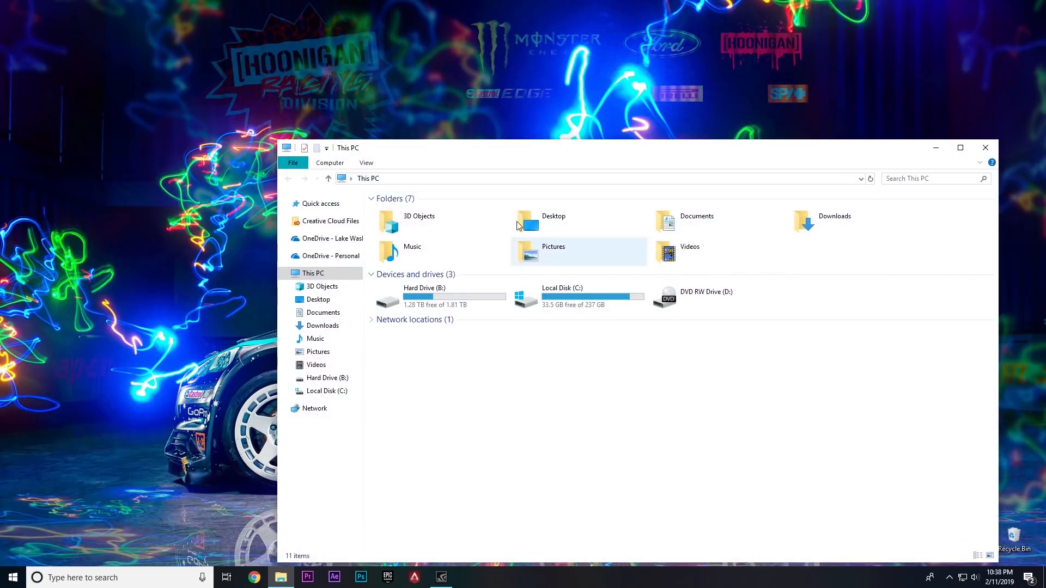
In File Explorer, check the capacity and disk usage of Local Disk (C:) in its properties.
left_click_drag(486, 106, 477, 94)
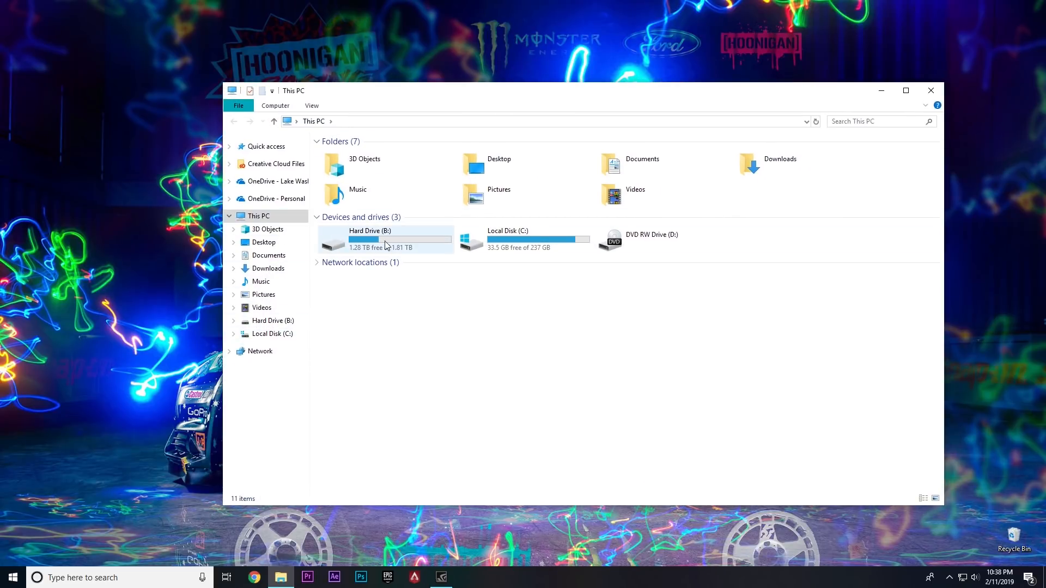
right_click(533, 249)
left_click(573, 453)
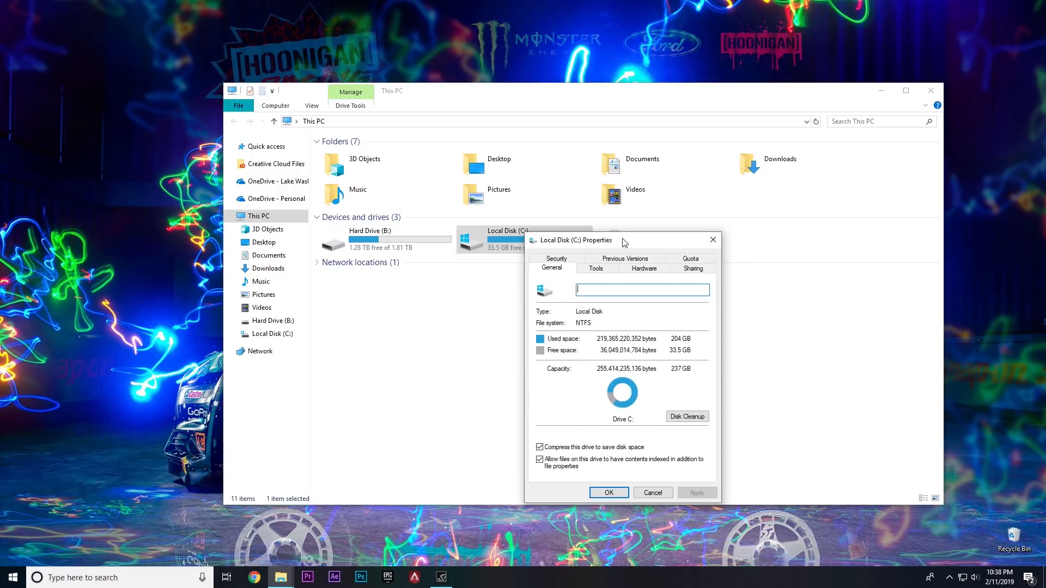
left_click_drag(624, 242, 572, 185)
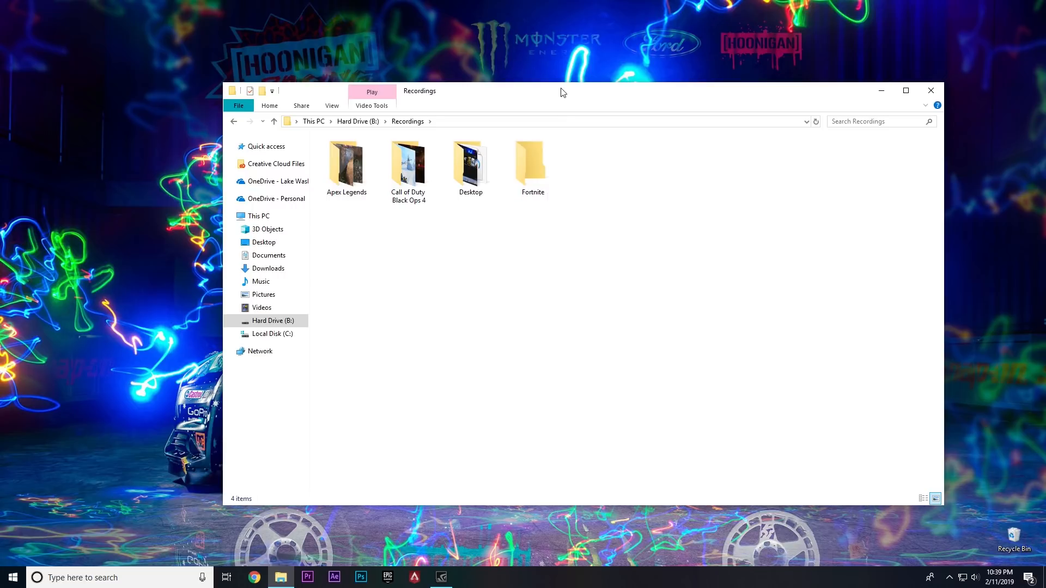
Create a folder named "Video Editing Projects" at the root of Hard Drive (B:).
left_click_drag(563, 93, 541, 91)
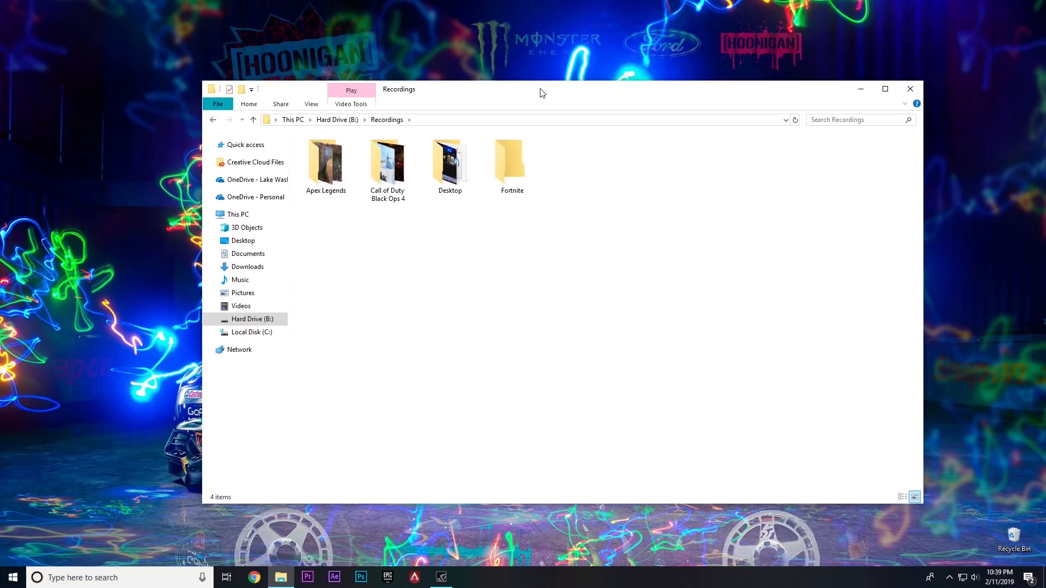
left_click(271, 324)
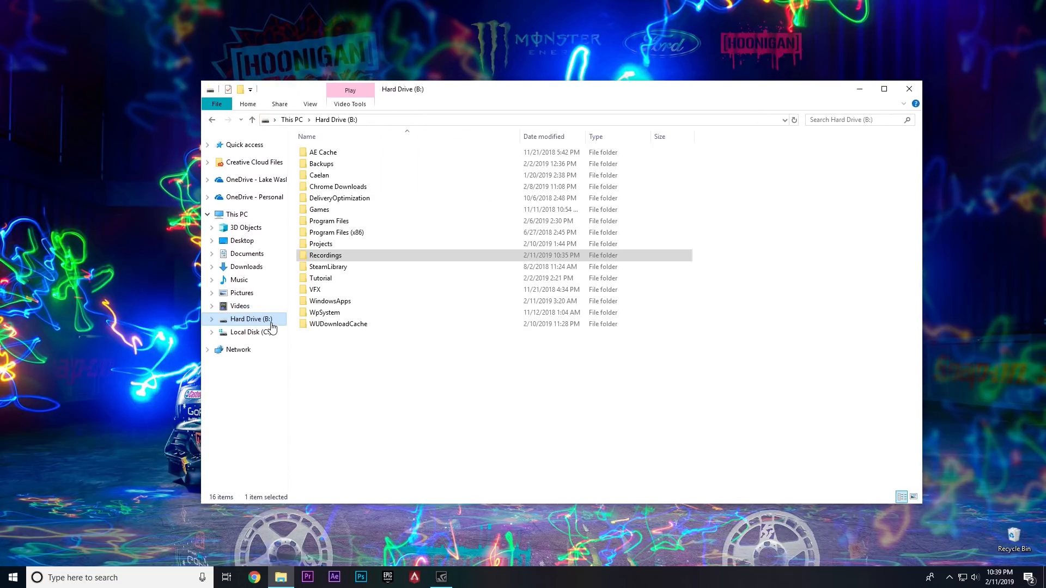
left_click(337, 245)
right_click(340, 384)
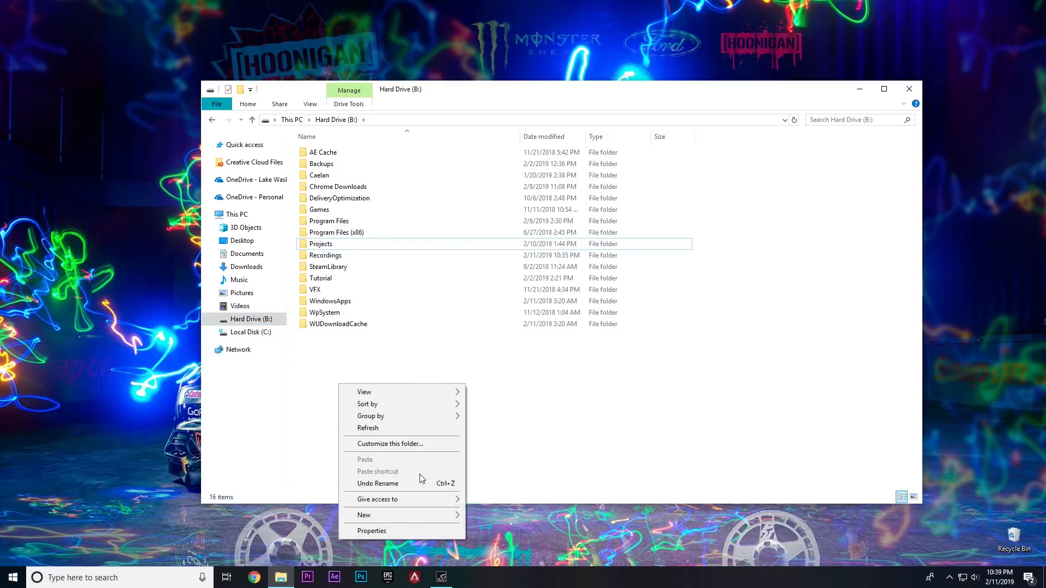
mouse_move(436, 515)
left_click(532, 355)
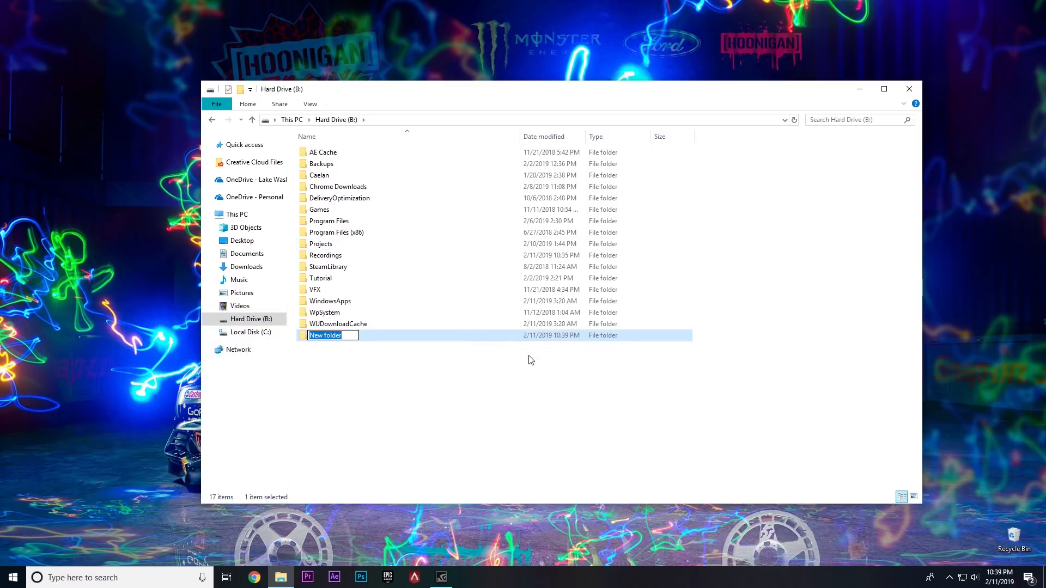
type("Video Editing Projects")
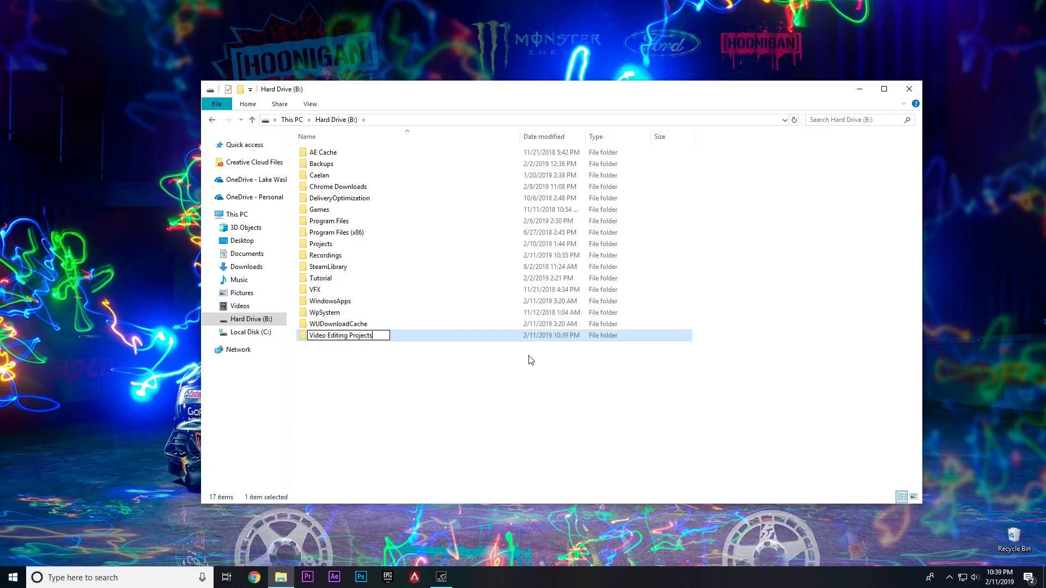
key("Return")
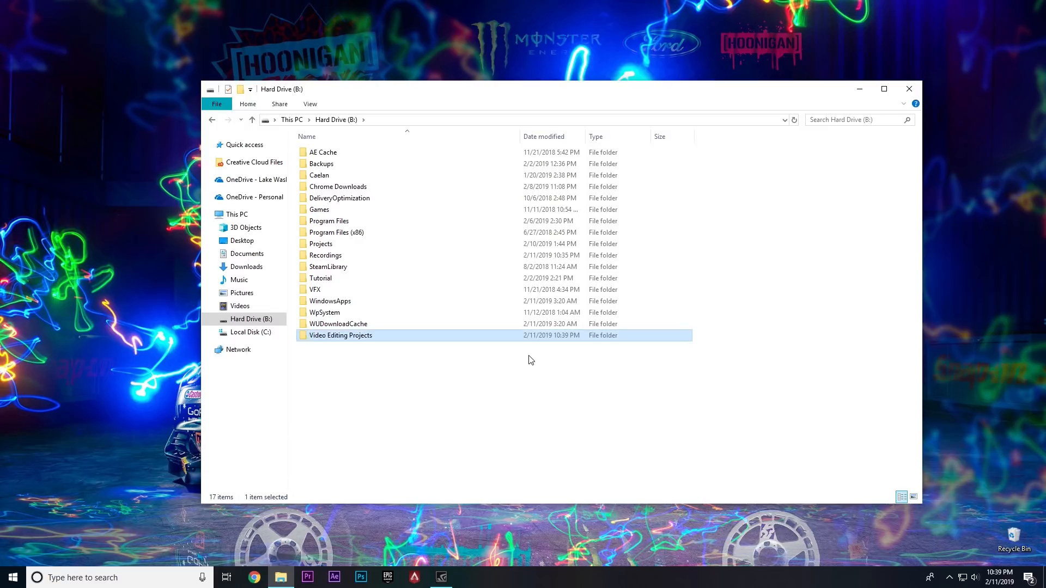
Inside the Video Editing Projects folder, create a new folder named "1 Video Tutorial".
double_click(409, 337)
right_click(395, 252)
mouse_move(436, 385)
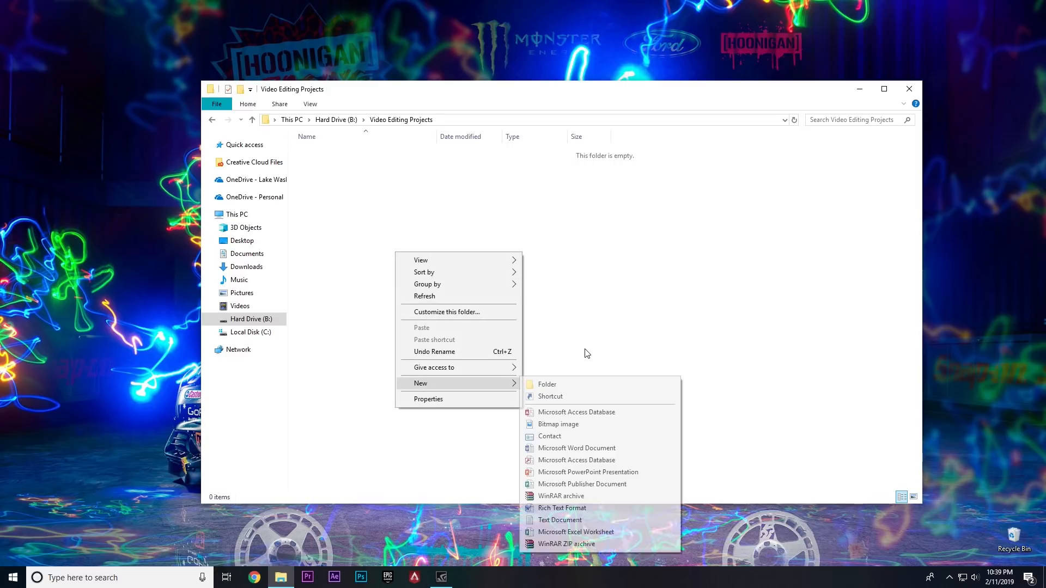
left_click(598, 385)
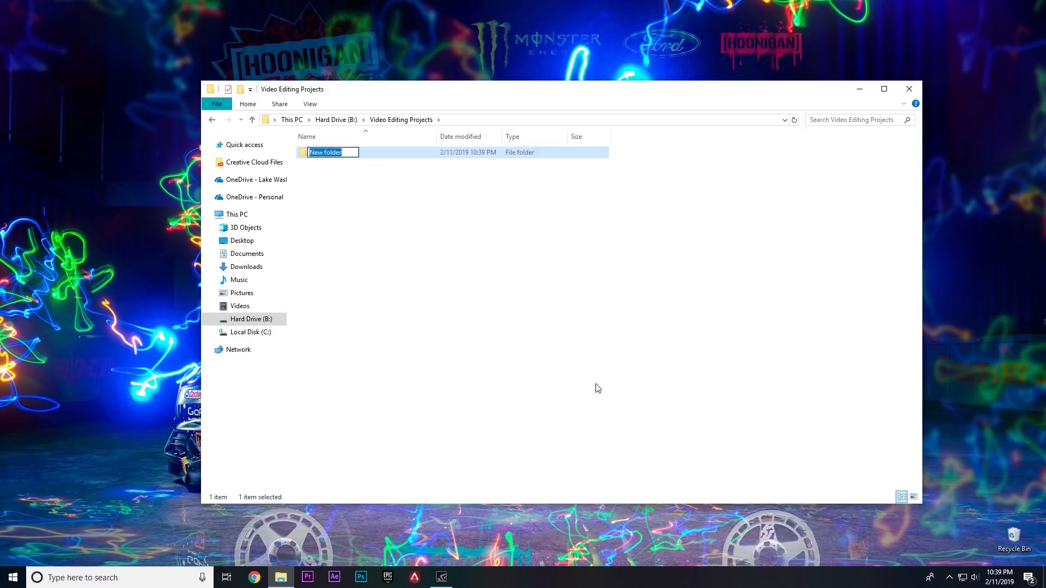
type("1 Video Tutorial")
key("Return")
Open the "1 Video Tutorial" folder and create a subfolder named "Video" in it.
double_click(361, 151)
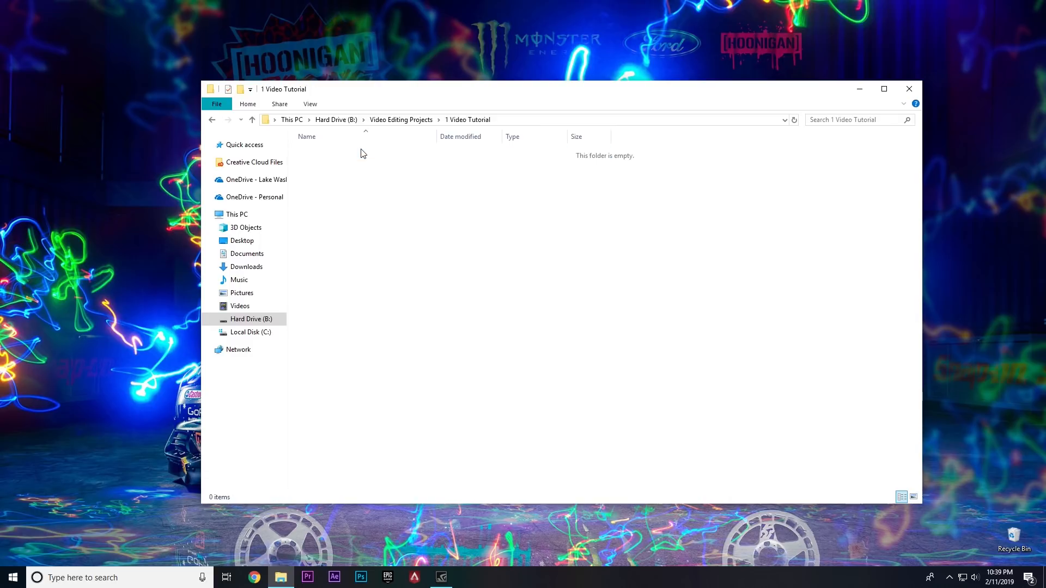
left_click_drag(361, 151, 479, 376)
right_click(402, 230)
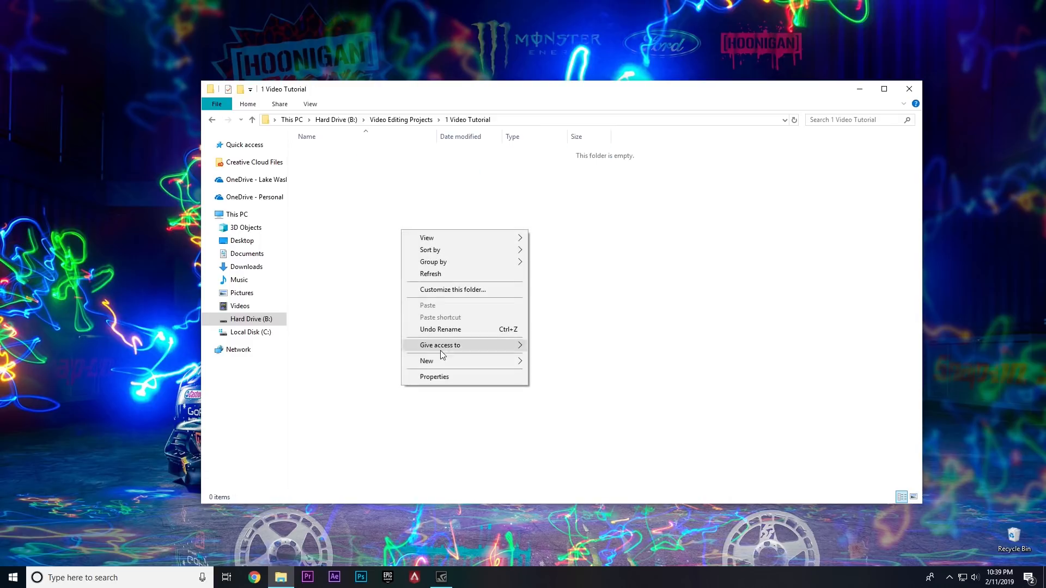
mouse_move(444, 362)
left_click(570, 361)
type("Vi")
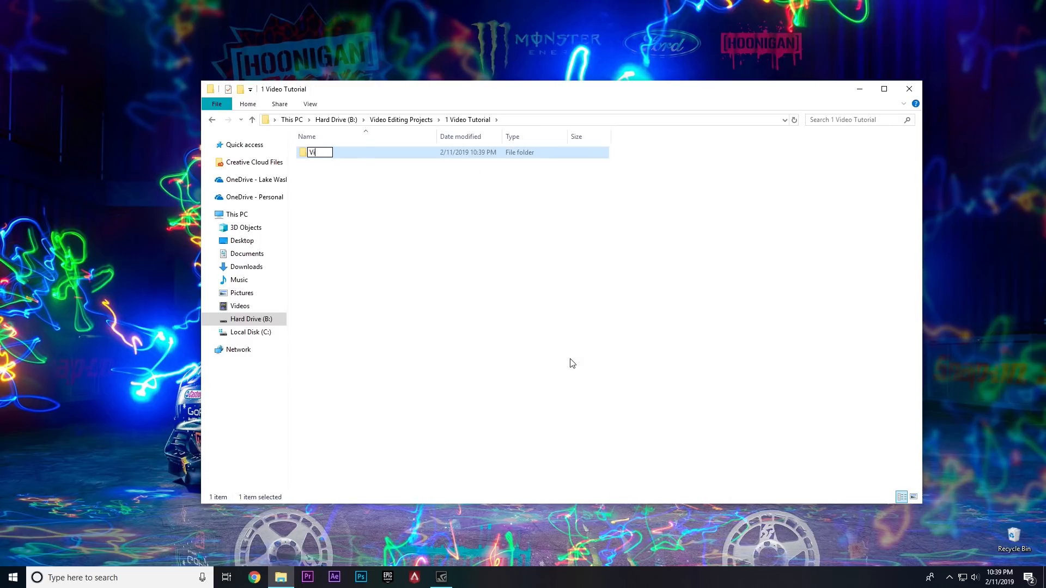
type("deo")
key("Return")
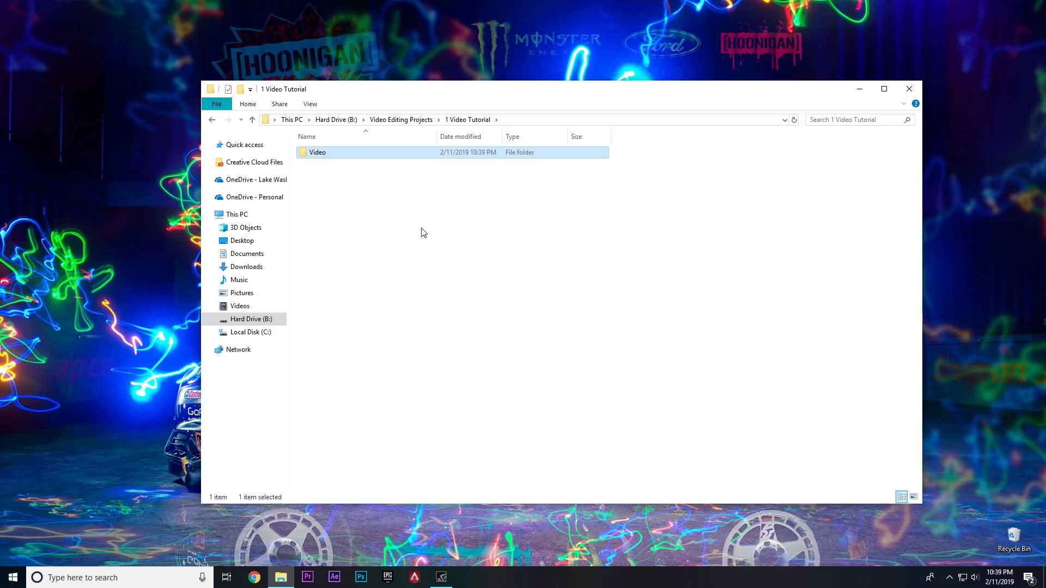
Create a second subfolder named "Audio" in the "1 Video Tutorial" folder.
right_click(421, 229)
mouse_move(466, 359)
left_click(609, 365)
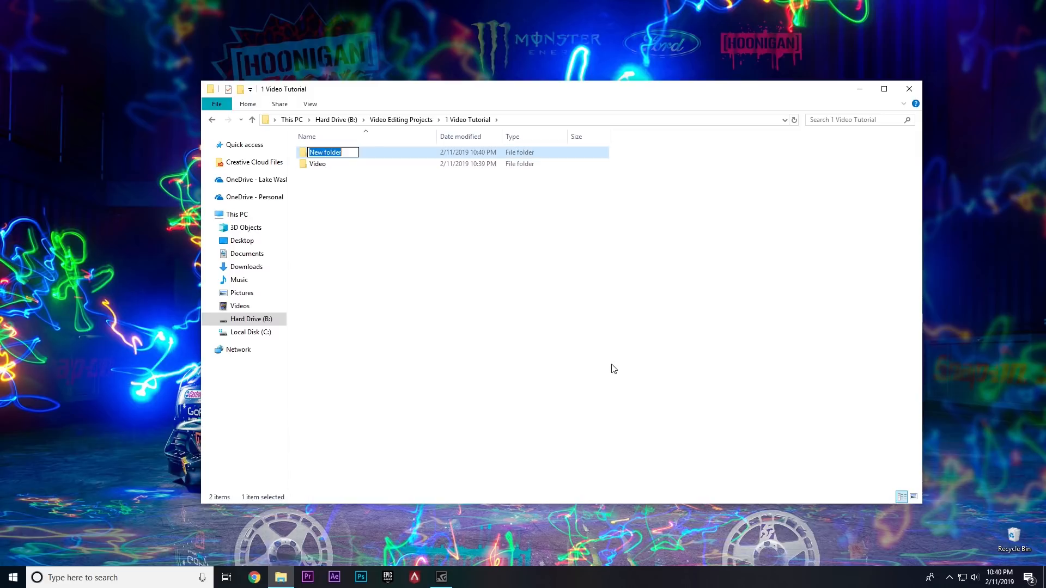
type("Audio")
key("Return")
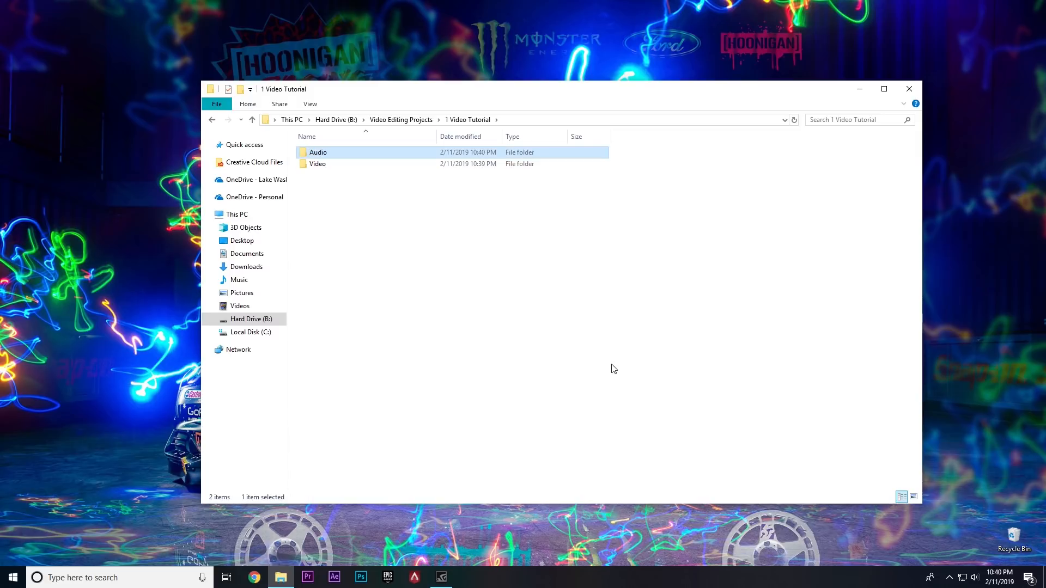
Create a text document named "Links-ect.txt" in the "1 Video Tutorial" folder and open it in Notepad.
right_click(406, 264)
mouse_move(437, 398)
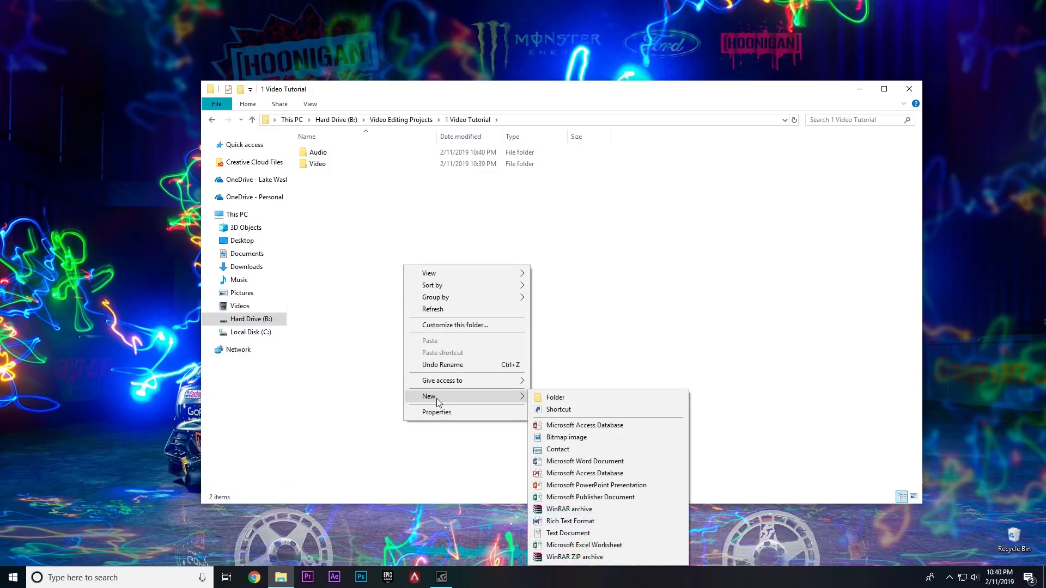
left_click(568, 533)
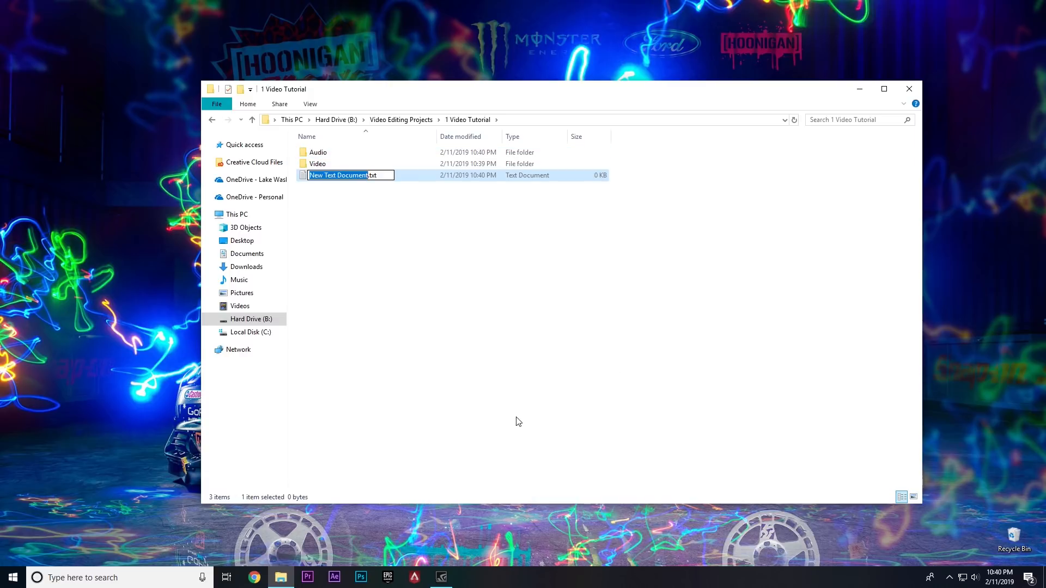
type("Links")
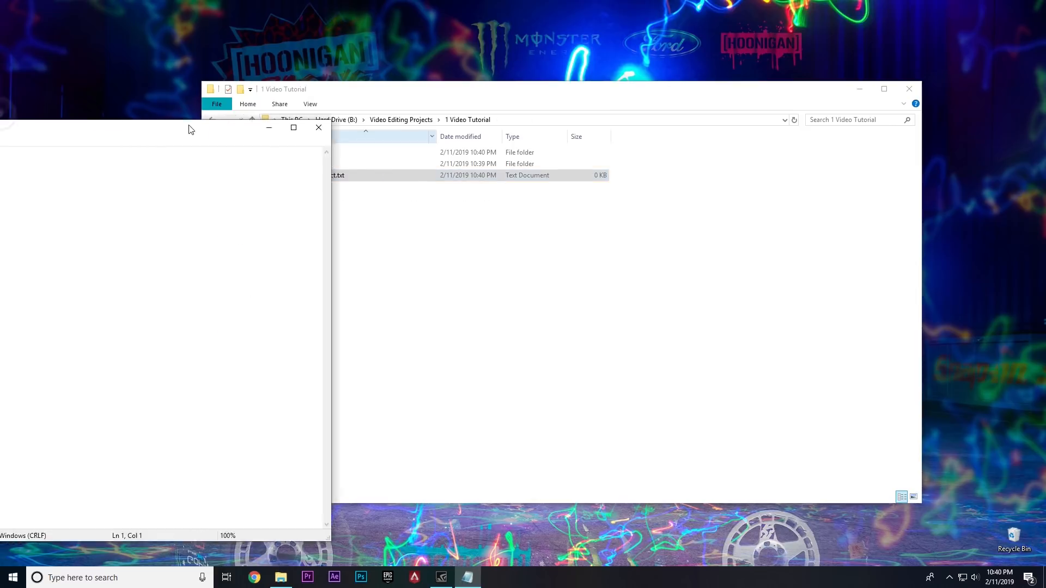
Write "(Song Name)" on the first line of Links-ect.txt and "-link" on the second line.
left_click_drag(189, 125, 701, 112)
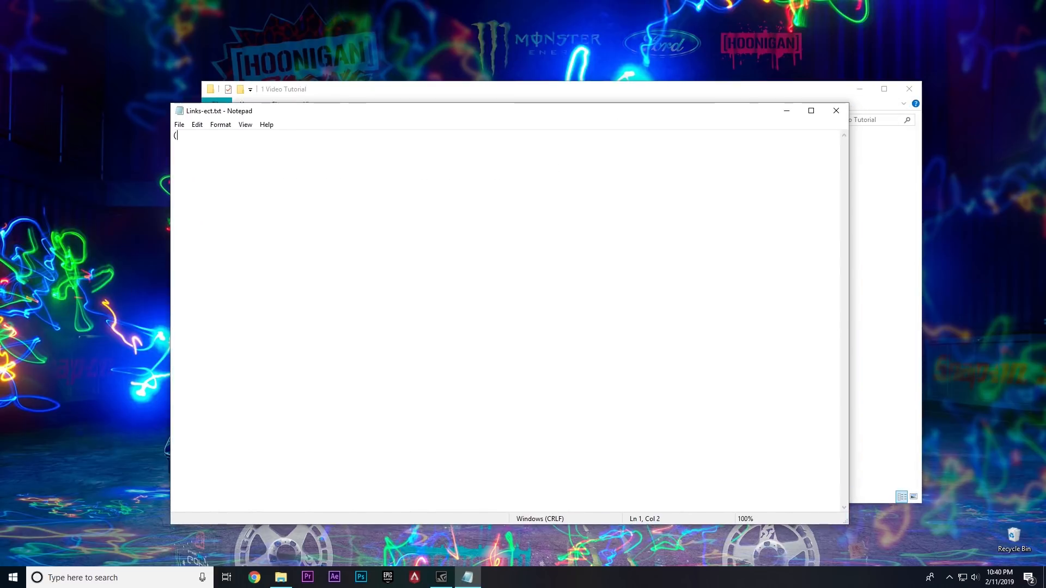
type("Song Name")
key("BackSpace")
type("-lin")
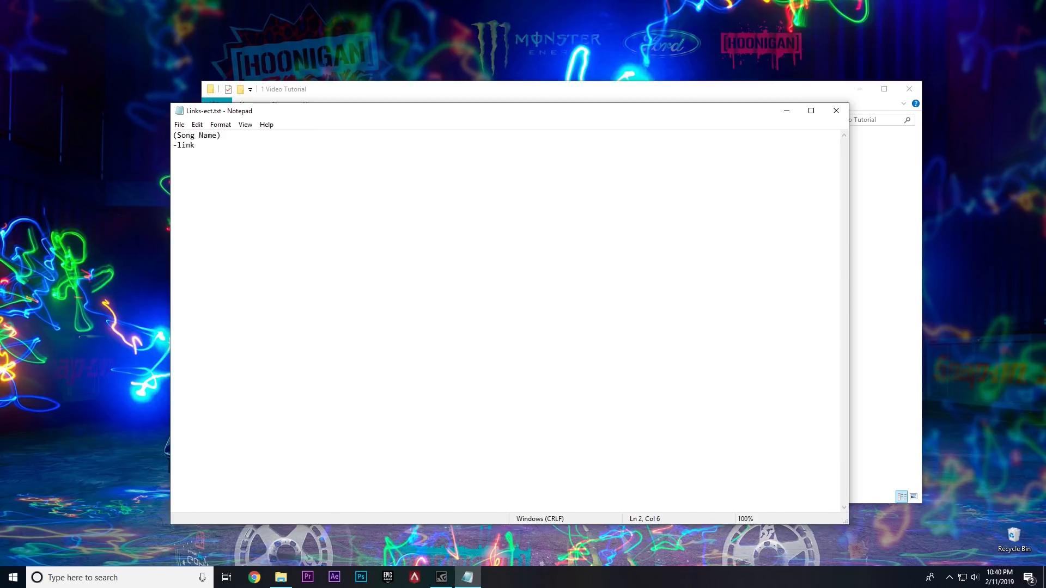
type("k")
Close Links-ect.txt with its changes saved, and close the File Explorer window.
left_click_drag(517, 120, 517, 137)
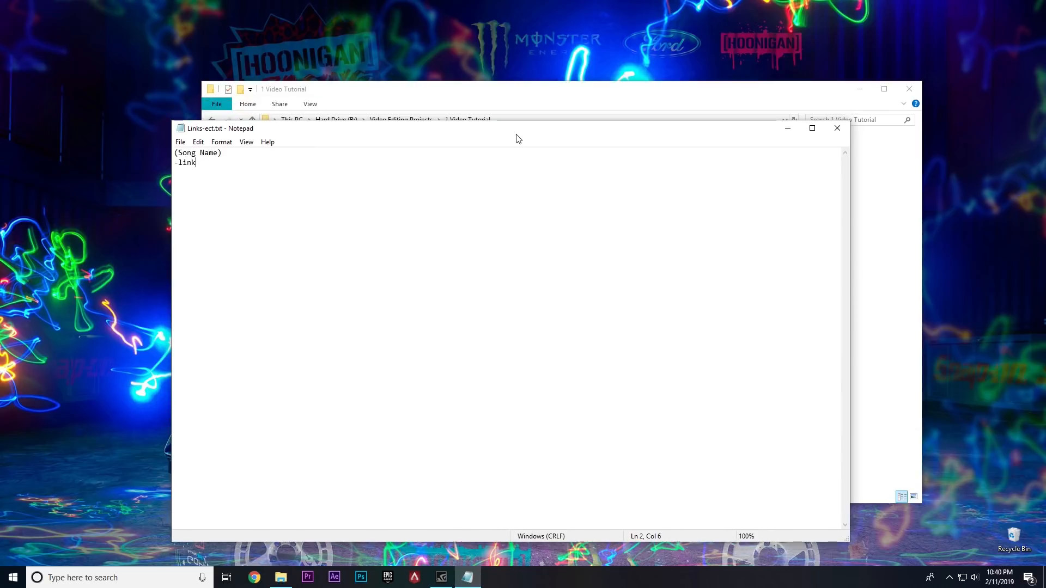
left_click(838, 128)
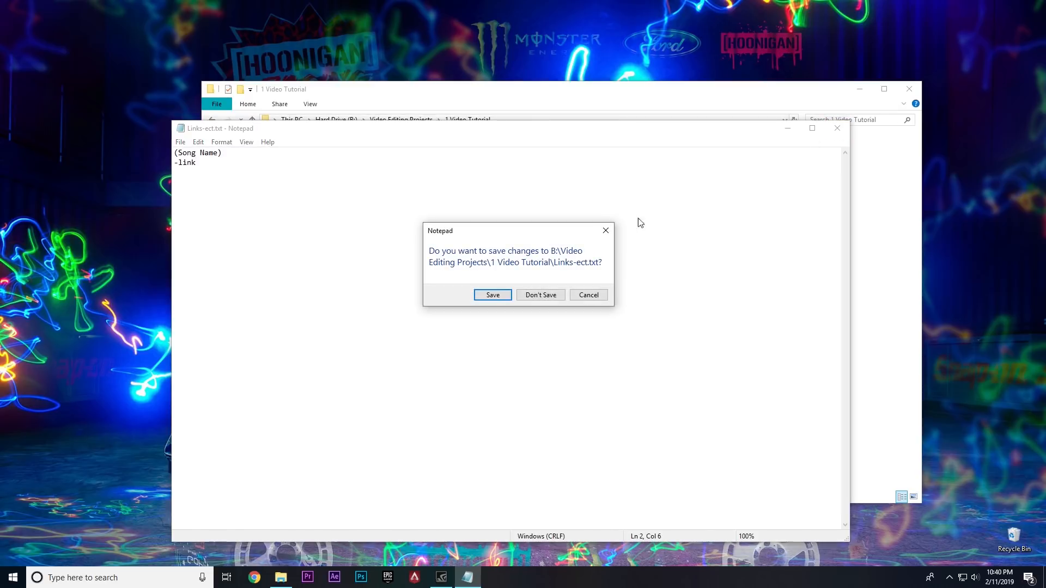
left_click(493, 295)
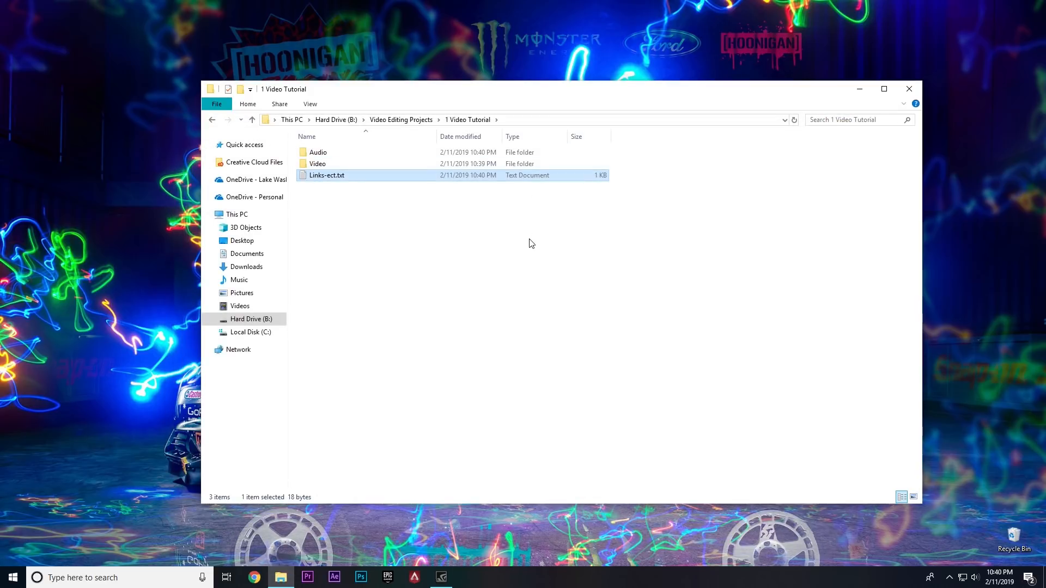
left_click(547, 306)
left_click(909, 88)
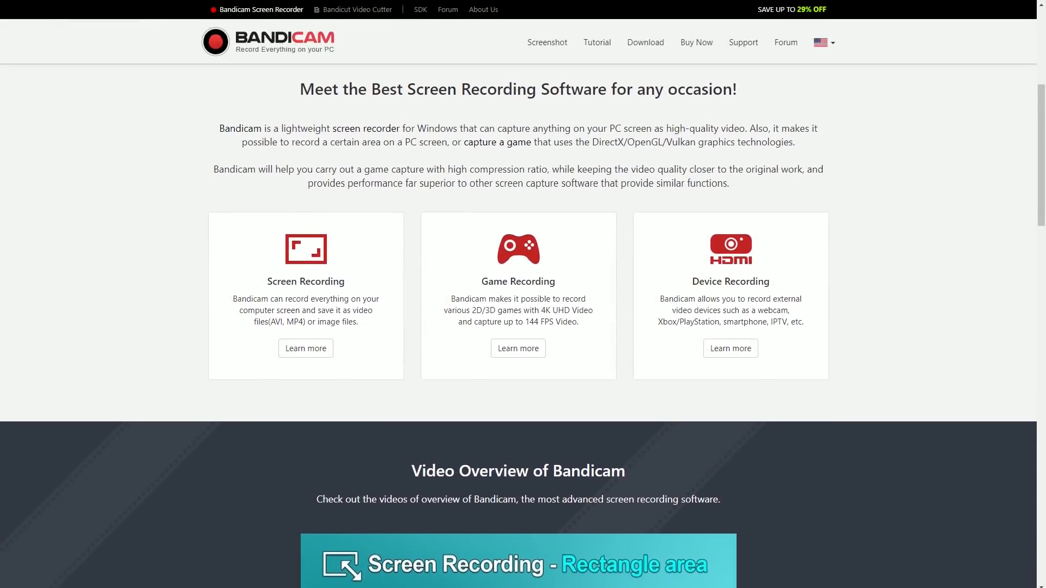
Examine the recording modes and the video overview section on the Bandicam web page.
scroll(518, 327, "down", 1)
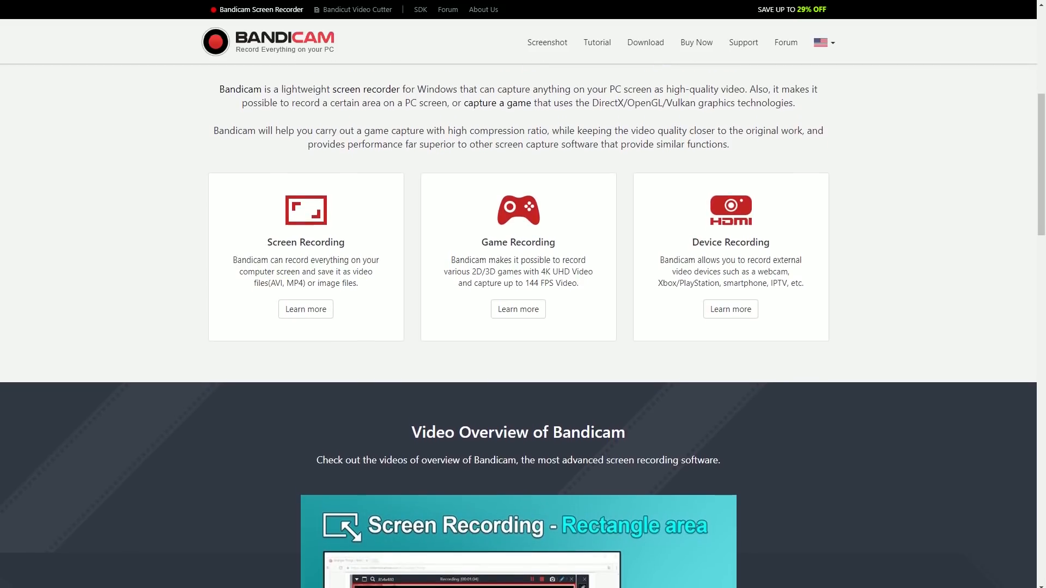
scroll(518, 327, "down", 1)
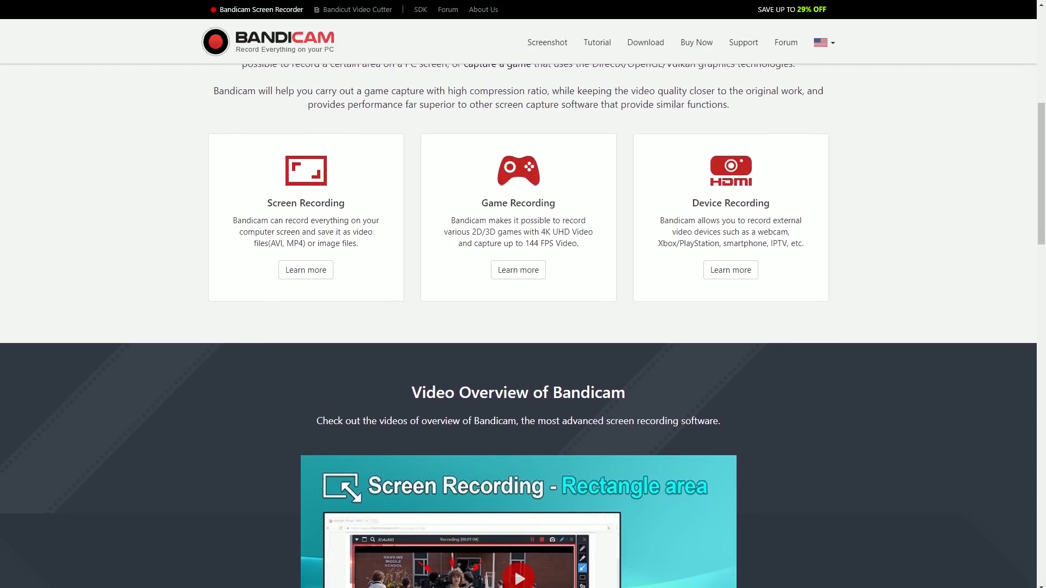
scroll(518, 327, "down", 1)
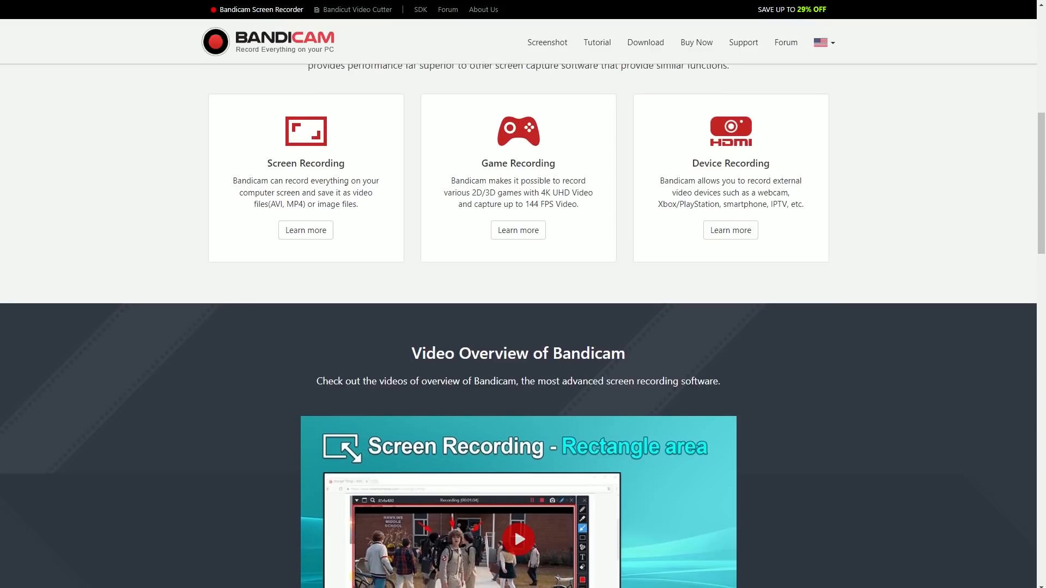
scroll(518, 327, "down", 1)
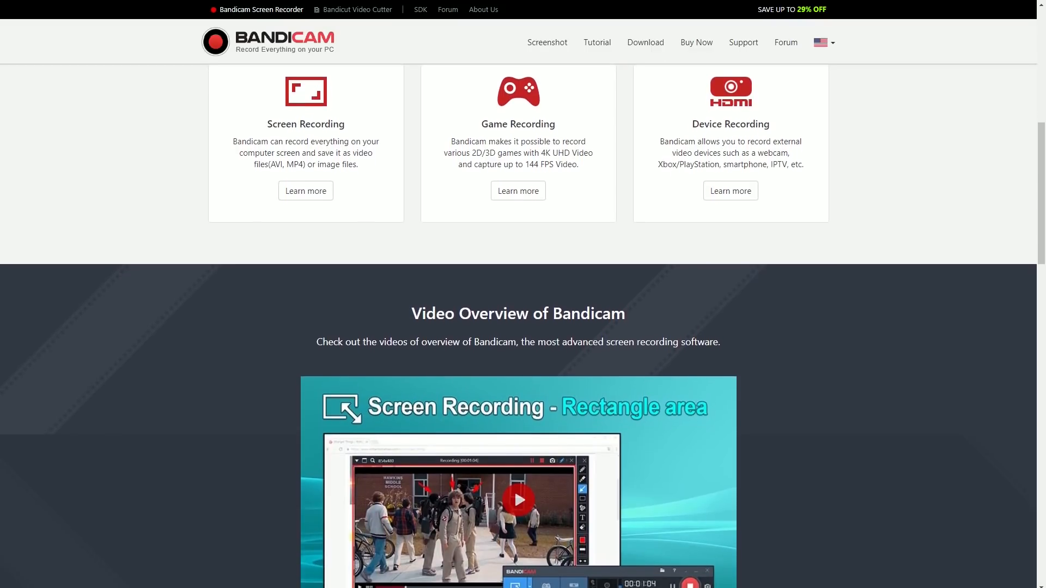
scroll(518, 327, "down", 1)
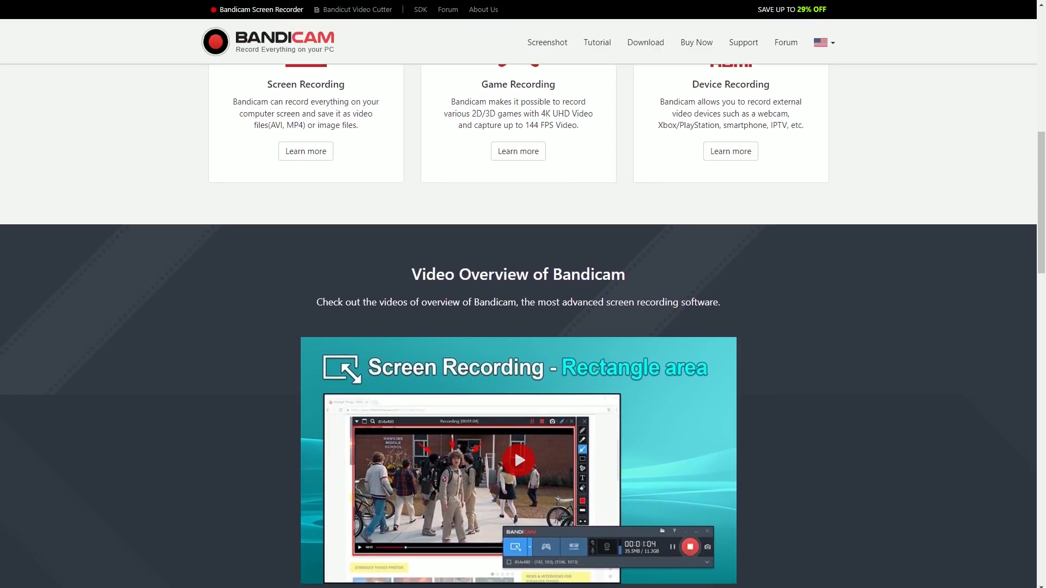
scroll(518, 327, "down", 1)
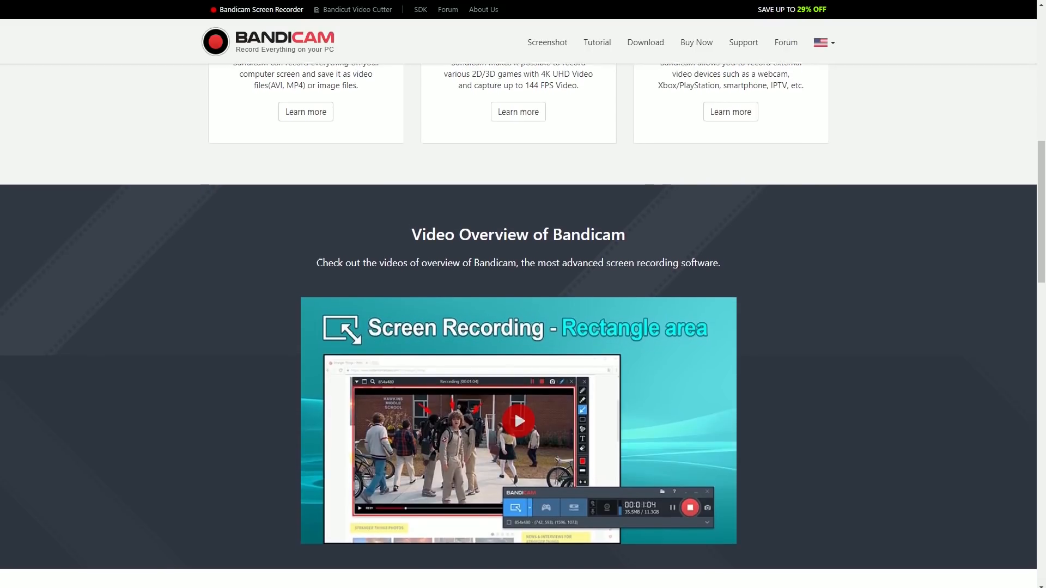
scroll(518, 327, "down", 1)
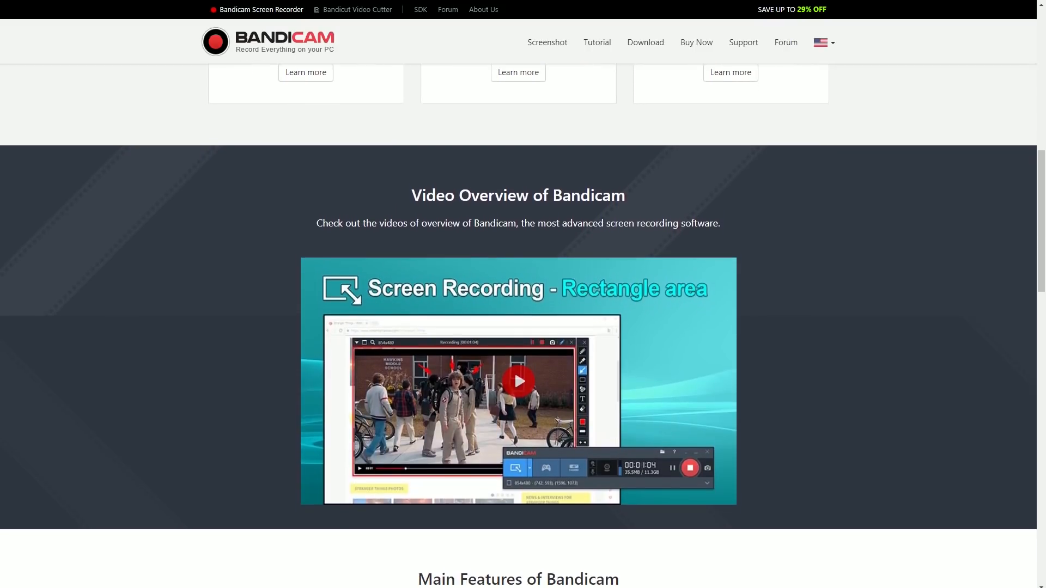
scroll(518, 327, "down", 1)
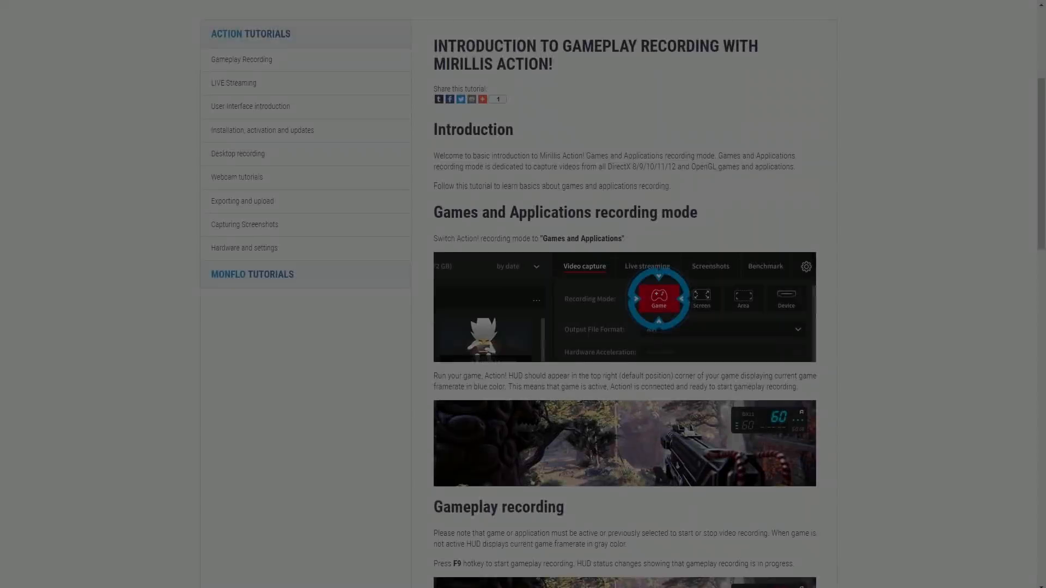
Read the Mirillis Action! tutorial on the Games and Applications recording mode and gameplay recording.
scroll(519, 327, "down", 1)
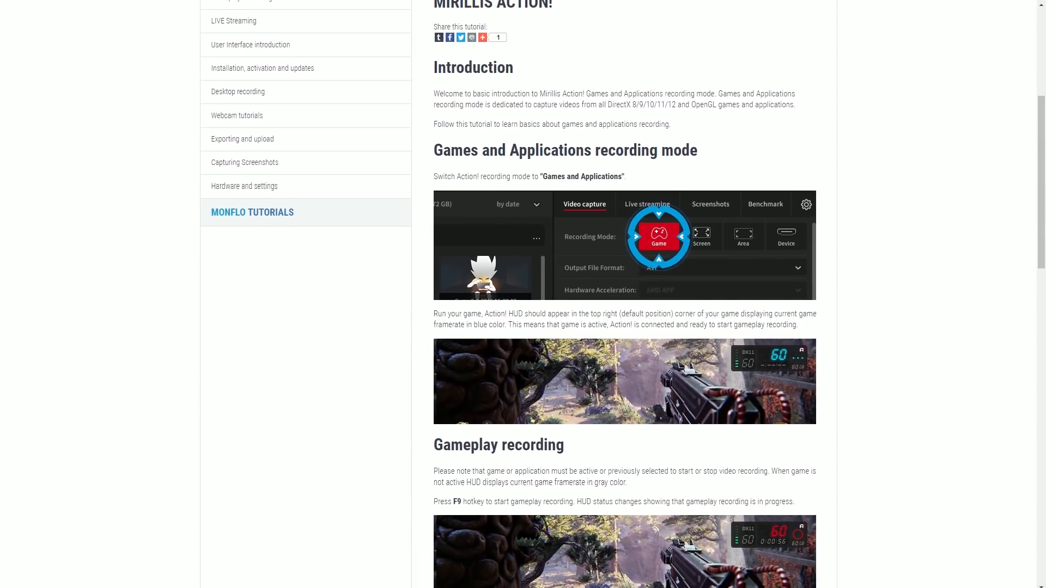
scroll(519, 327, "down", 1)
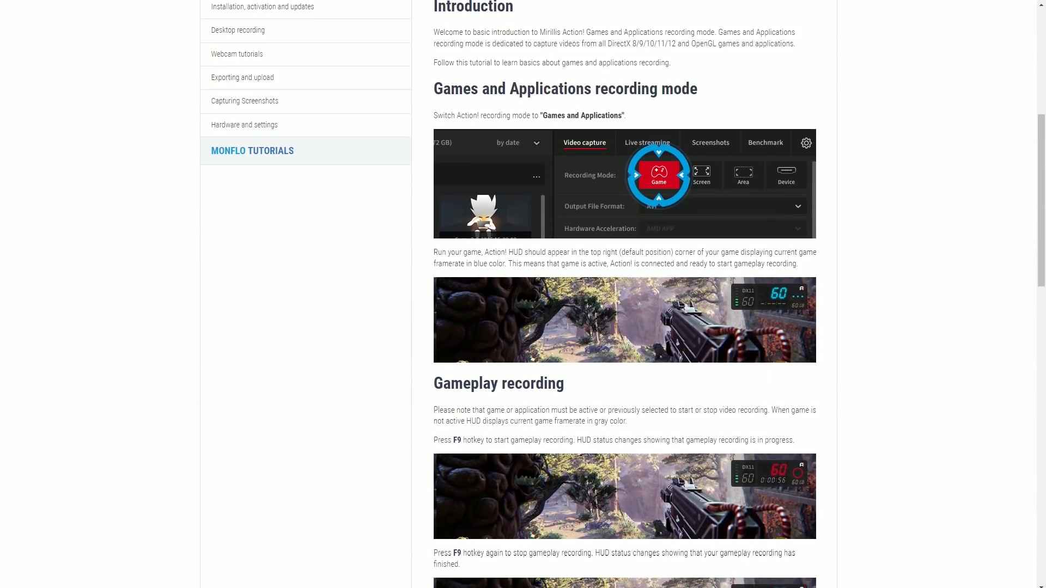
scroll(518, 327, "down", 1)
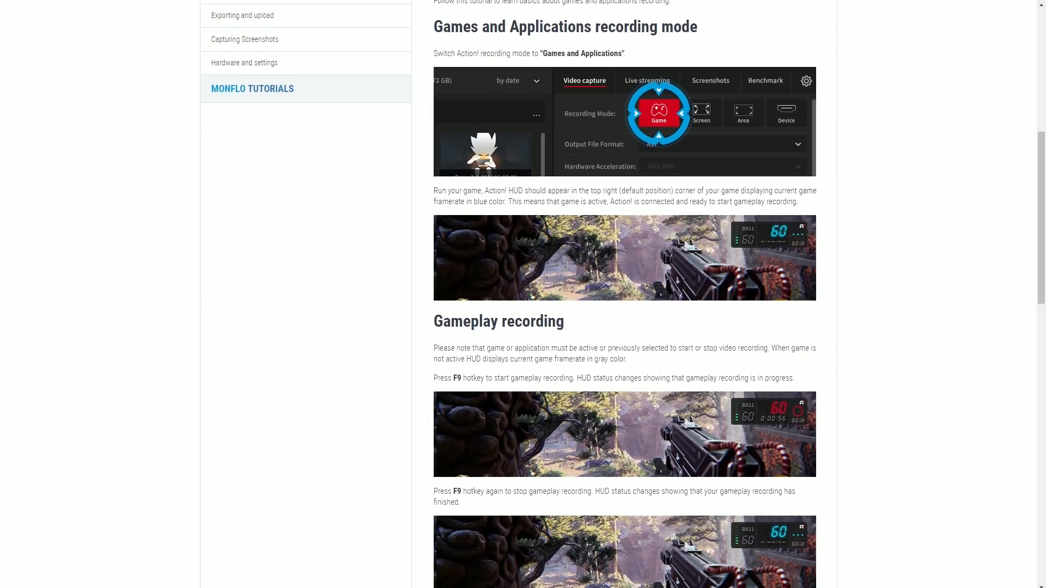
scroll(518, 327, "down", 1)
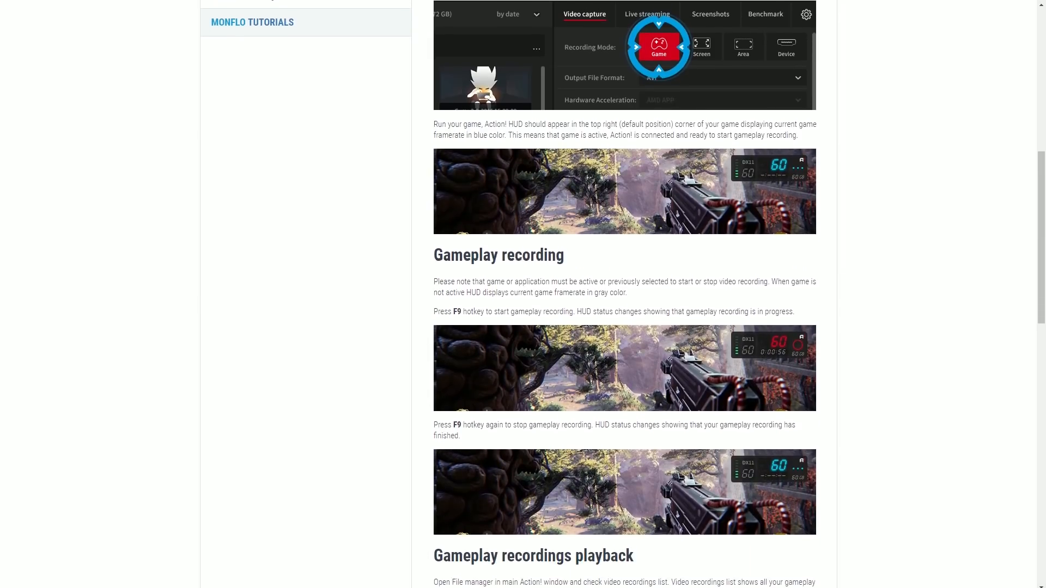
scroll(518, 327, "down", 1)
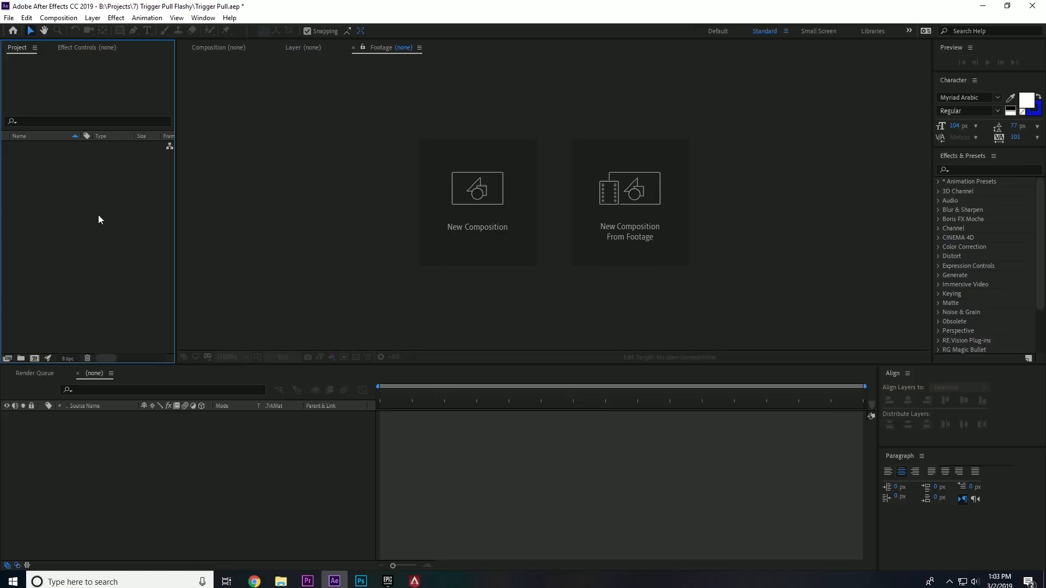
In After Effects, create a composition named "Main" at 1920 x 1080 and 30 fps with a one-minute duration.
left_click(59, 17)
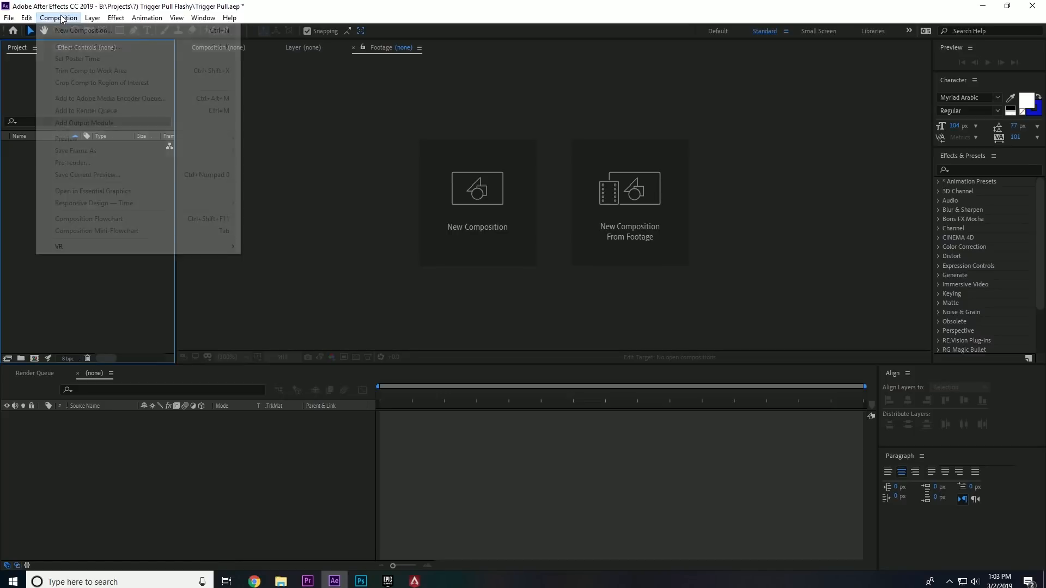
left_click(64, 32)
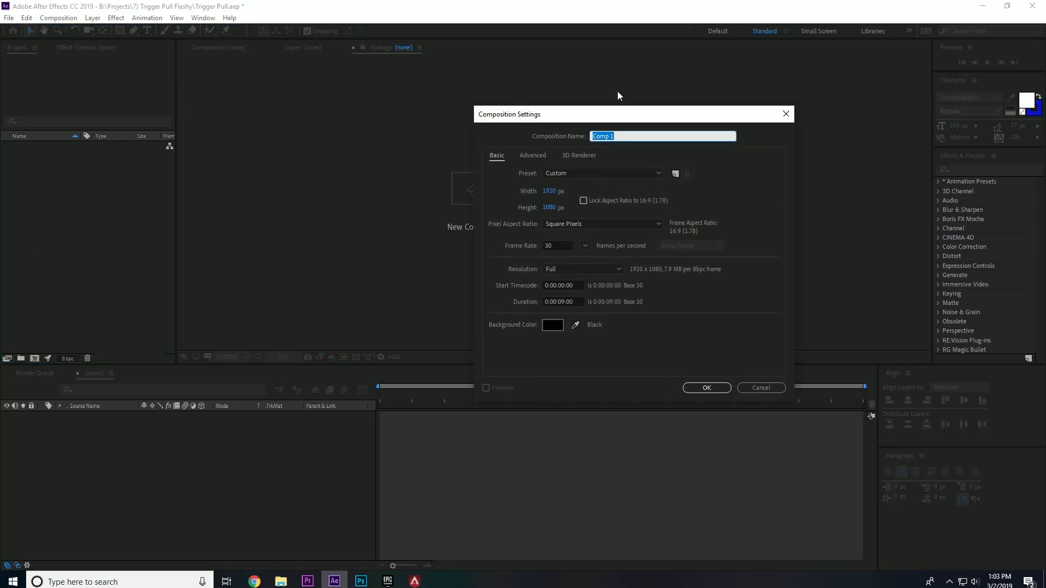
type("Main")
left_click(562, 302)
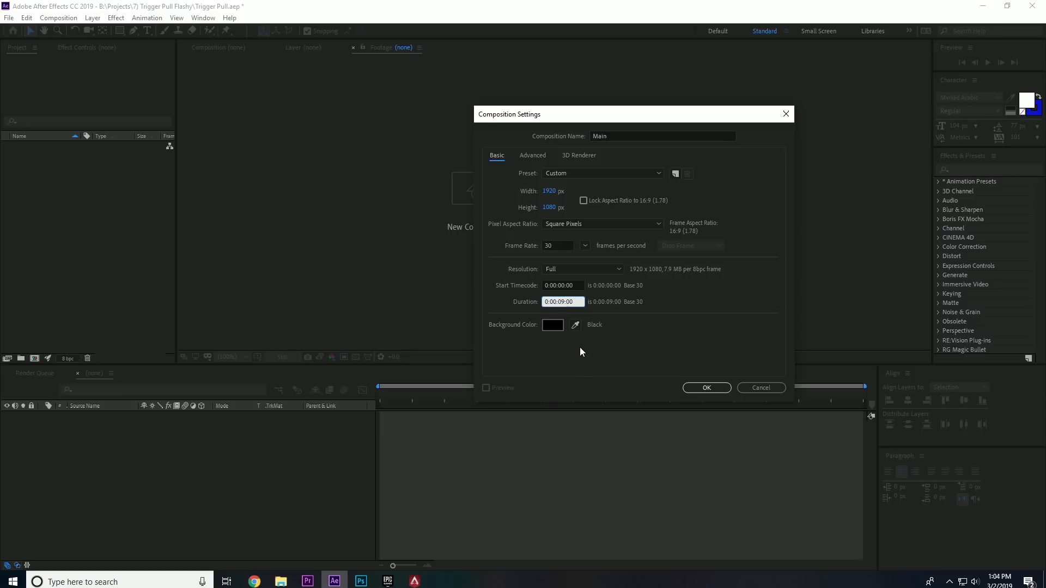
key("BackSpace")
type("60")
key("Return")
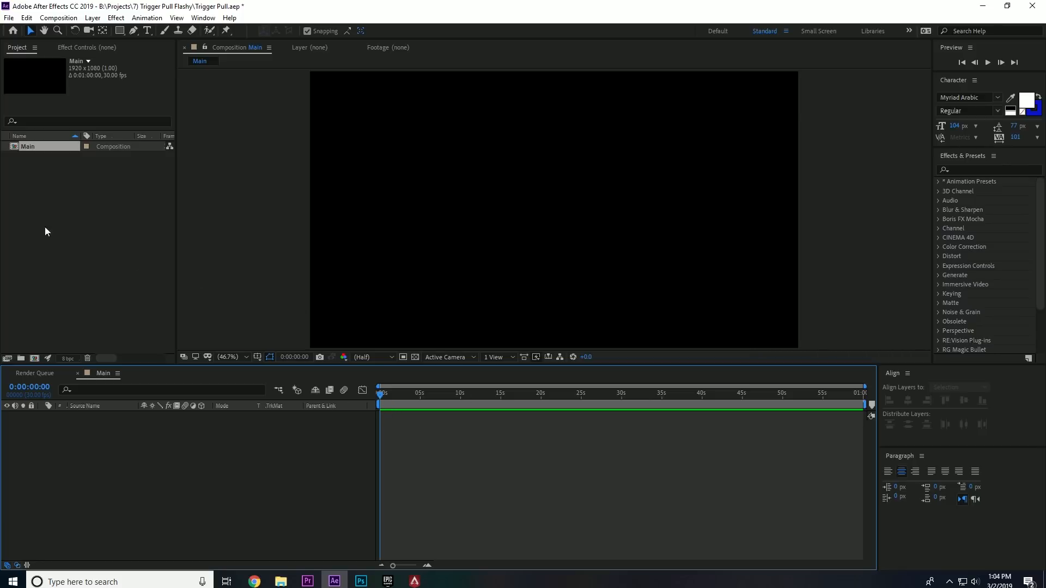
left_click(60, 227)
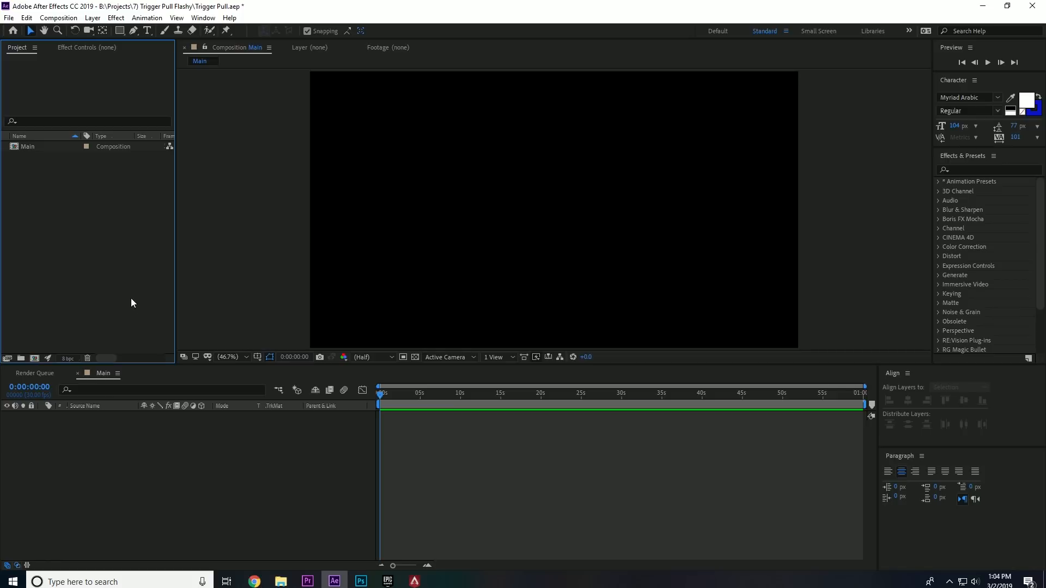
Create one top-level folder in the project named "Videos".
left_click(20, 359)
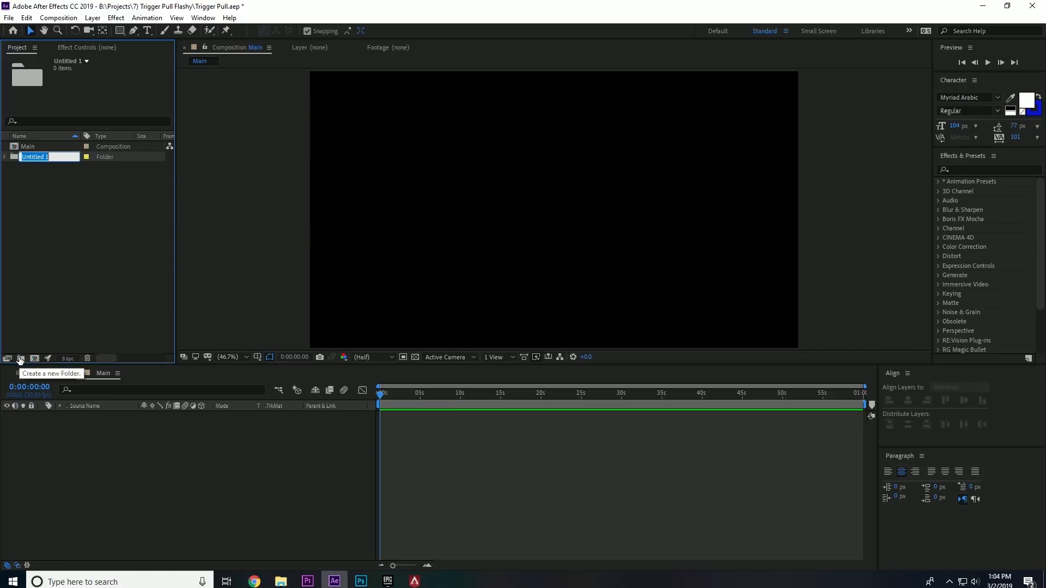
left_click(20, 359)
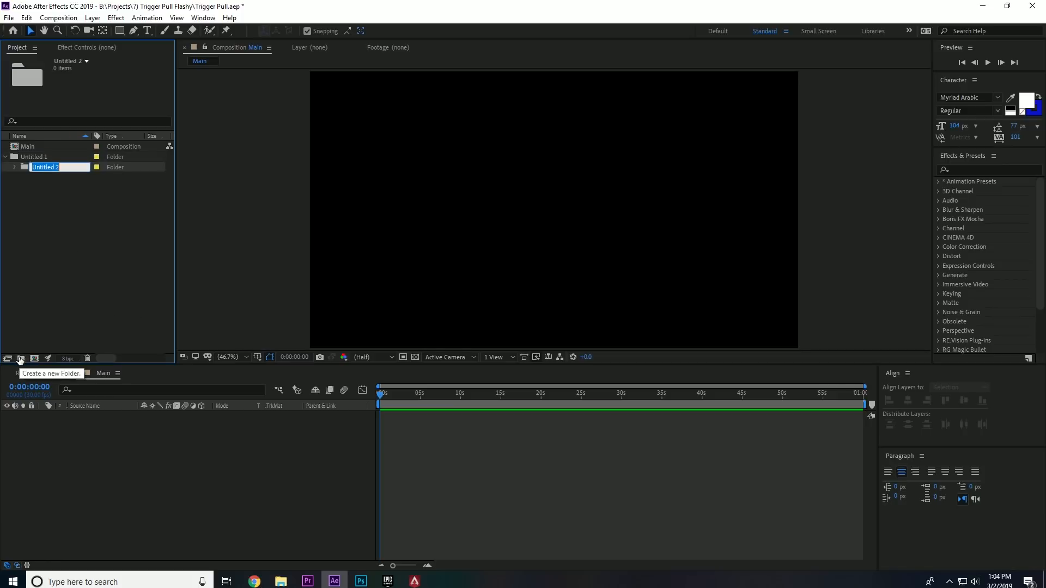
left_click(57, 189)
key("ctrl+z")
left_click(38, 158)
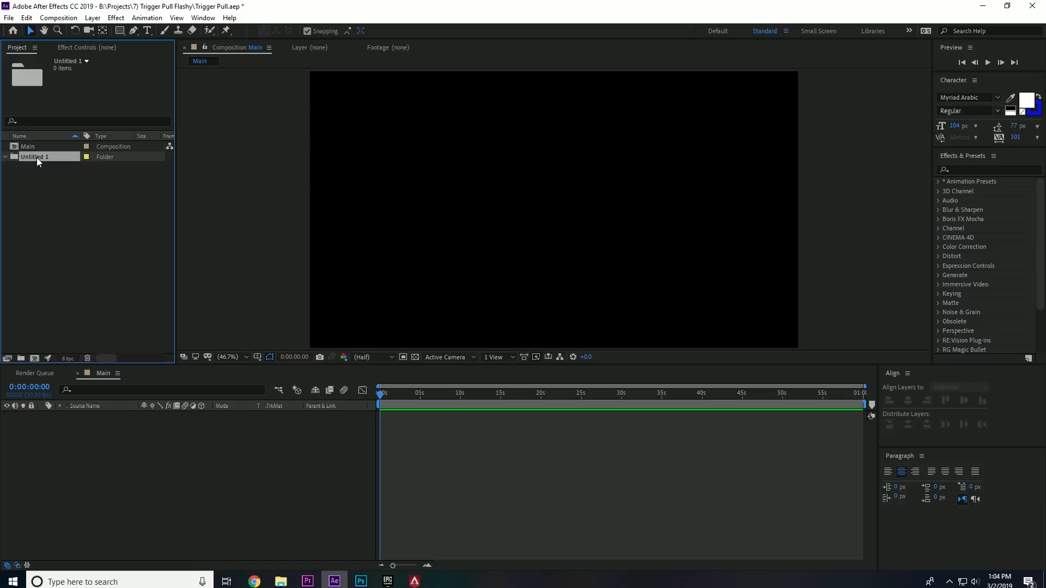
right_click(43, 156)
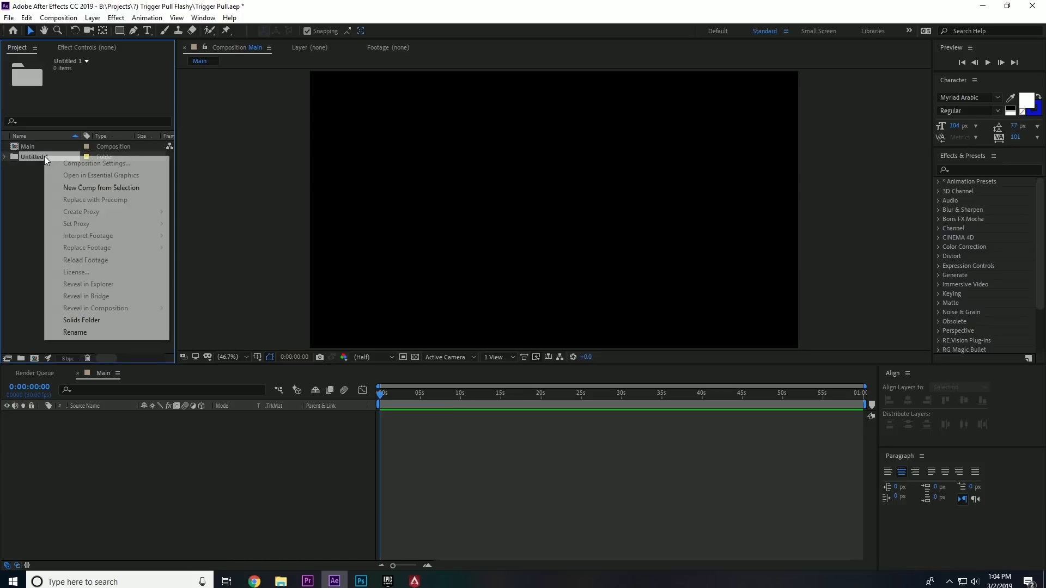
left_click(90, 332)
type("Vi")
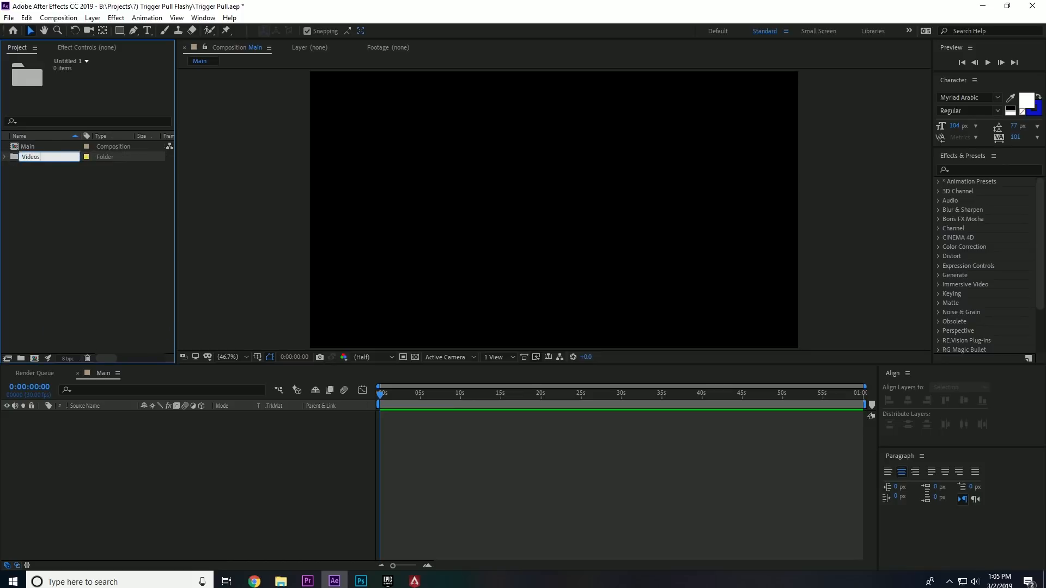
type("deos")
key("Return")
Create another project folder named "Audio".
key("ctrl+alt+shift+n")
type("Audio")
key("Return")
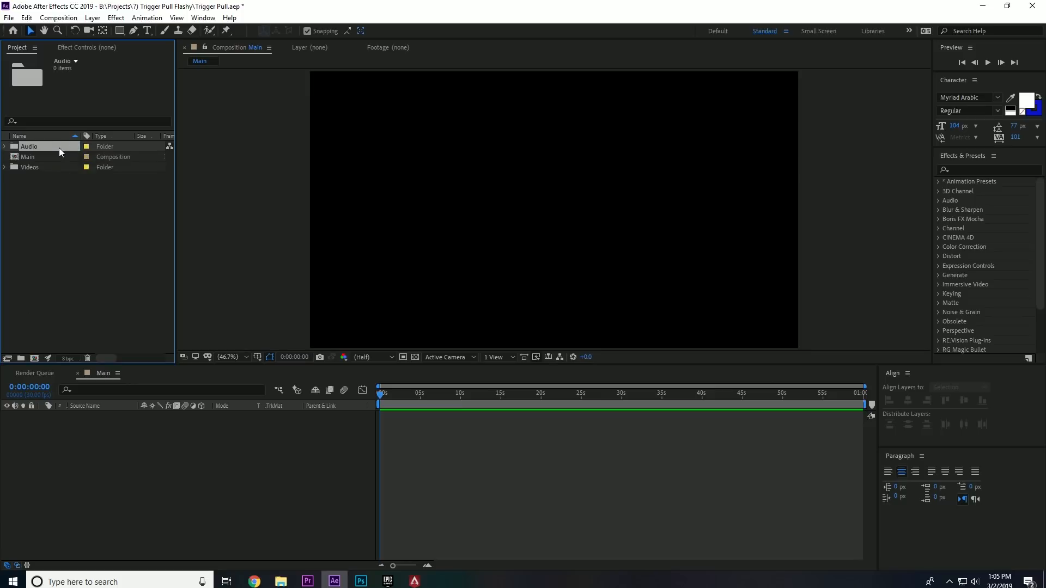
left_click(34, 189)
Import all the MP4 clips from the Cinematics LS folder and move them into the project's Videos folder.
right_click(44, 228)
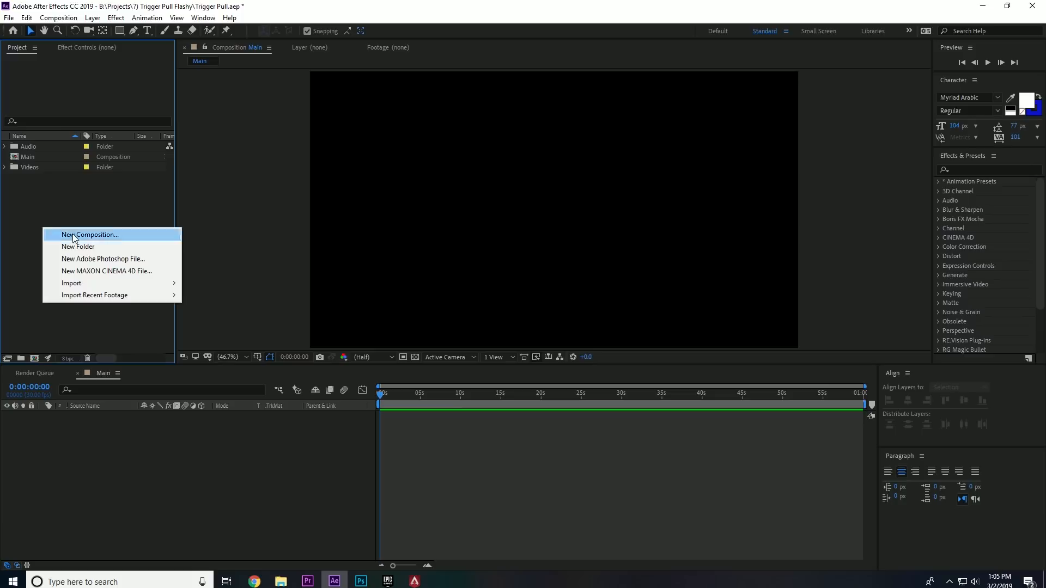
mouse_move(115, 284)
left_click(215, 283)
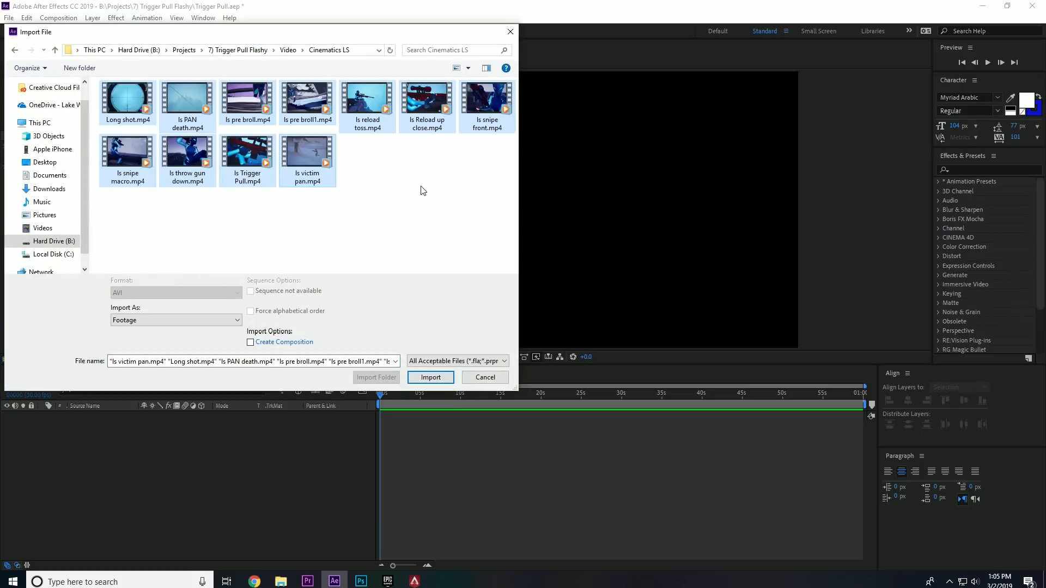
left_click(439, 383)
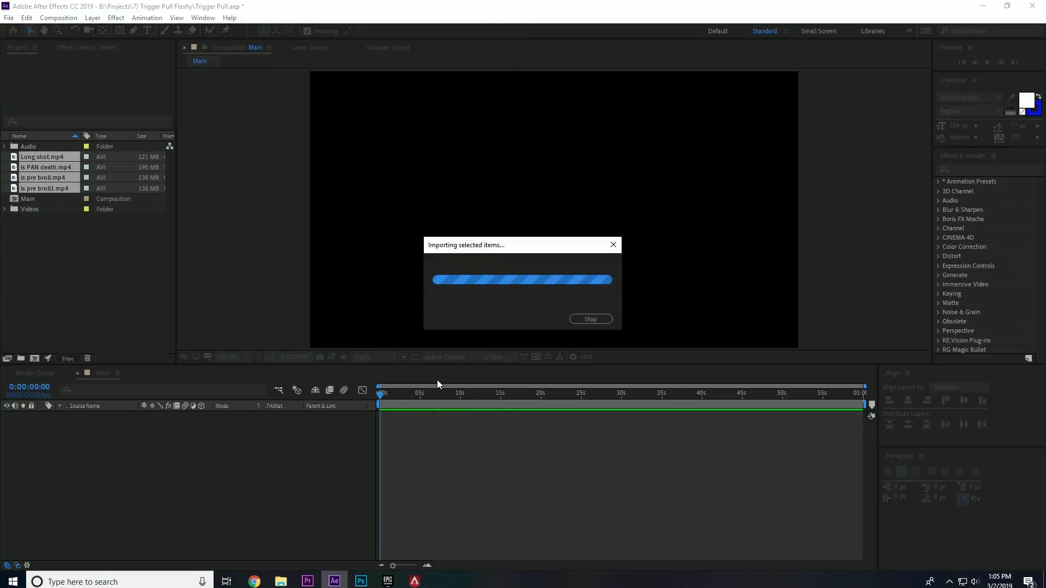
left_click_drag(41, 154, 35, 280)
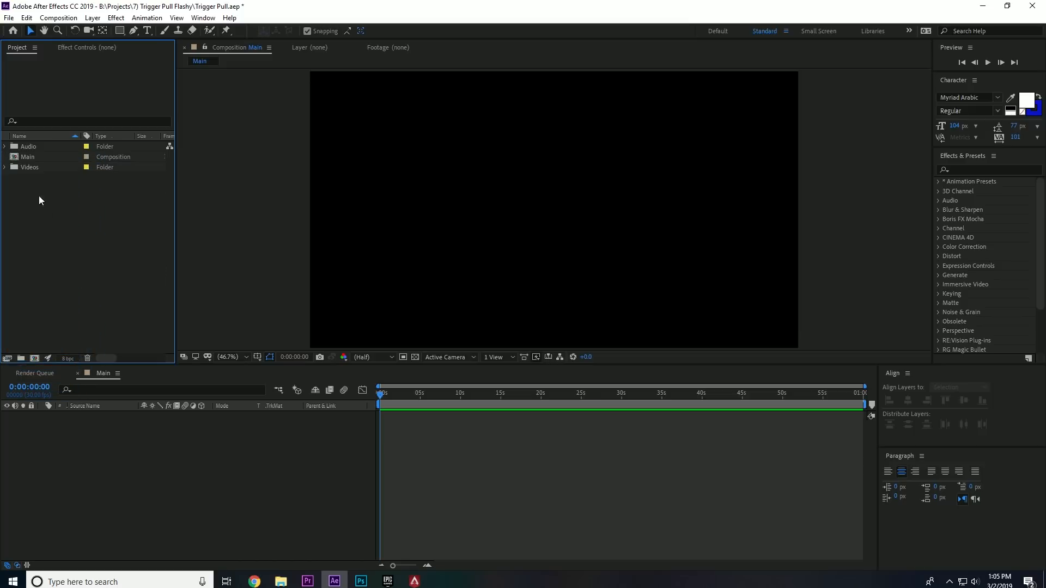
left_click(5, 167)
left_click(5, 167)
Import all the sound files from 7) Trigger Pull Flashy\Audio and move them into the project's Audio folder.
right_click(43, 245)
mouse_move(109, 299)
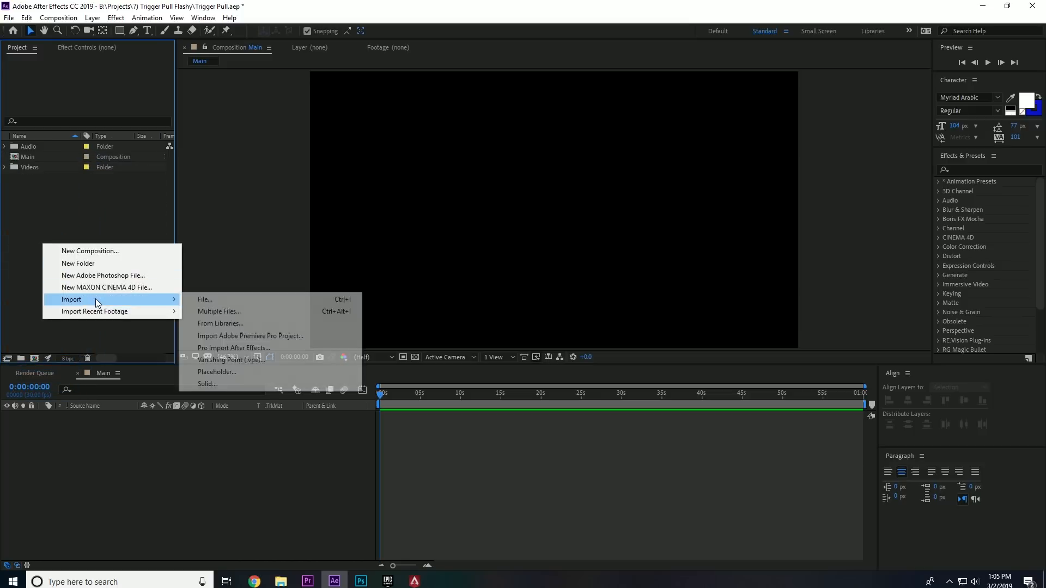
left_click(211, 300)
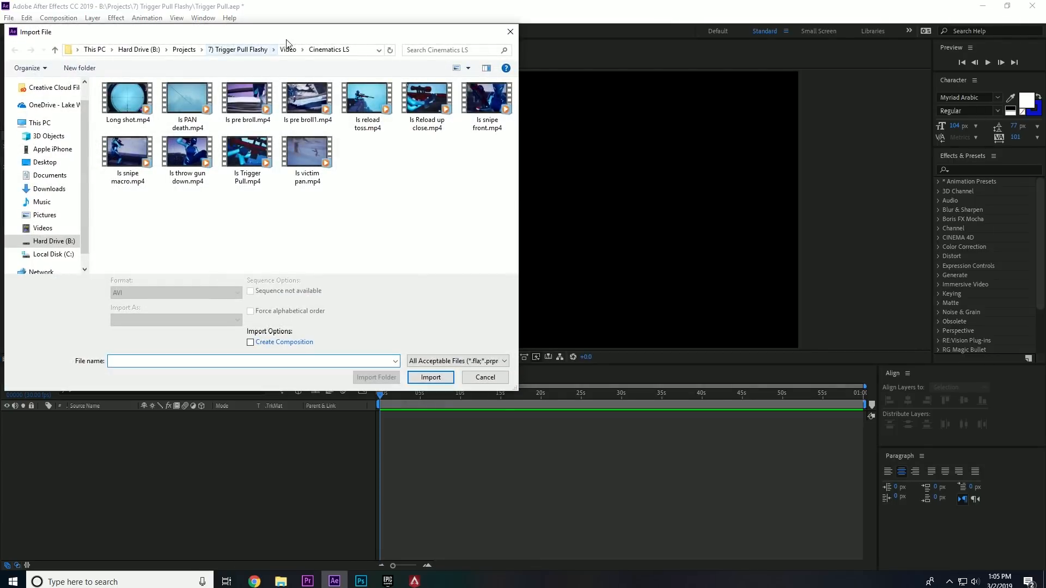
left_click(287, 50)
left_click(241, 50)
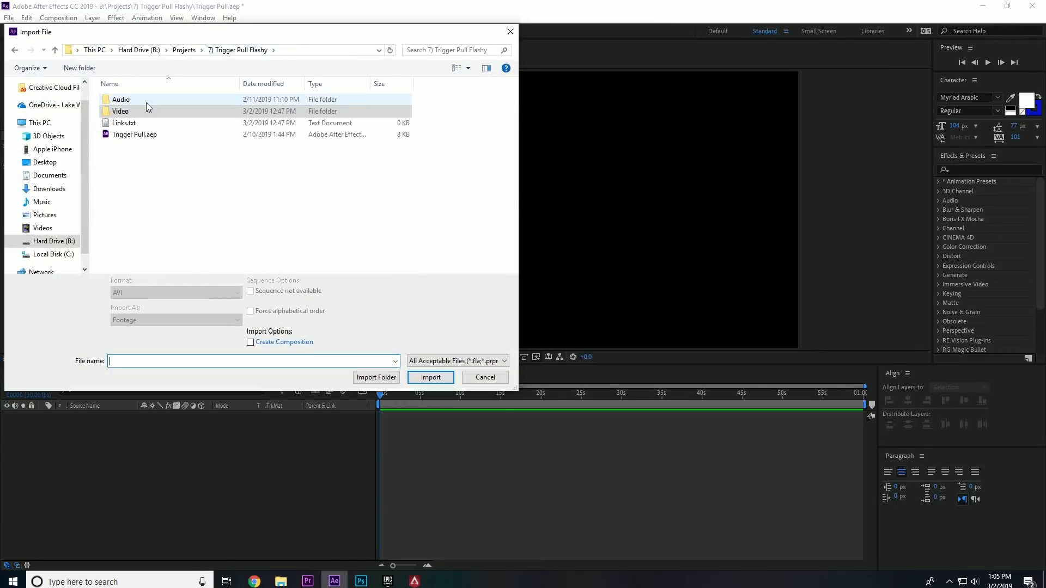
double_click(146, 101)
left_click_drag(199, 239, 170, 97)
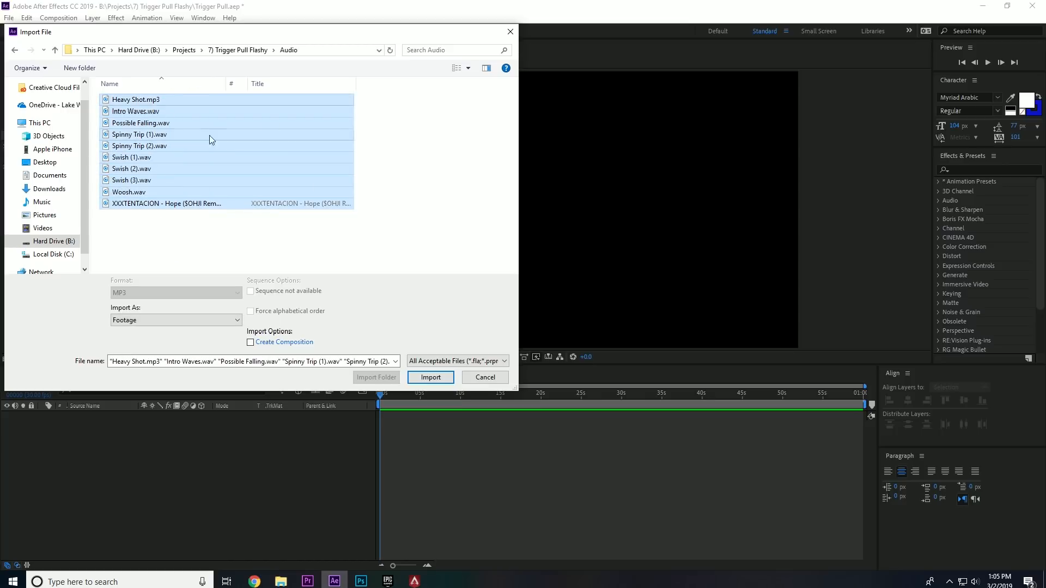
left_click(430, 377)
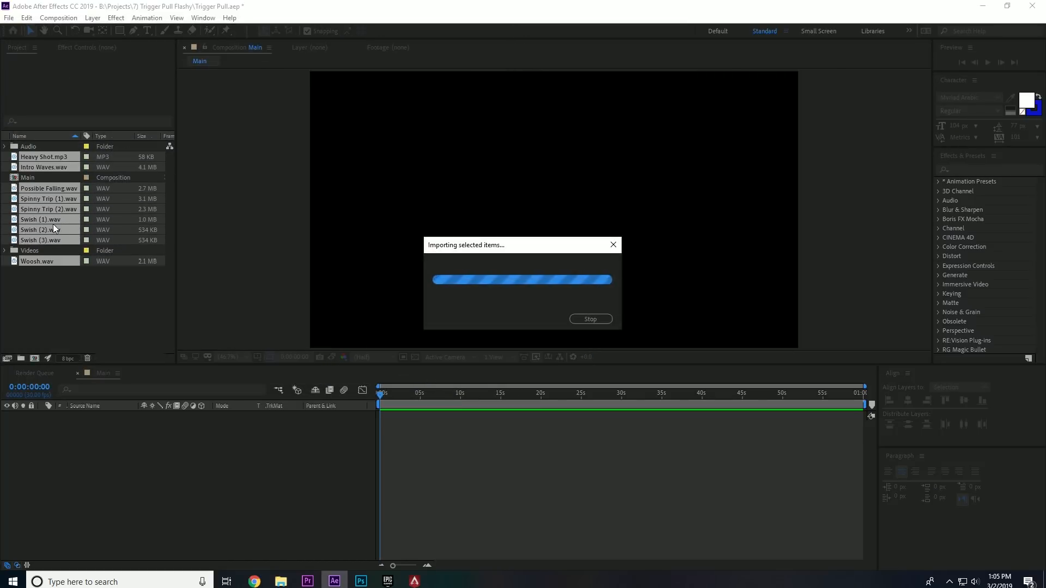
left_click_drag(46, 204, 39, 147)
left_click(6, 147)
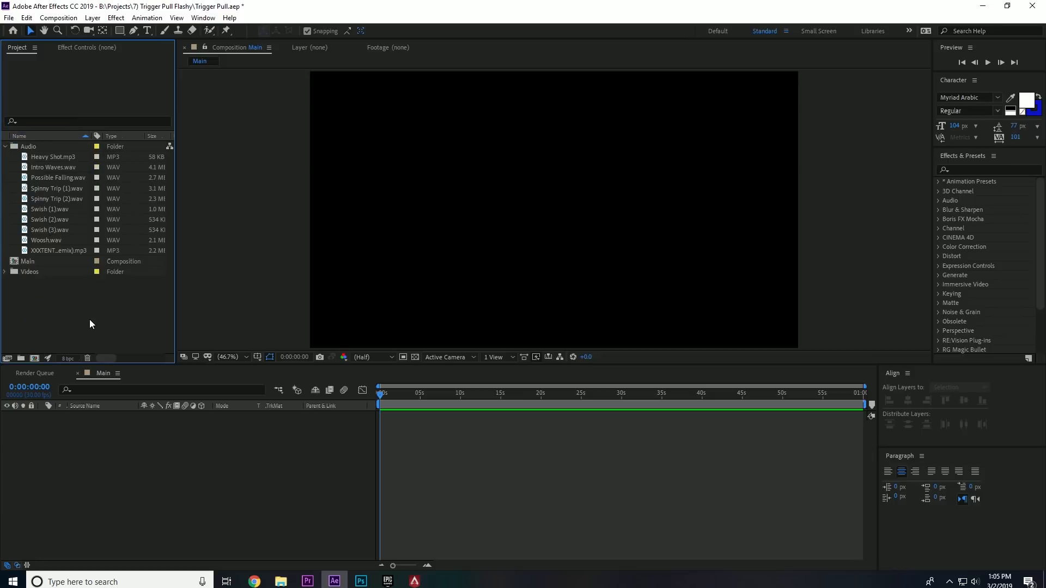
Add the XXXTENTACION - Hope remix MP3 to the Main composition and reveal the layer's audio waveform.
left_click(58, 250)
left_click_drag(58, 250, 131, 470)
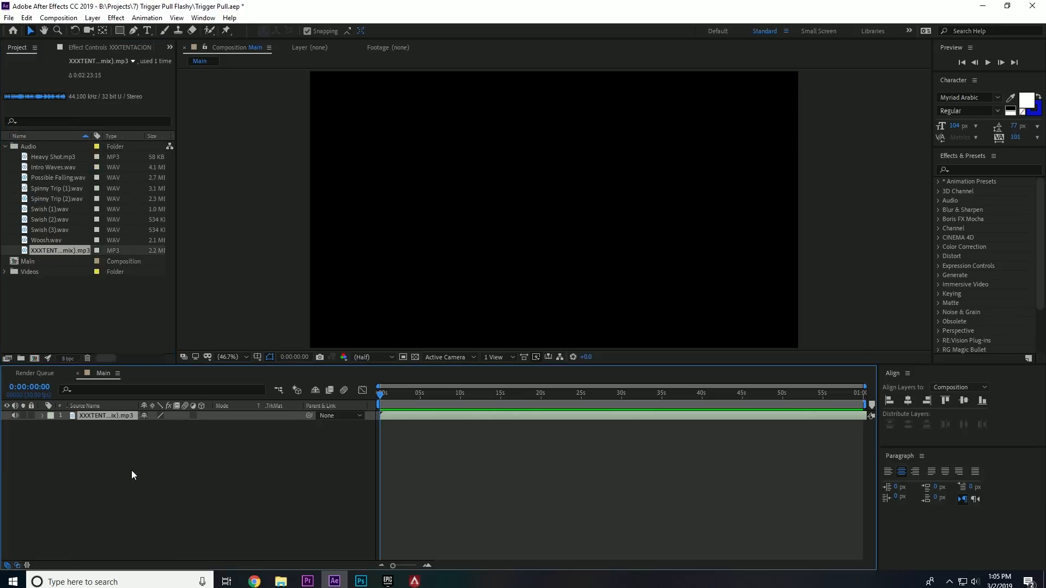
left_click_drag(138, 406, 158, 424)
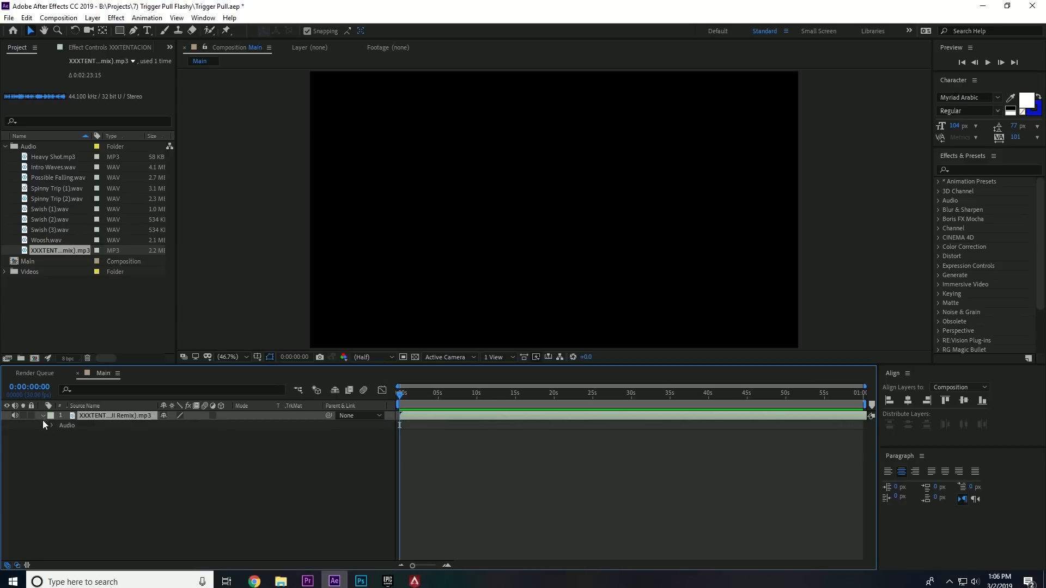
left_click(51, 427)
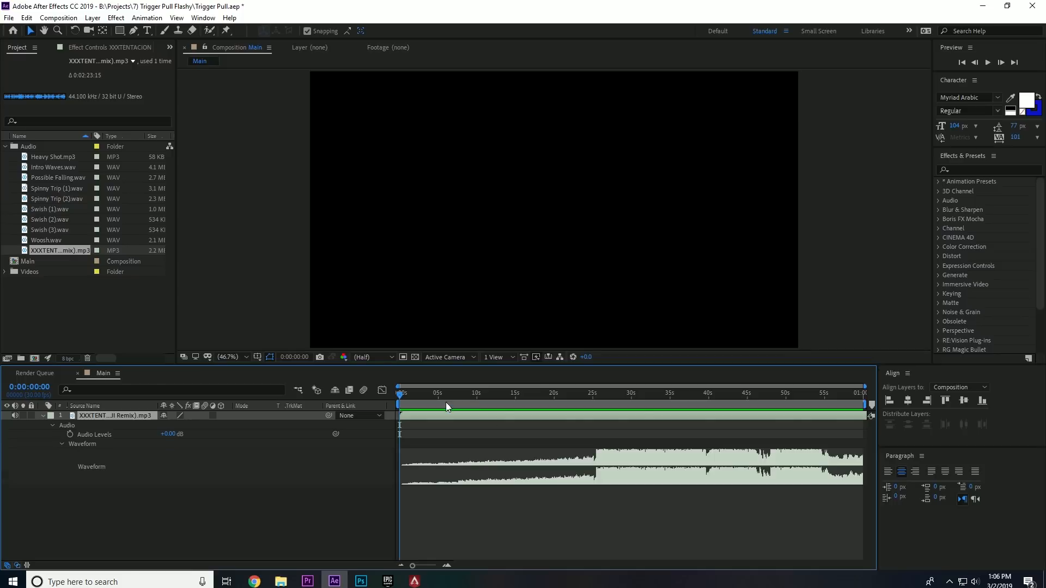
Slide the music layer earlier until its drop sits at about 3 seconds, and preview the opening at a lower system volume.
left_click_drag(423, 417, 412, 418)
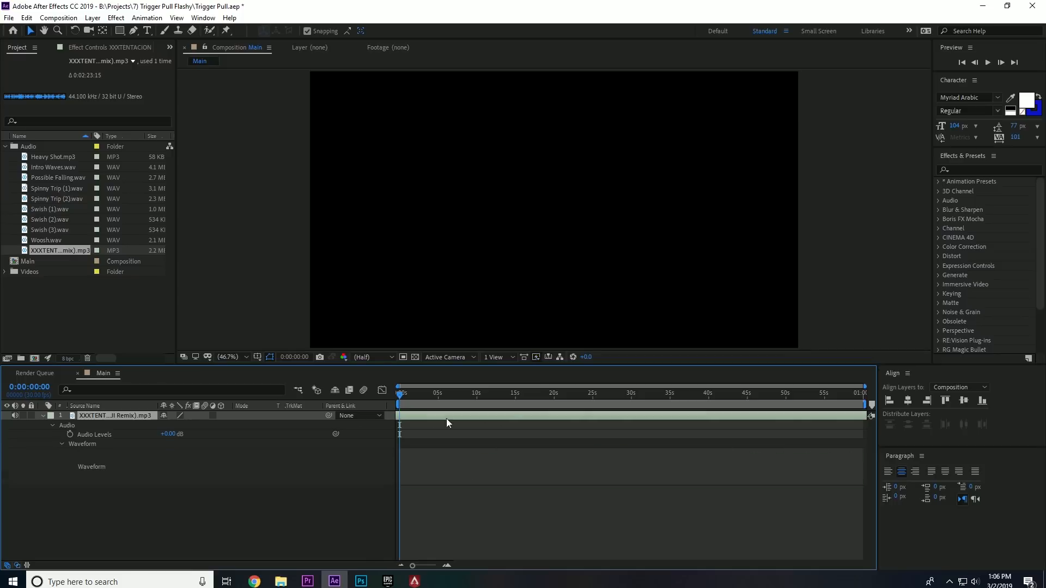
left_click_drag(521, 415, 455, 417)
left_click_drag(408, 396, 400, 398)
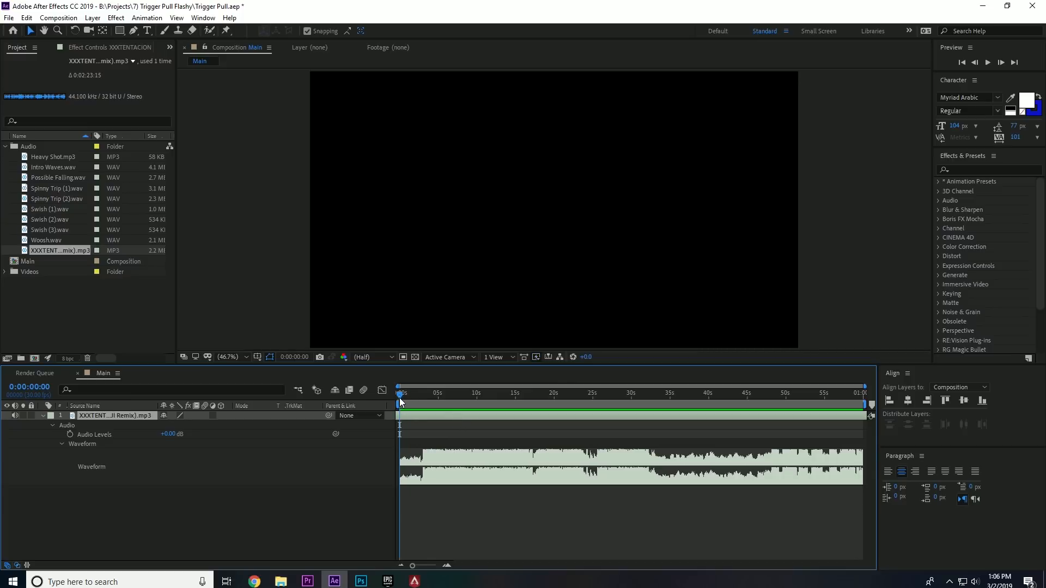
key("XF86AudioLowerVolume")
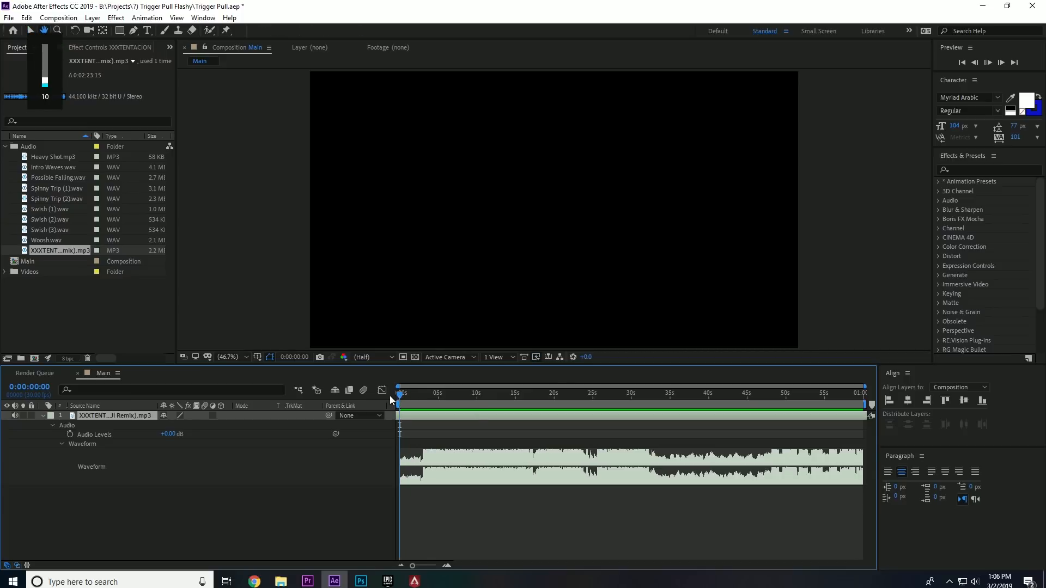
key("space")
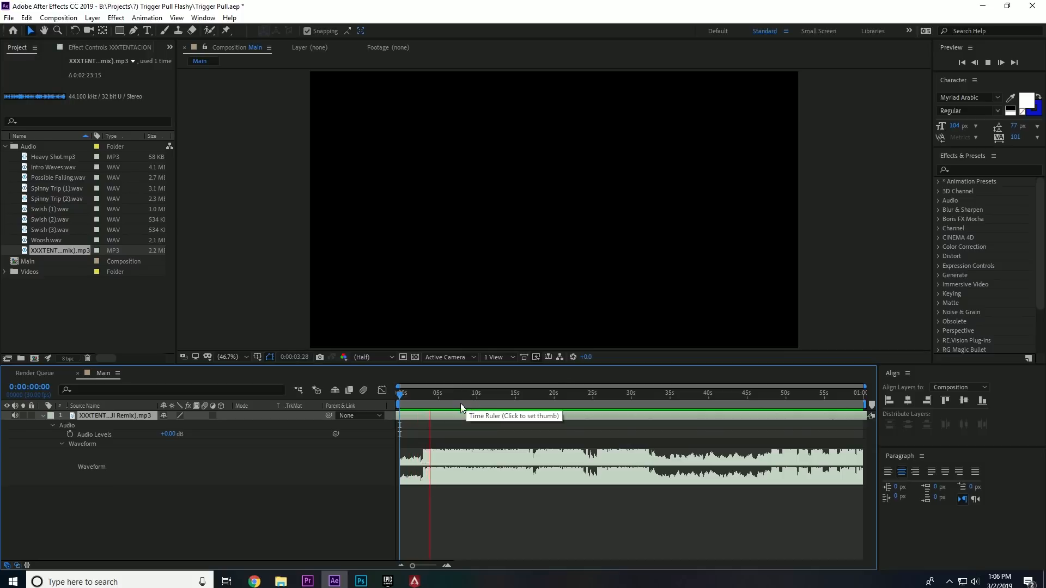
key("space")
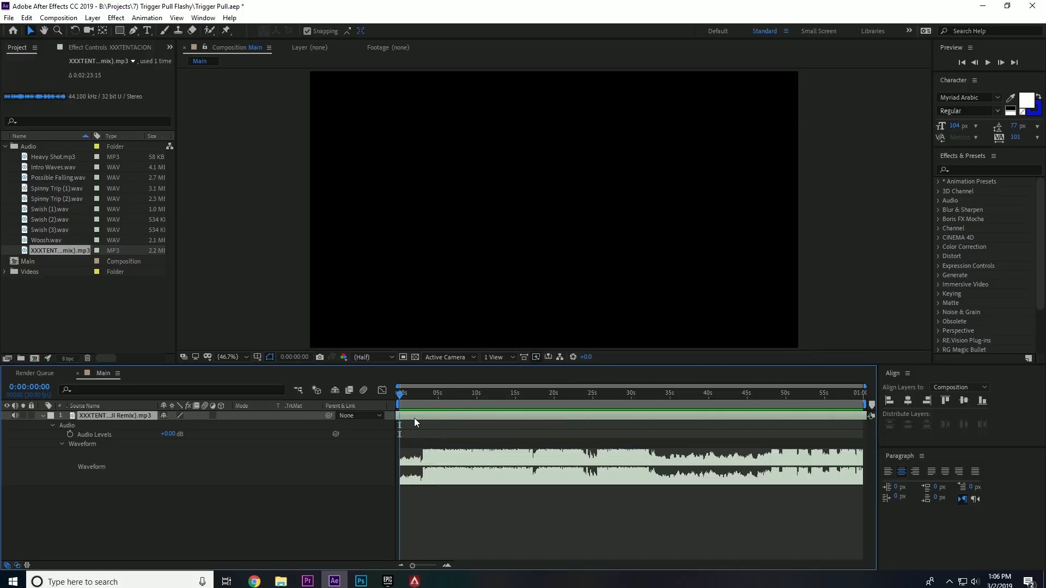
Shift the music layer so its drop falls at about 6.5 seconds, and preview the timing.
left_click_drag(414, 417, 441, 416)
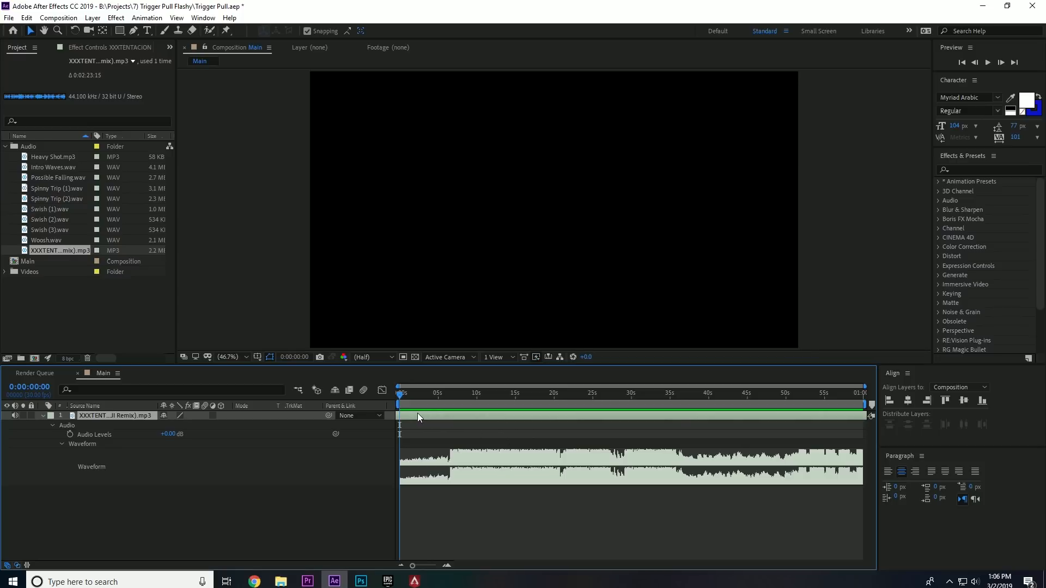
key("space")
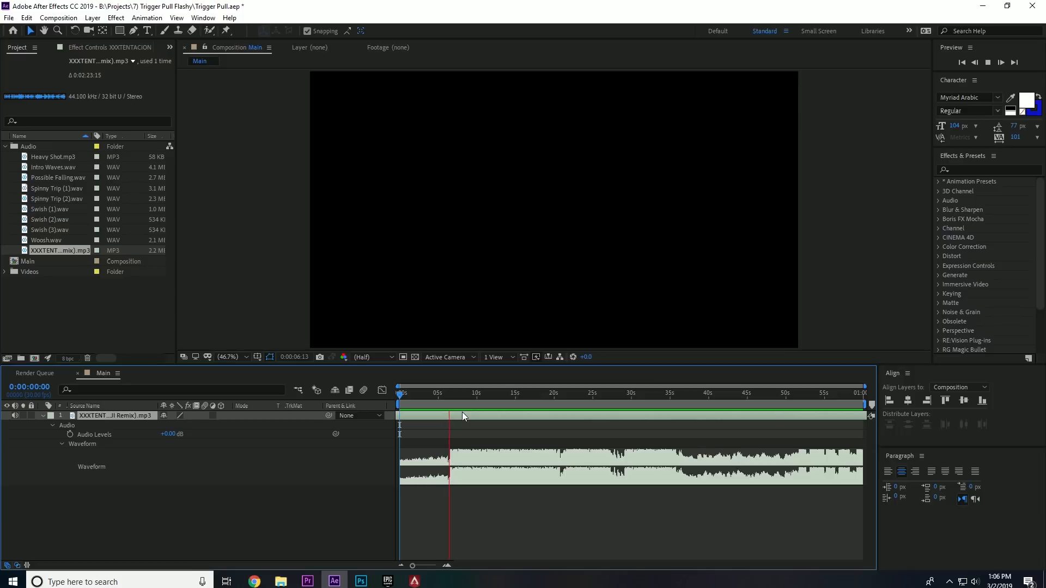
key("space")
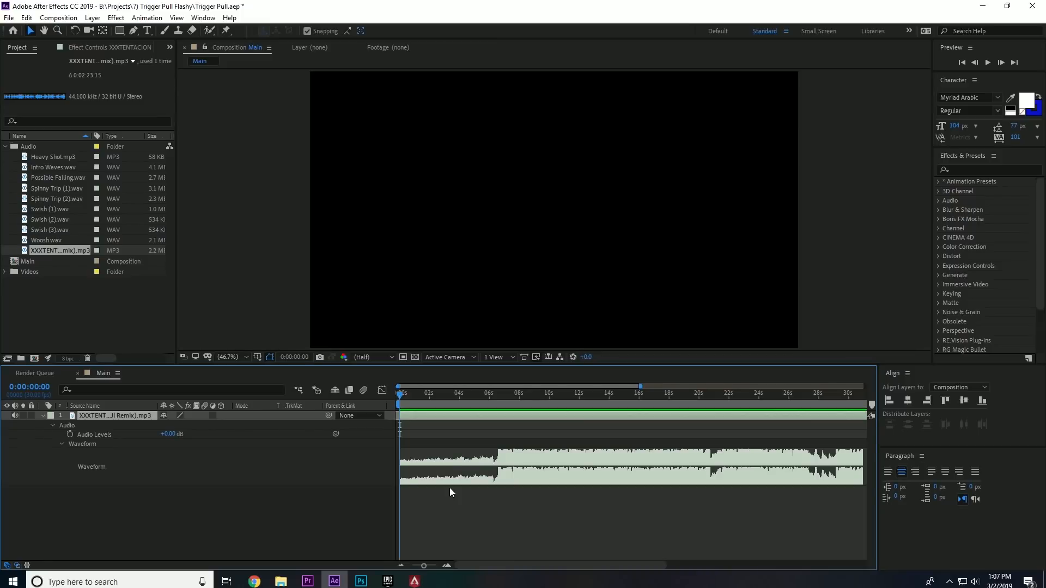
Keyframe the music layer's Audio Levels at 0 dB at 0:00:00:15 and at -192 dB at the composition start.
key("ctrl+t")
left_click_drag(402, 393, 406, 472)
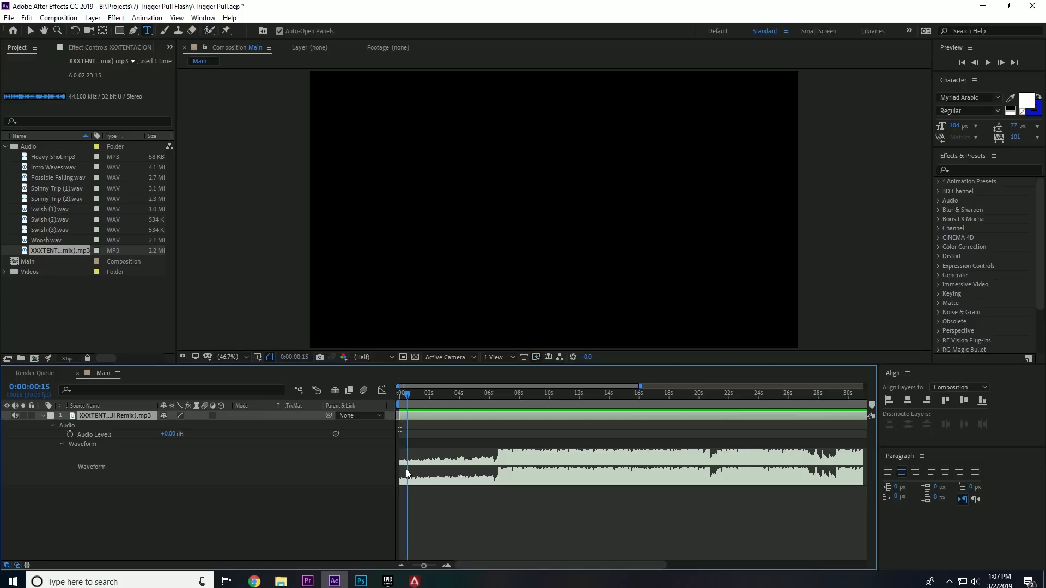
left_click(70, 435)
left_click(402, 398)
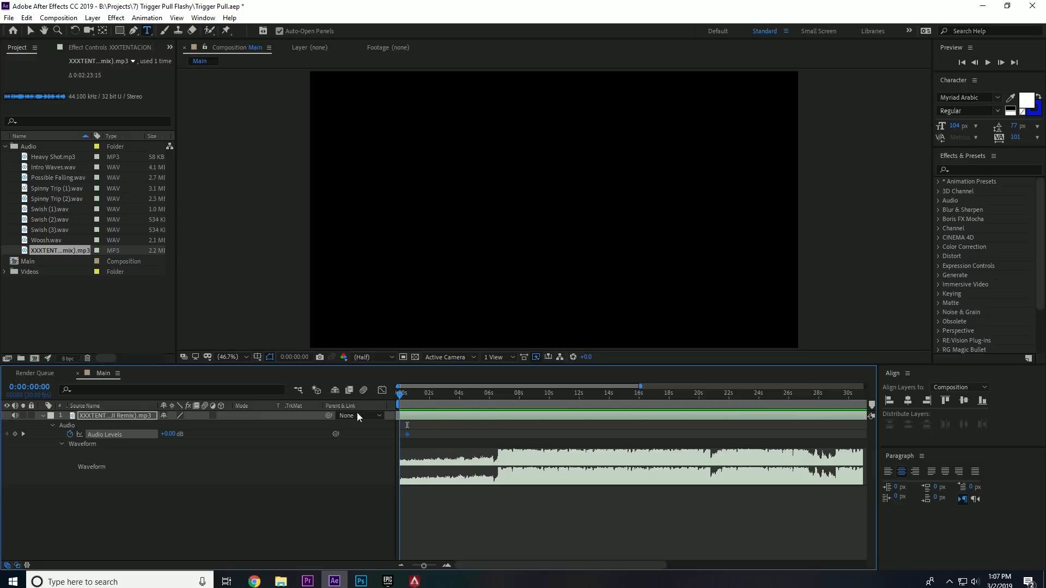
left_click_drag(168, 442, 164, 440)
Set the music layer's opening Audio Levels keyframe to -25 dB.
left_click_drag(424, 566, 431, 570)
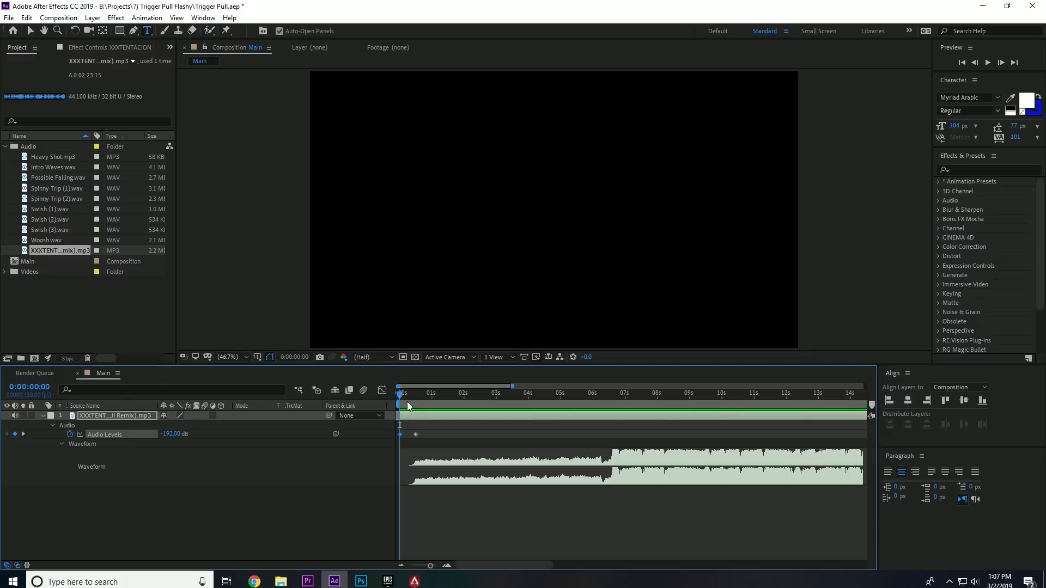
mouse_move(401, 395)
left_mouse_down()
mouse_move(415, 408)
mouse_move(396, 401)
left_mouse_up()
left_click_drag(175, 435, 173, 437)
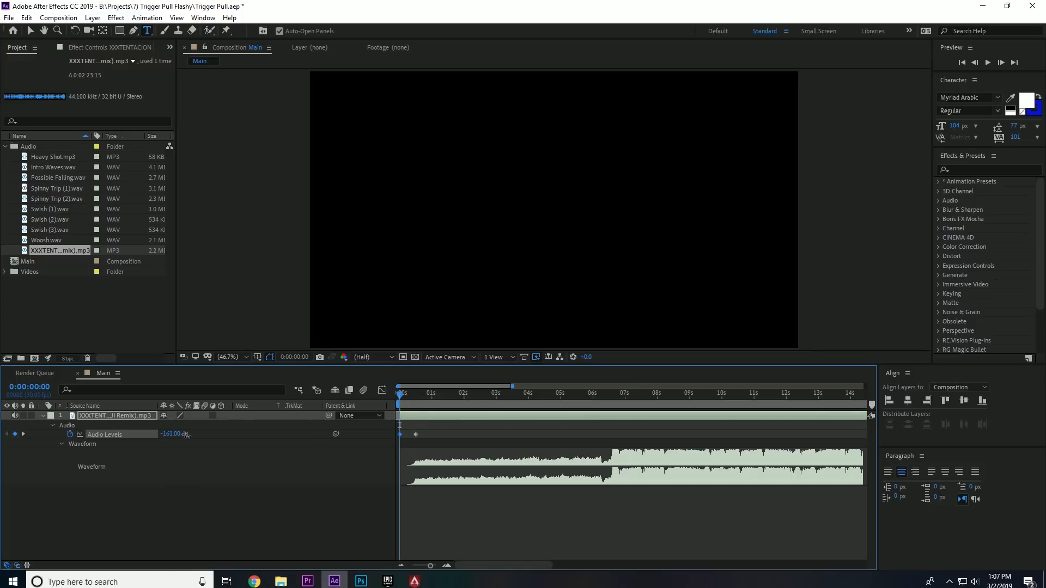
left_click_drag(242, 444, 253, 445)
left_click(170, 435)
type("-2")
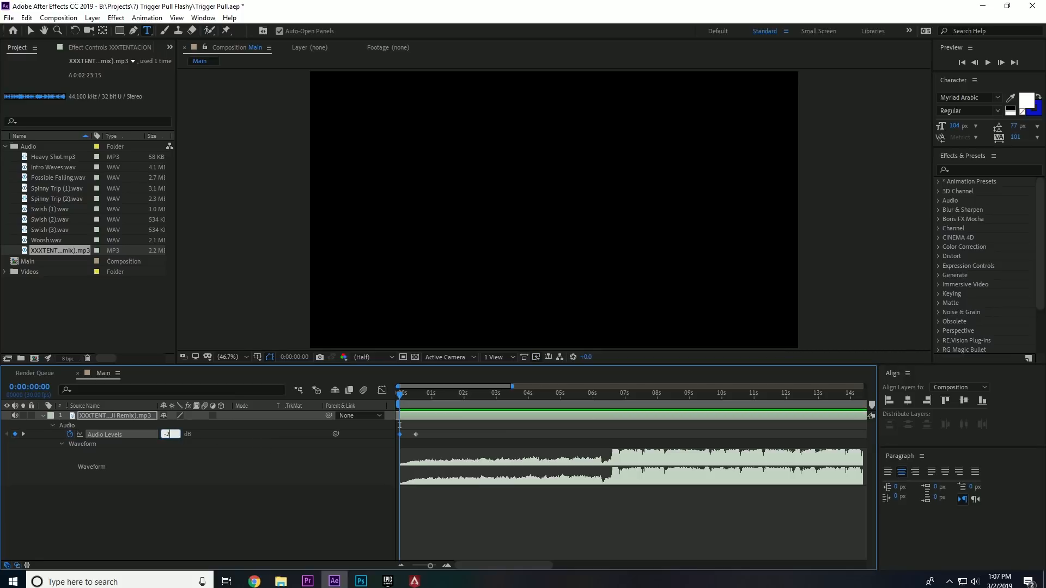
type("0")
left_click(273, 476)
Preview the music's fade-in from the start of the composition.
left_click(43, 416)
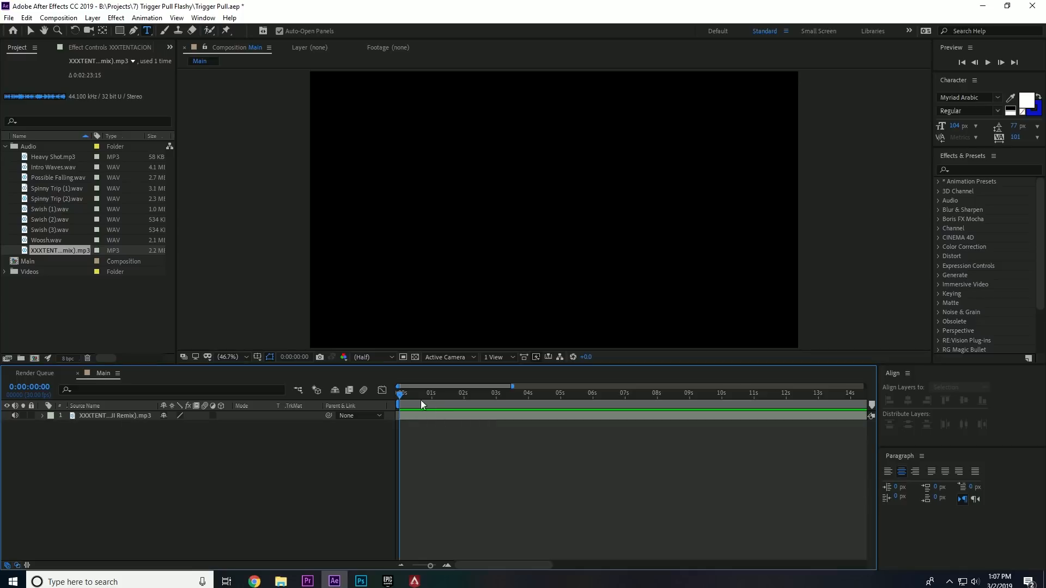
left_click(44, 416)
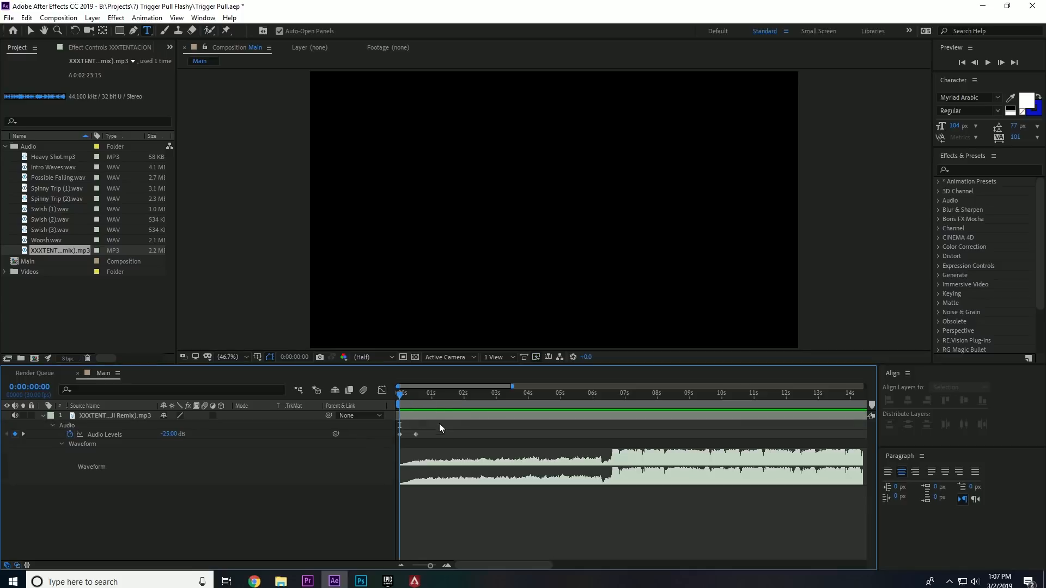
key("space")
key("space")
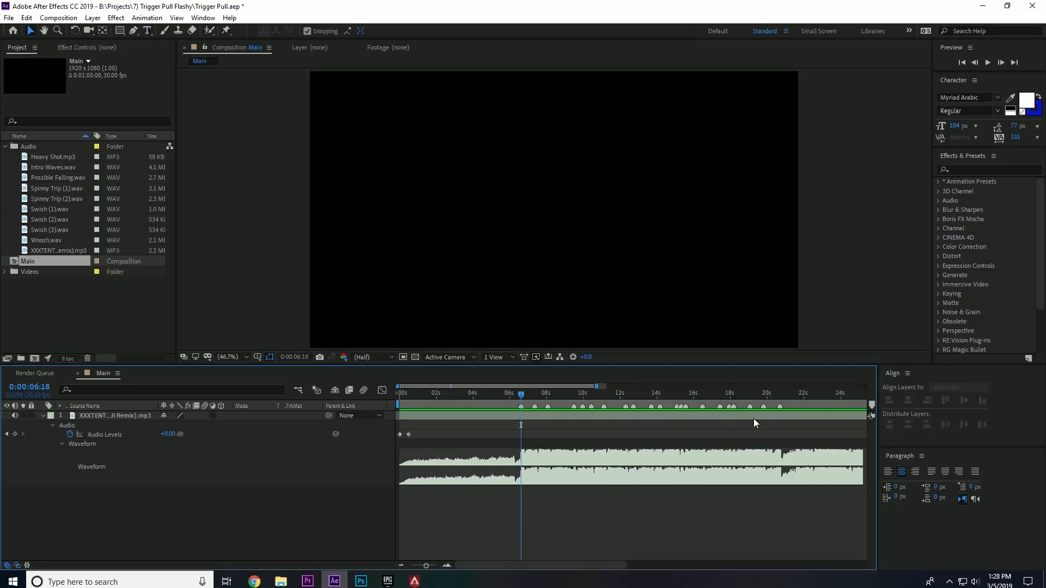
Inspect the music waveform and beat markers around the 21-second mark in the Main composition.
left_click_drag(787, 394, 790, 394)
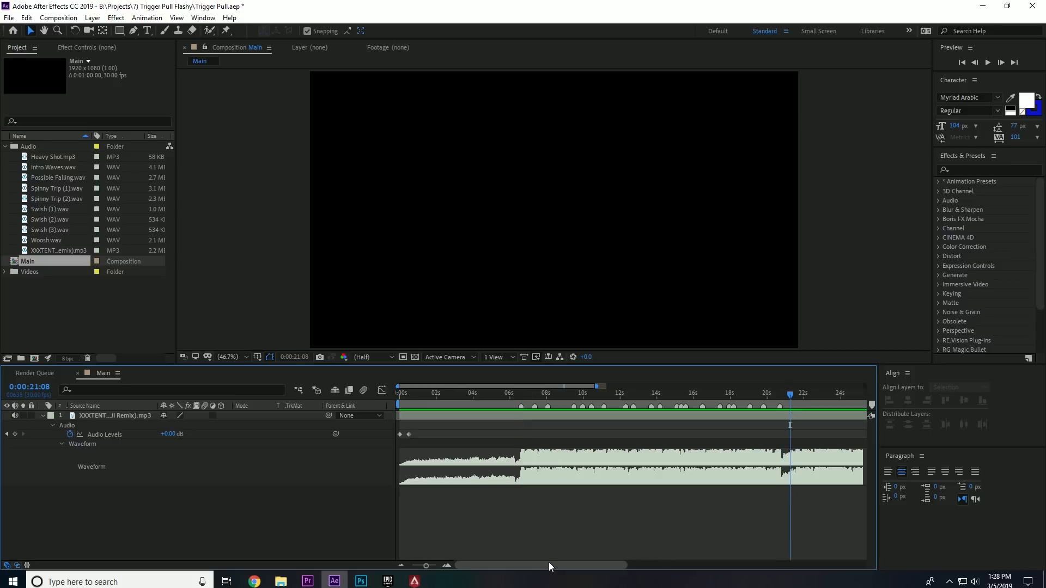
left_click_drag(550, 565, 637, 564)
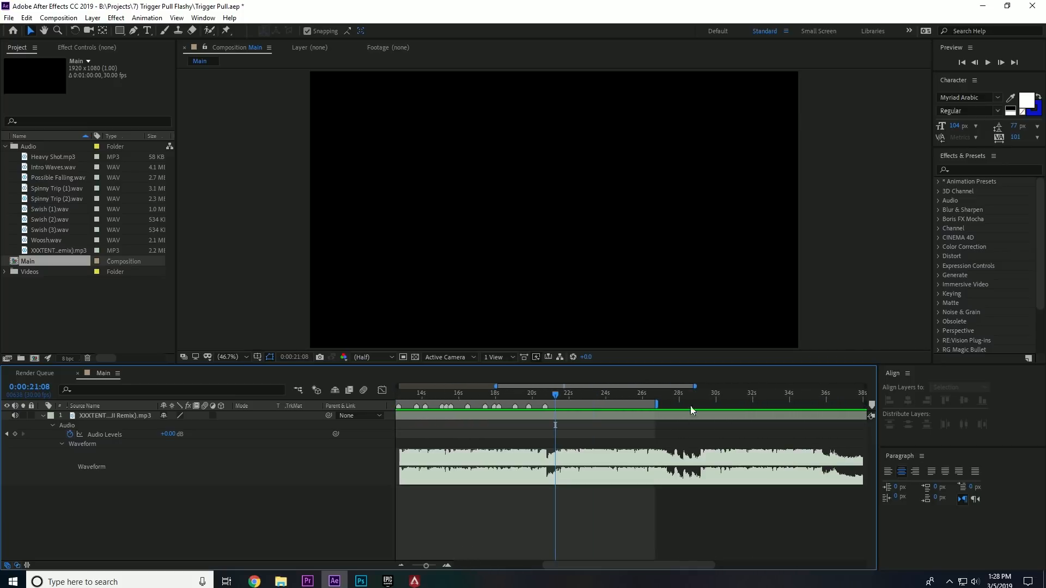
left_click_drag(696, 386, 665, 402)
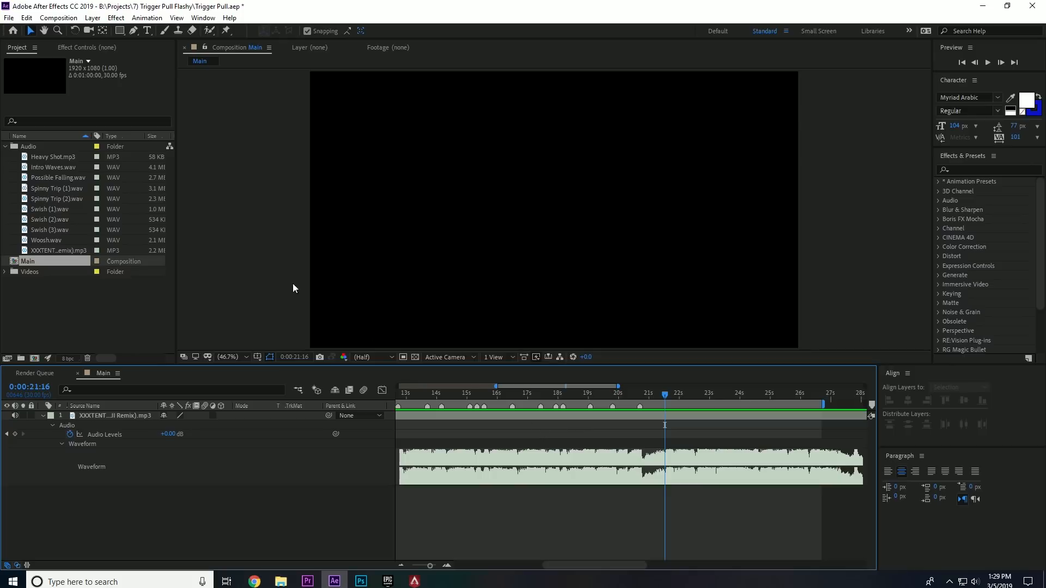
View the keyboard shortcuts editor and close it without changing anything.
key("alt+e")
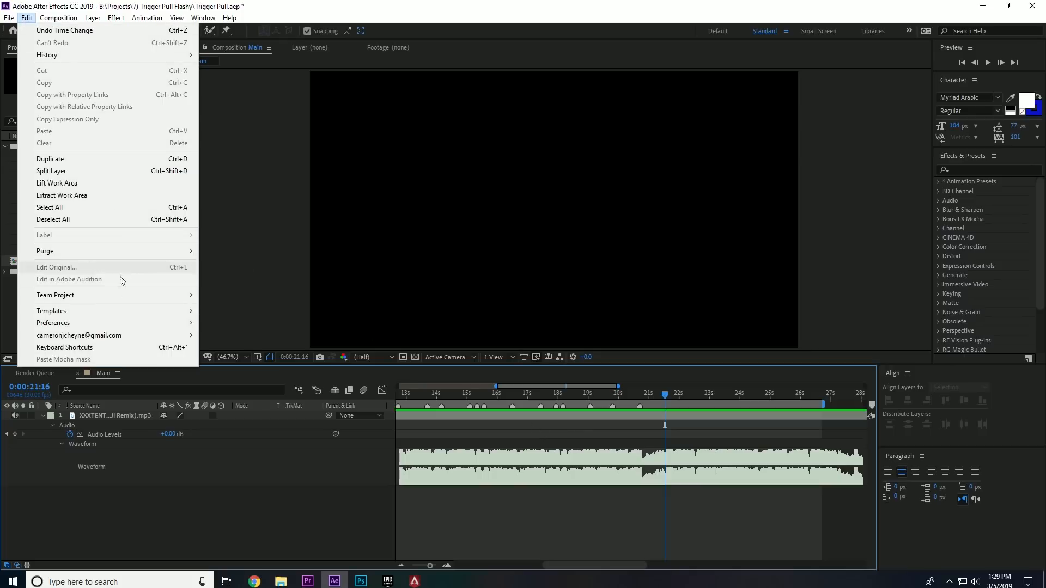
left_click(123, 349)
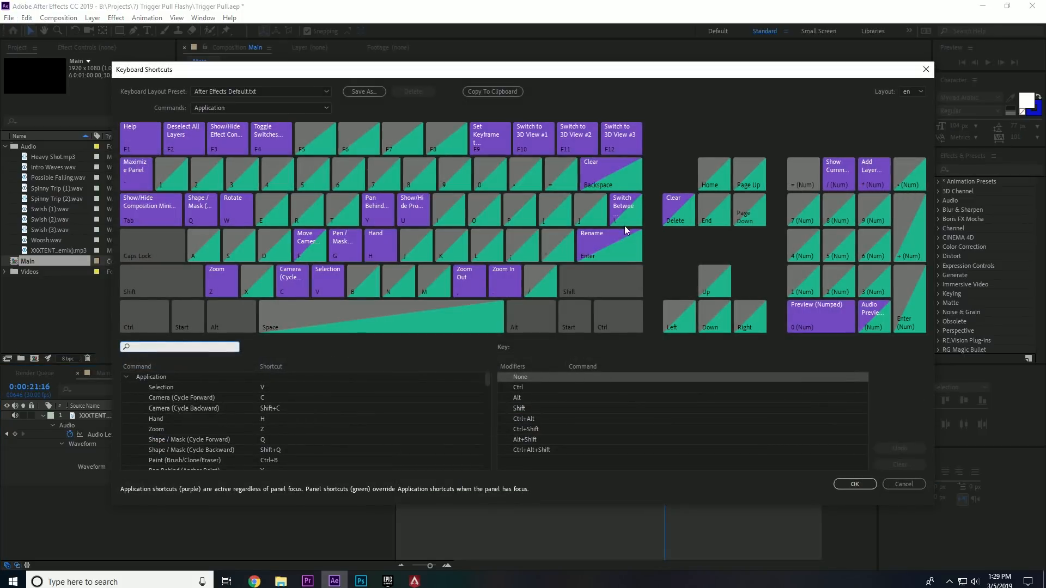
left_click(926, 69)
left_click(672, 395)
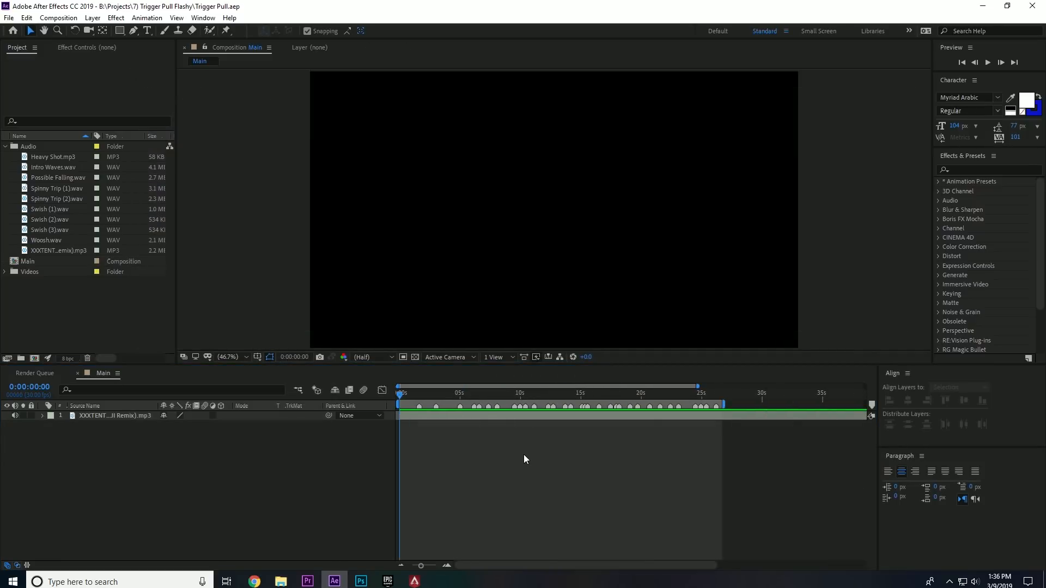
Expand the Videos folder and collapse the Audio folder to list the imported clips.
left_click(6, 272)
scroll(15, 158, "down", 1)
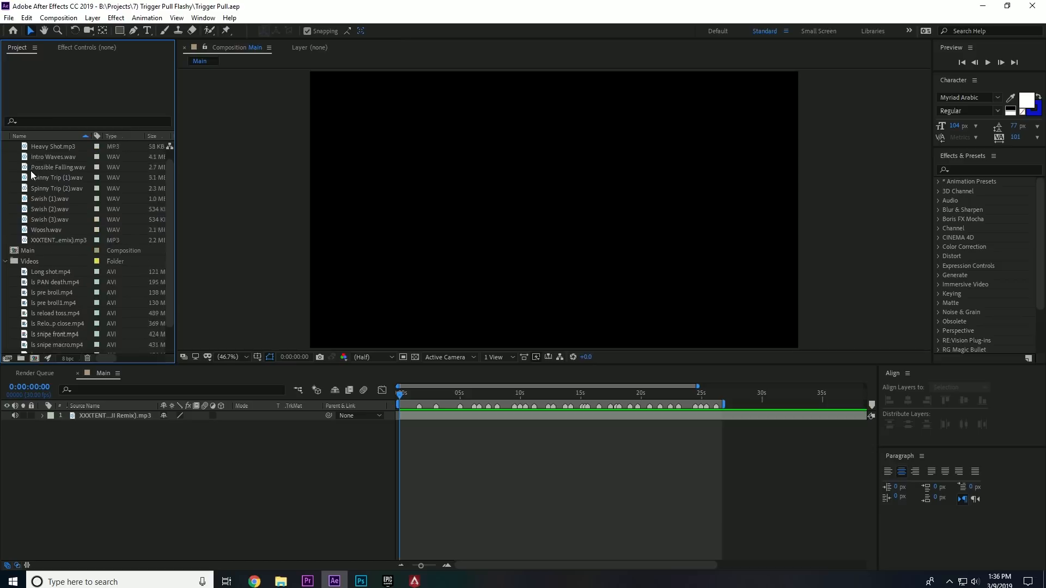
scroll(5, 153, "up", 1)
left_click(5, 146)
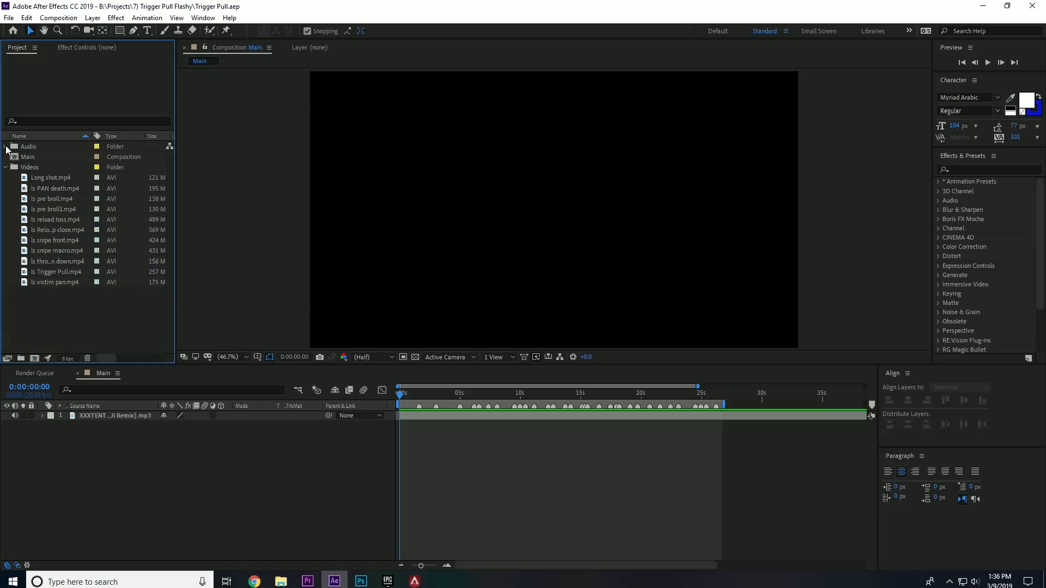
Open the ls pre broll.mp4 footage and set its in point to 0:00:10:29 and out point to 0:00:16:04.
left_click(53, 208)
left_click(69, 199)
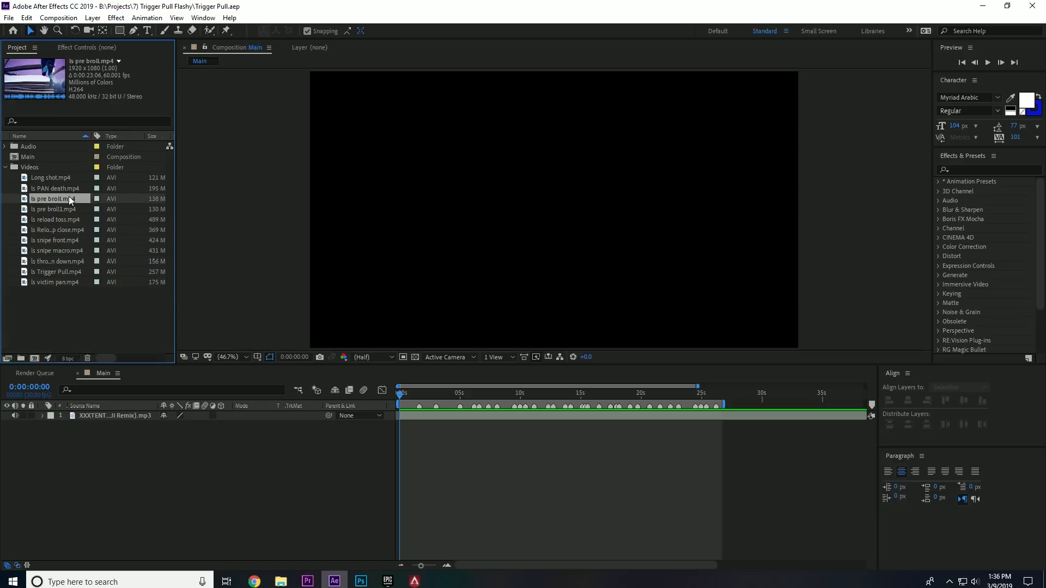
left_click(70, 207)
double_click(69, 199)
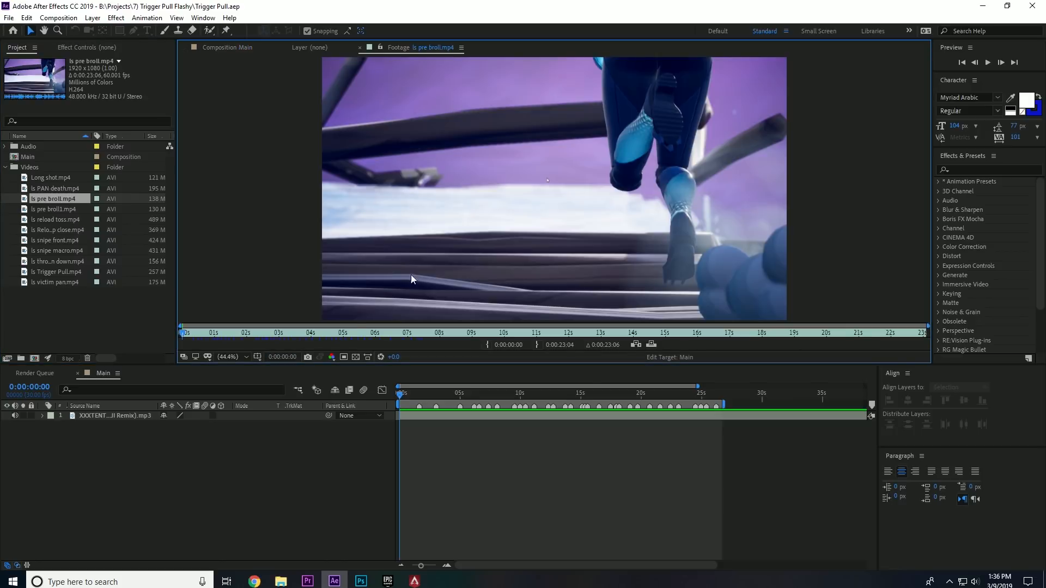
left_click(194, 333)
left_click_drag(194, 334, 584, 340)
key("alt+[")
left_click(537, 345)
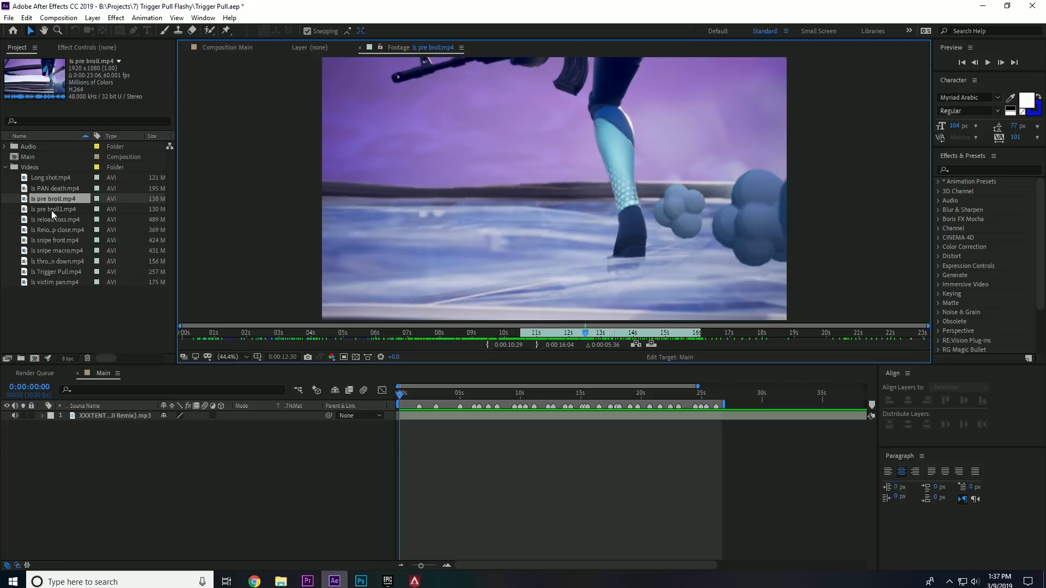
Open the ls pre broll1.mp4 footage and set its in point to 0:00:08:00 and out point to 0:00:18:29.
double_click(52, 211)
left_click_drag(267, 334, 814, 355)
key("alt+bracketleft")
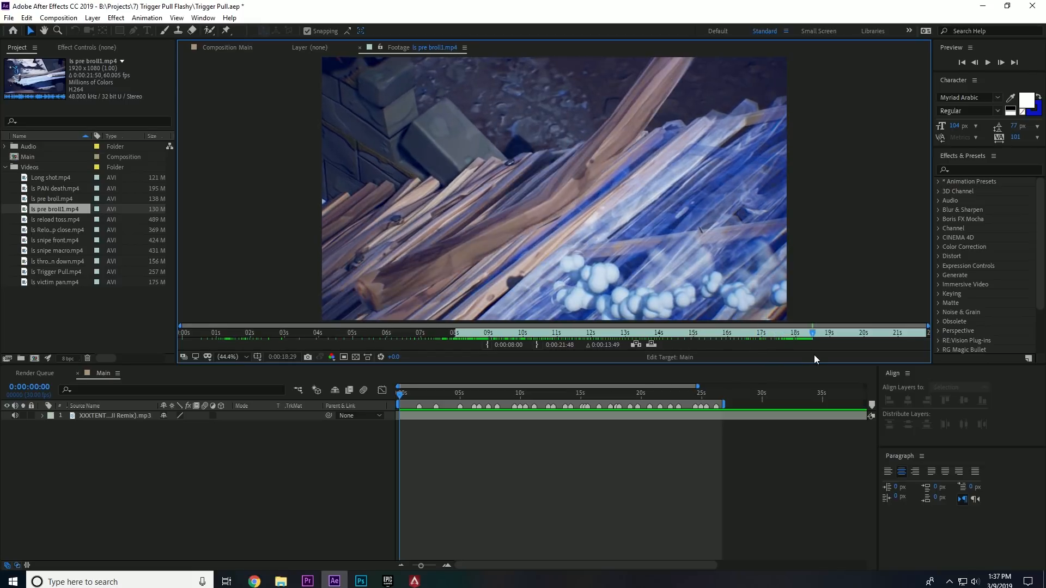
left_click(539, 347)
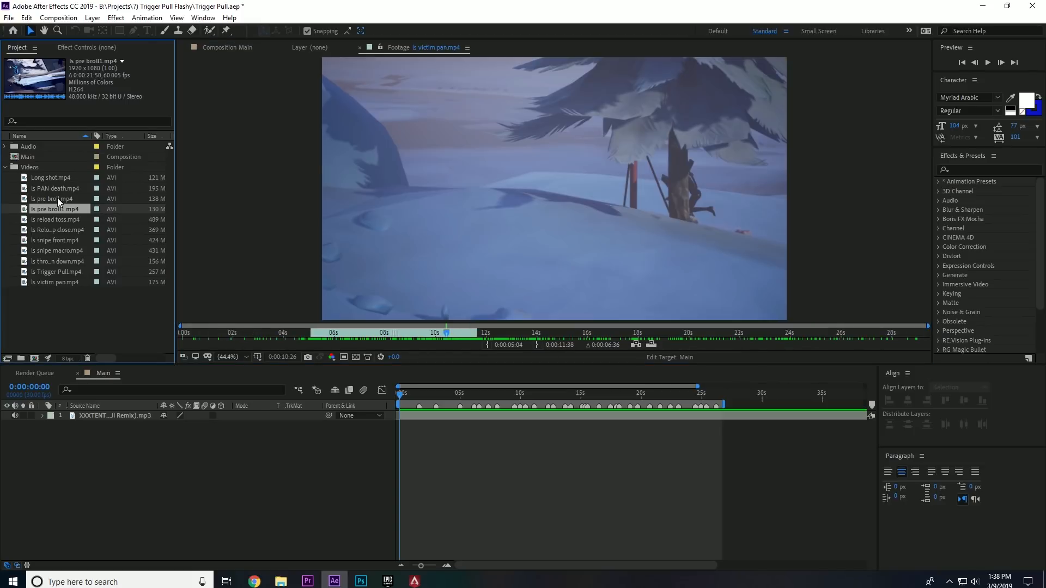
Add ls pre broll1.mp4 to the Main composition above the music layer, starting at 0:00:00:00.
left_click(58, 198)
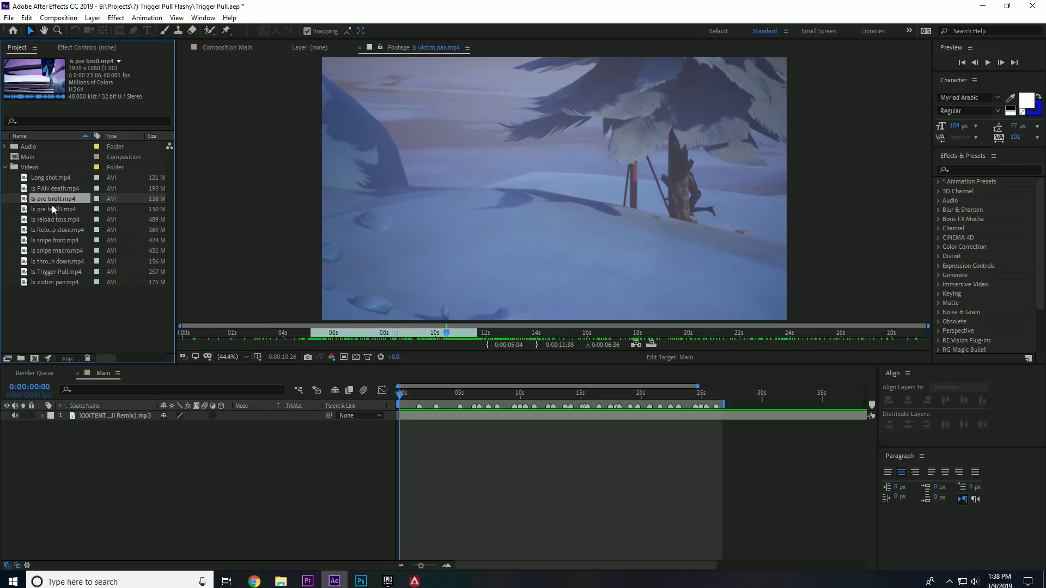
left_click(51, 210)
left_click_drag(52, 211, 174, 421)
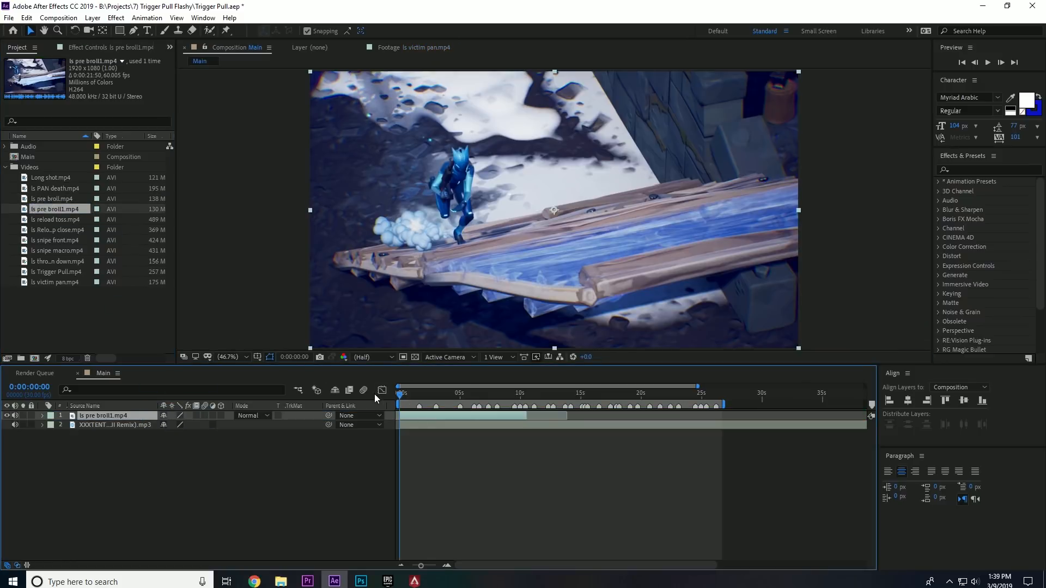
Preview the clip against the music and delete the beat marker at about 0:00:01:21.
key("space")
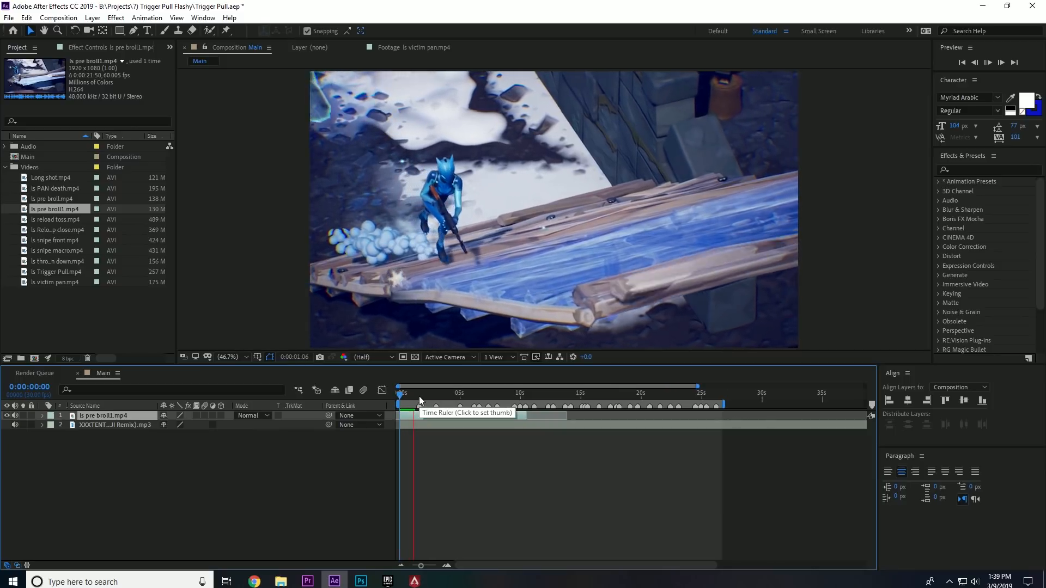
left_click(427, 394)
key("space")
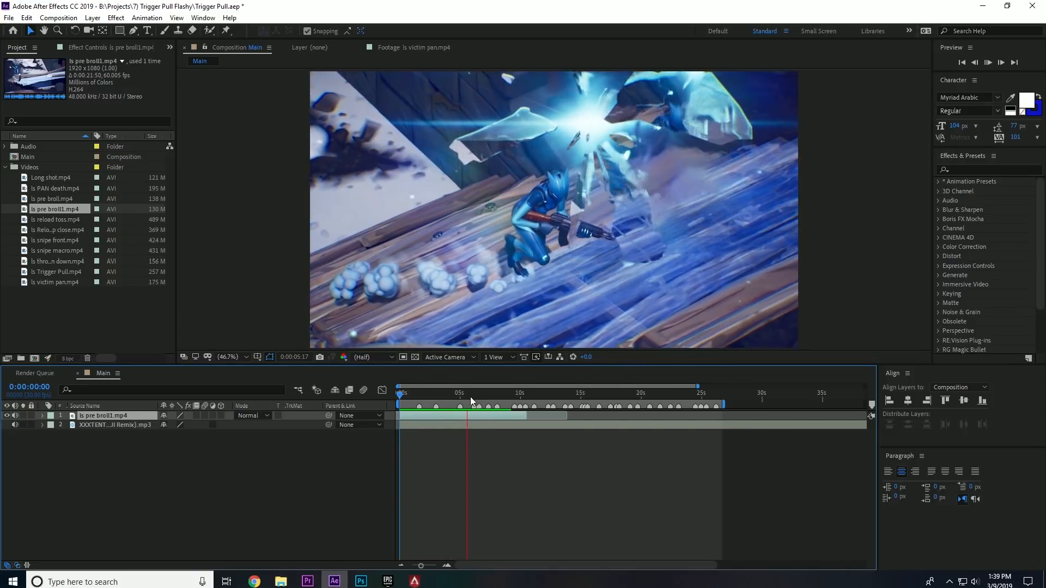
left_click_drag(471, 398, 420, 404)
right_click(420, 407)
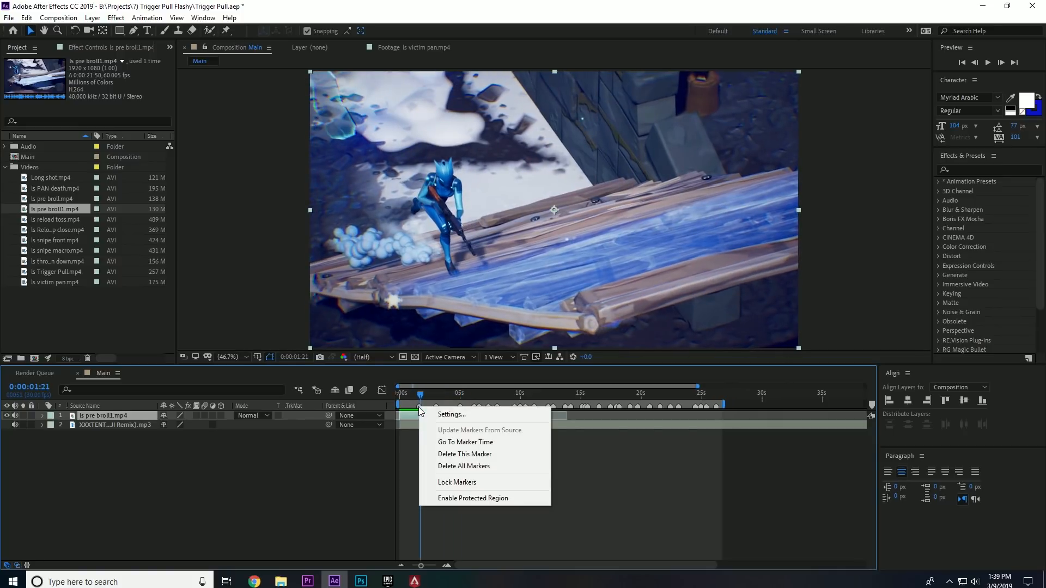
left_click(479, 454)
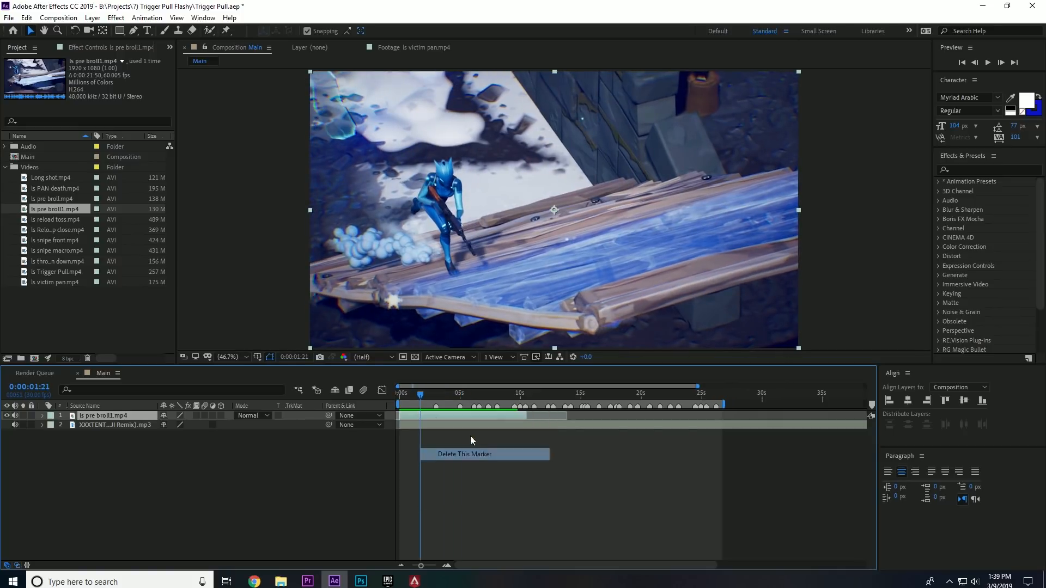
Preview the clip up to the marker near 0:00:03:01 and return to the composition start.
left_click(402, 401)
key("space")
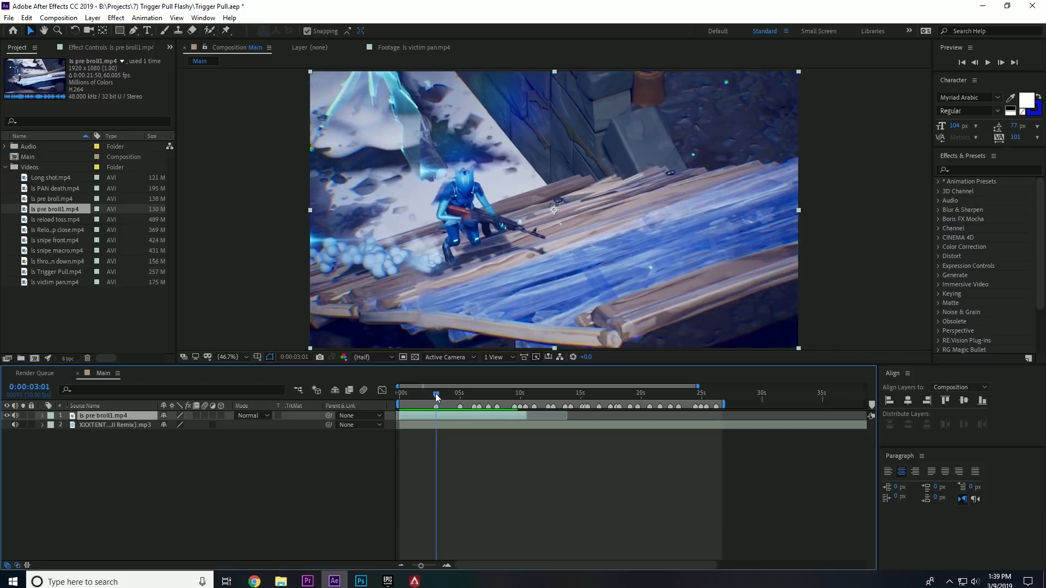
left_click_drag(436, 395, 395, 402)
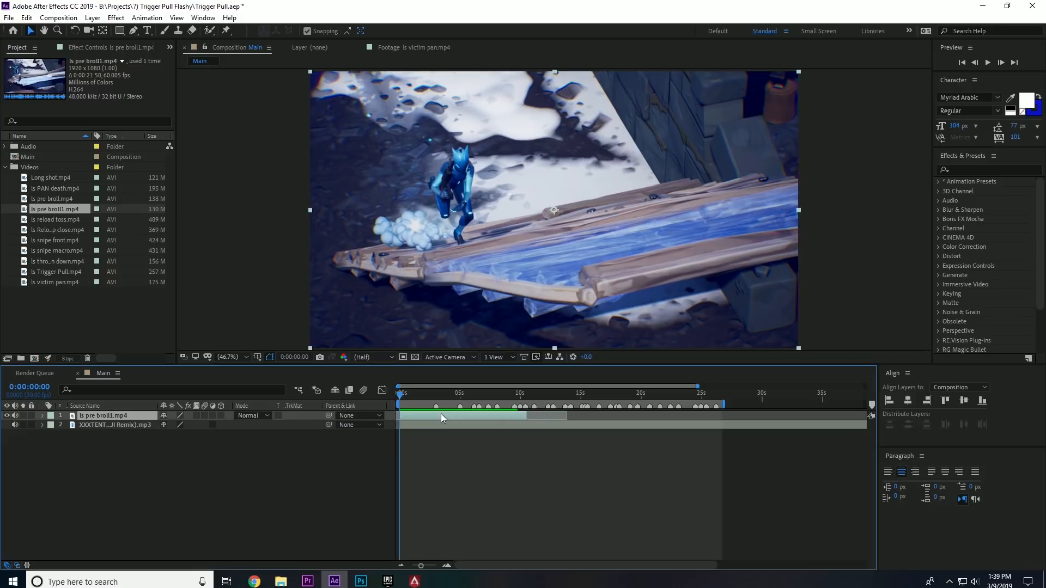
Duplicate the ls pre broll1.mp4 layer twice and select the uppermost copy.
key("ctrl+d")
key("ctrl+d")
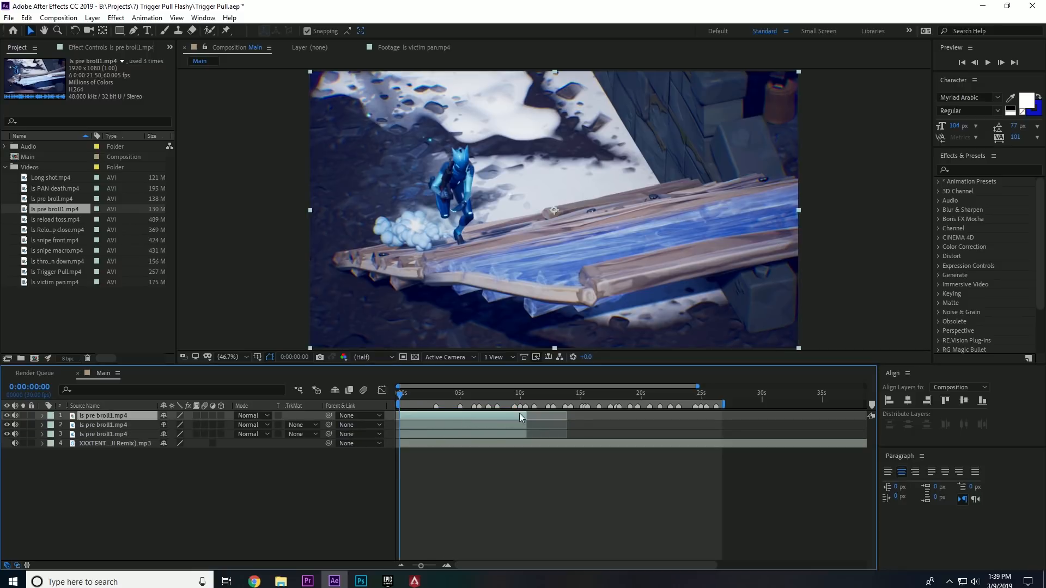
left_click(459, 428)
left_click(466, 433)
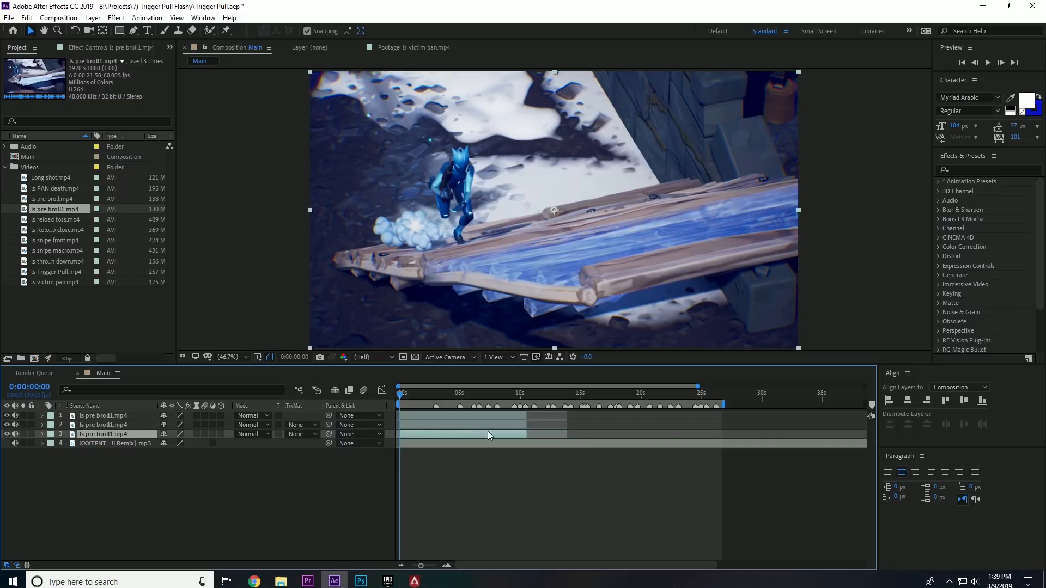
left_click(415, 416)
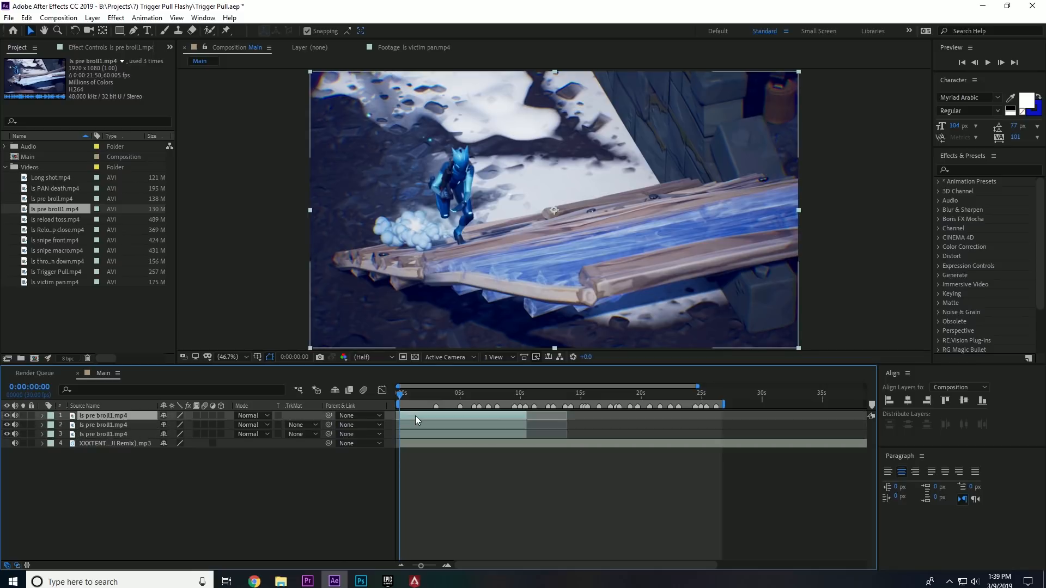
Rotate a copy of the clip slightly counterclockwise about its centre and delete one surplus copy.
left_click(74, 30)
left_click_drag(347, 181, 346, 190)
key("Delete")
key("v")
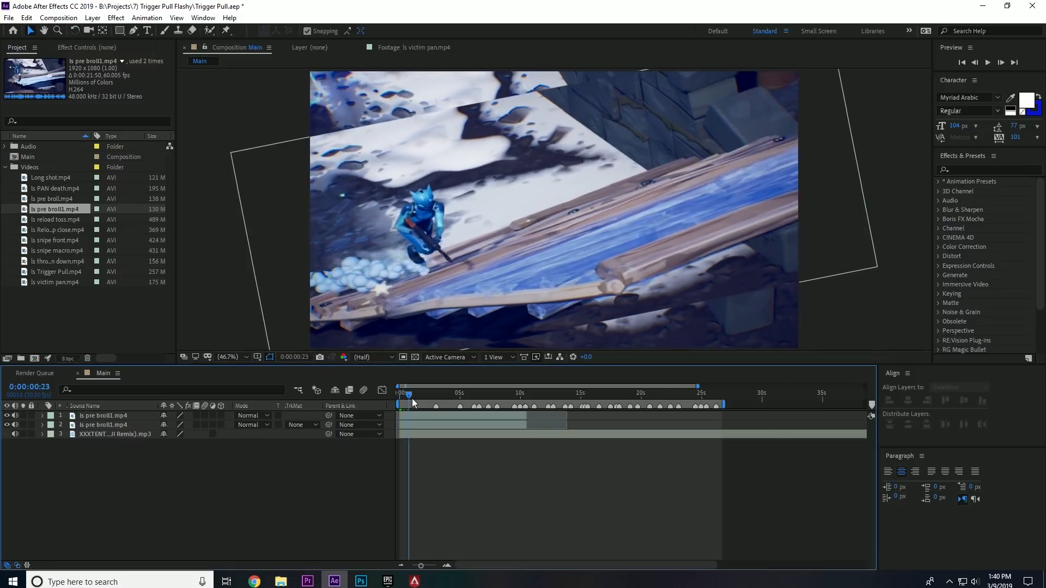
Scale the rotated copy down slightly from its corner and delete the clip layer beneath it.
left_click(435, 416)
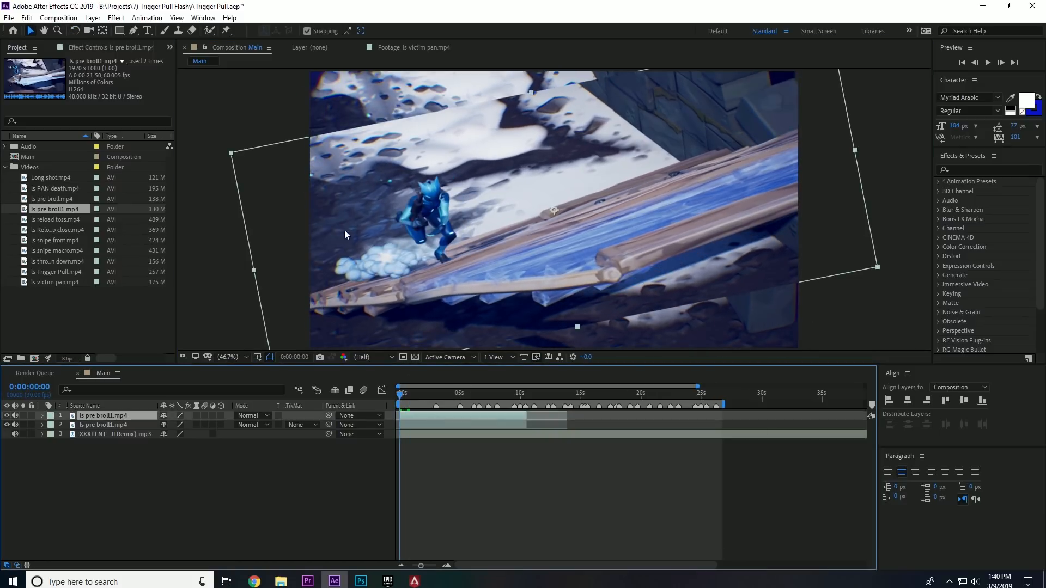
left_click_drag(231, 155, 239, 178)
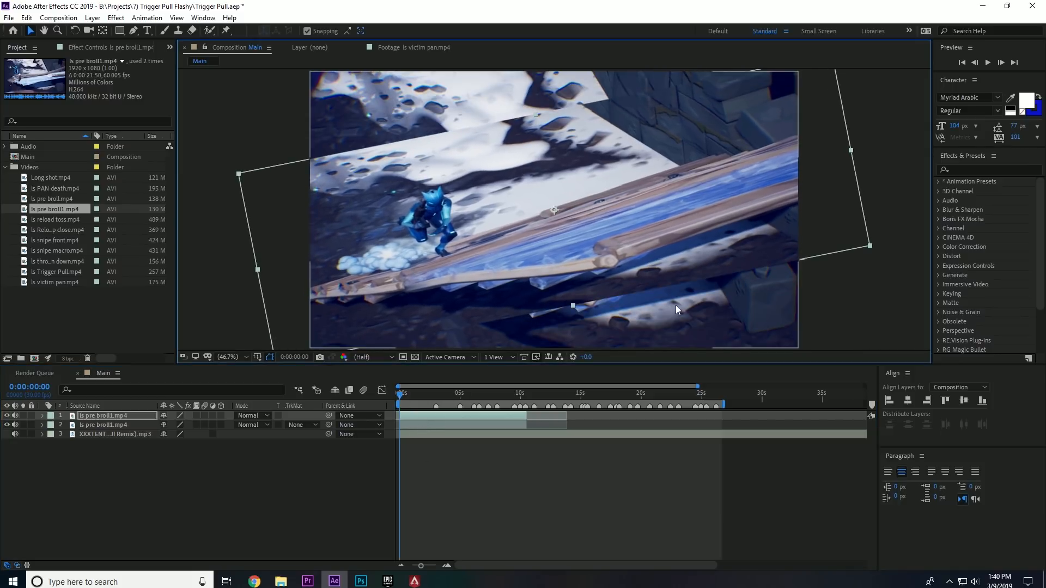
left_click(103, 424)
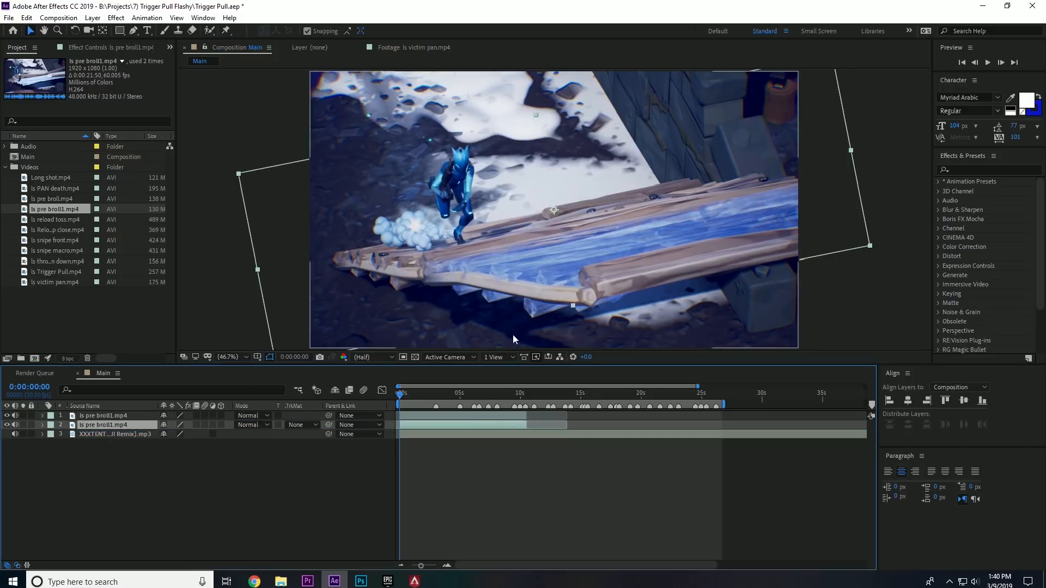
key("Delete")
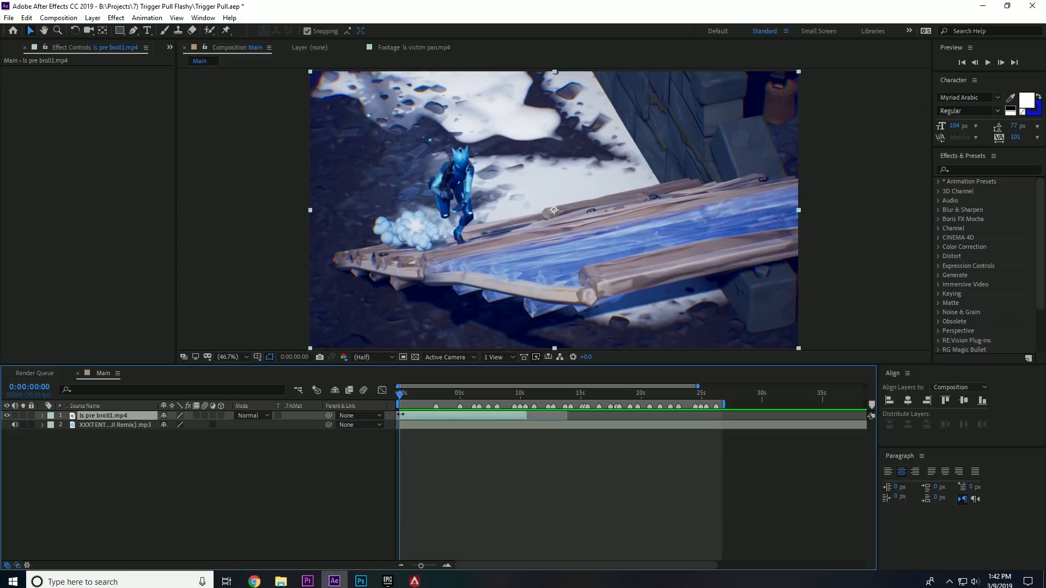
Enable Time Remapping on the ls pre broll1.mp4 layer.
right_click(401, 415)
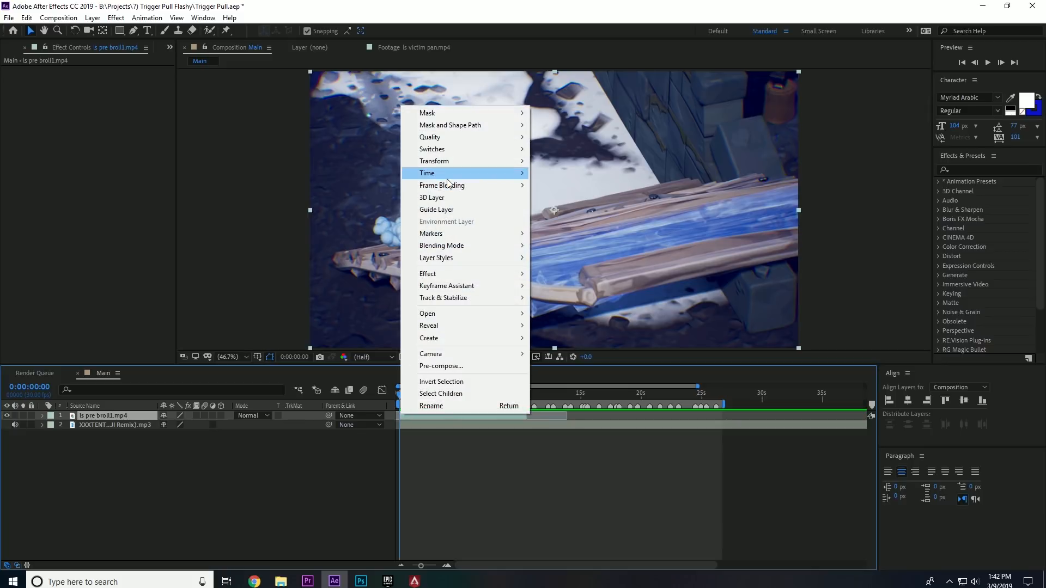
mouse_move(431, 174)
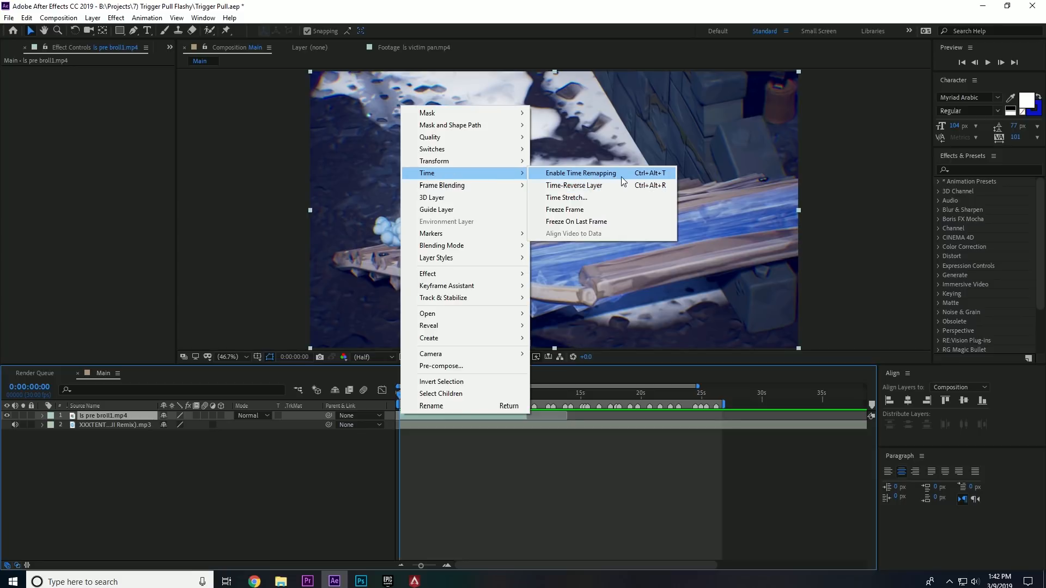
left_click(664, 180)
Add a Time Remap keyframe to the ls pre broll1.mp4 layer at its trimmed end, 0:00:10:16.
left_click(567, 426)
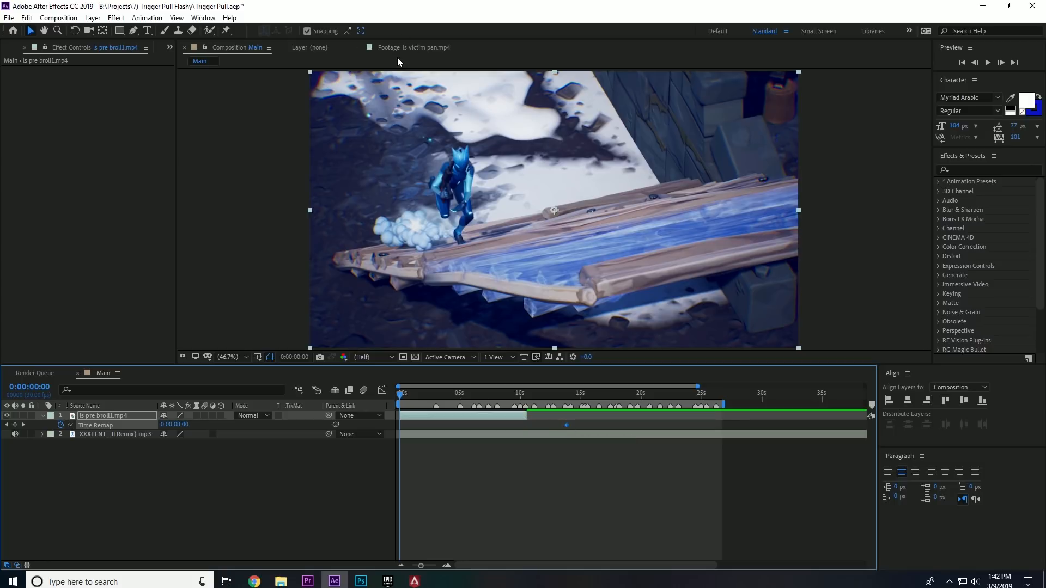
key("ctrl+0")
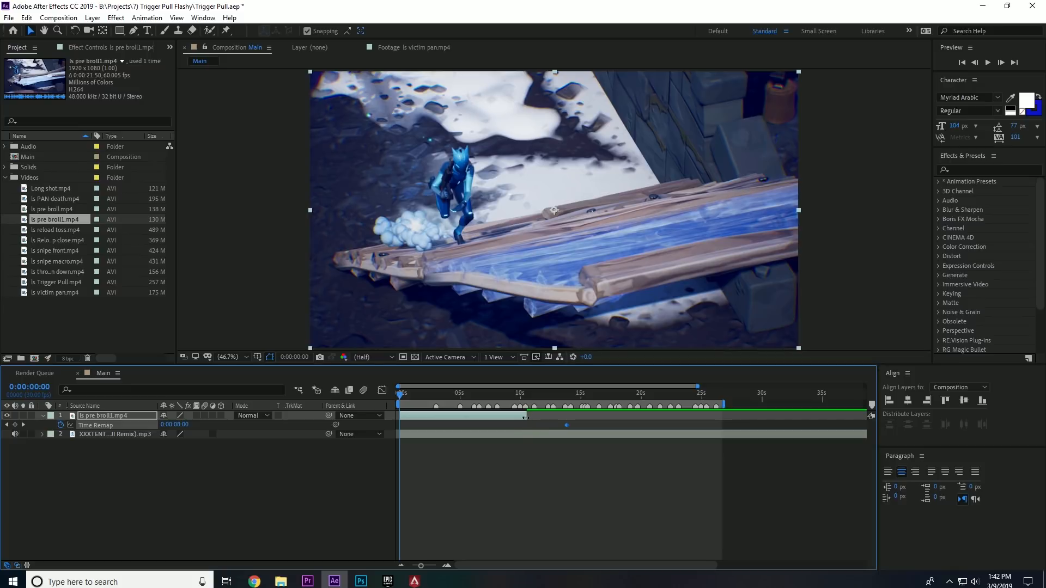
left_click(526, 398)
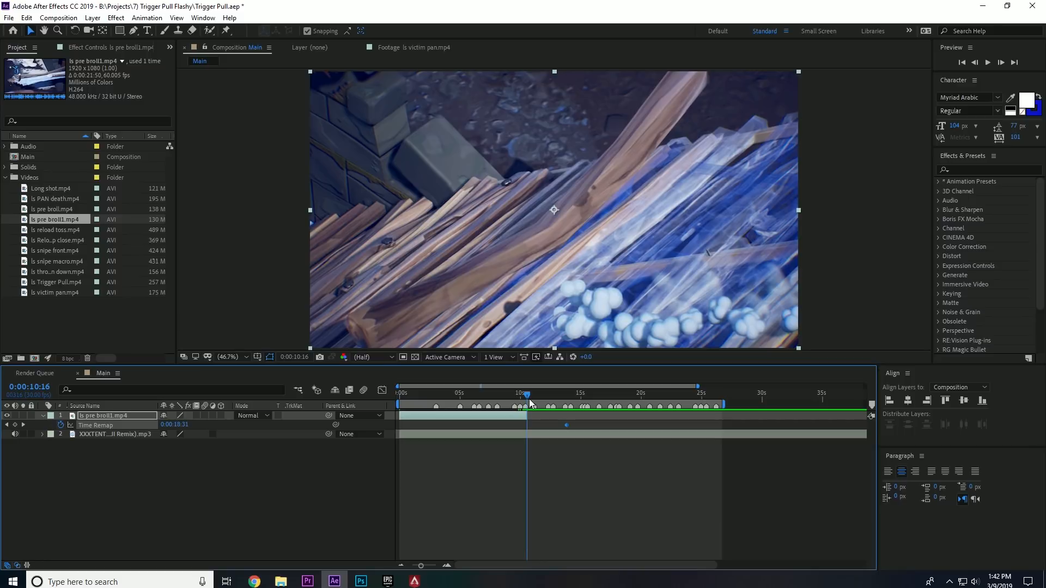
left_click(15, 425)
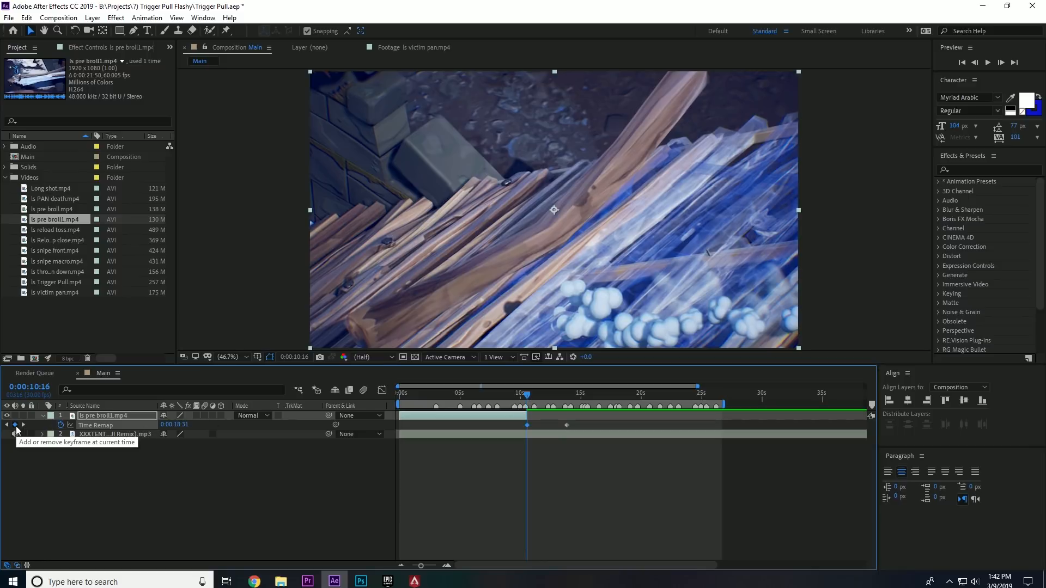
Add a Time Remap keyframe at 0:00:00:00 and delete the surplus keyframe beyond the layer's trimmed end.
left_click(394, 398)
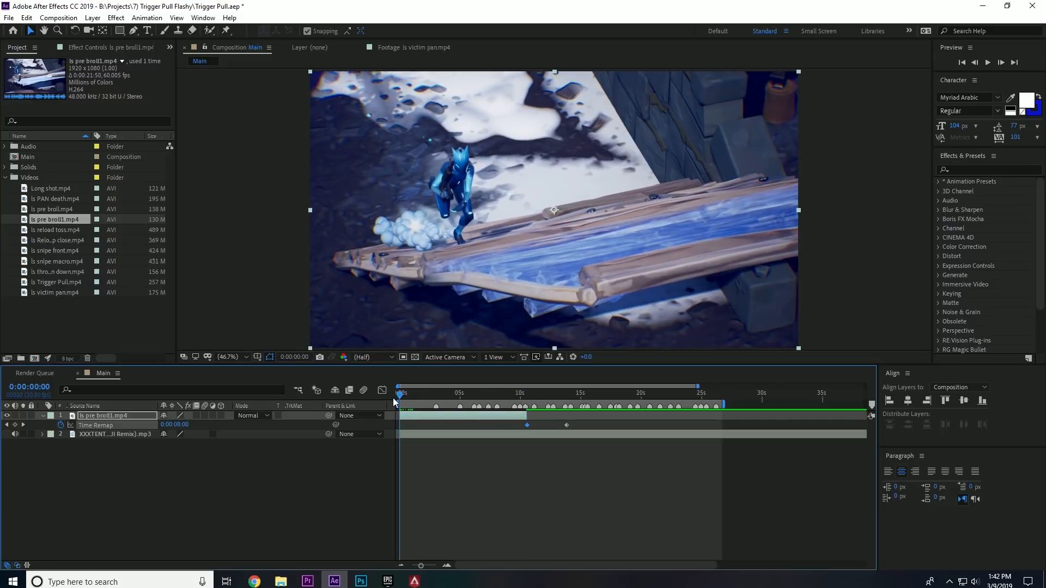
left_click(15, 425)
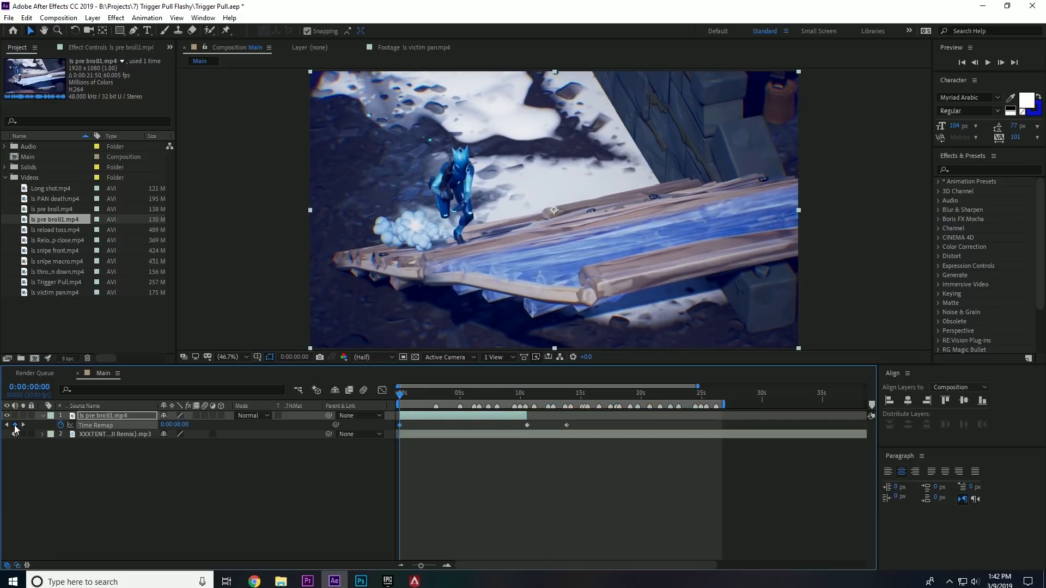
left_click_drag(583, 429, 550, 426)
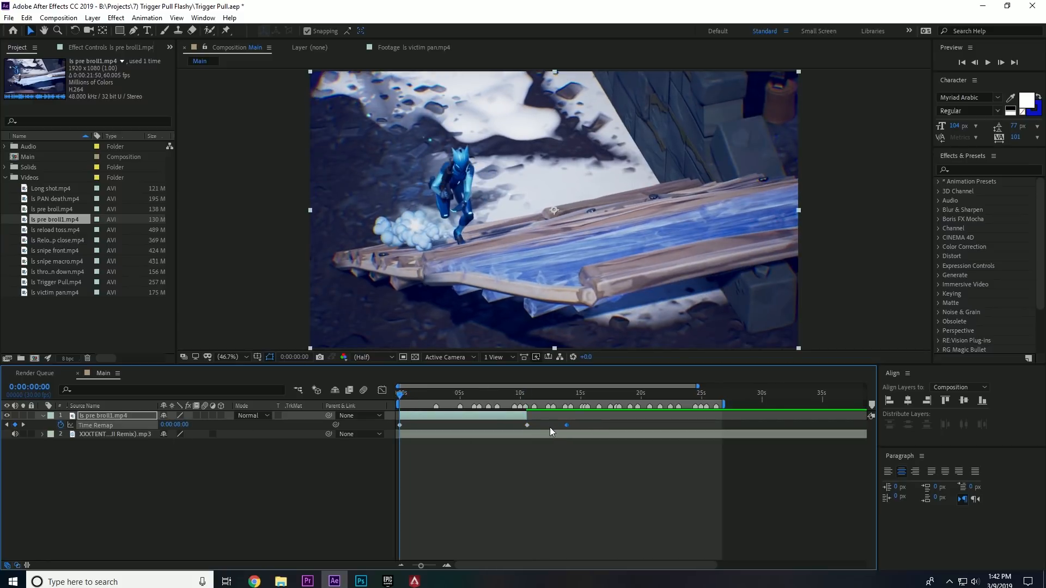
key("Delete")
left_click_drag(461, 392, 404, 427)
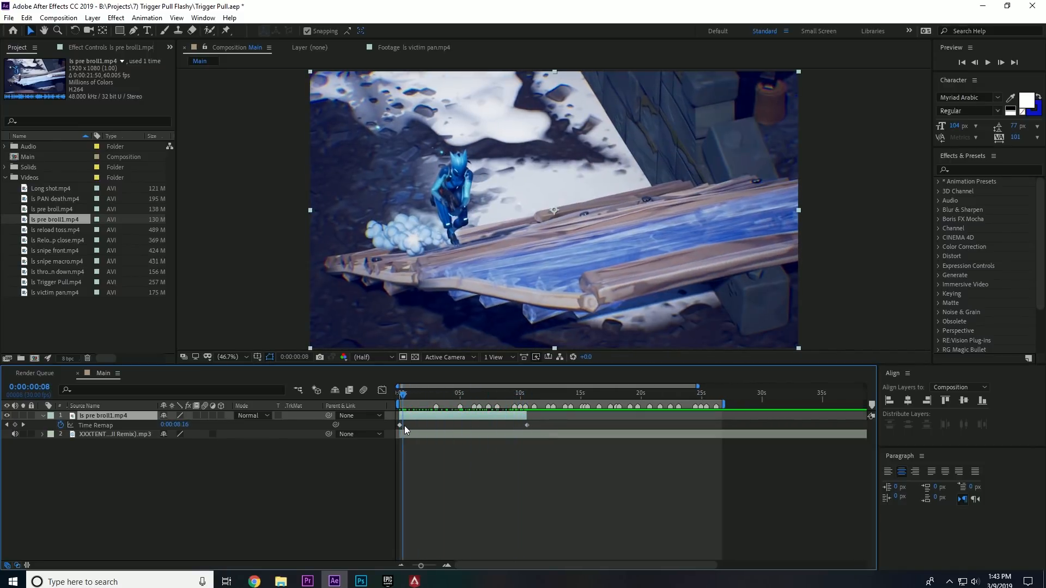
Move the end Time Remap keyframe to about 5 seconds and preview the sped-up clip.
left_click(446, 424)
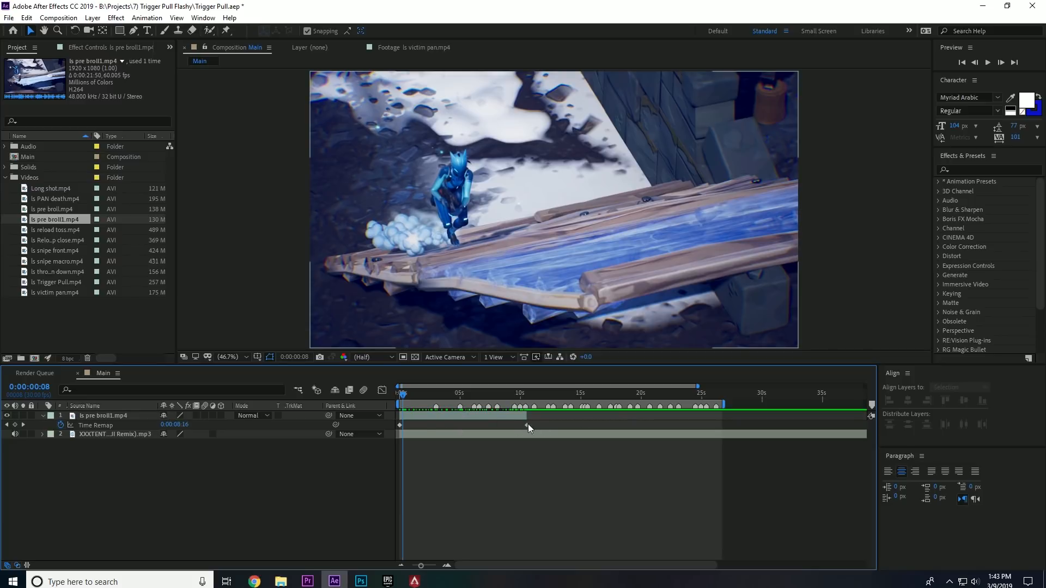
left_click_drag(528, 424, 463, 425)
key("space")
key("space")
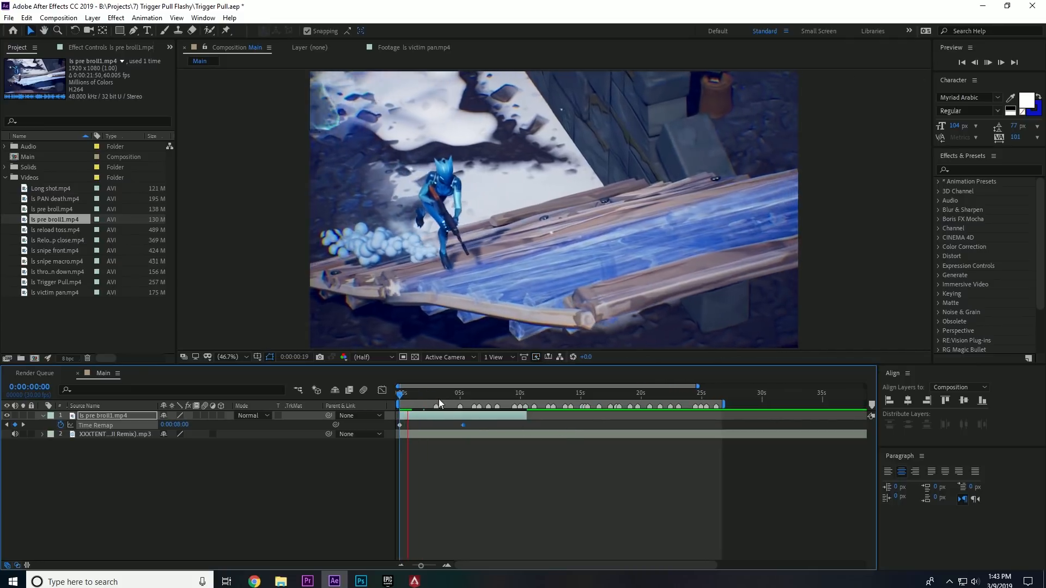
key("space")
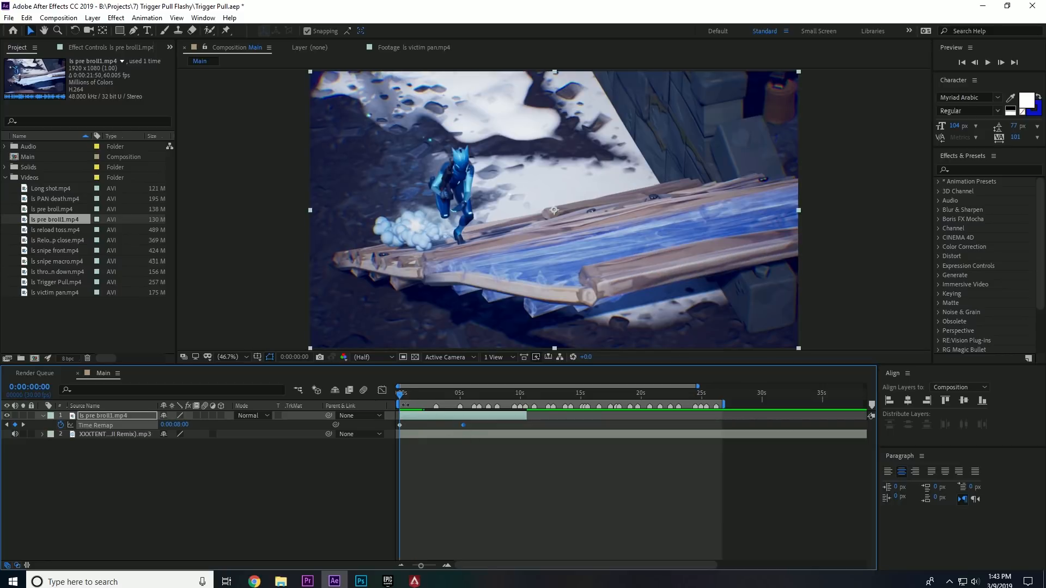
Place the end Time Remap keyframe on the first beat marker at 0:00:03:01, trim the layer's end there and preview it.
left_click_drag(463, 426, 437, 398)
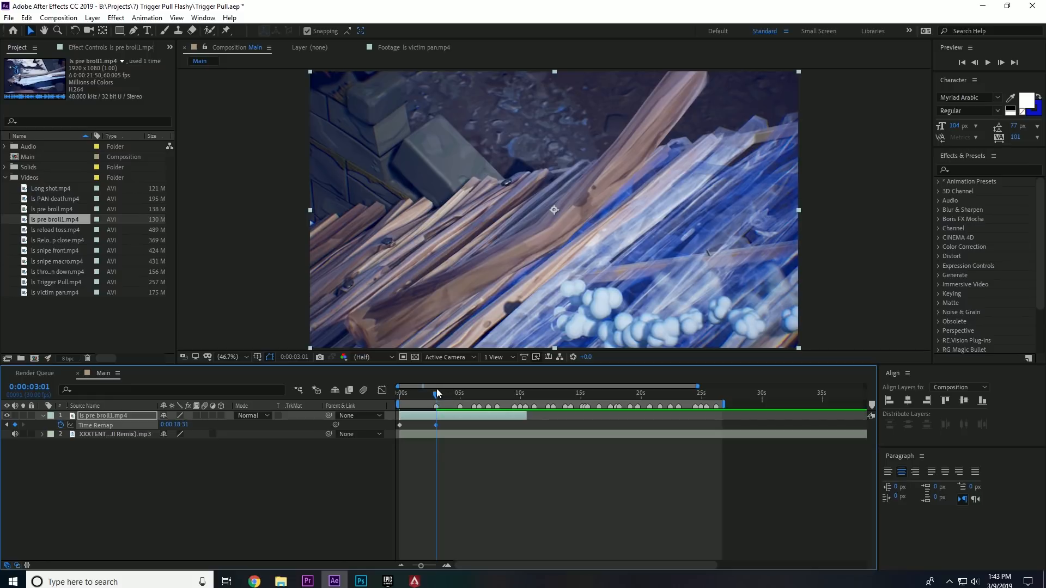
key("alt+bracketright")
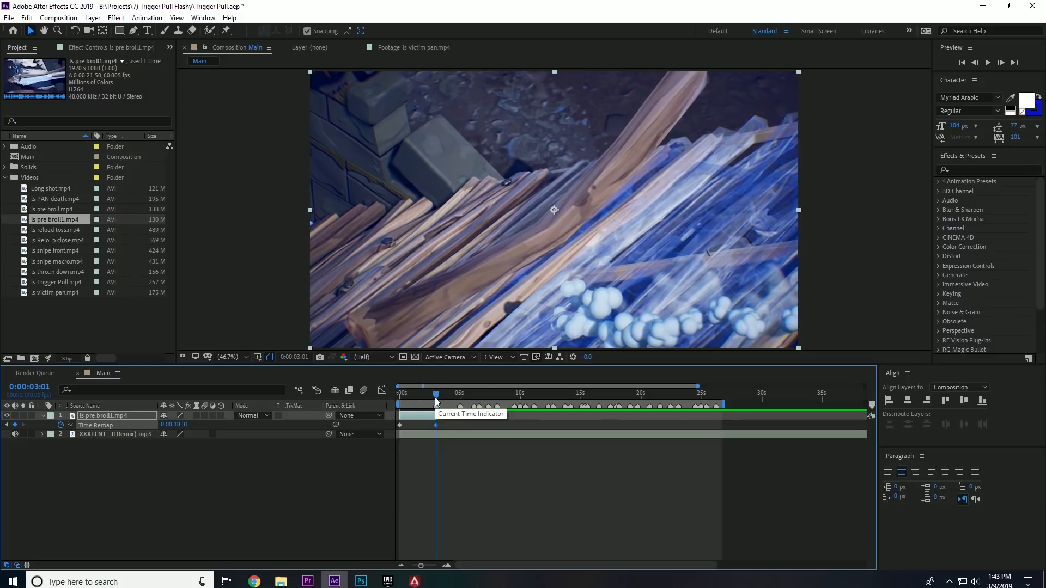
left_click_drag(436, 415, 490, 418)
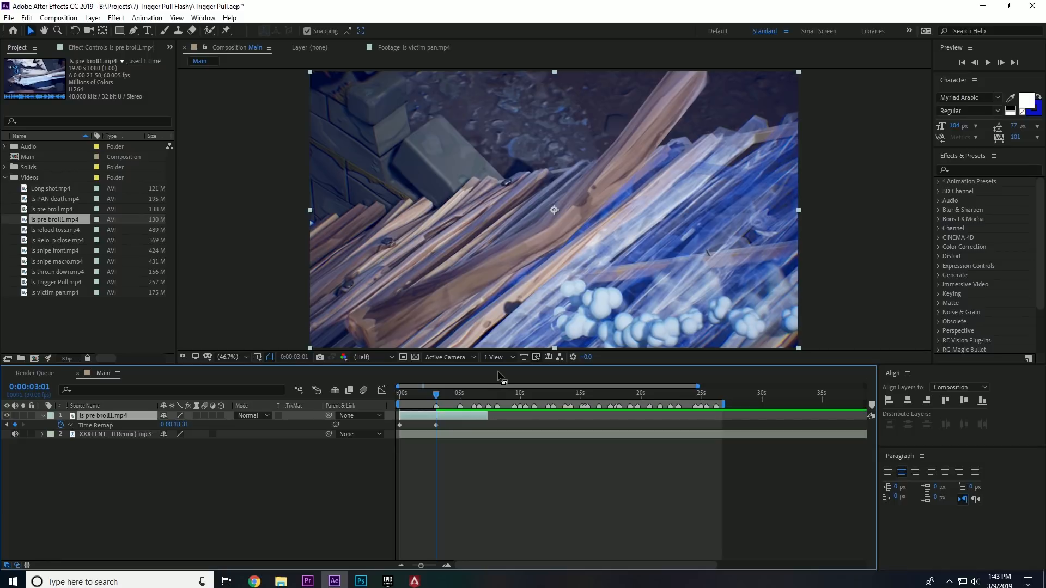
key("alt+bracketleft")
left_click_drag(418, 398, 386, 404)
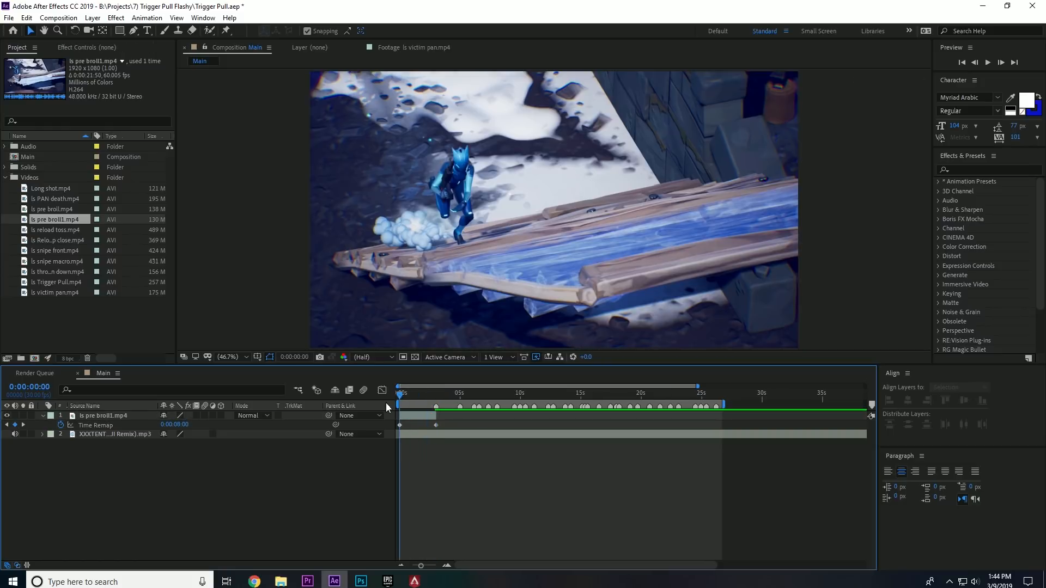
key("space")
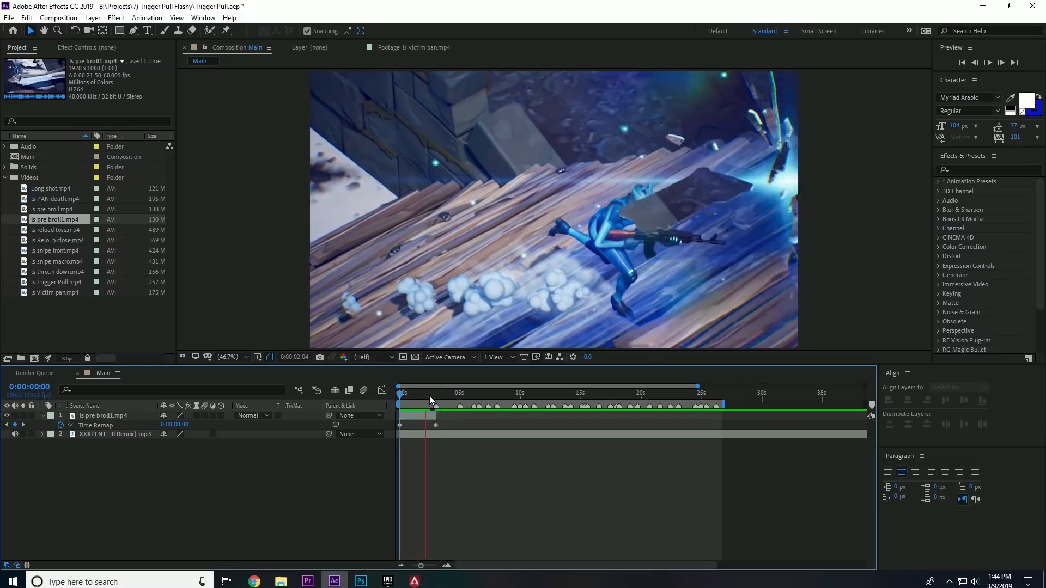
left_click(399, 395)
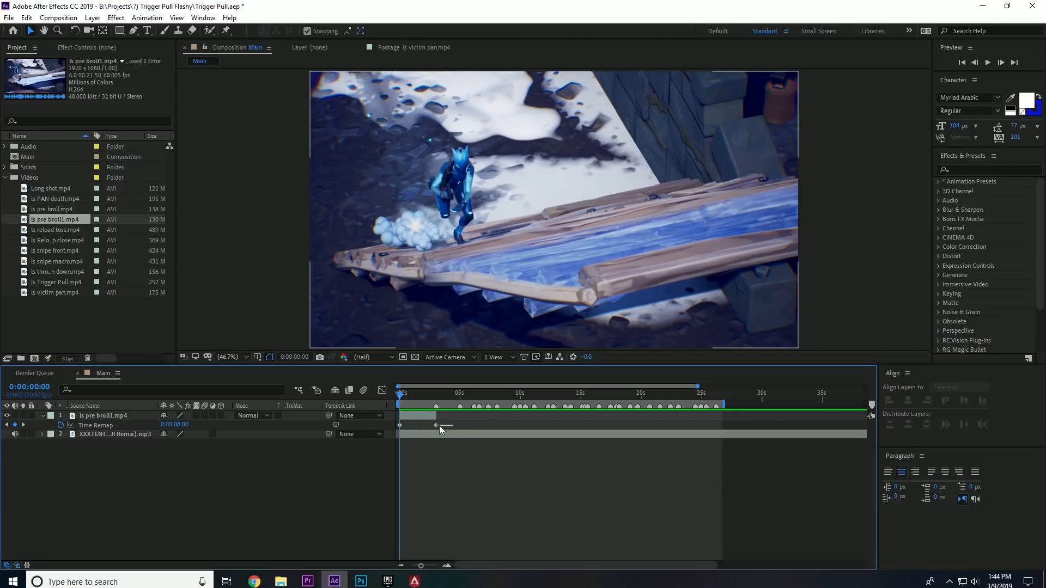
Collapse the ls pre broll1.mp4 layer's properties and reveal only its keyframed ones.
left_click_drag(438, 425, 427, 425)
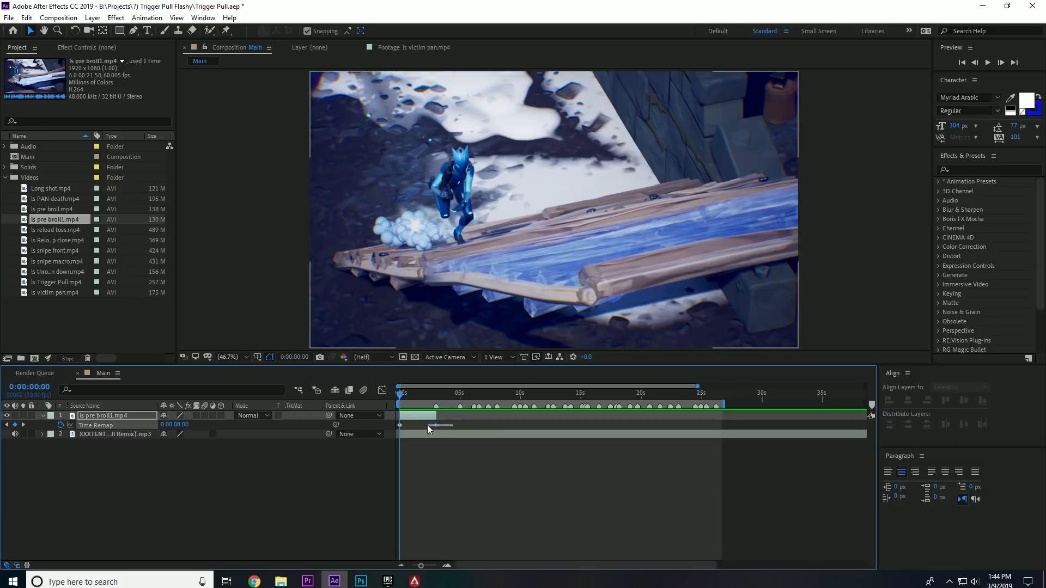
left_click(43, 415)
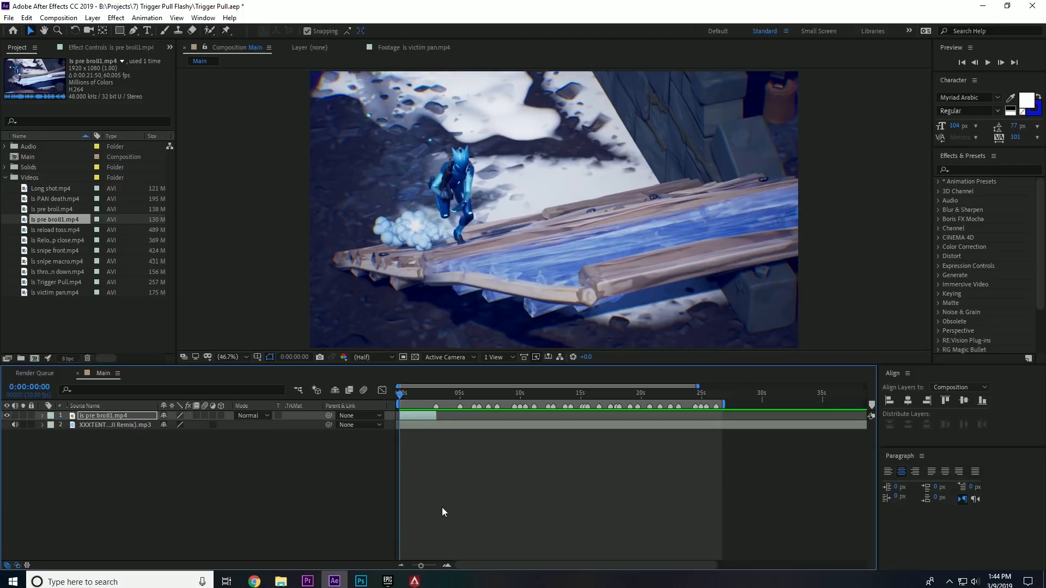
left_click(97, 417)
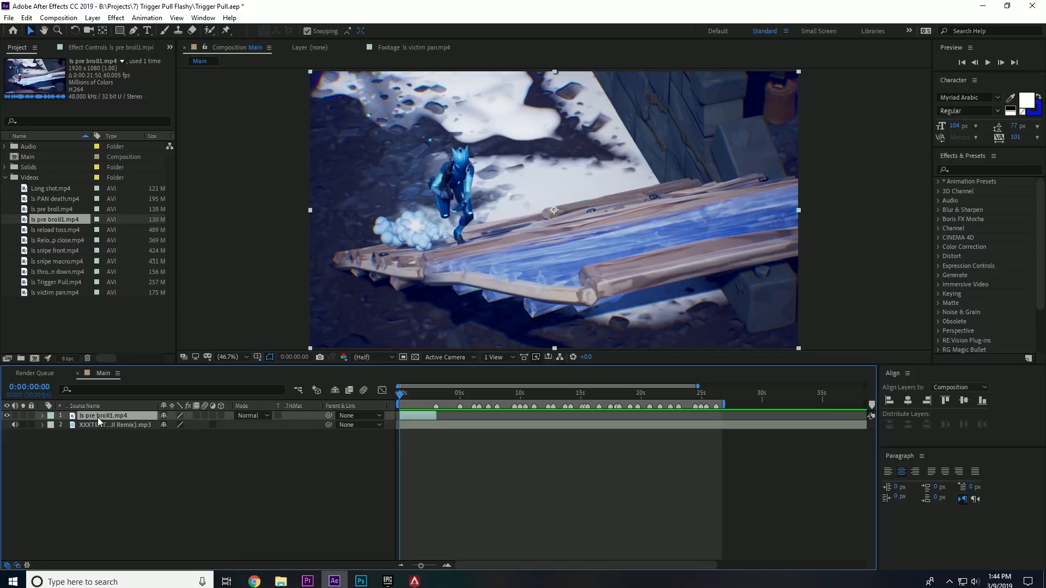
left_click(42, 417)
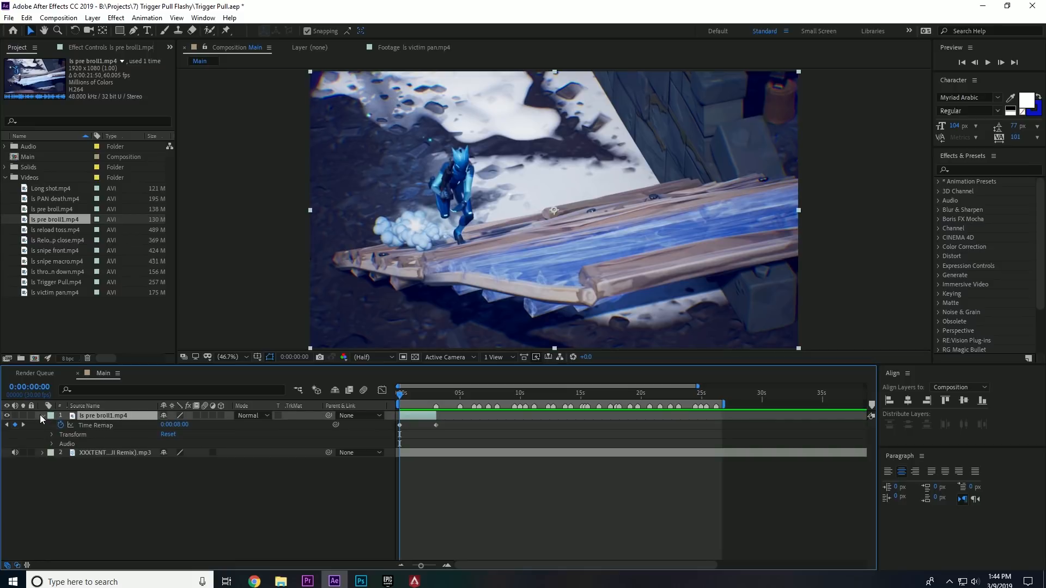
left_click(43, 417)
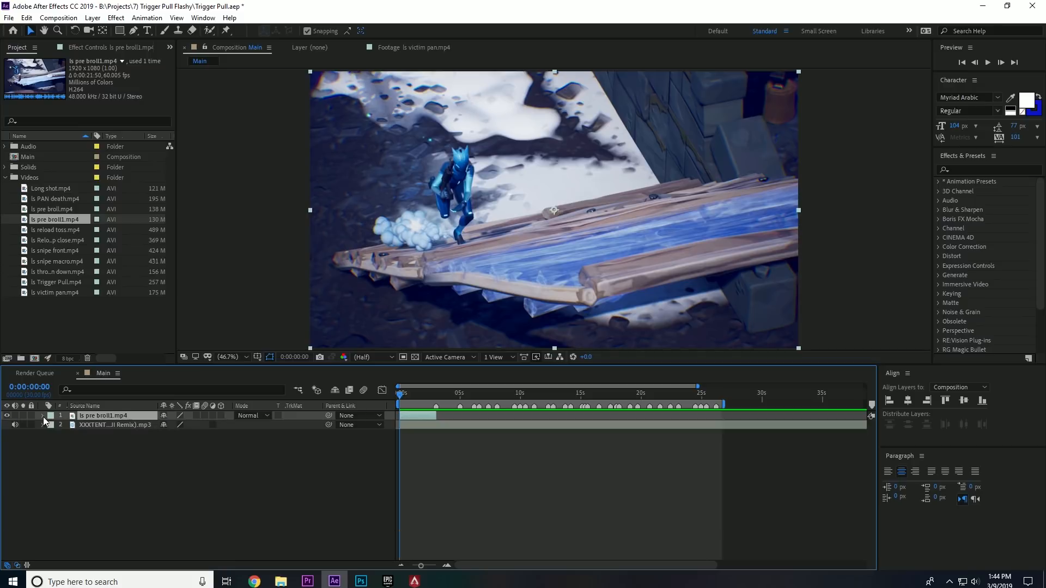
left_click(398, 471)
left_click(412, 416)
key("u")
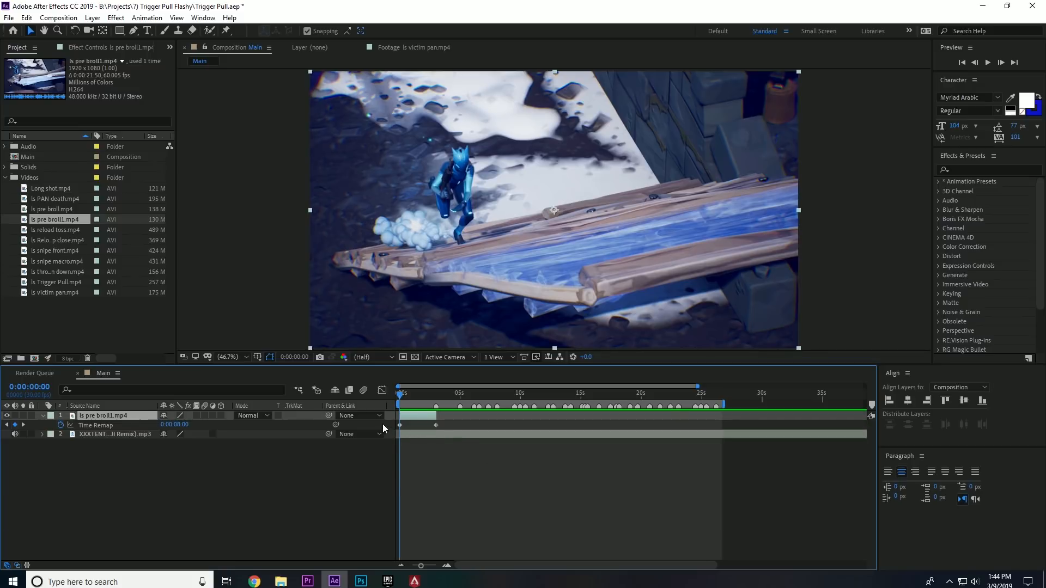
left_click(43, 416)
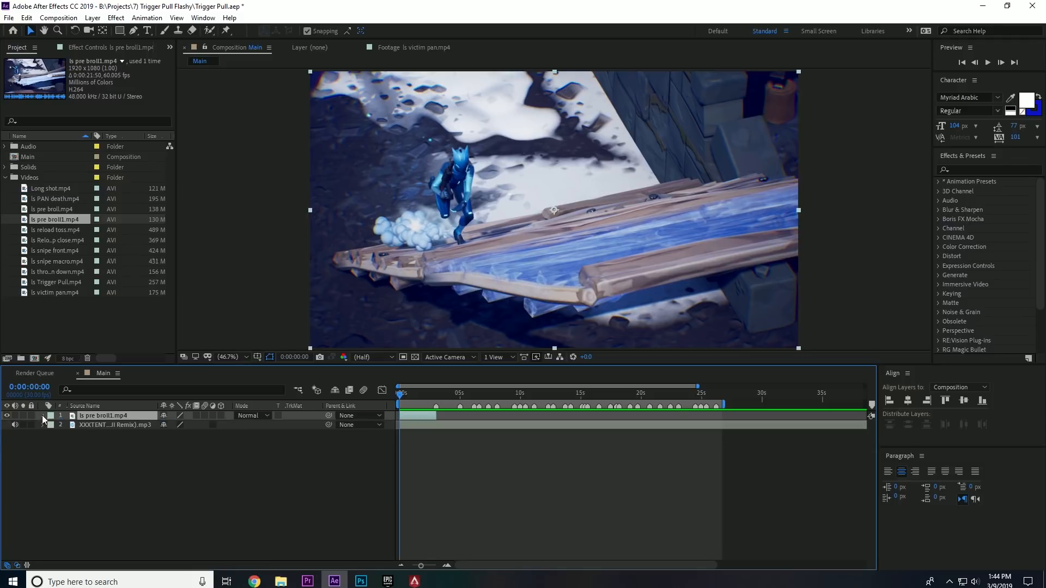
left_click(81, 436)
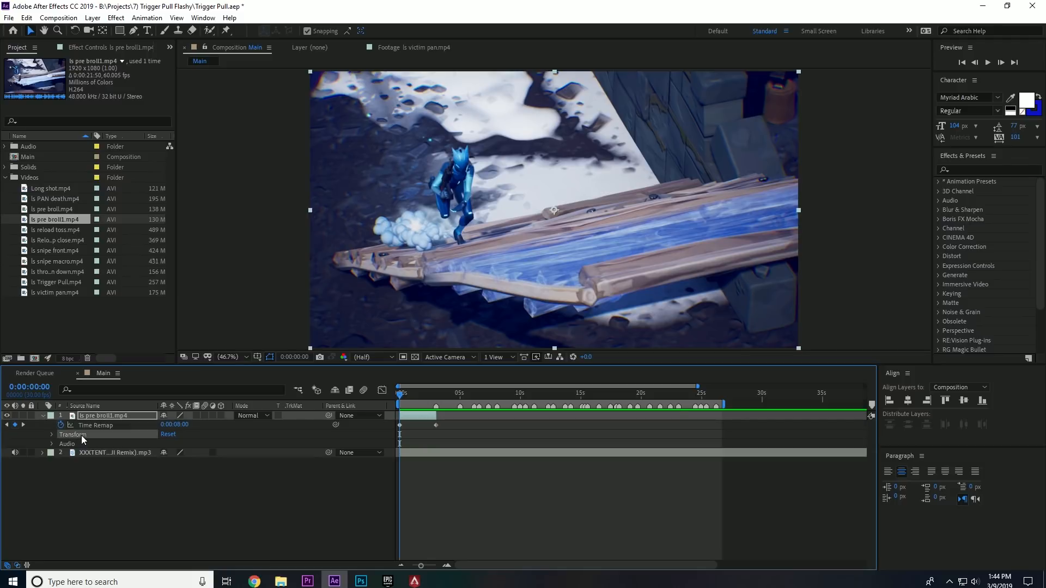
key("u")
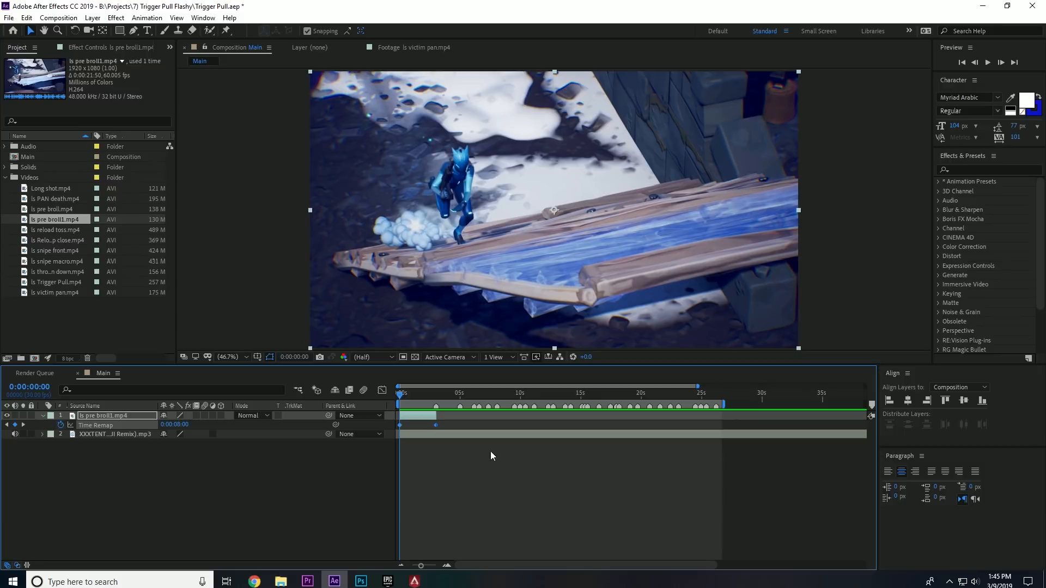
Apply Easy Ease to both Time Remap keyframes of the ls pre broll1.mp4 layer.
right_click(437, 426)
mouse_move(478, 421)
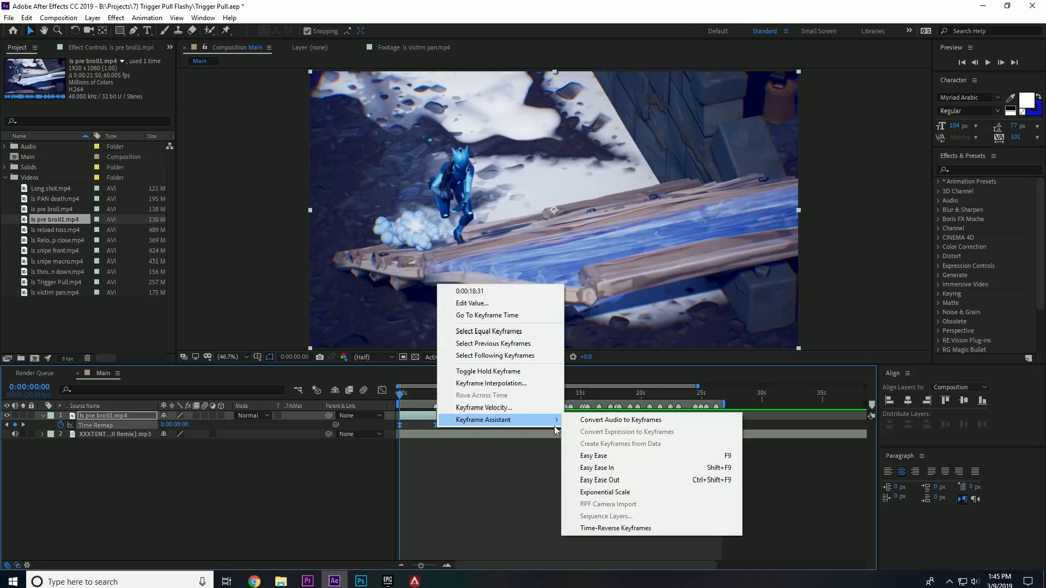
left_click(610, 456)
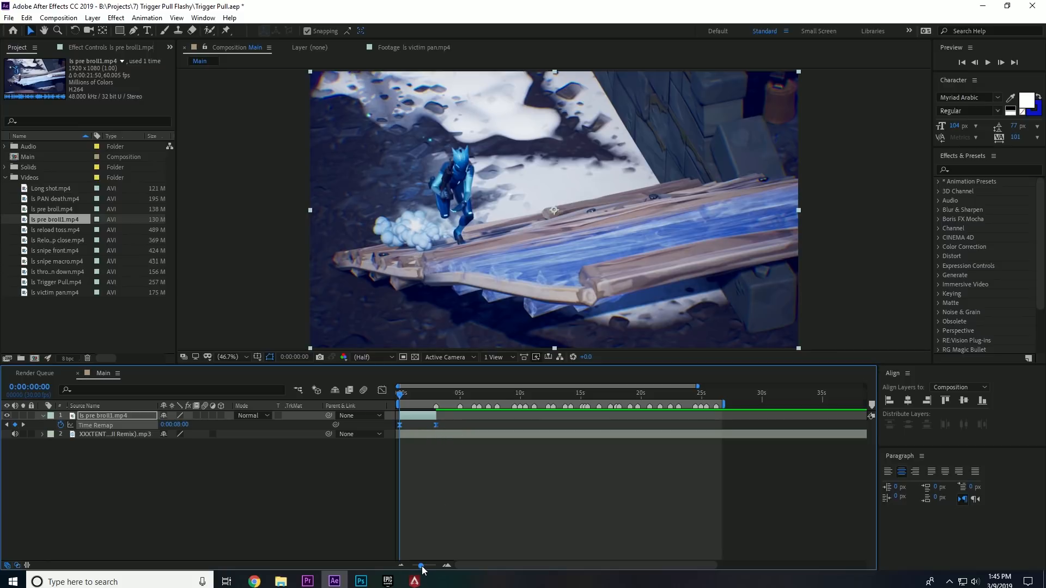
Select both Time Remap keyframes and show their curve in the Graph Editor.
left_click_drag(422, 569, 433, 572)
left_click(479, 501)
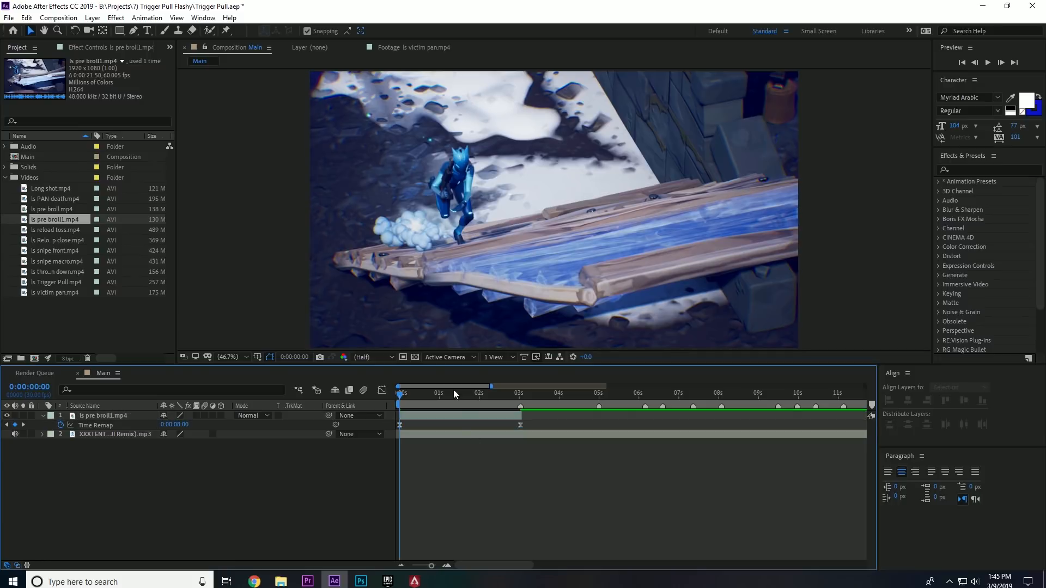
left_click_drag(533, 427, 382, 401)
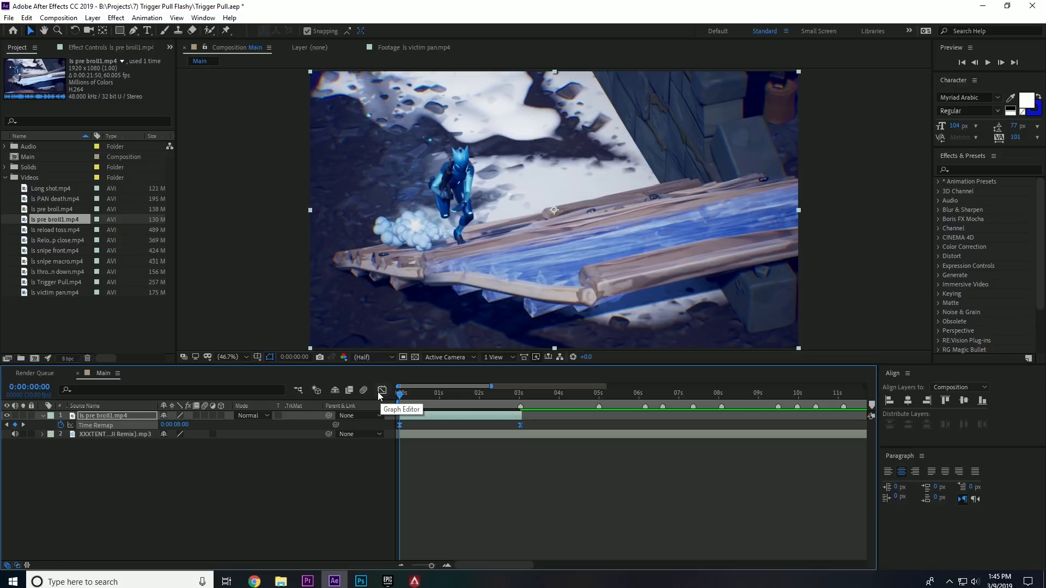
left_click(380, 392)
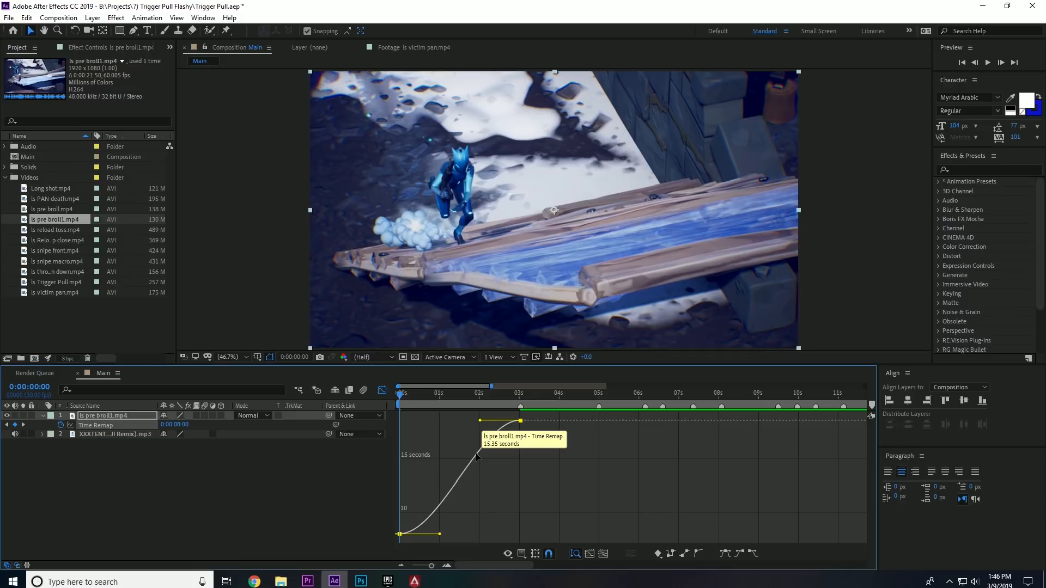
Pull the start keyframe's handle up and the end keyframe's handle down for a fast-slow-fast Time Remap curve, and preview the ramp.
left_click_drag(412, 393, 420, 401)
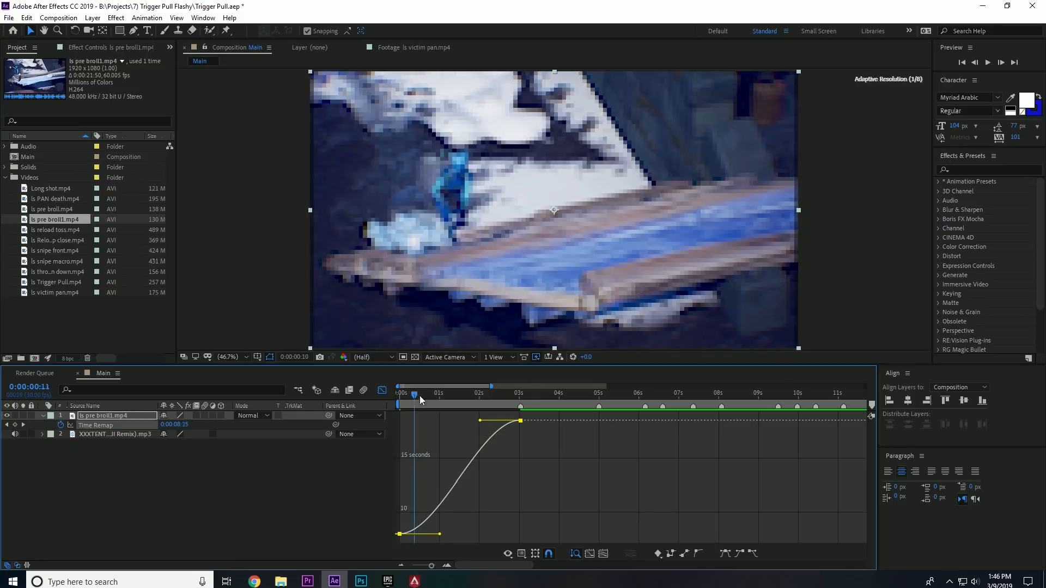
key("space")
left_click_drag(440, 534, 388, 470)
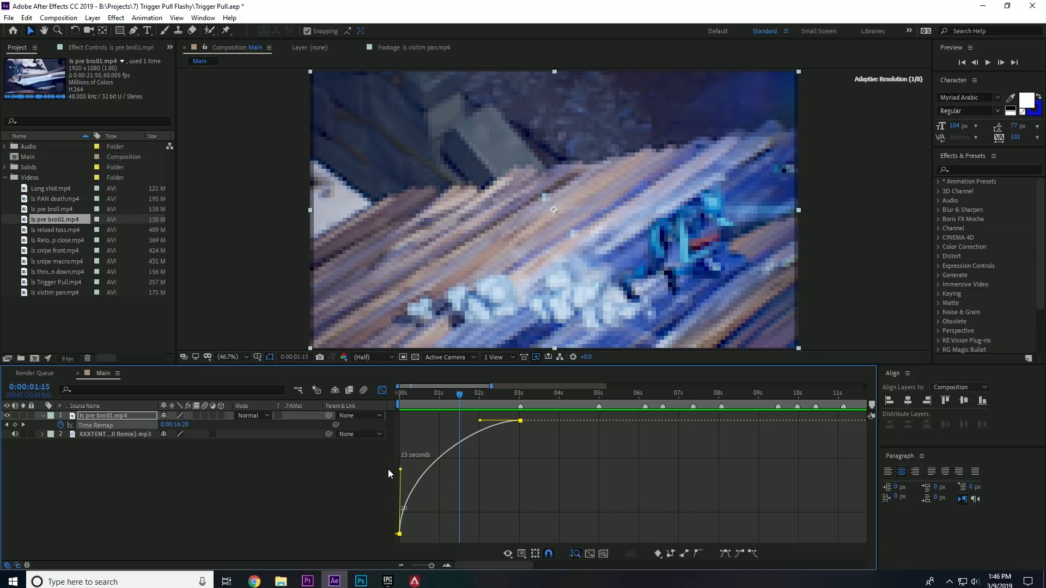
left_click_drag(480, 421, 557, 490)
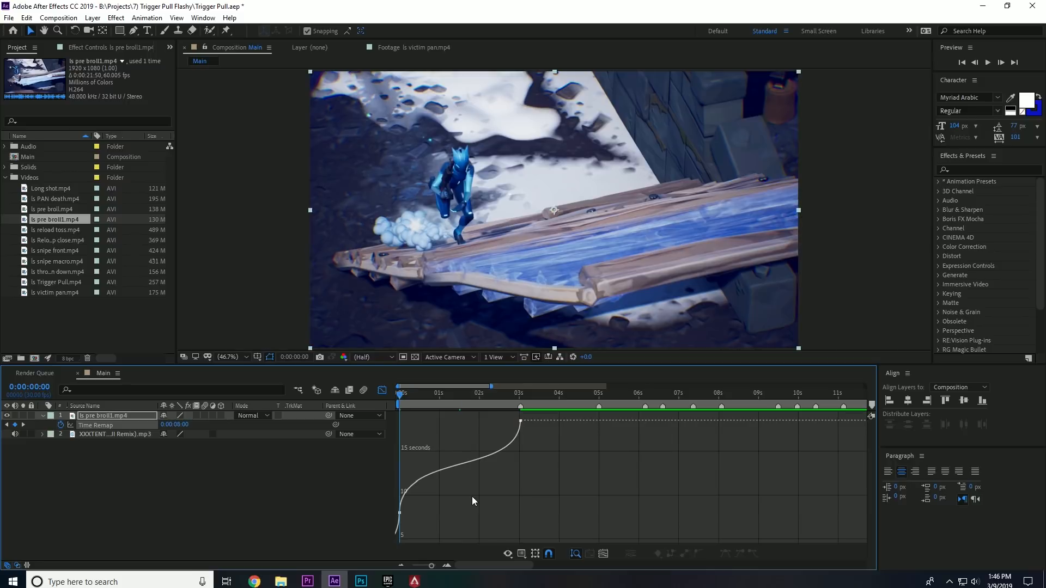
key("space")
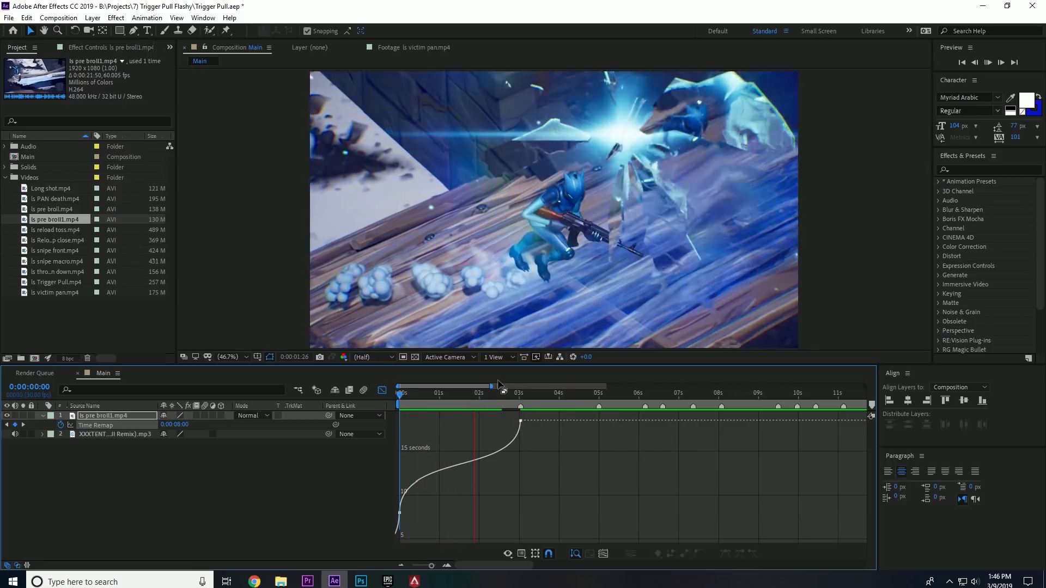
left_click(465, 399)
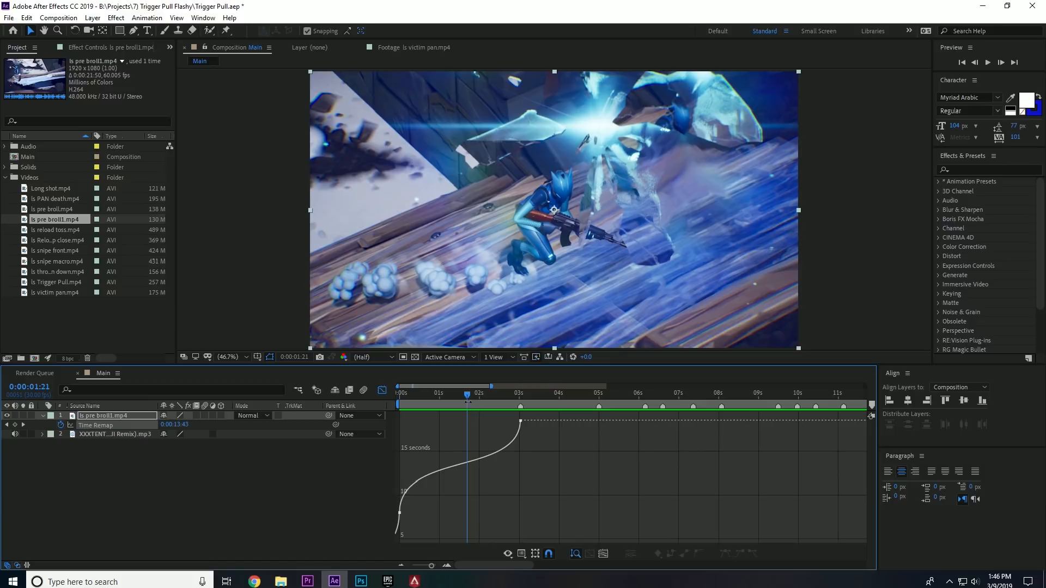
Lengthen both vertical curve handles to flatten the middle of the Time Remap curve, and check the motion around 0:00:00:21.
left_click(423, 472)
left_click_drag(401, 448, 397, 441)
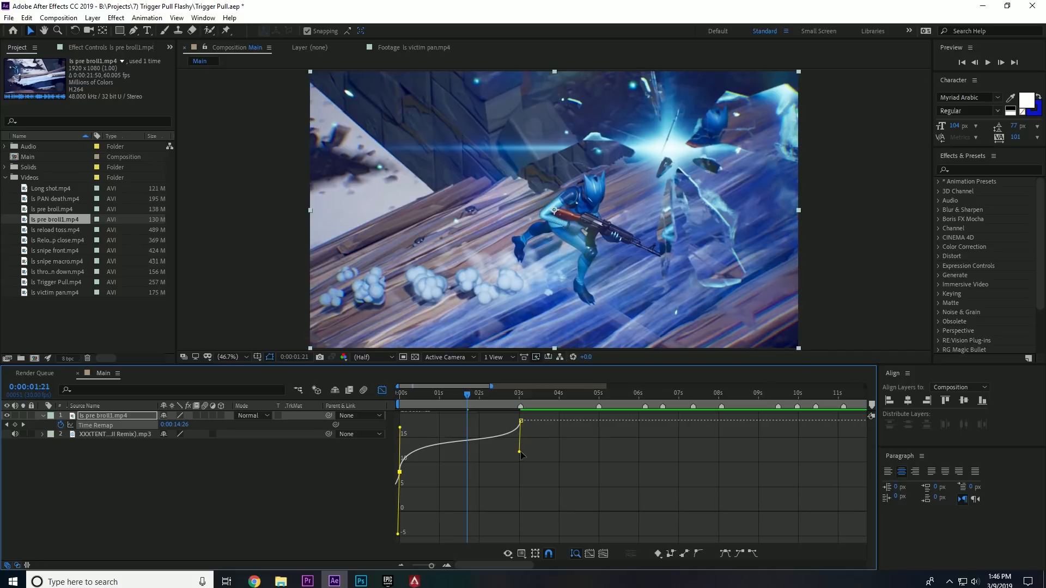
left_click_drag(520, 452, 557, 489)
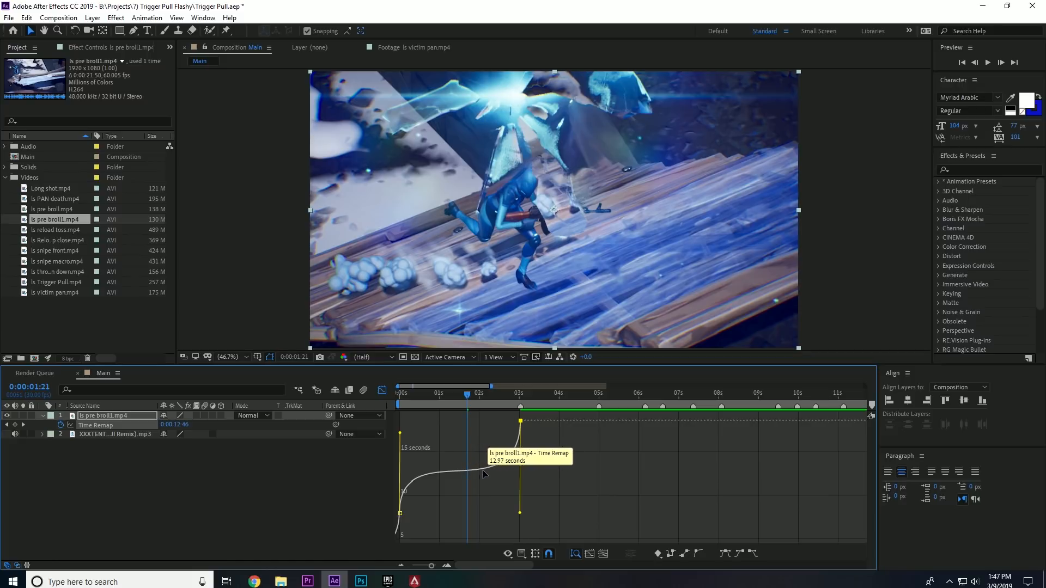
left_click_drag(469, 396, 429, 409)
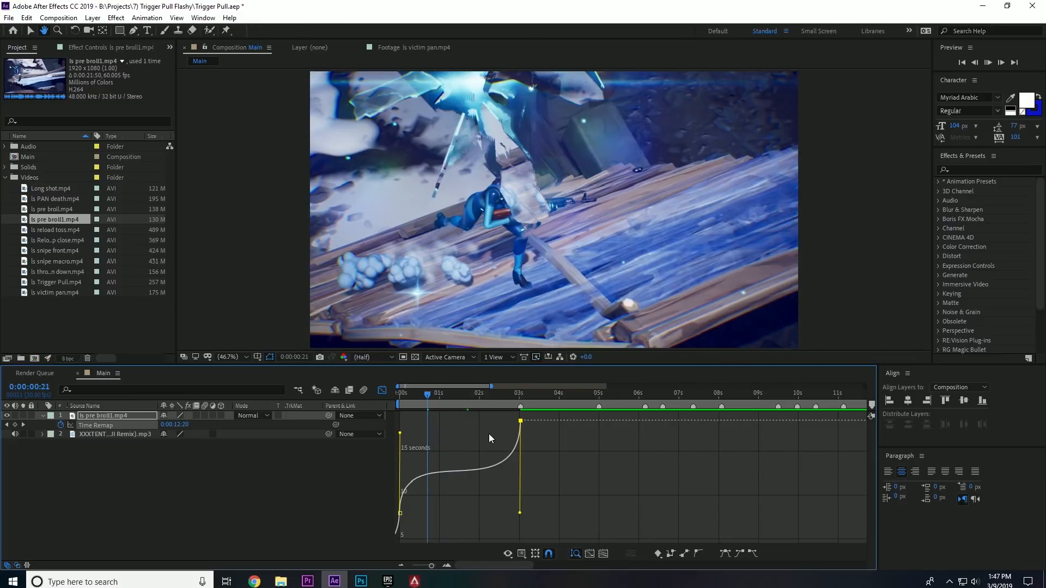
Fine-tune the end keyframe's vertical handle on the ls pre broll1.mp4 Time Remap curve, previewing the slow section around one second.
key("space")
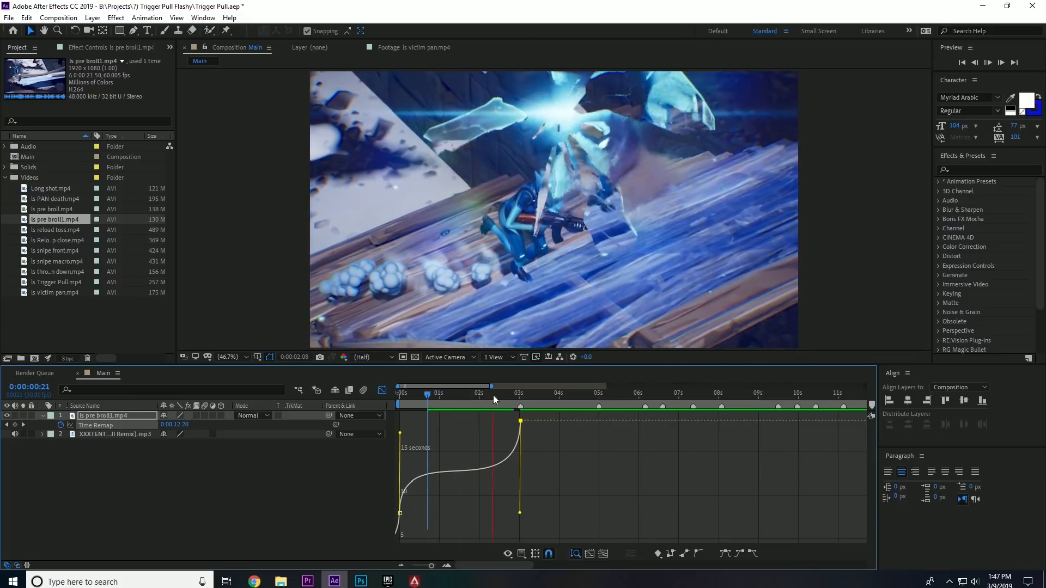
left_click(452, 394)
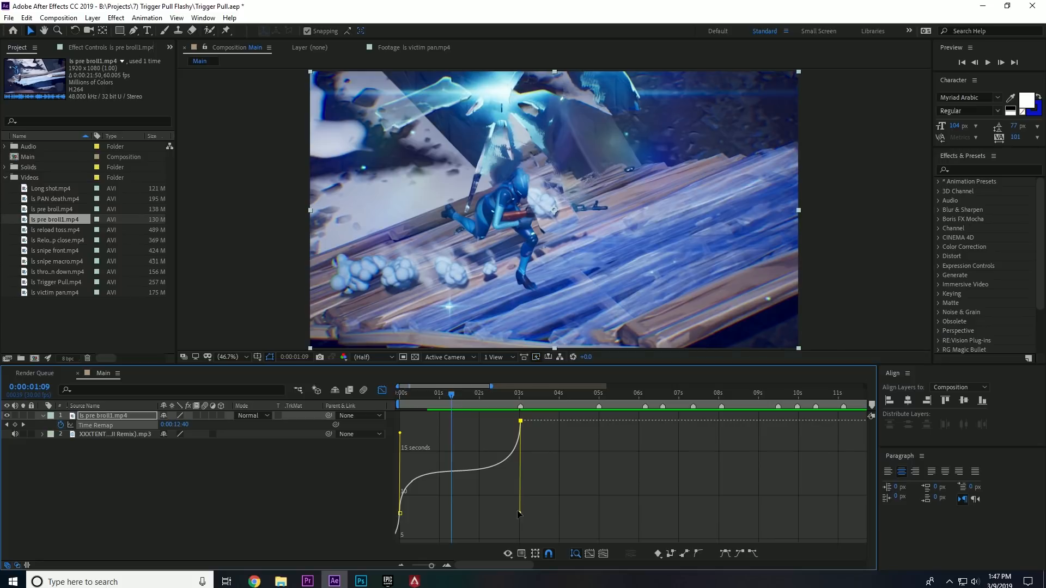
left_click_drag(520, 515, 524, 527)
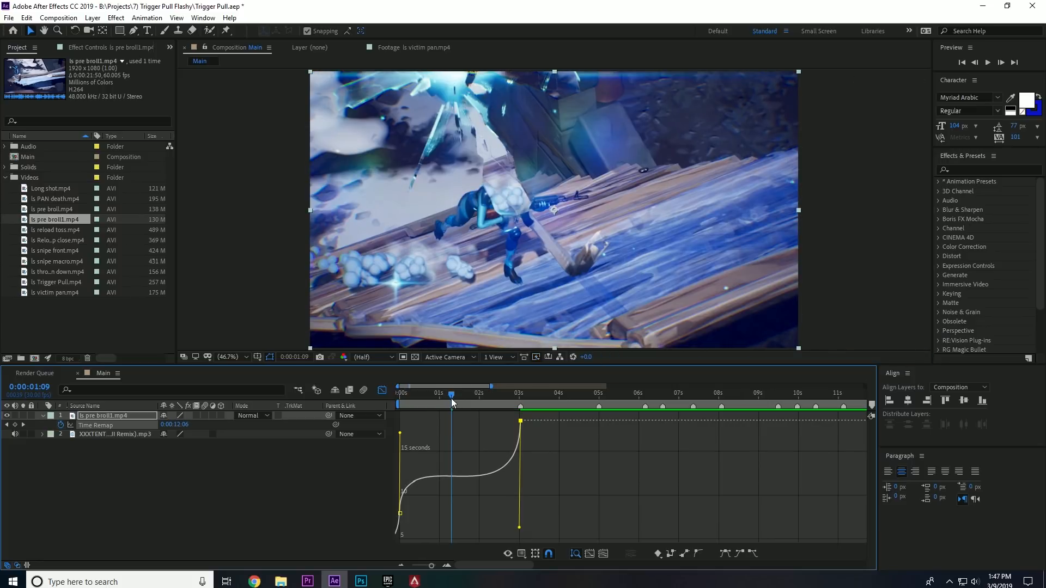
left_click_drag(451, 399, 436, 398)
key("space")
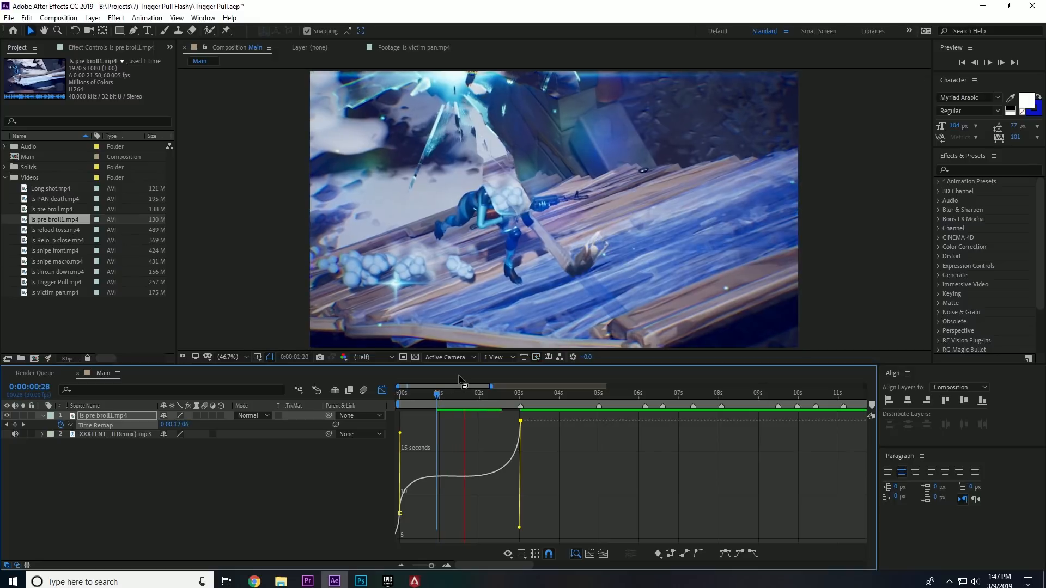
left_click(436, 401)
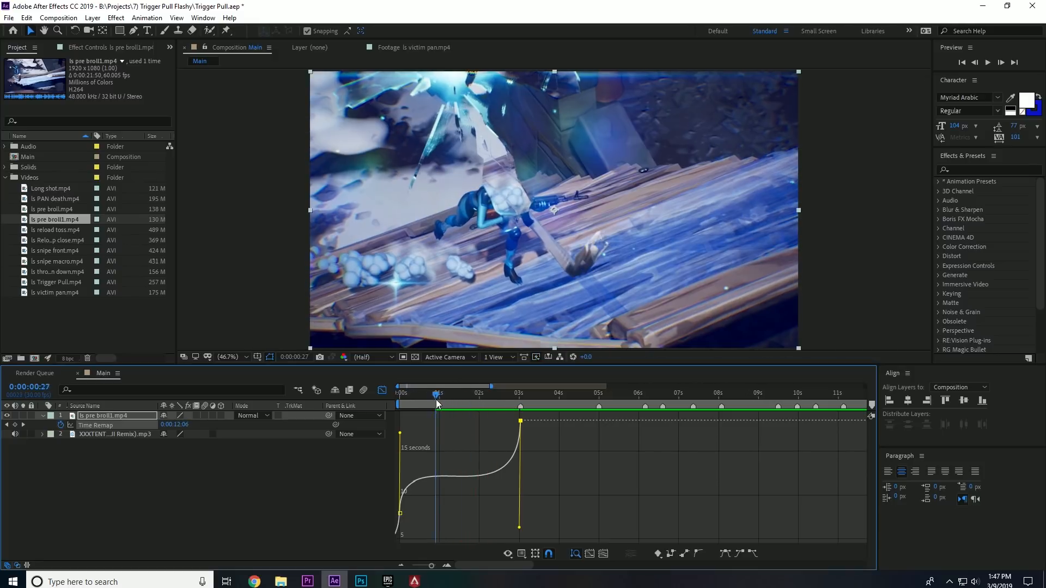
mouse_move(436, 400)
left_mouse_down()
mouse_move(418, 400)
mouse_move(453, 403)
left_mouse_up()
left_click_drag(519, 527, 529, 518)
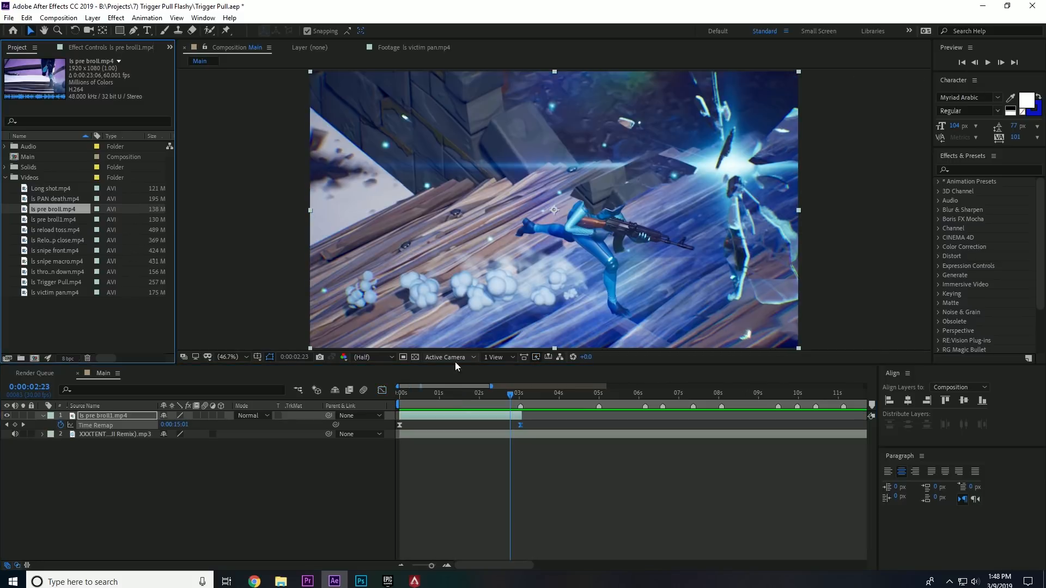
Place ls victim pan.mp4 on a new layer above ls pre broll1.mp4, starting at 0:00:03:01, and mute its audio.
mouse_move(511, 394)
left_mouse_down()
mouse_move(449, 388)
mouse_move(492, 400)
left_mouse_up()
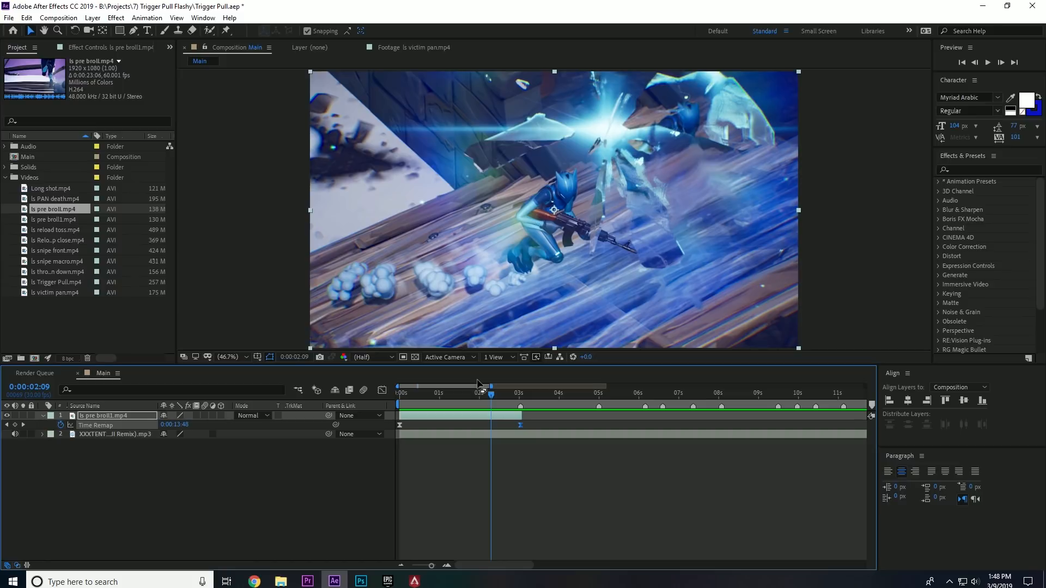
left_click_drag(493, 396, 521, 425)
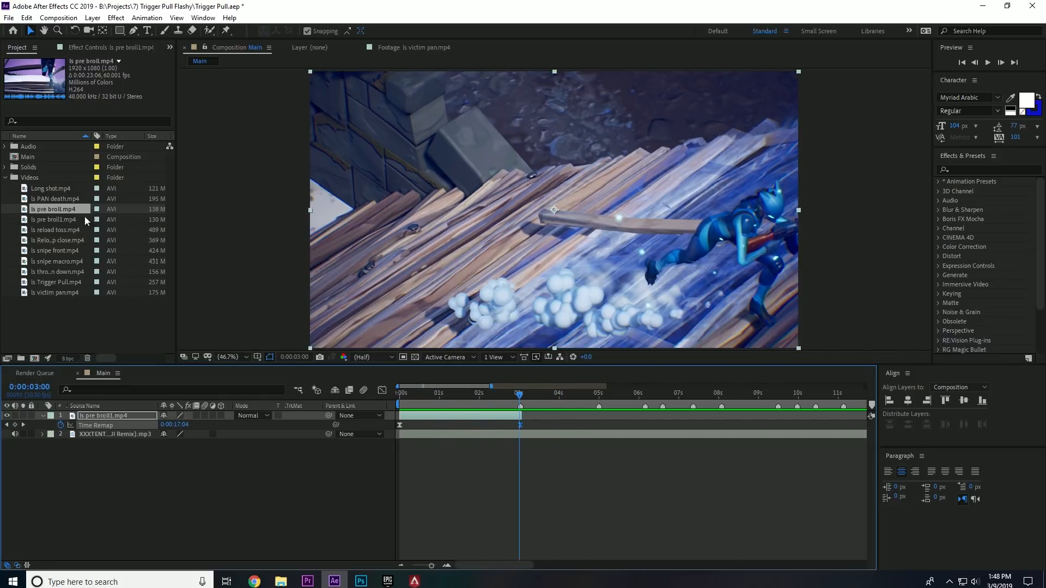
left_click_drag(60, 292, 535, 417)
left_click(520, 396)
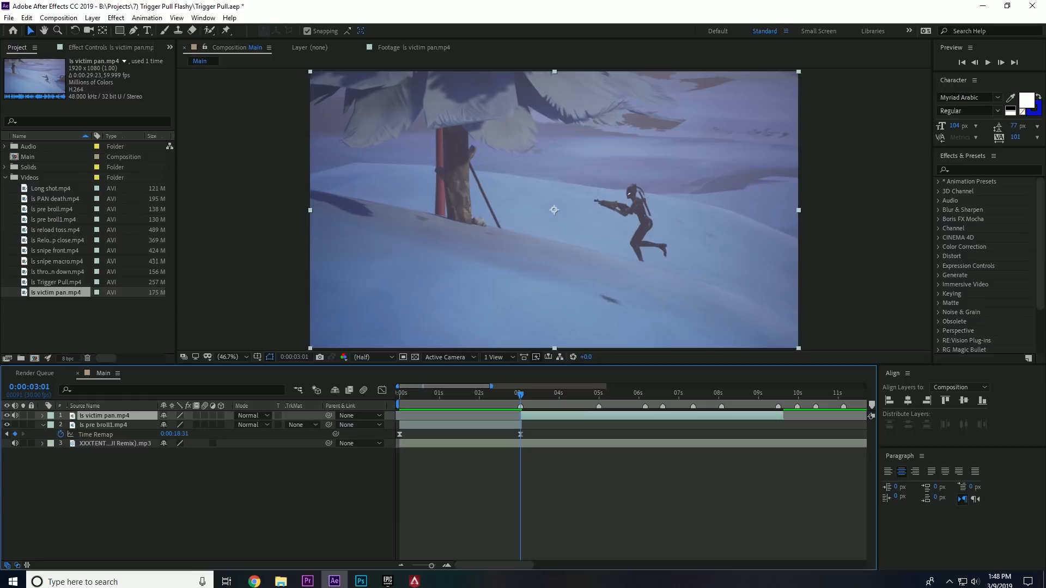
left_click(15, 416)
left_click_drag(521, 394, 783, 420)
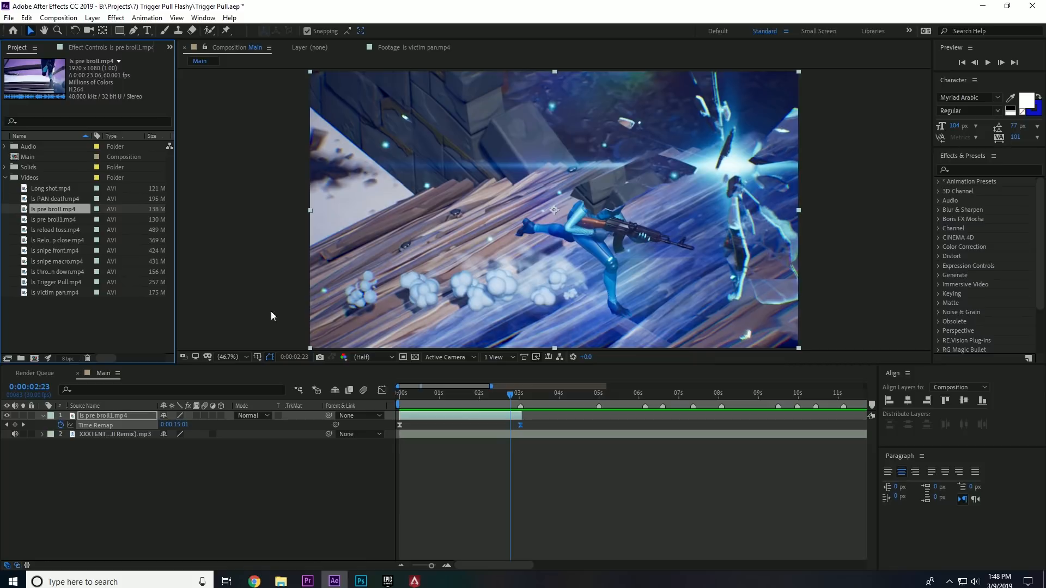
mouse_move(510, 401)
left_mouse_down()
mouse_move(471, 394)
mouse_move(492, 400)
left_mouse_up()
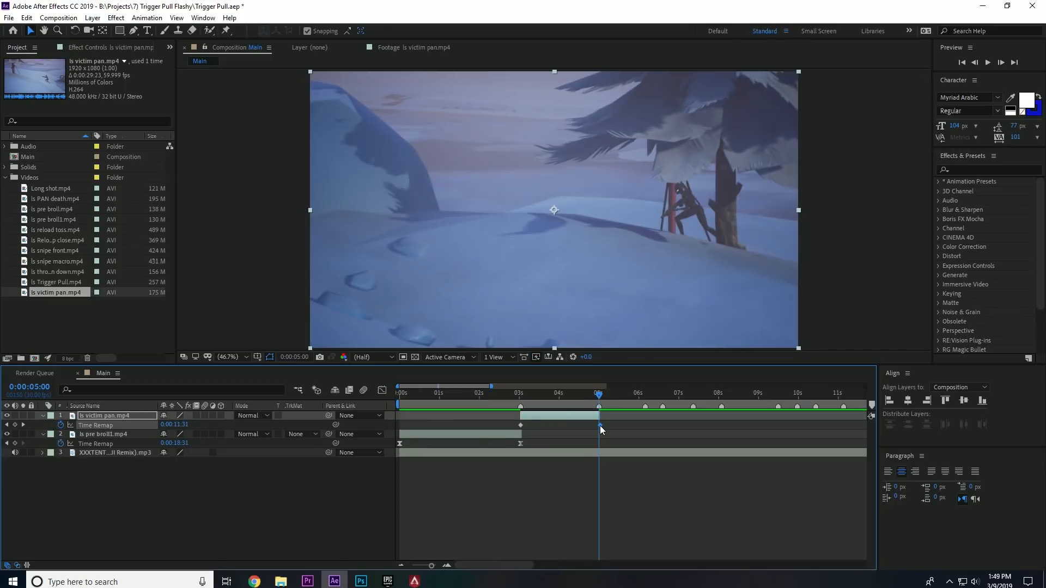
Preview the time-remapped ls victim pan.mp4 clip between its keyframes, from about three to five seconds.
left_click_drag(427, 568, 426, 568)
key("semicolon")
mouse_move(631, 398)
left_mouse_down()
mouse_move(618, 402)
mouse_move(633, 401)
left_mouse_up()
left_click_drag(438, 567, 430, 567)
left_click(471, 396)
key("space")
key("slash")
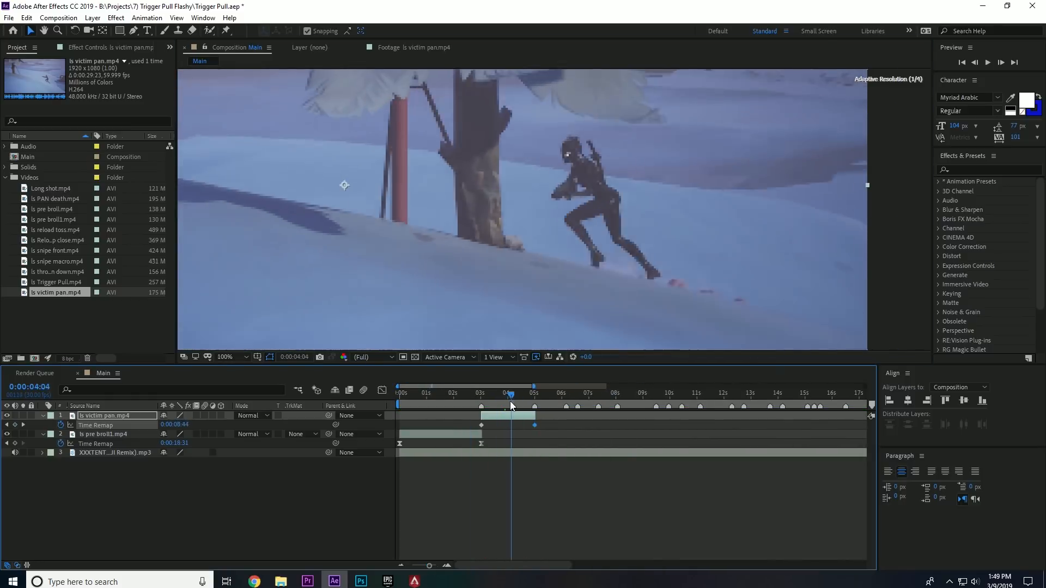
key("space")
Show the ls victim pan.mp4 Time Remap curve in the Graph Editor and pull its start handle up and end handle down.
left_click(382, 390)
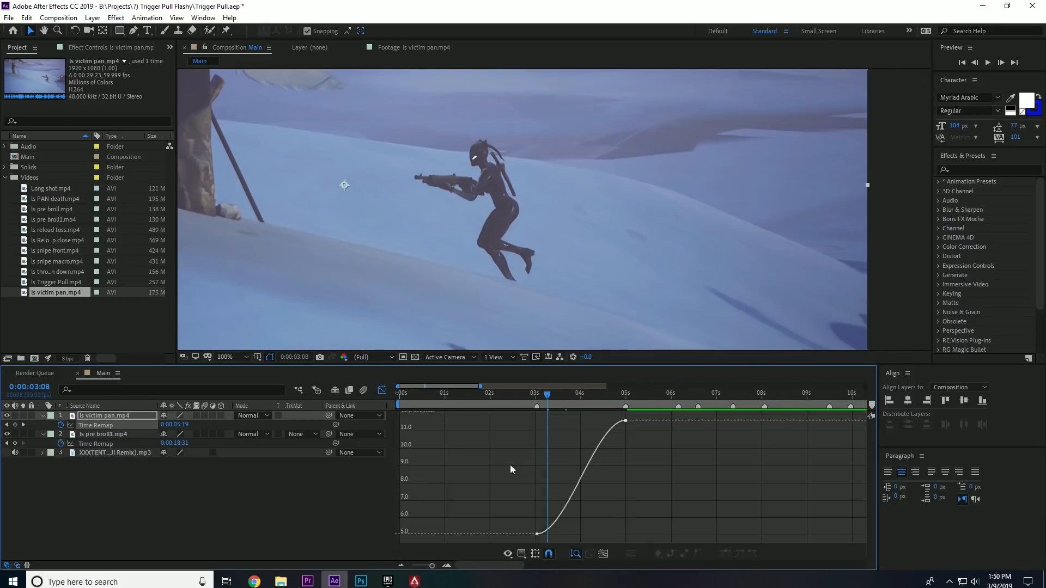
left_click_drag(567, 534, 537, 472)
left_click_drag(596, 421, 632, 499)
left_click(510, 396)
key("space")
Lengthen both vertical handles of the ls victim pan.mp4 curve to flatten its middle, and preview the ramp from before the cut.
left_click_drag(537, 472, 537, 436)
key("comma")
key("comma")
key("comma")
left_click(523, 396)
key("space")
key("space")
left_click_drag(625, 501, 625, 518)
left_click(521, 396)
key("space")
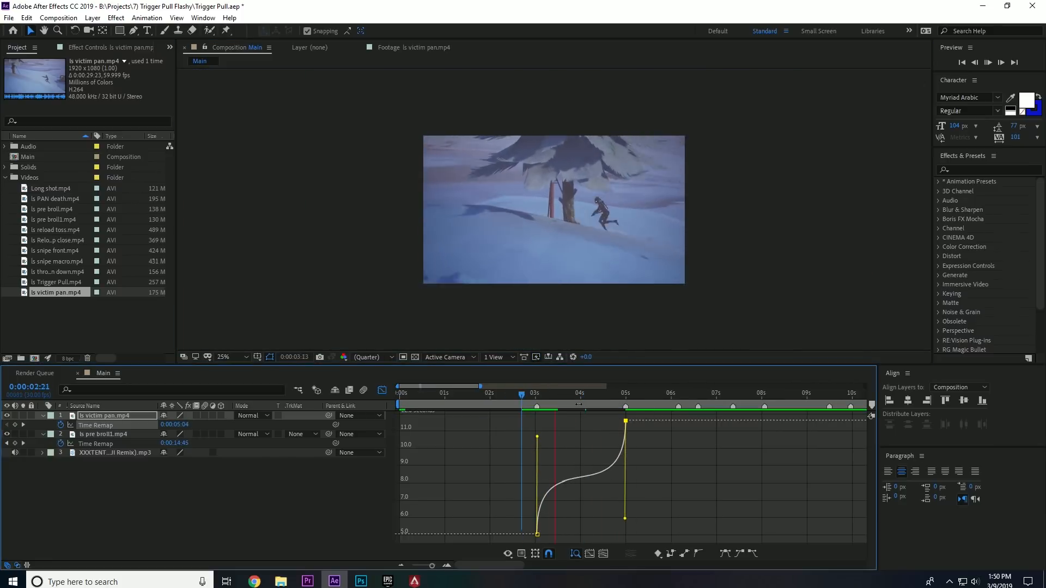
Extend the start handle farther up and shorten the end handle of the ls victim pan.mp4 curve, checking the motion around 0:00:04:00.
key("space")
left_click_drag(537, 436, 538, 435)
left_click_drag(568, 396, 580, 416)
left_click_drag(537, 435, 537, 420)
left_click_drag(625, 519, 631, 502)
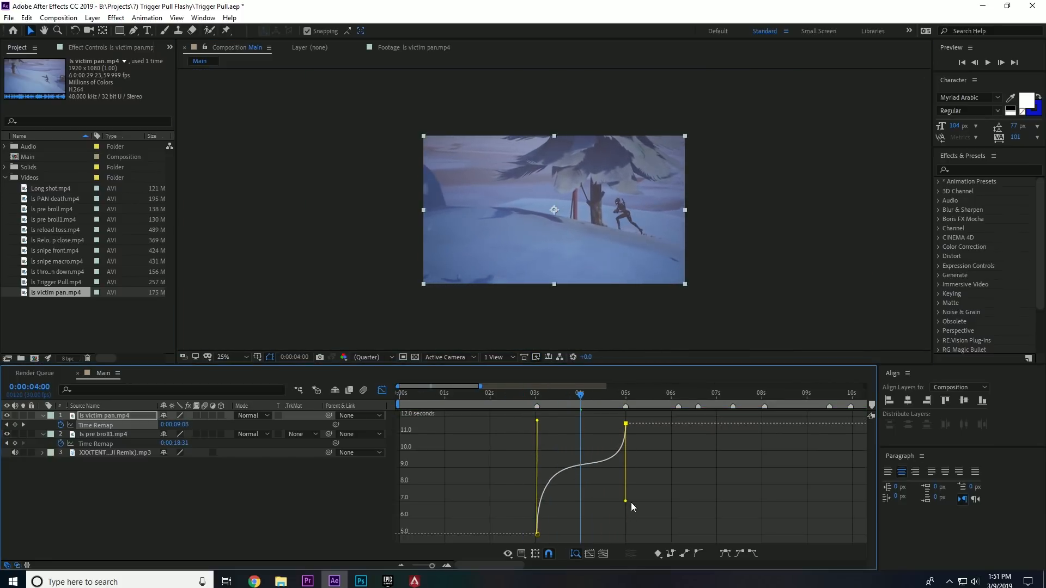
left_click_drag(579, 397, 569, 415)
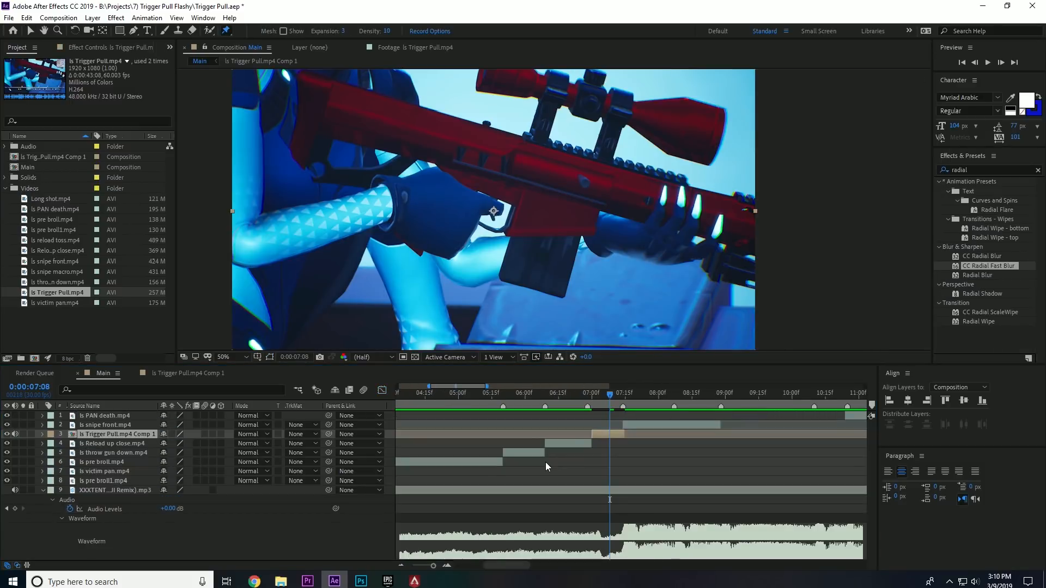
Play the Main composition from the beginning to review the synced clips, and check the trigger pull shot around seven seconds.
left_click_drag(609, 397, 603, 406)
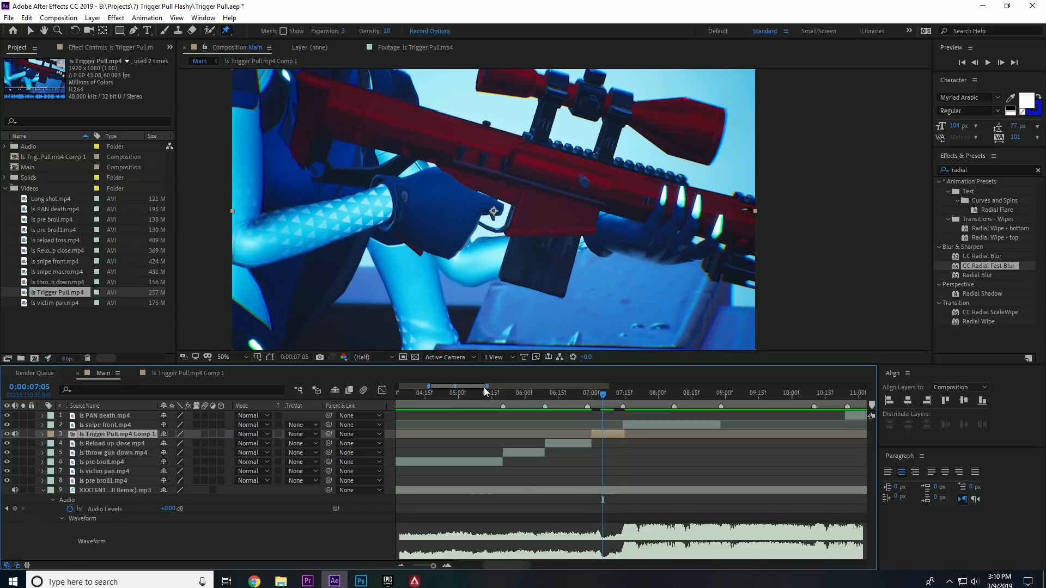
left_click_drag(484, 387, 541, 386)
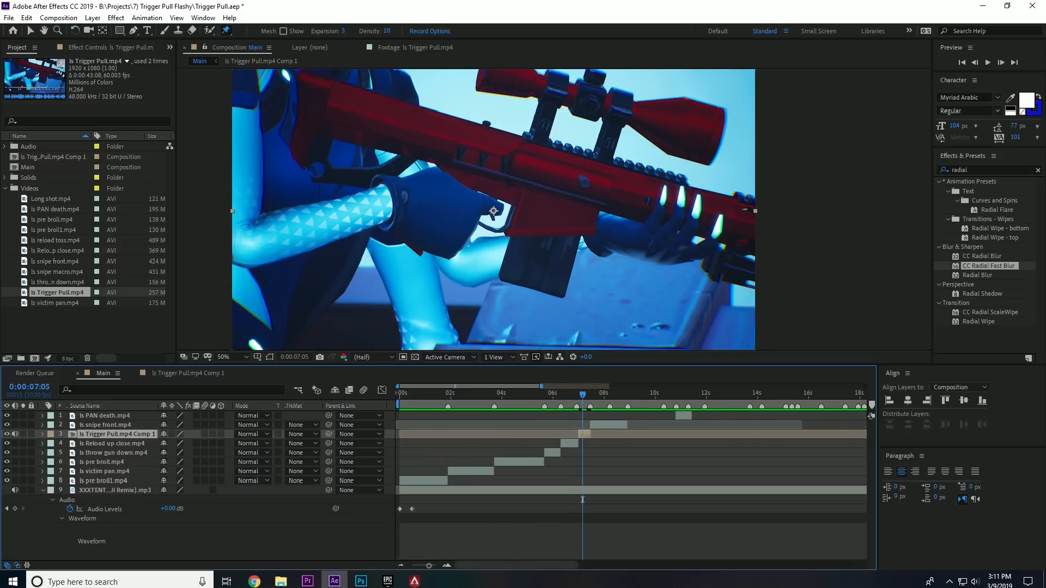
left_click_drag(418, 394, 390, 401)
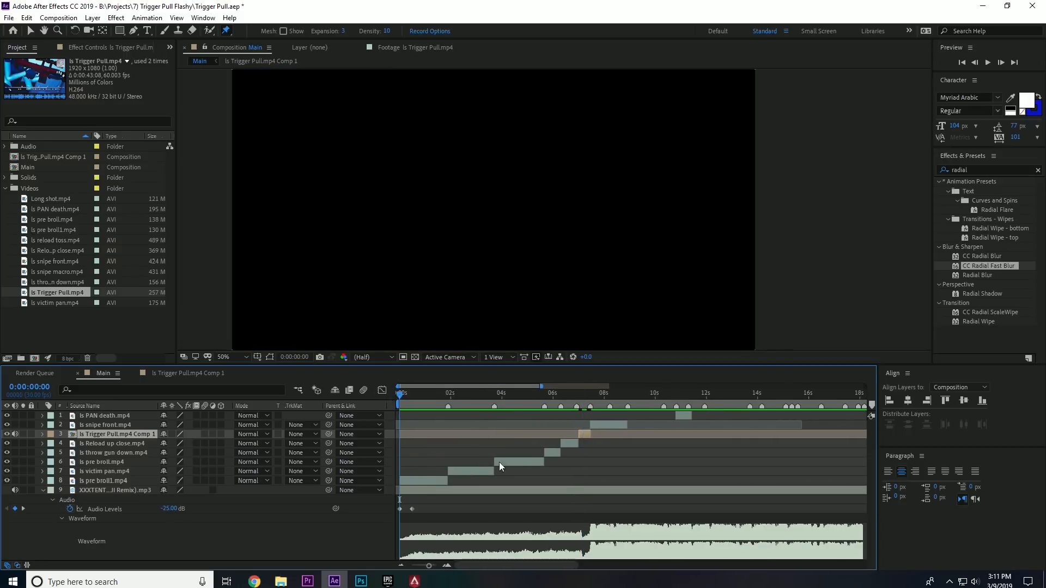
left_click(437, 481)
left_click(520, 479)
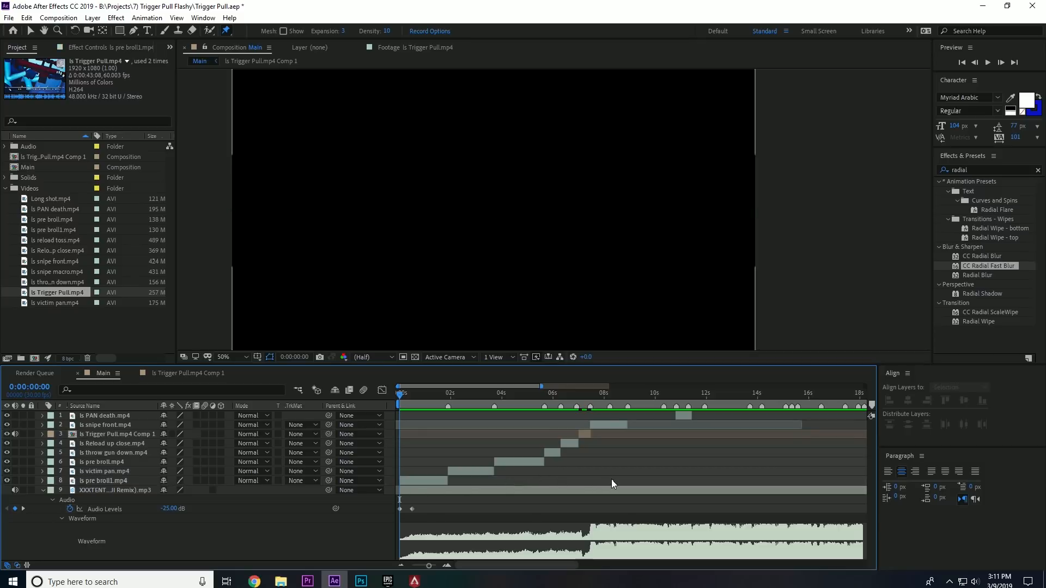
key("space")
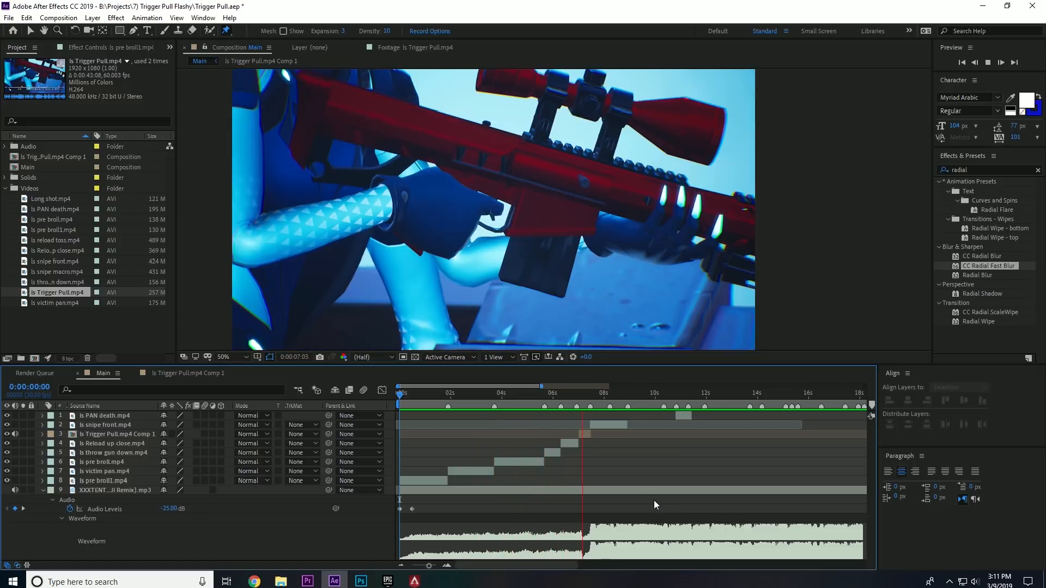
left_click(604, 395)
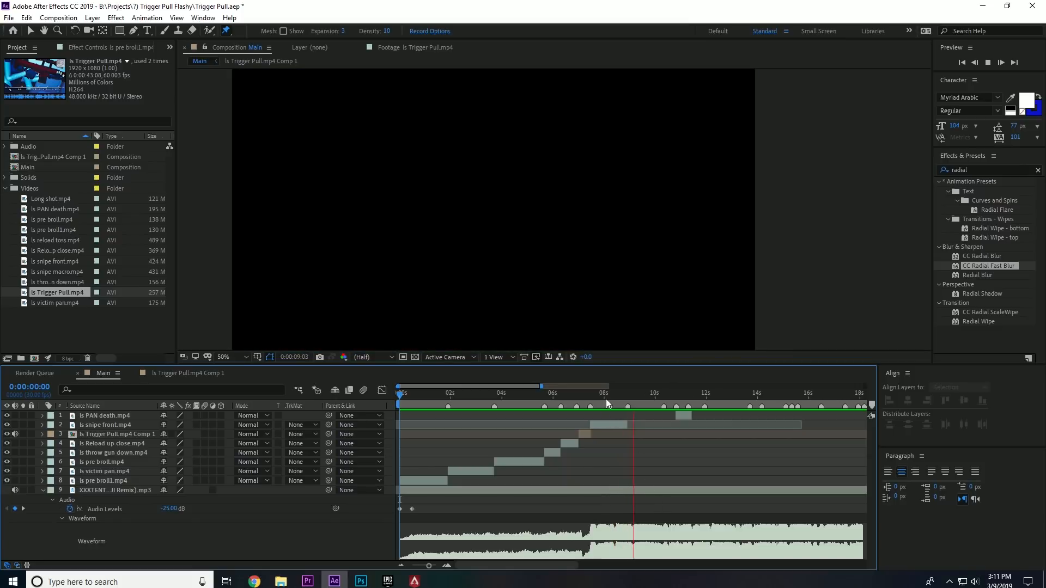
left_click_drag(604, 397, 586, 447)
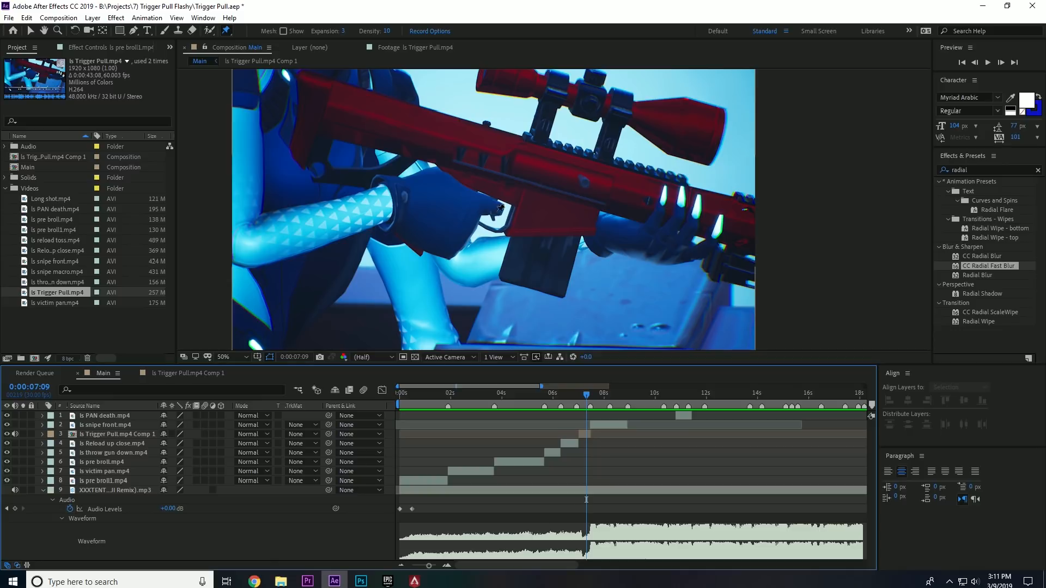
key("v")
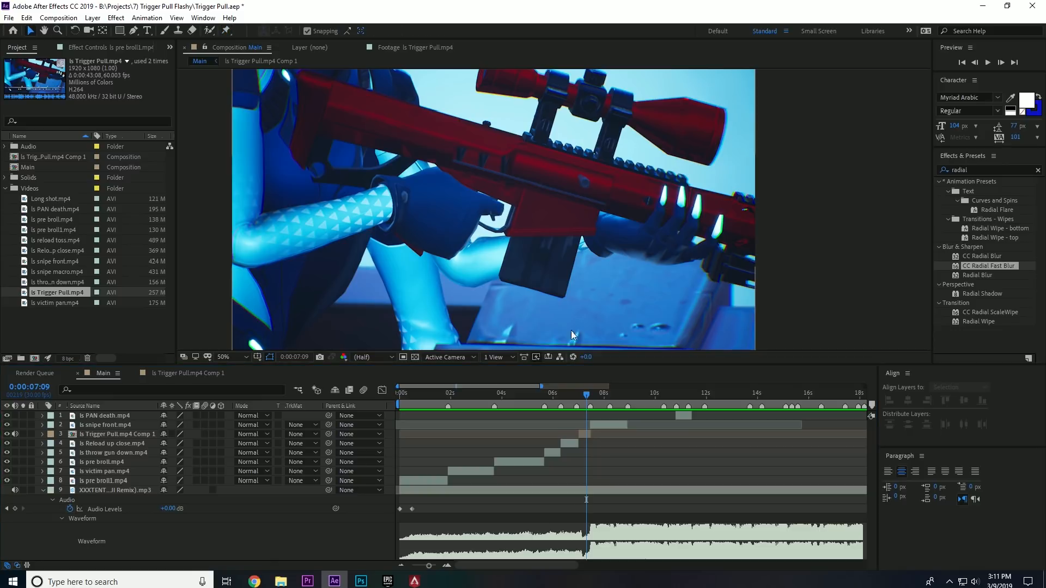
right_click(585, 435)
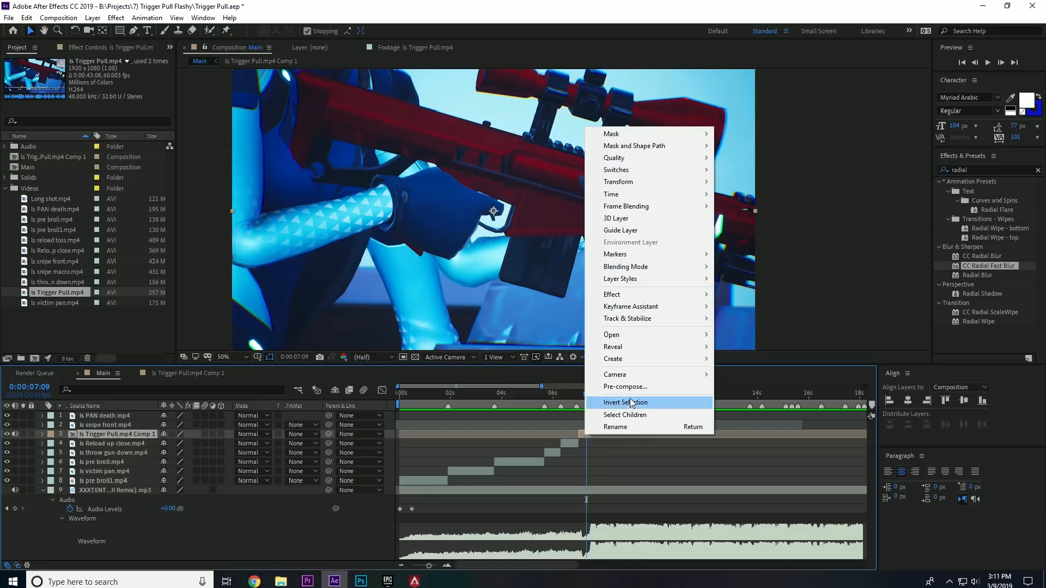
left_click(625, 387)
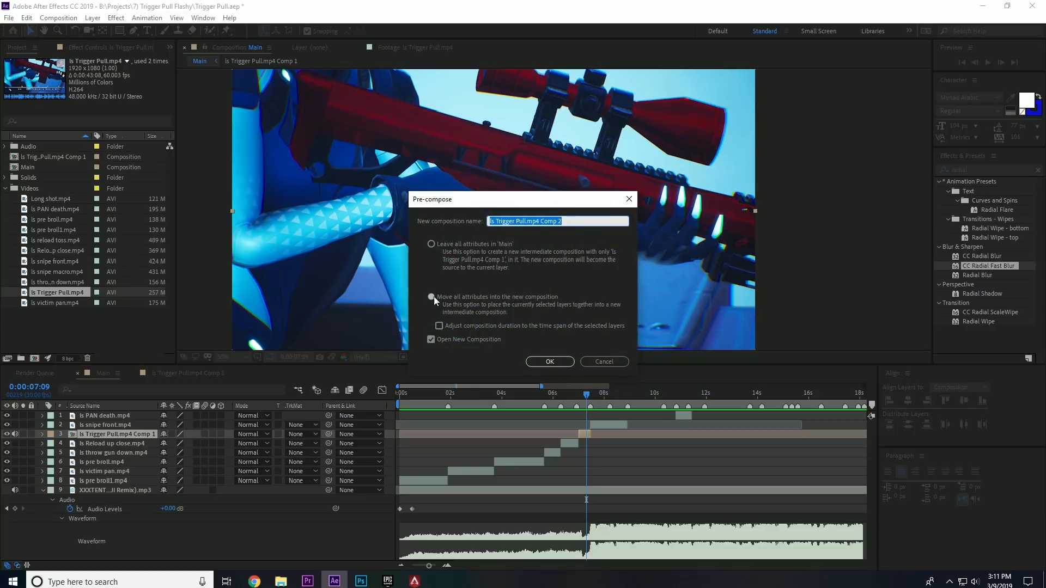
left_click(612, 367)
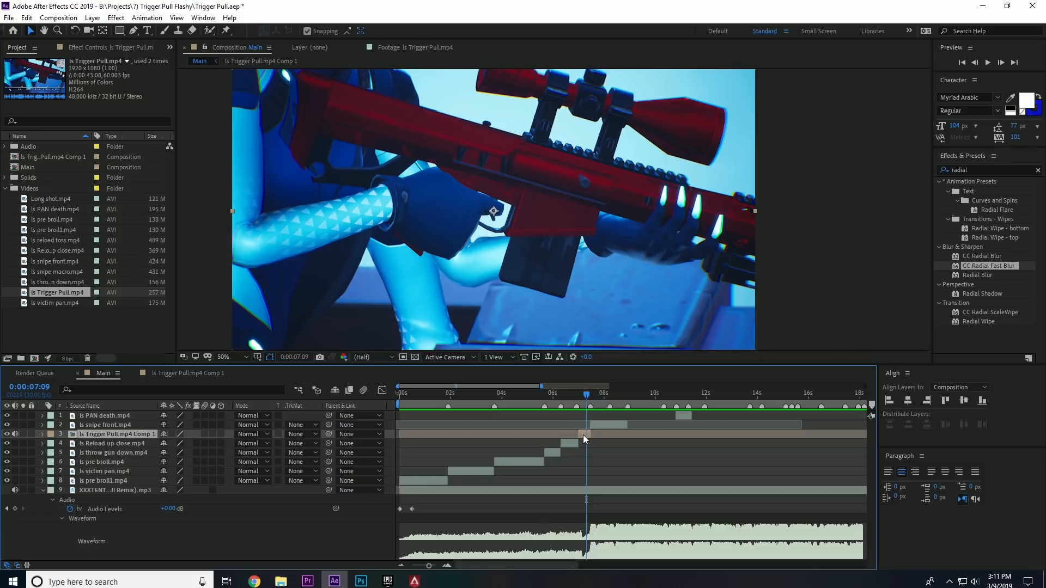
Move to 0:00:07:06 in Main, open the ls Trigger Pull.mp4 Comp 1 composition and go to 0:00:33:49.
key("Page_Up")
key("Page_Up")
key("Page_Up")
left_click_drag(429, 567, 431, 566)
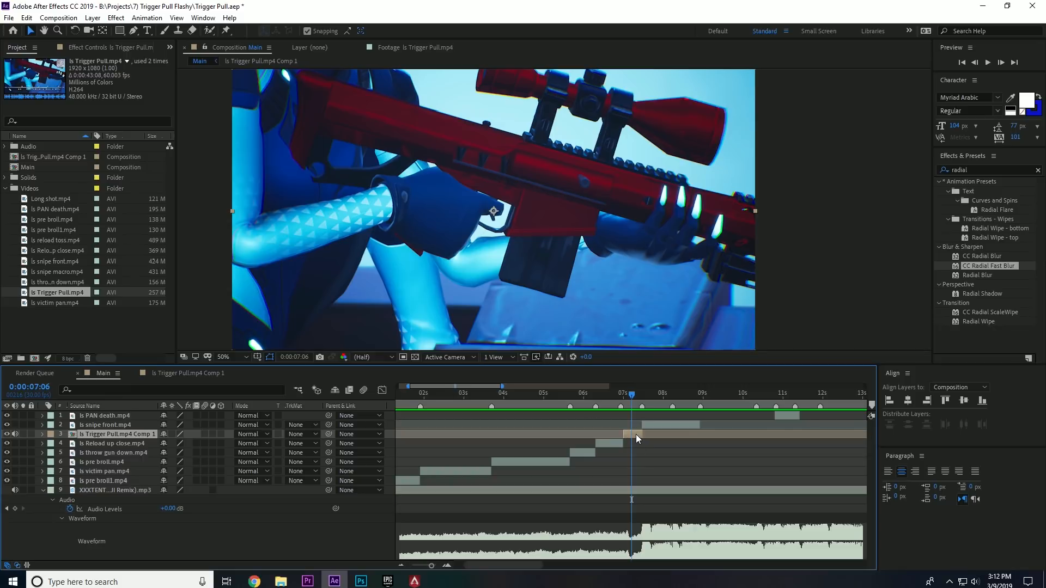
left_click(177, 375)
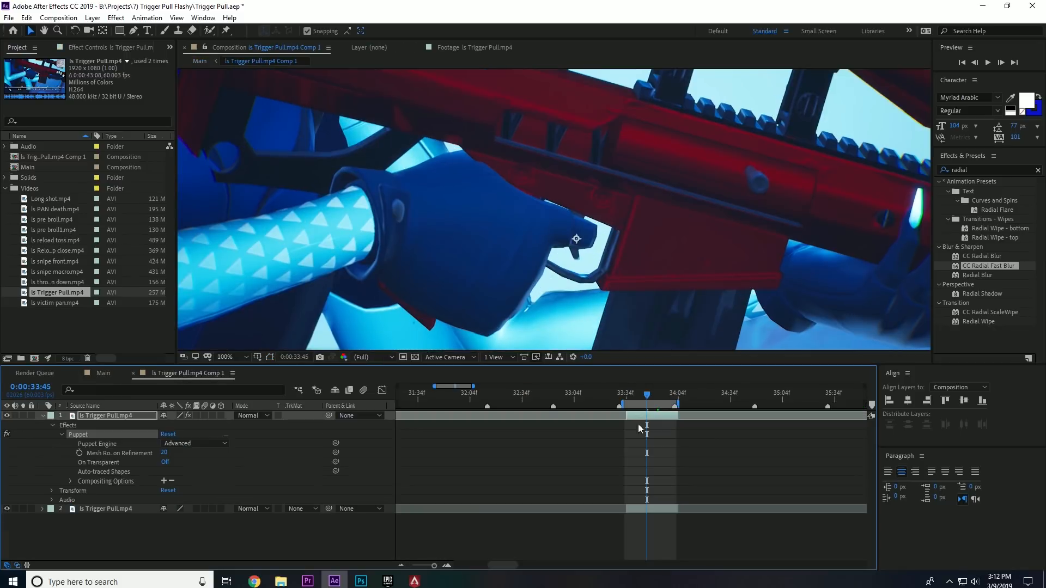
mouse_move(646, 403)
left_mouse_down()
mouse_move(674, 411)
mouse_move(653, 415)
left_mouse_up()
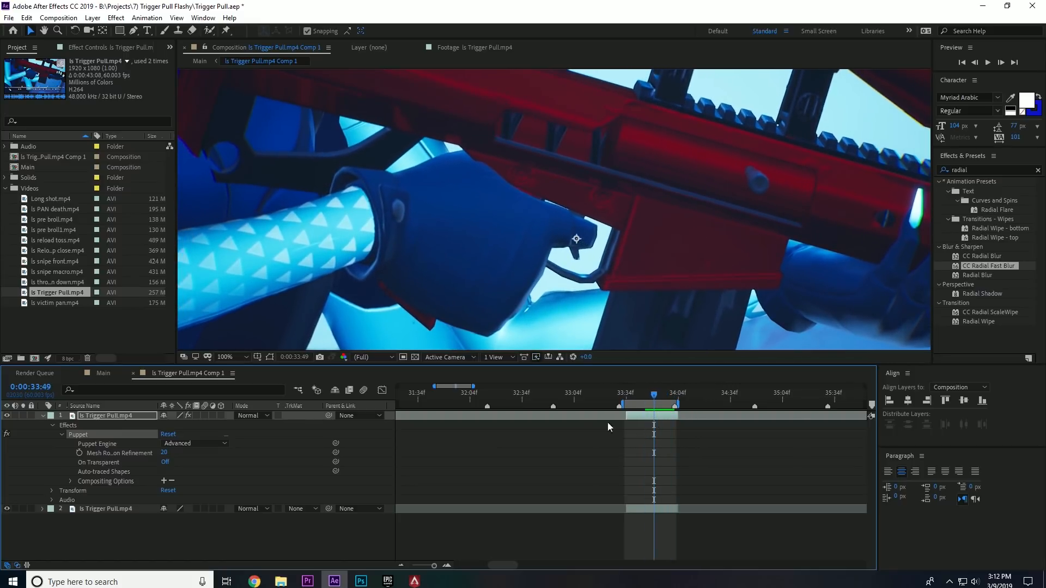
Delete the top ls Trigger Pull.mp4 layer with the Puppet effect and duplicate the remaining layer.
left_click(652, 416)
key("Delete")
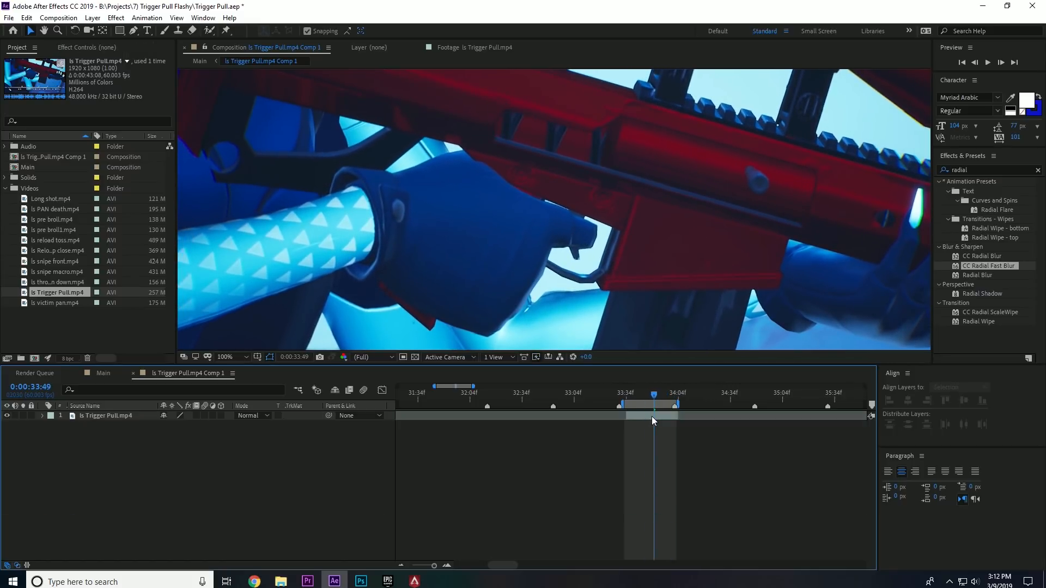
mouse_move(652, 404)
left_mouse_down()
mouse_move(668, 412)
mouse_move(660, 413)
left_mouse_up()
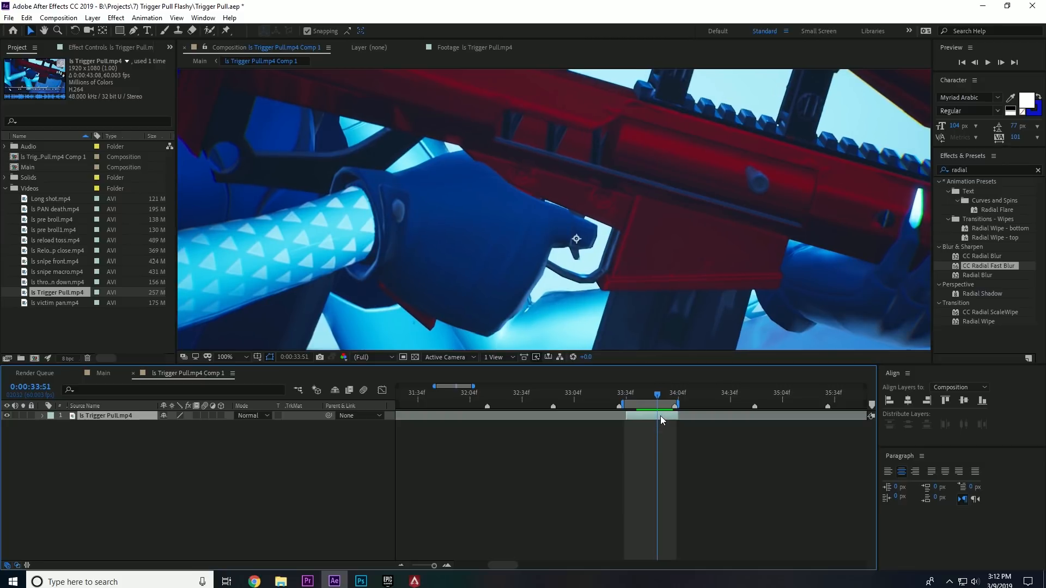
key("ctrl+d")
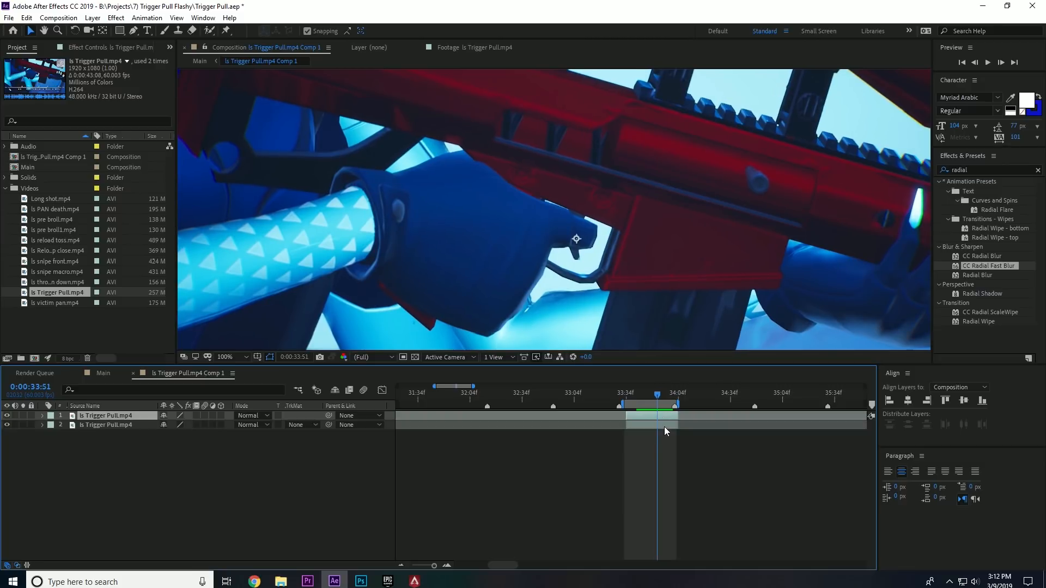
Create Medium Cyan Solid 1 with a colour sampled from the background beside the trigger and place it between the two ls Trigger Pull.mp4 layers.
left_click(92, 17)
mouse_move(229, 31)
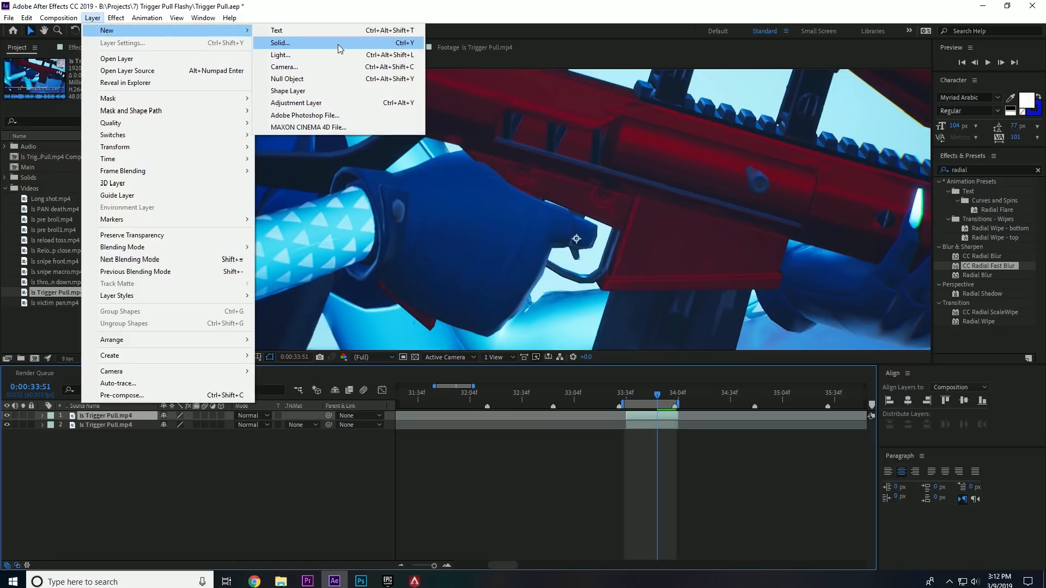
left_click(339, 43)
left_click(361, 301)
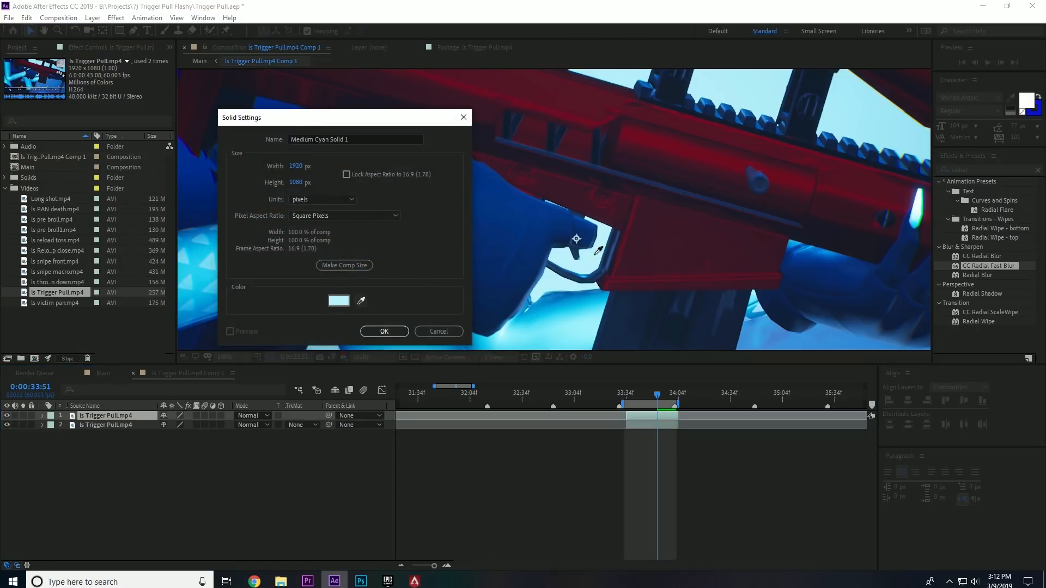
left_click(385, 331)
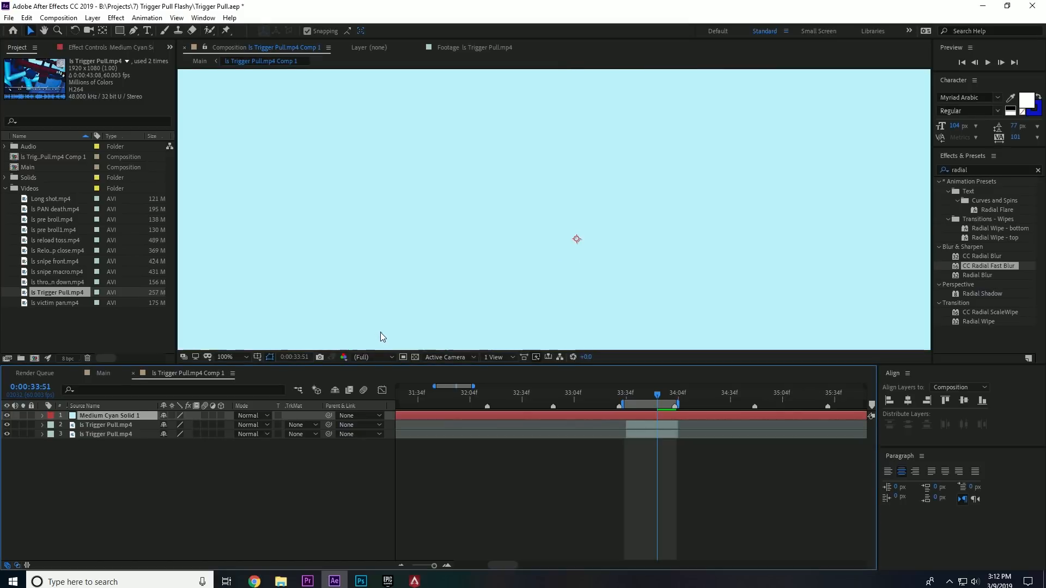
left_click_drag(157, 420, 133, 428)
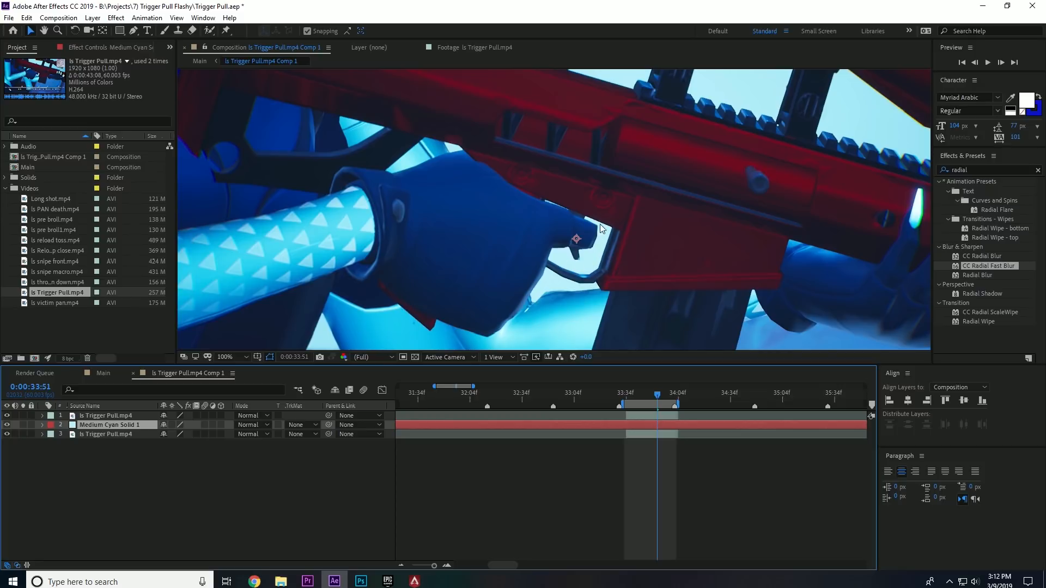
Draw a closed Pen mask around the trigger finger and the trigger on the upper ls Trigger Pull.mp4 layer.
left_click(664, 413)
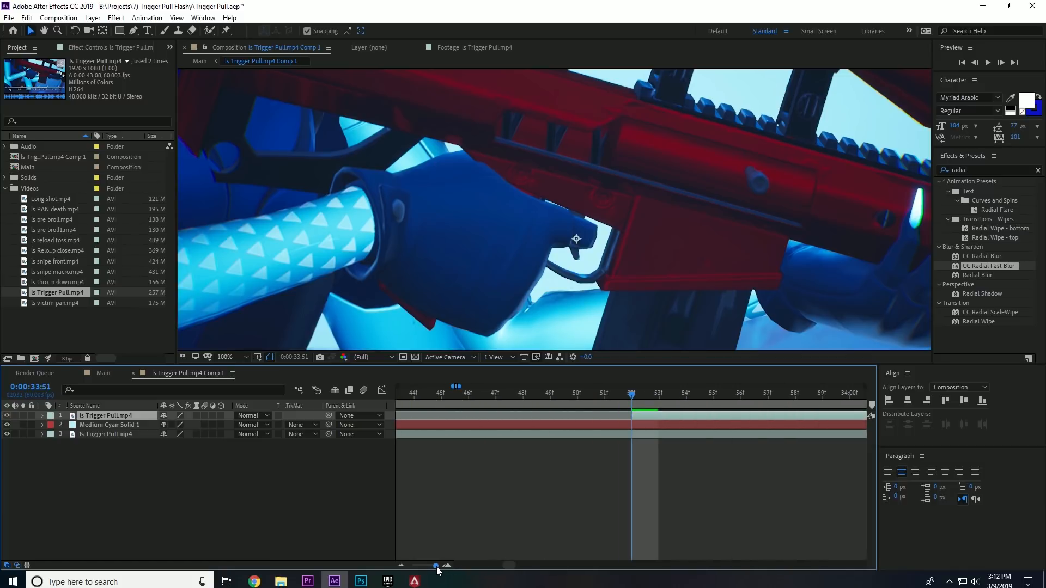
scroll(511, 570, "right", 3)
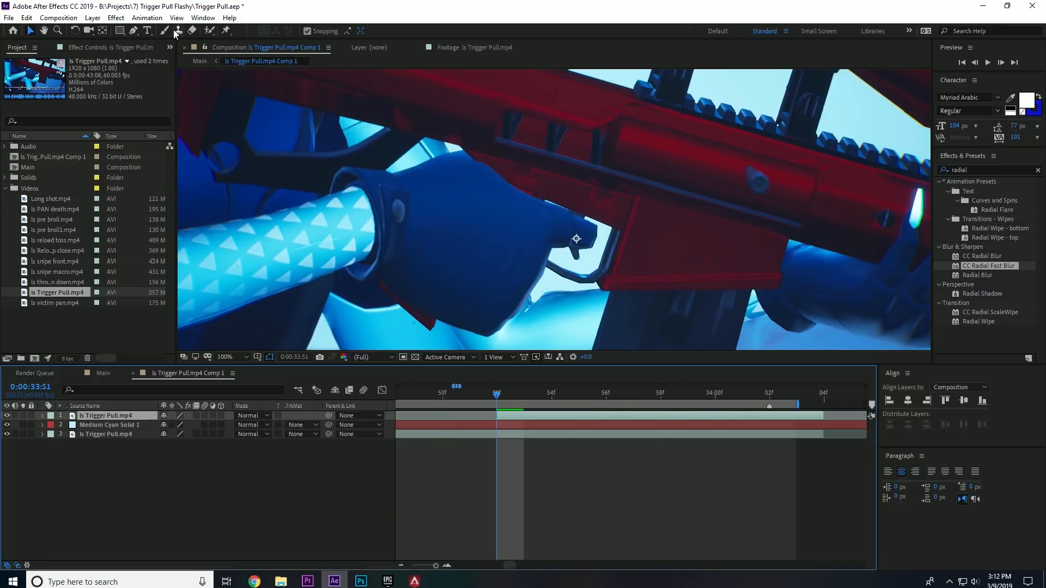
left_click(133, 32)
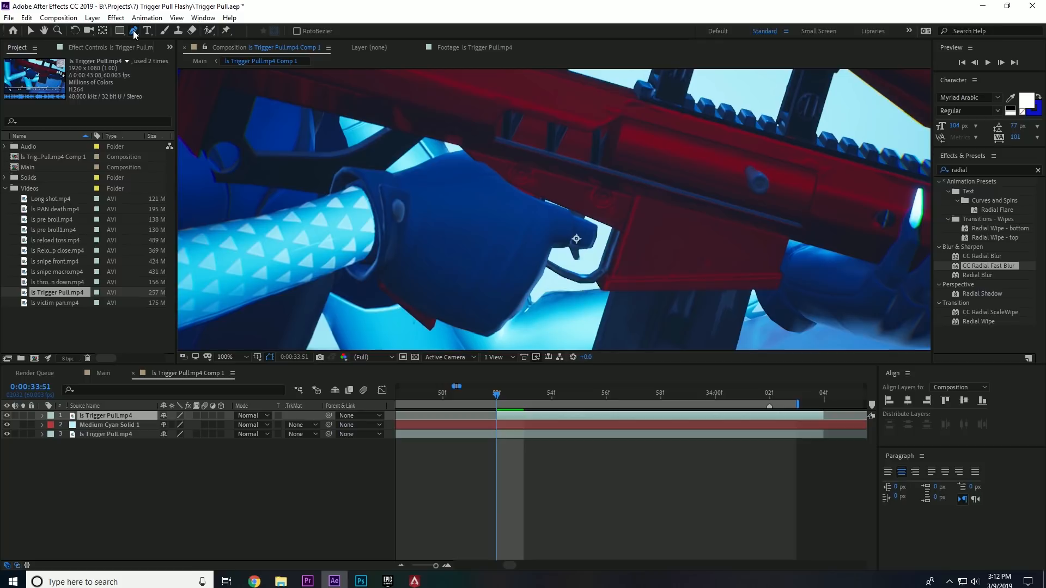
scroll(596, 244, "up", 1)
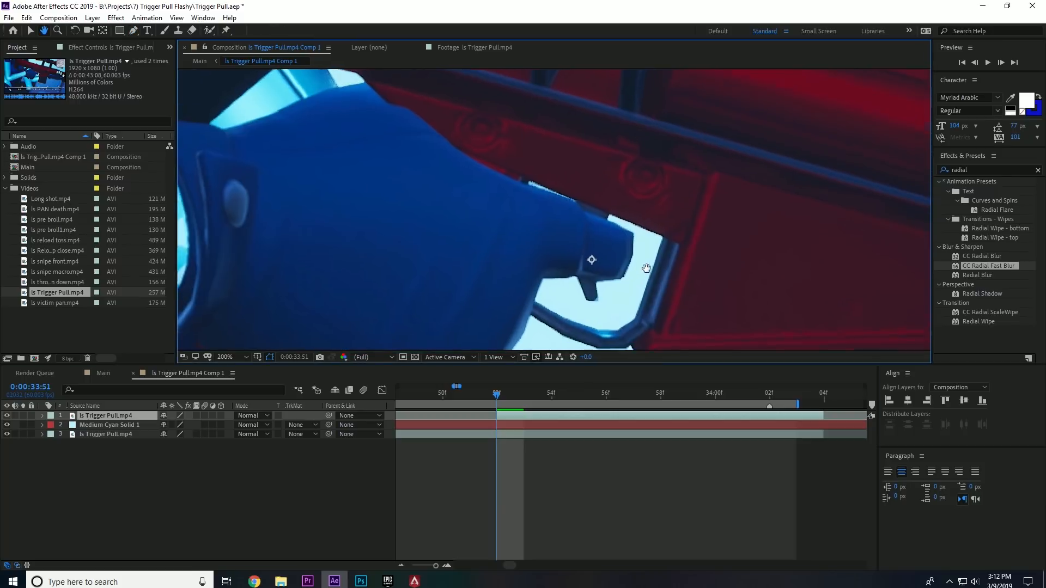
scroll(647, 269, "up", 1)
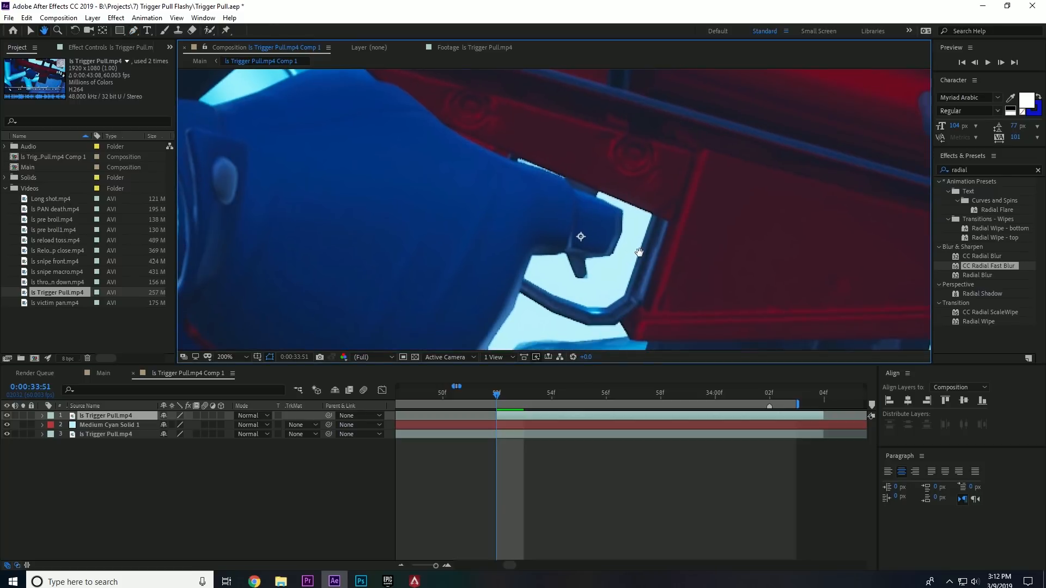
left_click(525, 277)
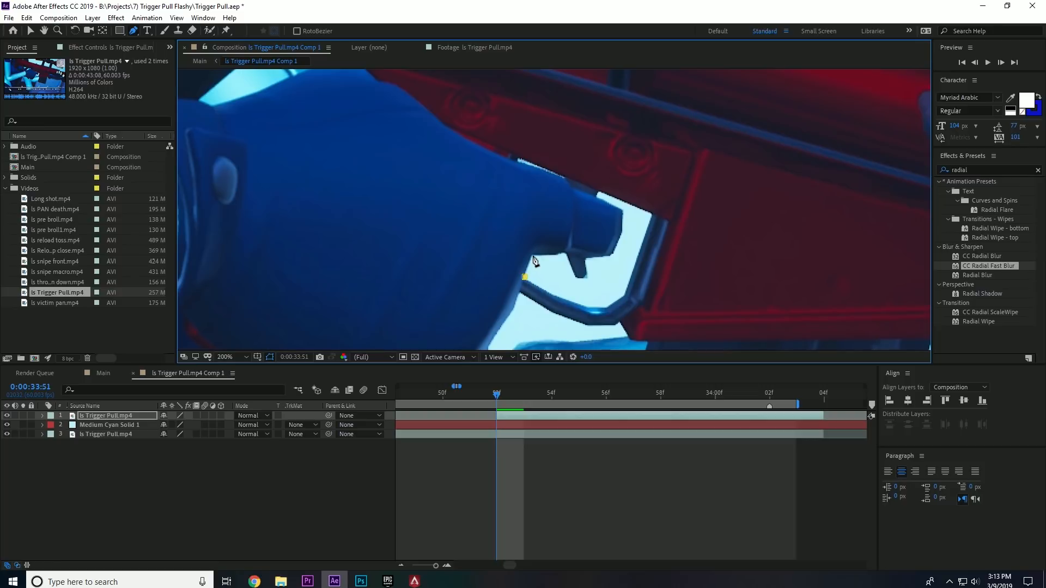
left_click(532, 256)
left_click(565, 257)
left_click(574, 276)
left_click(588, 278)
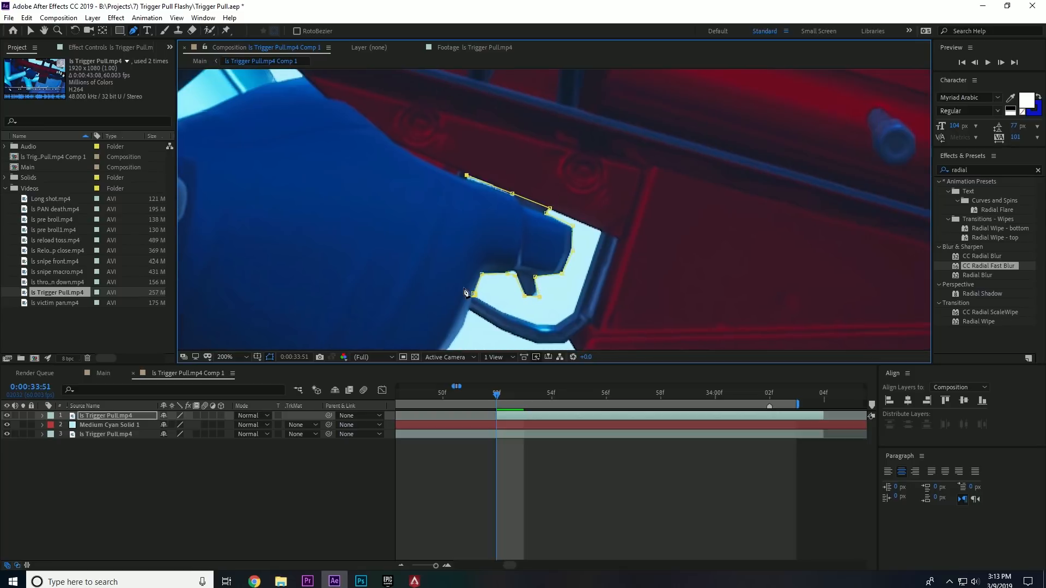
left_click(473, 296)
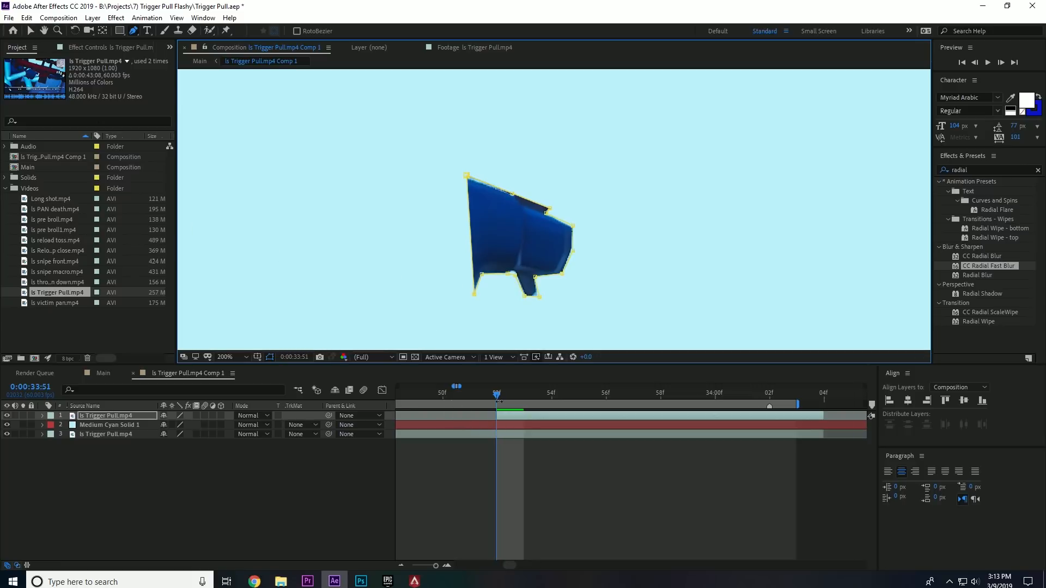
Trim the start of Medium Cyan Solid 1 to 0:00:33:51 and lower its opacity to 37%.
left_click(522, 426)
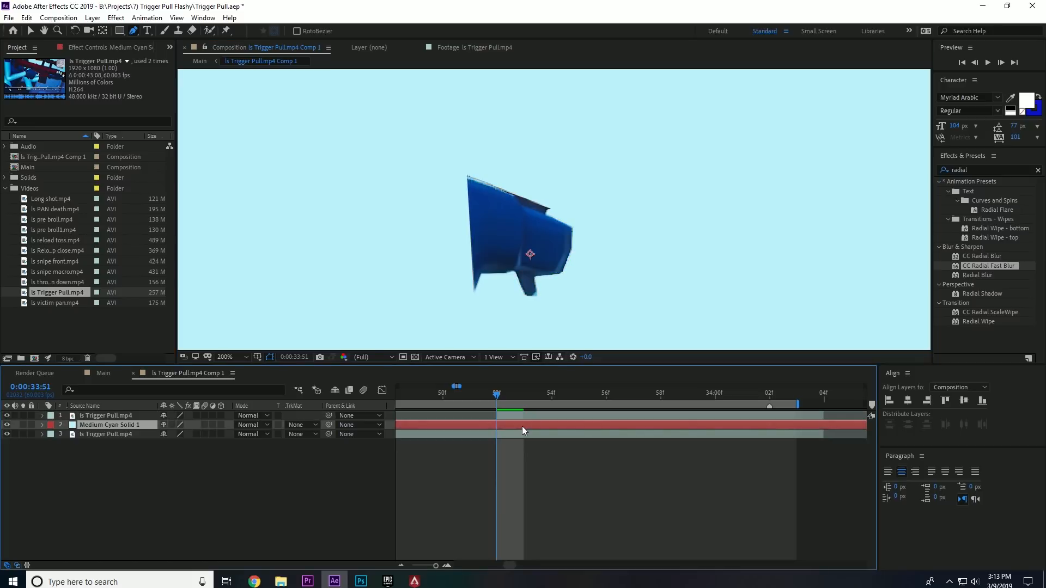
key("alt+bracketleft")
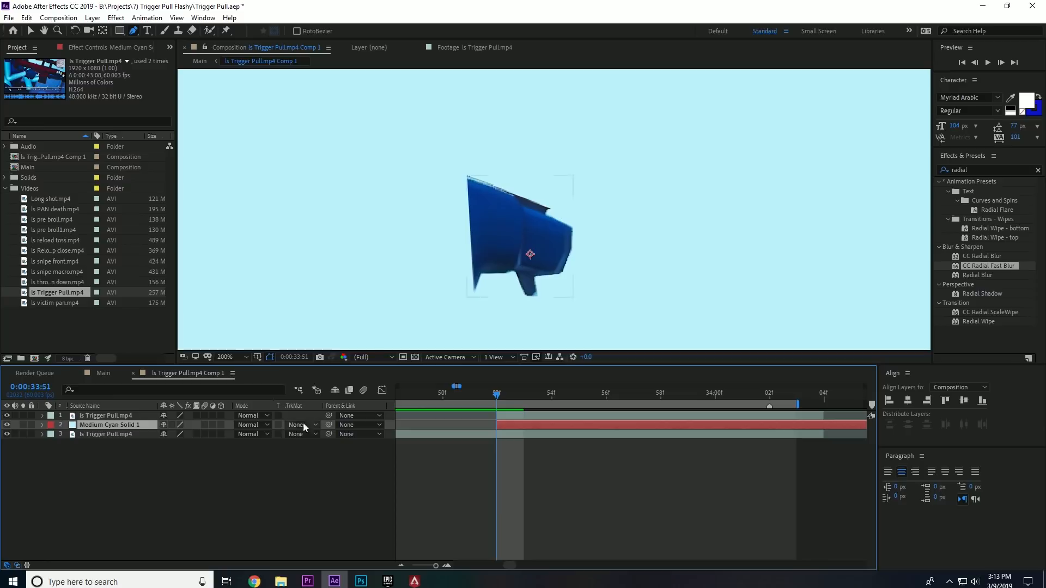
left_click(509, 415)
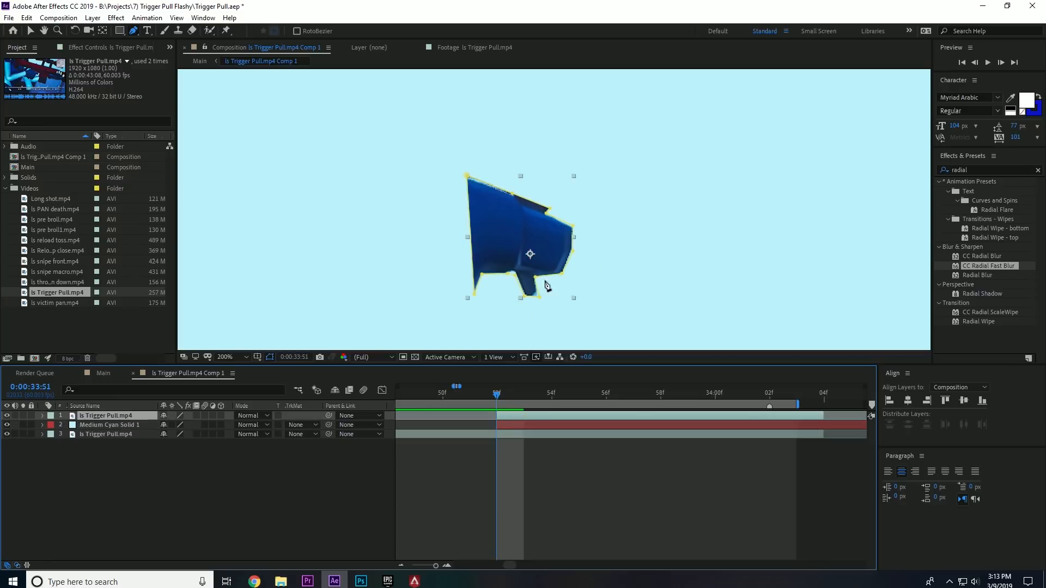
left_click(534, 425)
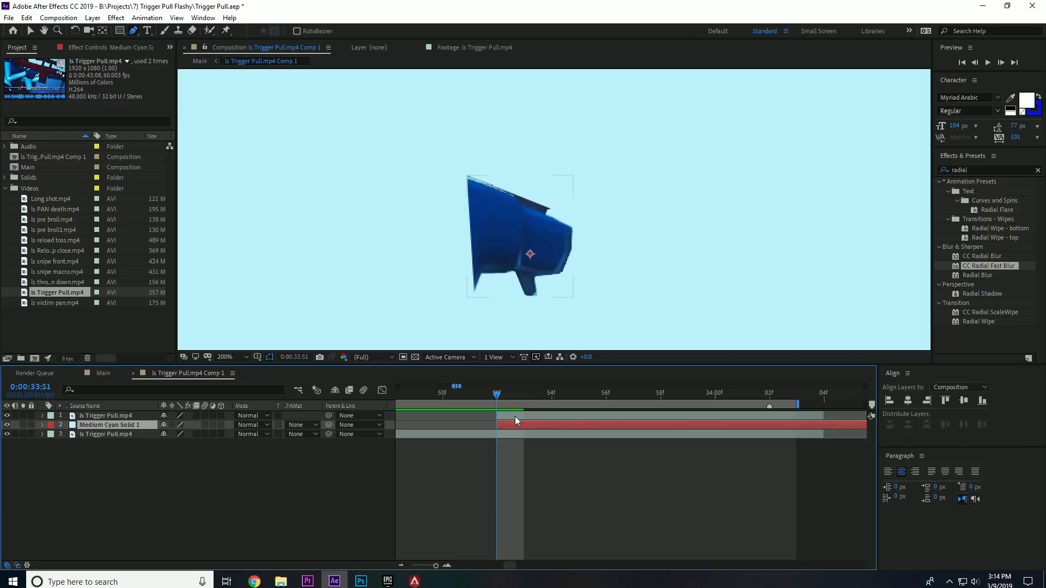
key("t")
left_click_drag(167, 435, 132, 443)
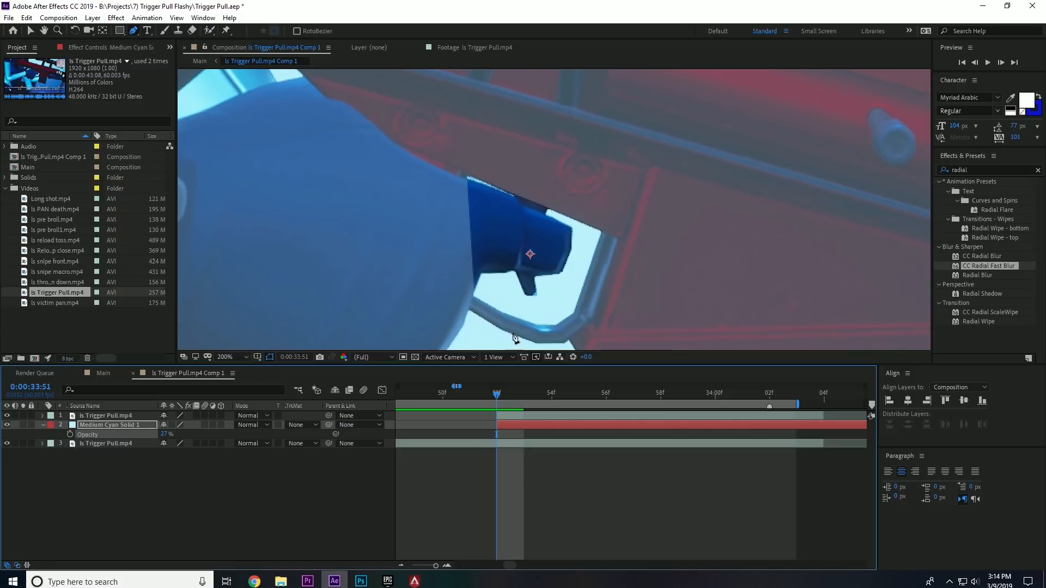
Mask Medium Cyan Solid 1 to the trigger guard opening behind the finger and fine-tune the mask points on the hand side.
left_click(474, 296)
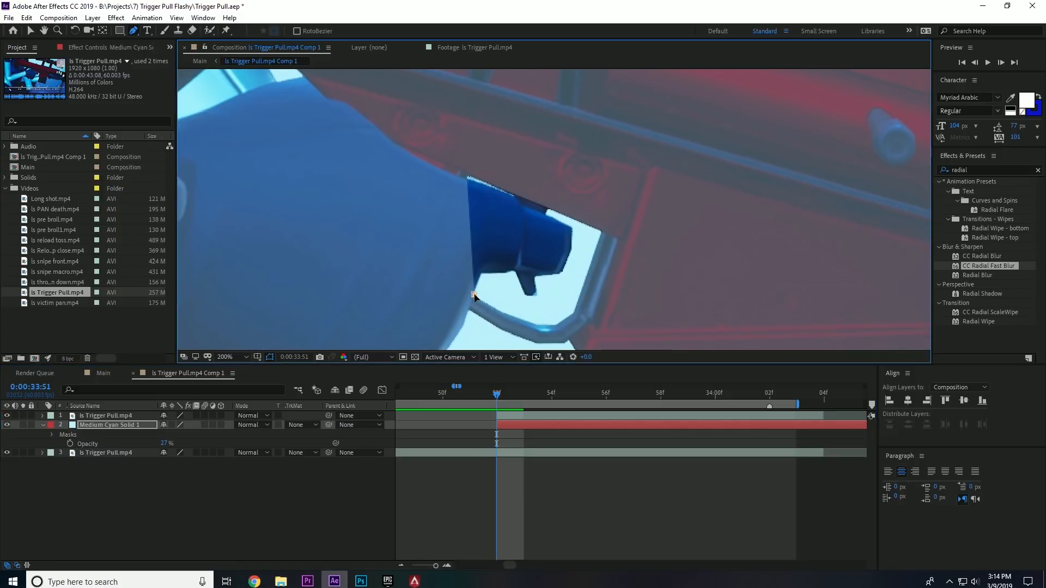
left_click(548, 321)
left_click(597, 232)
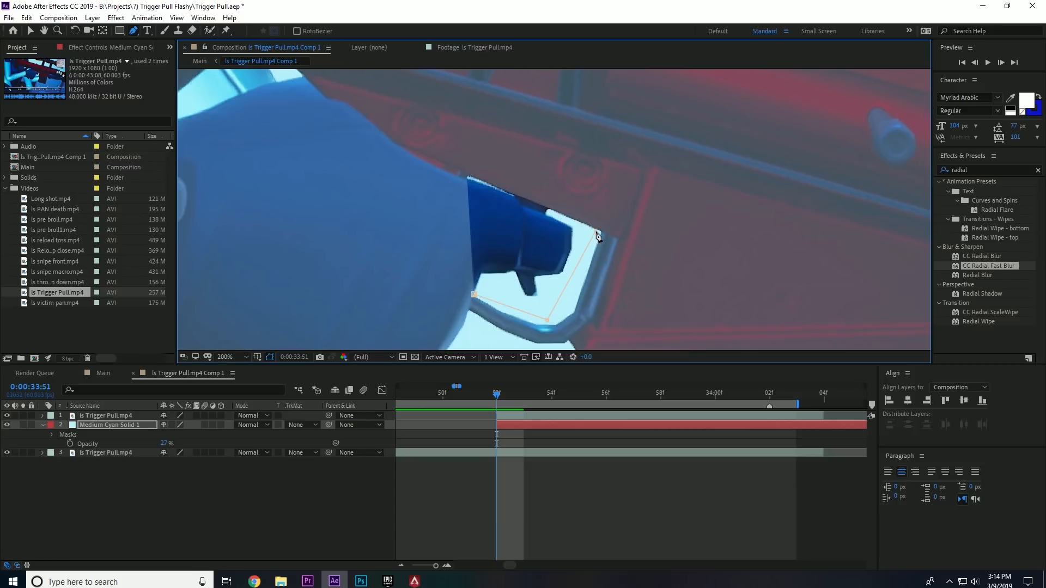
left_click(470, 178)
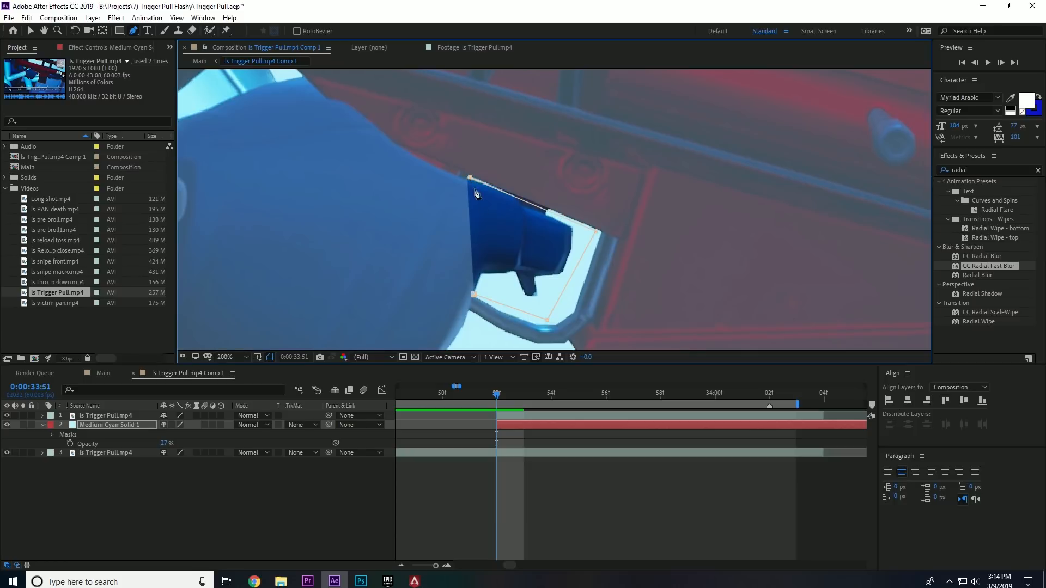
left_click(474, 295)
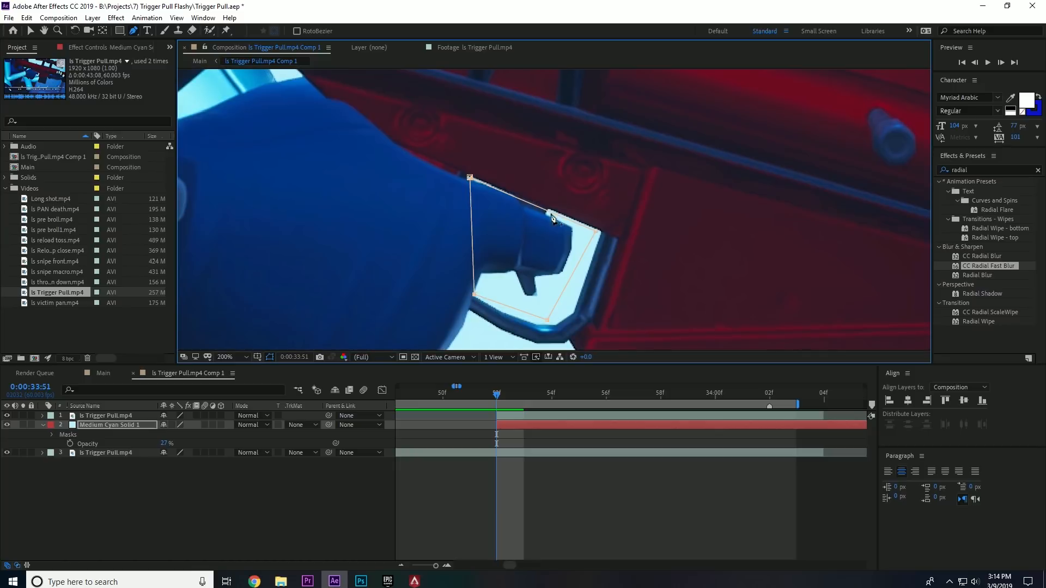
left_click_drag(470, 178, 471, 180)
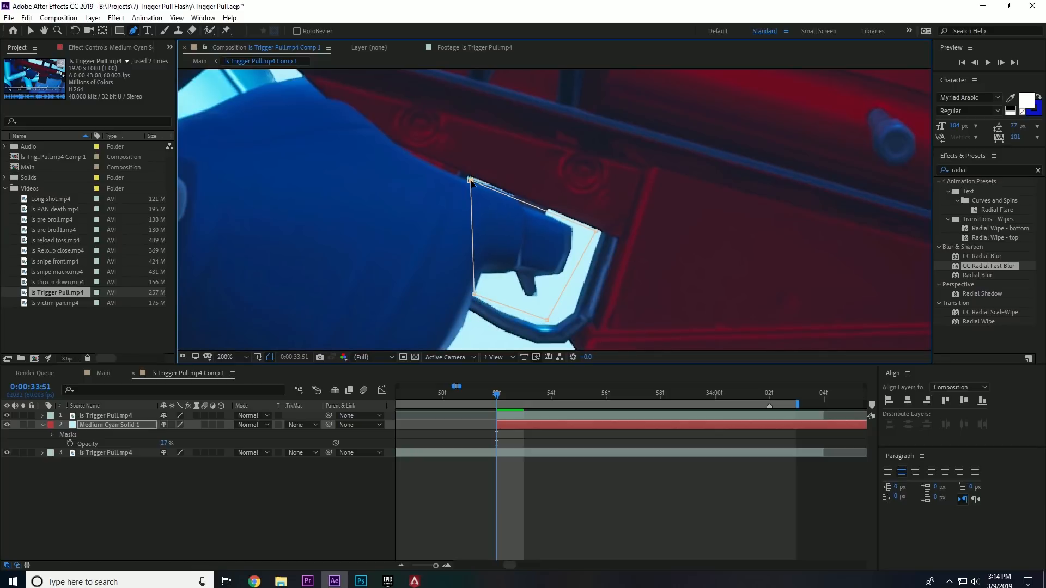
left_click_drag(475, 295, 475, 295)
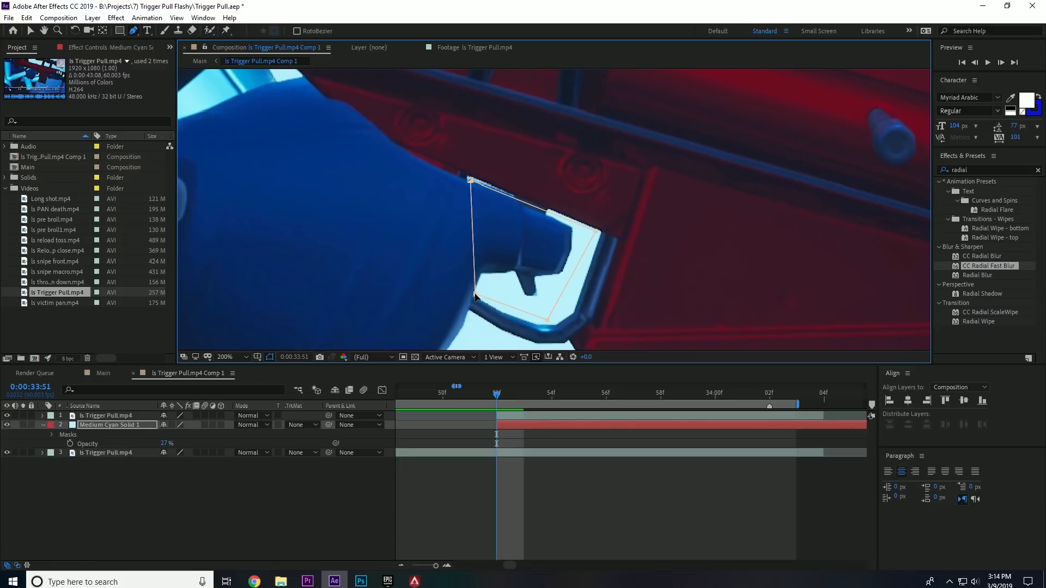
Set the opacity of Medium Cyan Solid 1 to 100% and try moving the masked finger layer over it.
left_click(30, 30)
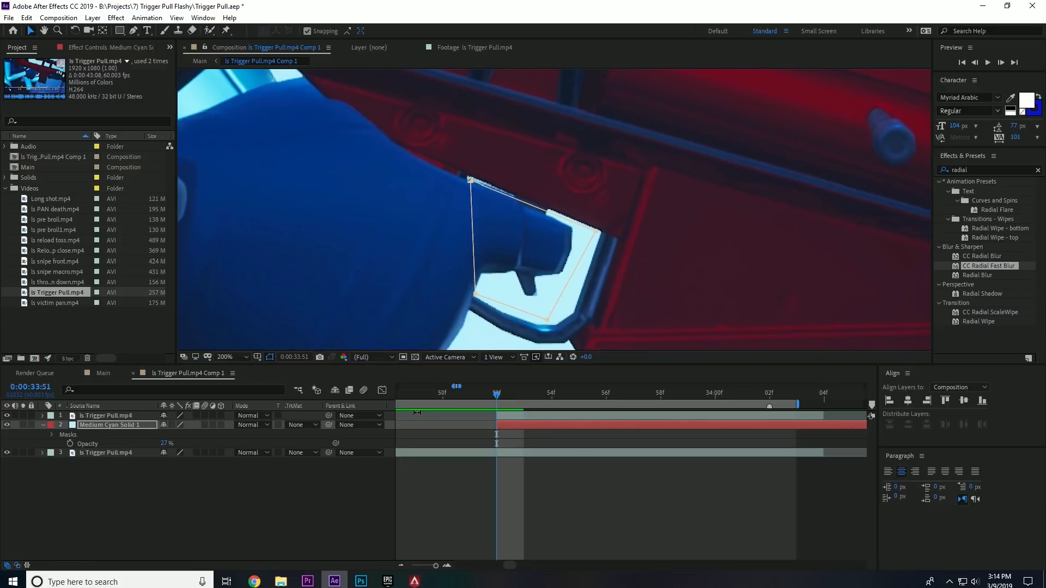
left_click_drag(164, 444, 446, 447)
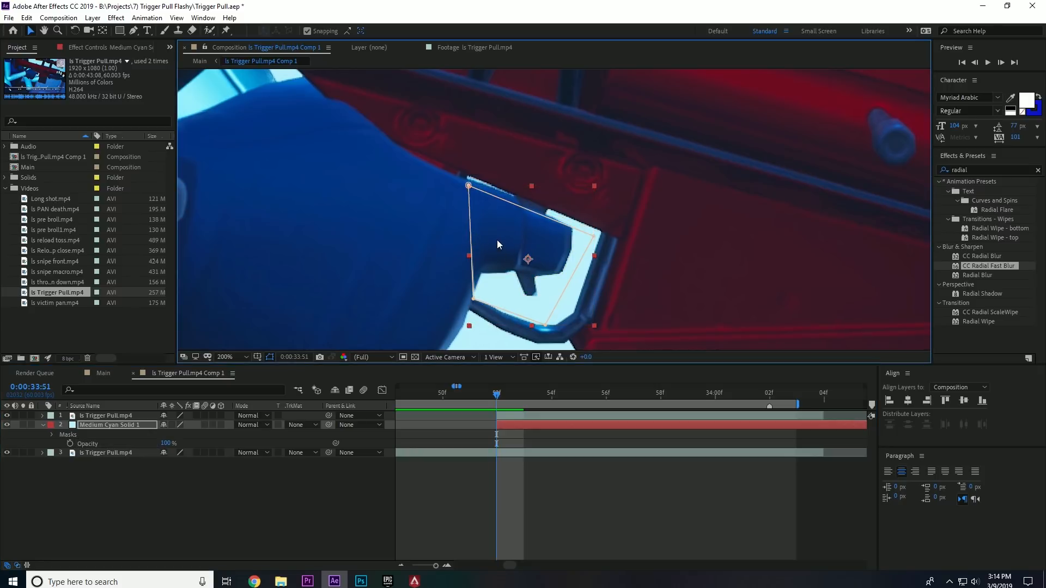
left_click(520, 416)
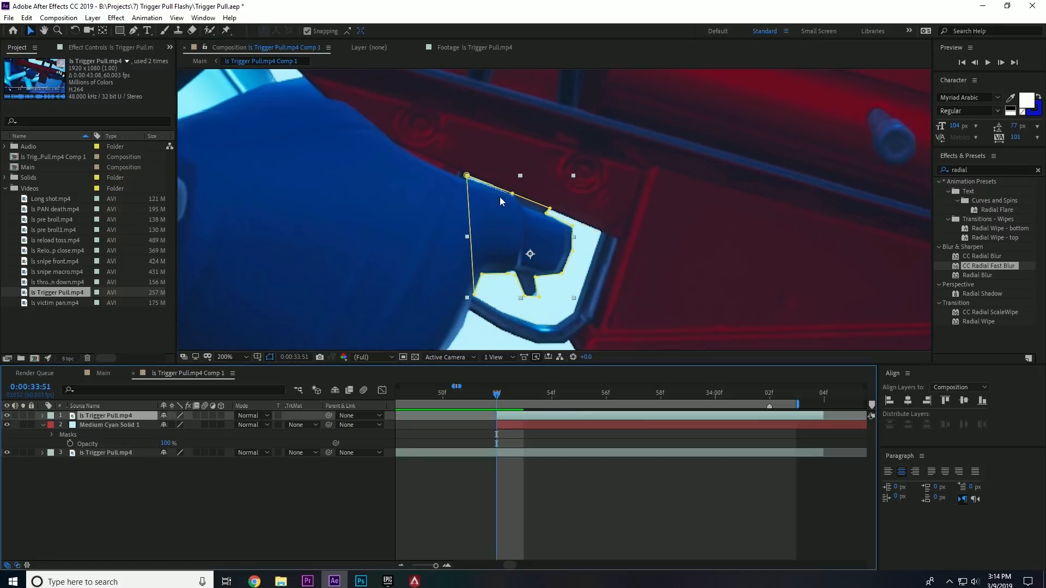
mouse_move(500, 201)
left_mouse_down()
mouse_move(502, 213)
mouse_move(524, 202)
mouse_move(508, 221)
mouse_move(424, 180)
mouse_move(318, 164)
mouse_move(417, 169)
mouse_move(509, 217)
left_mouse_up()
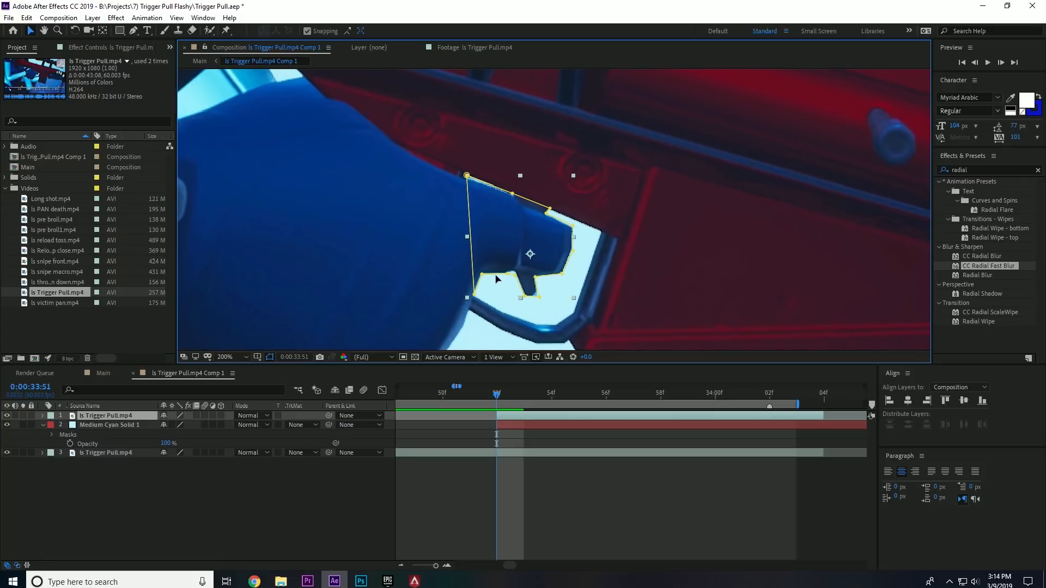
Place nine Puppet Position pins on the masked finger layer, covering the trigger, the fingertip, the knuckles and the cut edge by the hand.
scroll(496, 279, "up", 2)
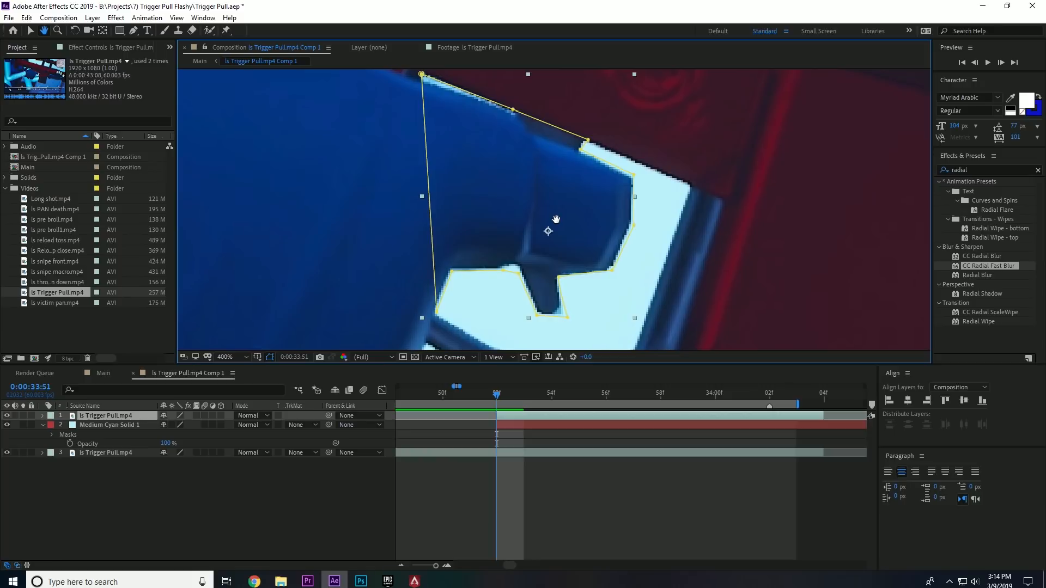
key("v")
left_click(226, 31)
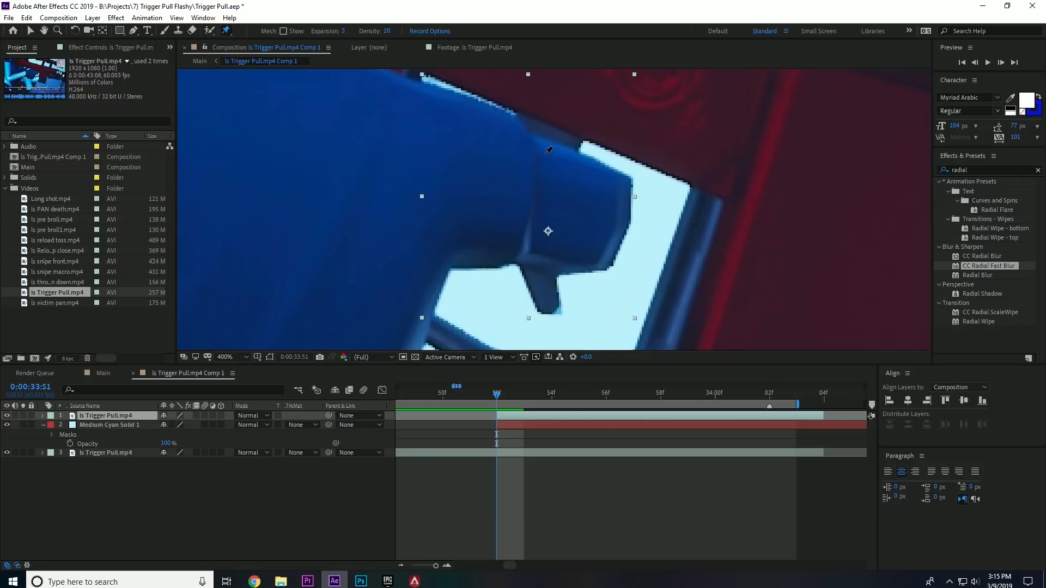
left_click(541, 289)
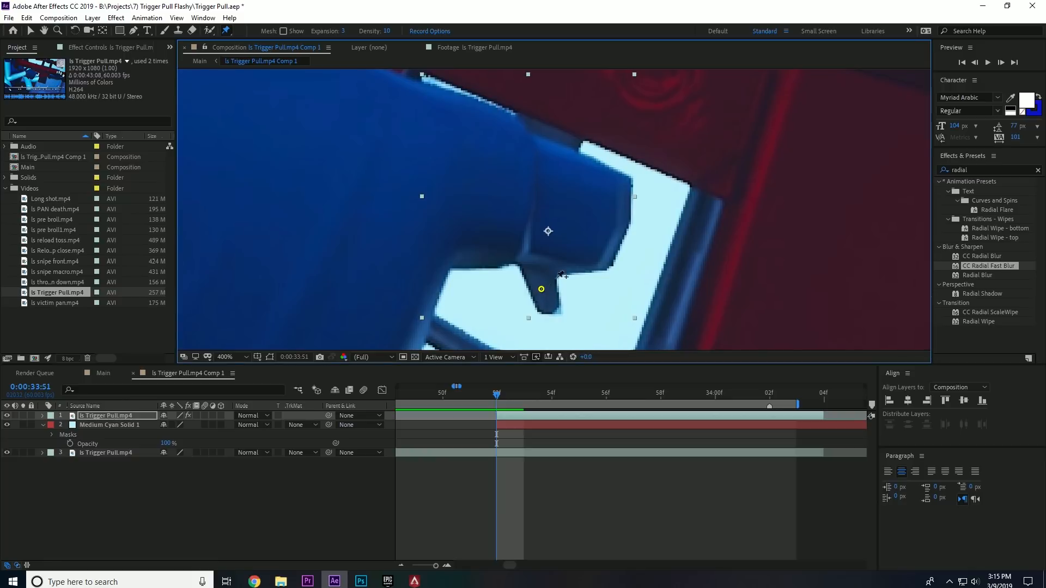
left_click(589, 215)
left_click(429, 104)
left_click(435, 190)
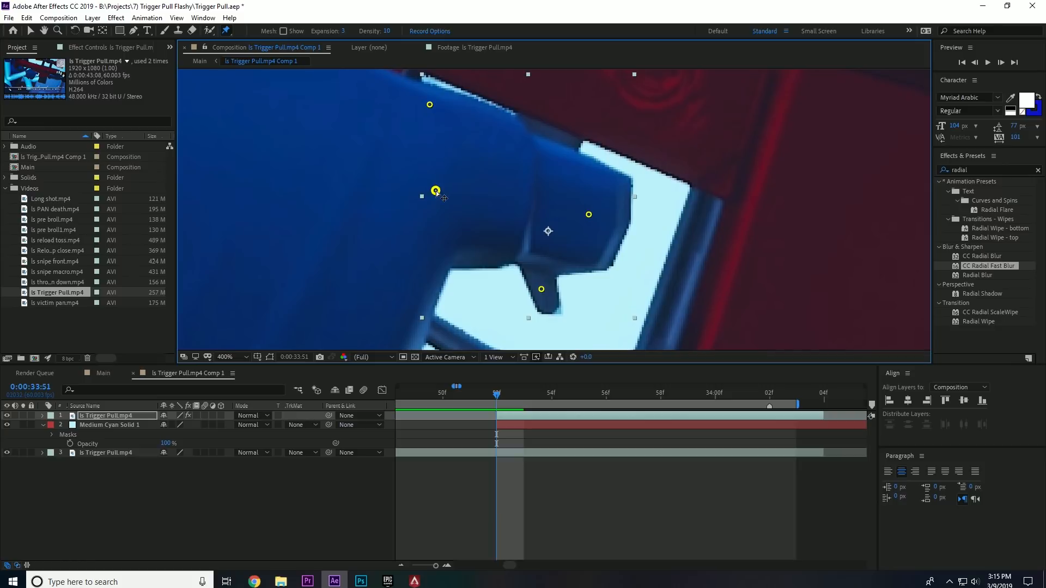
left_click(433, 289)
left_click(476, 239)
left_click(520, 126)
left_click(564, 141)
Try small moves of the fingertip and trigger pins with the Puppet Position Pin tool to test the deformation.
left_click(228, 29)
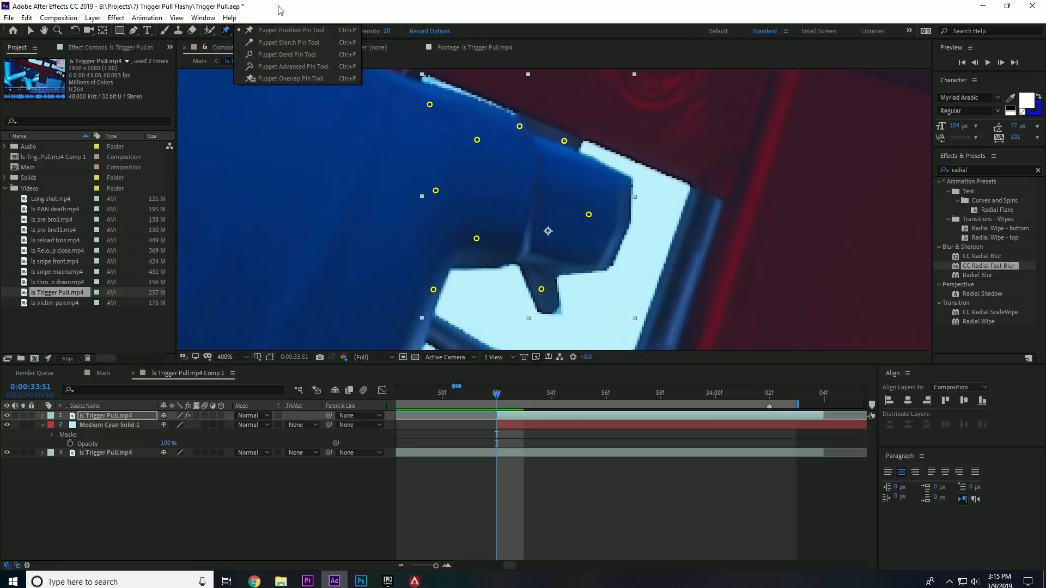
left_click(225, 32)
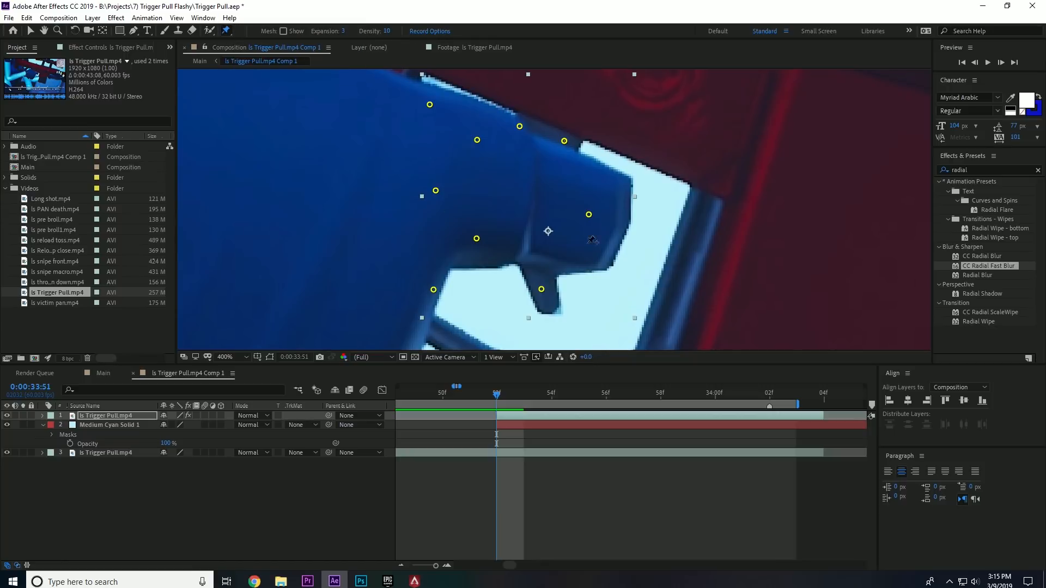
mouse_move(590, 218)
left_mouse_down()
mouse_move(520, 203)
mouse_move(539, 214)
mouse_move(588, 208)
mouse_move(585, 226)
mouse_move(589, 214)
left_mouse_up()
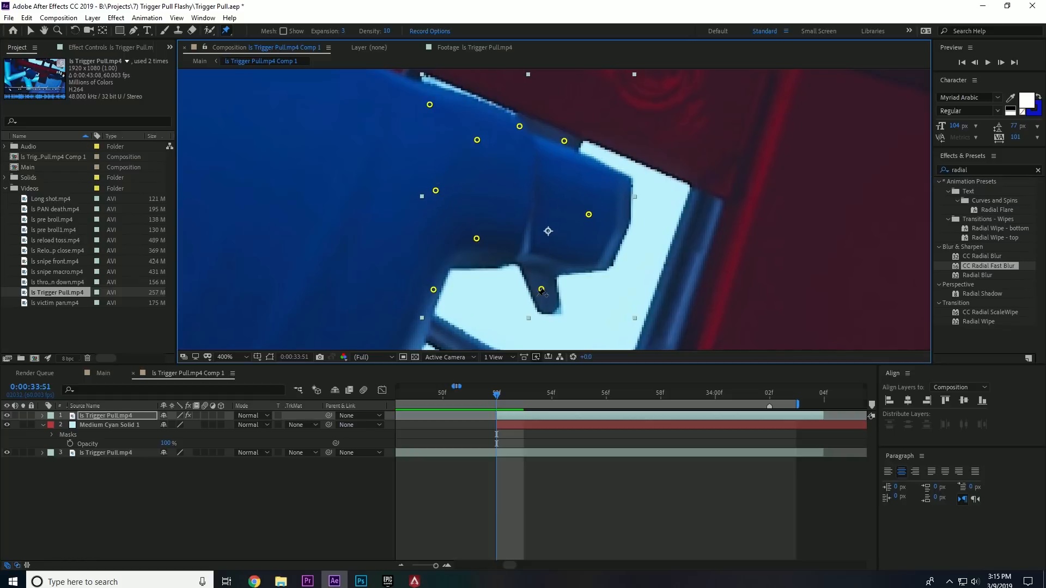
mouse_move(541, 289)
left_mouse_down()
mouse_move(519, 282)
mouse_move(541, 290)
left_mouse_up()
Reveal the nine puppet pins listed under Mesh 1 > Deform in the masked finger layer's Puppet effect.
left_click(42, 415)
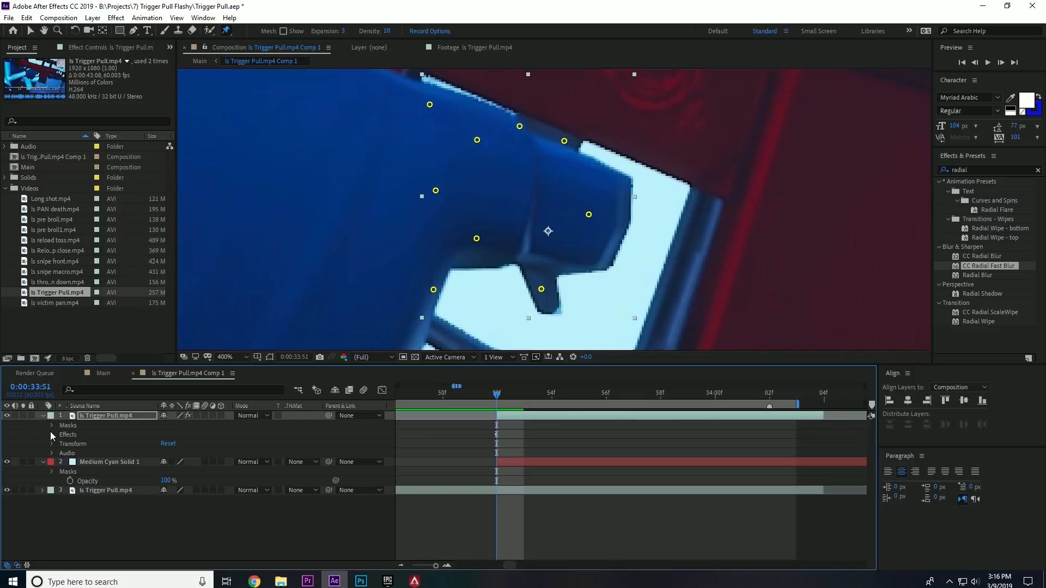
left_click(51, 434)
left_click(60, 445)
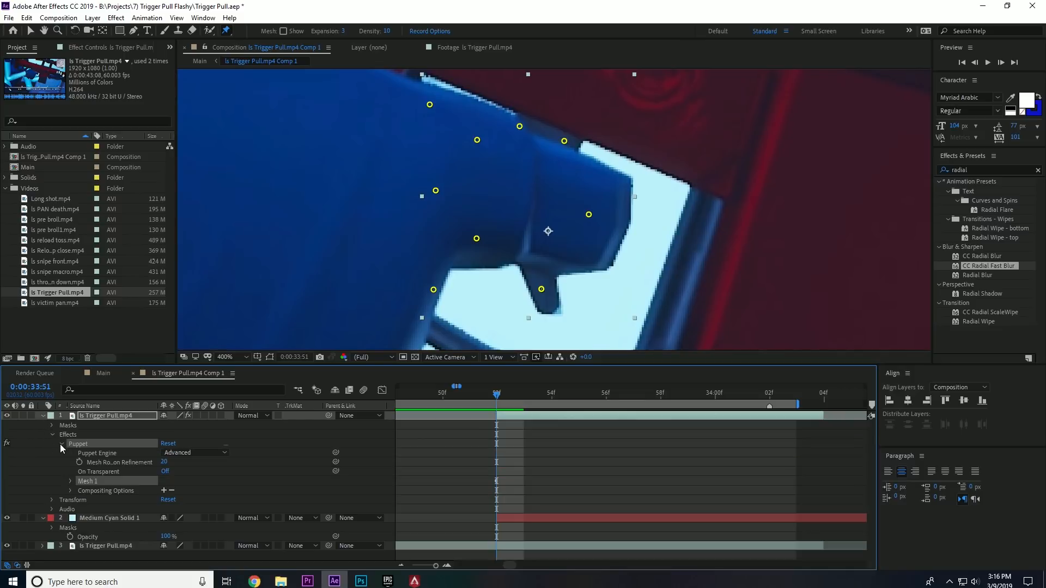
left_click(70, 482)
scroll(93, 482, "down", 1)
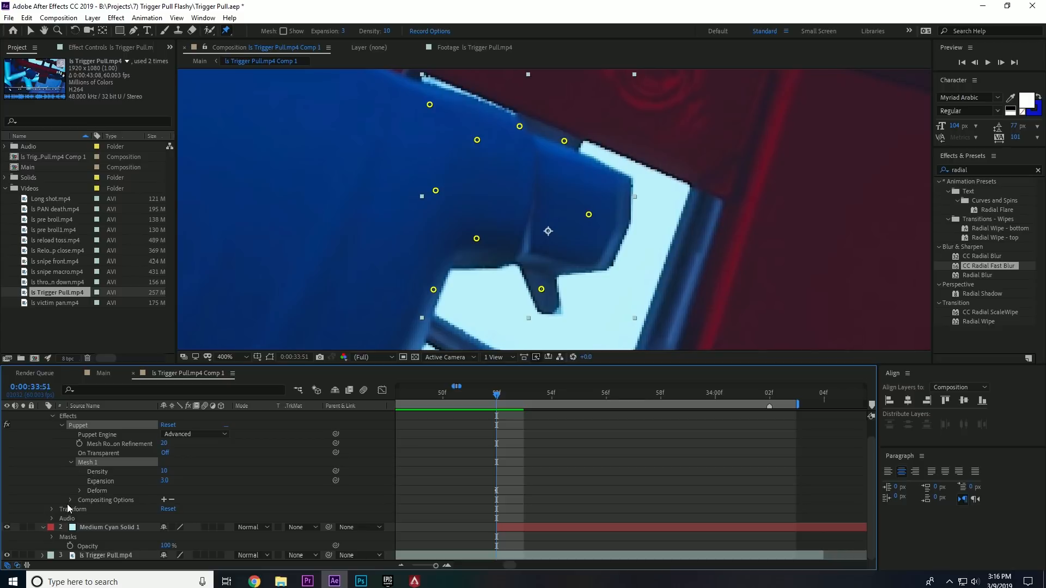
left_click(70, 501)
left_click(70, 500)
left_click(79, 491)
scroll(84, 492, "down", 4)
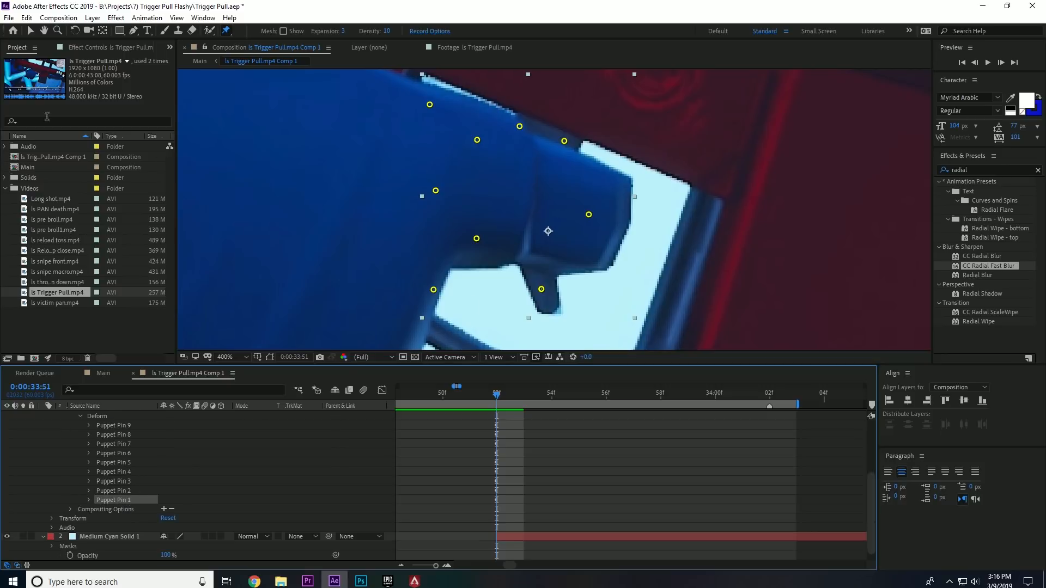
Select the fingertip pin with the Selection tool and reveal its Position keyframe at 0:00:33:51.
left_click(30, 32)
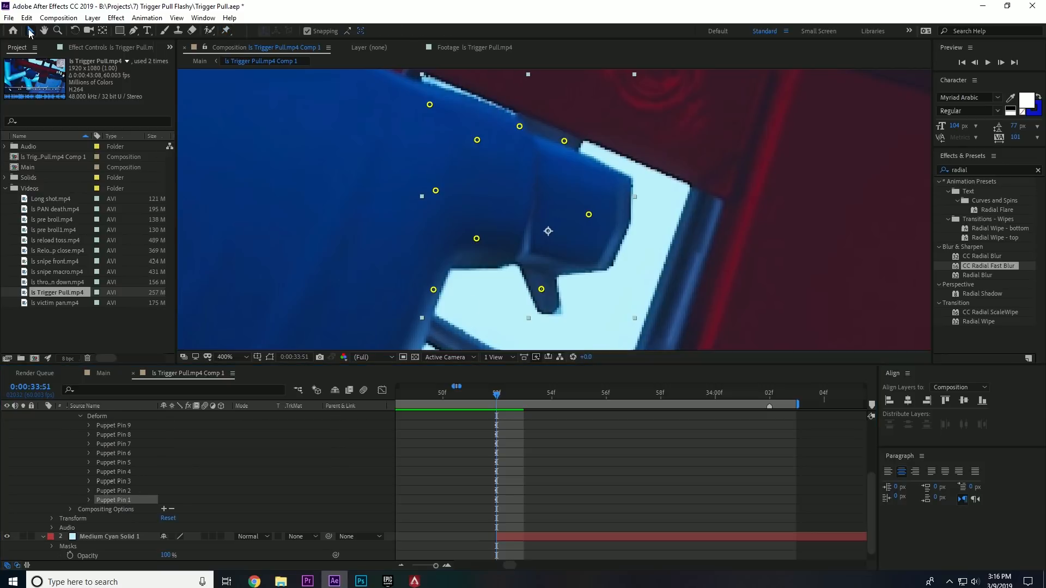
left_click(588, 214)
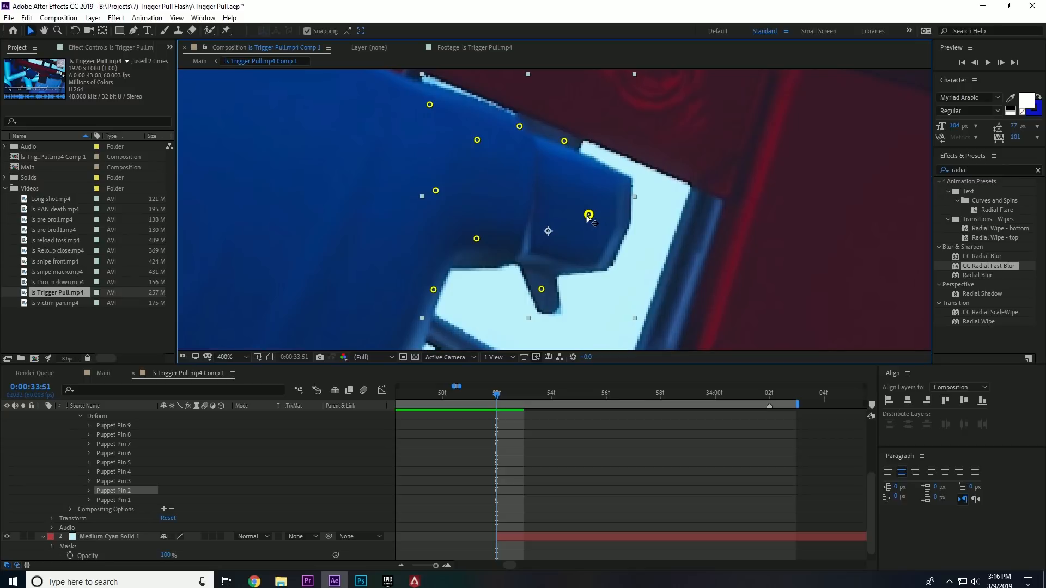
left_click(88, 491)
scroll(192, 445, "down", 1)
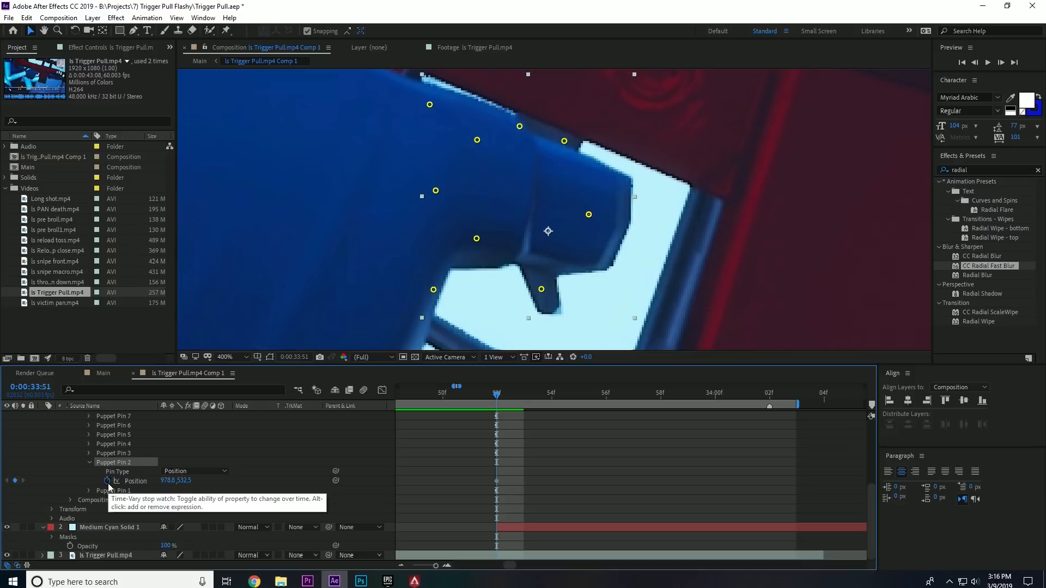
scroll(351, 472, "up", 2)
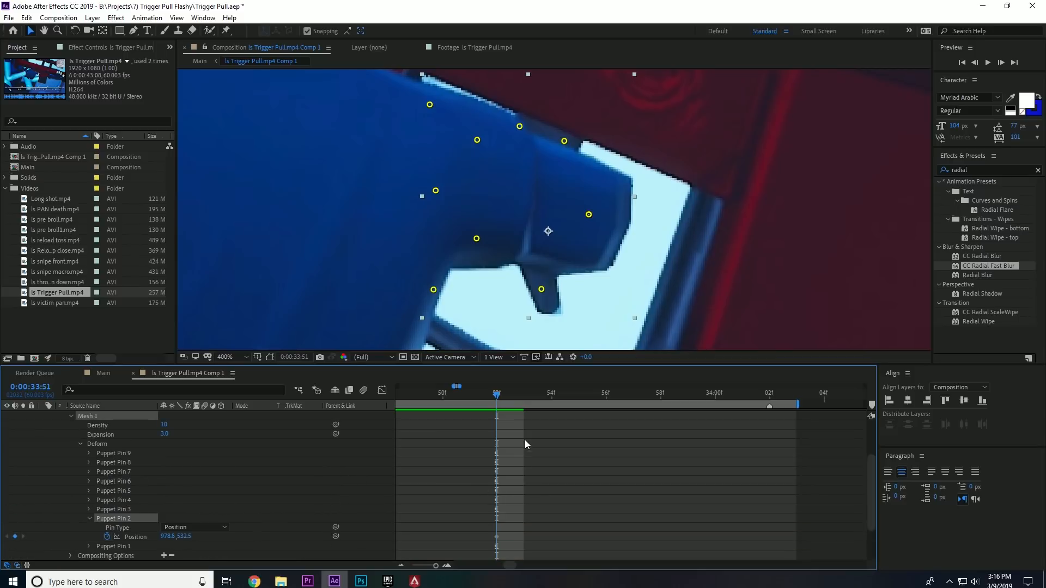
scroll(123, 502, "down", 1)
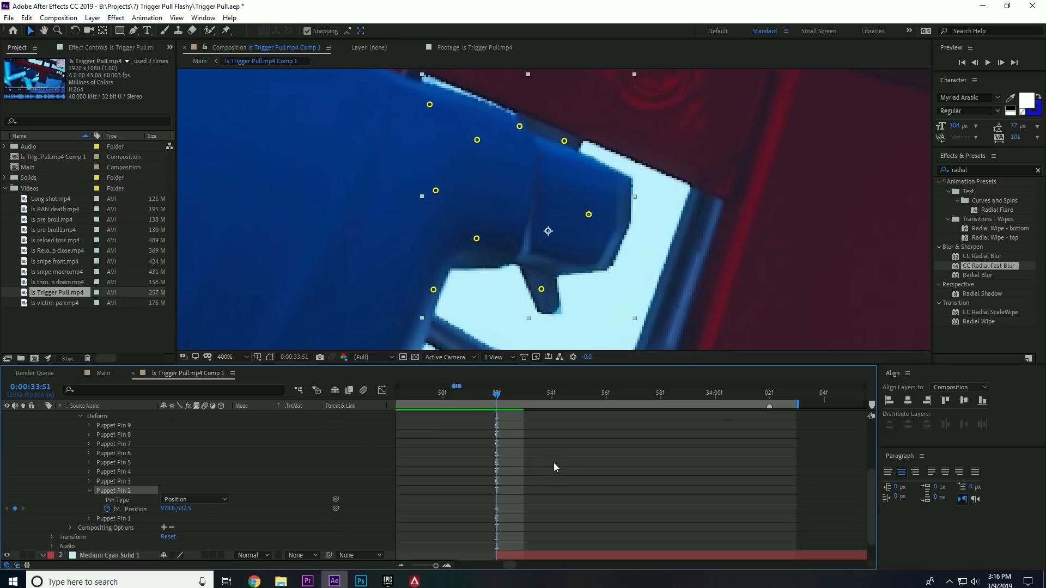
Step frame by frame from 0:00:33:51 to 0:00:34:02 to check how the finger mask and cyan patch line up with the moving footage.
key("Page_Down")
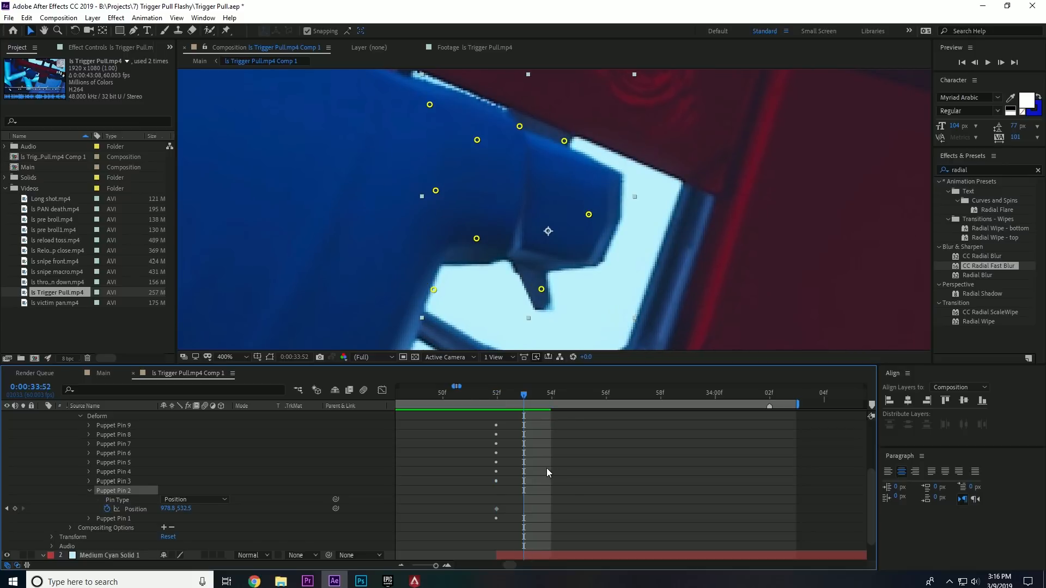
key("Page_Down")
key("Page_Down")
key("Page_Down")
key("Page_Down")
key("Page_Down")
key("Page_Down")
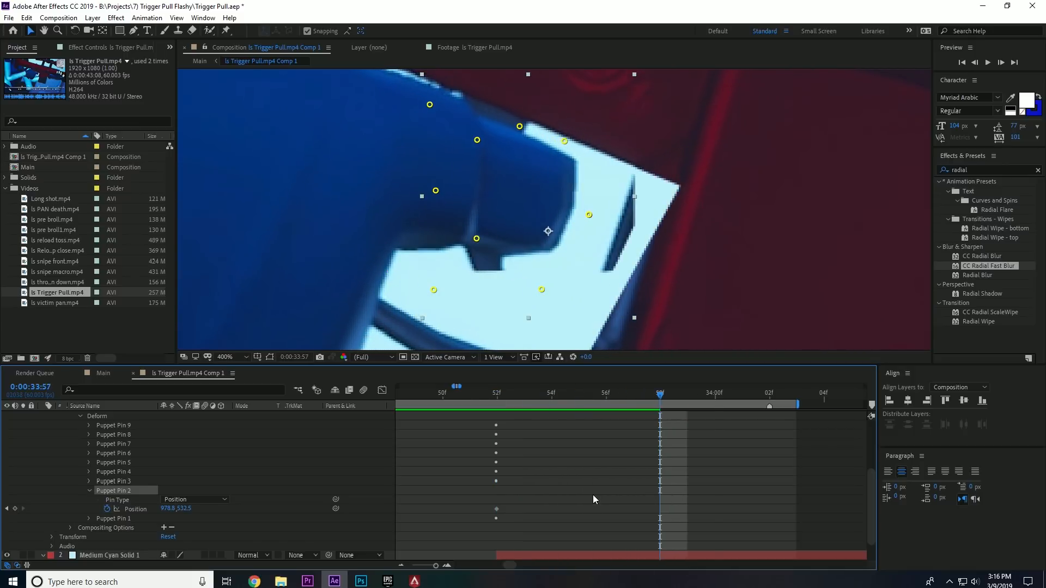
key("Page_Down")
key("Page_Down")
key("Page_Down")
key("Page_Down")
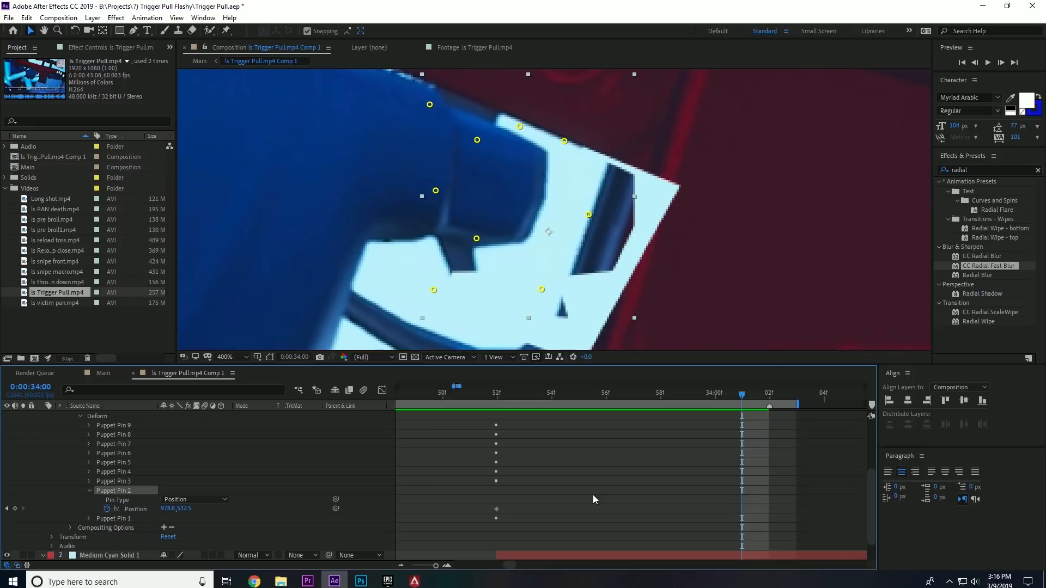
key("Page_Down")
scroll(410, 490, "up", 3)
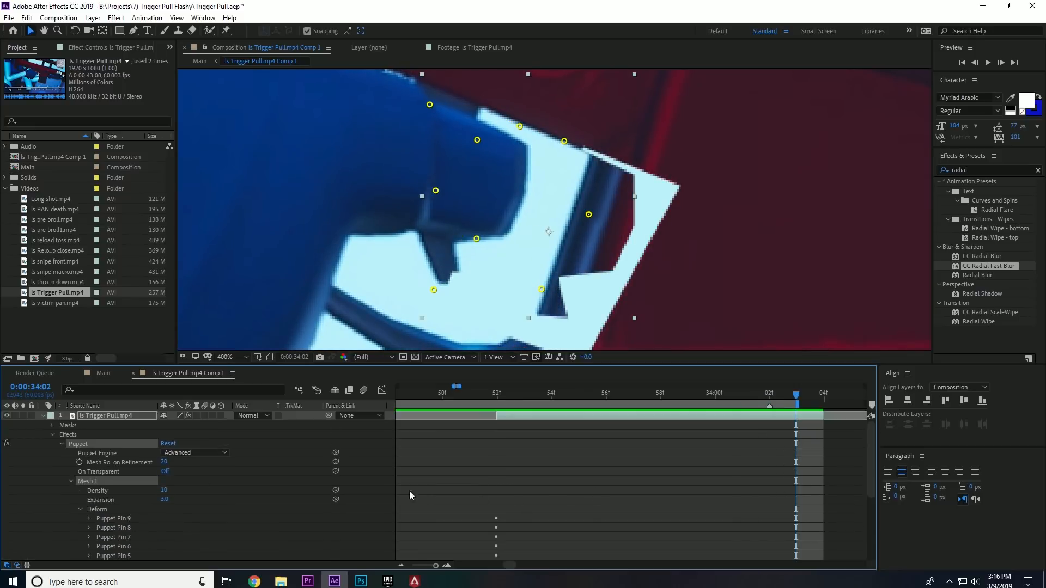
Start keyframing the Position of Medium Cyan Solid 1 at 0:00:33:51 and move it to about 945, 536 at 0:00:33:55.
left_click(42, 417)
scroll(462, 306, "down", 2)
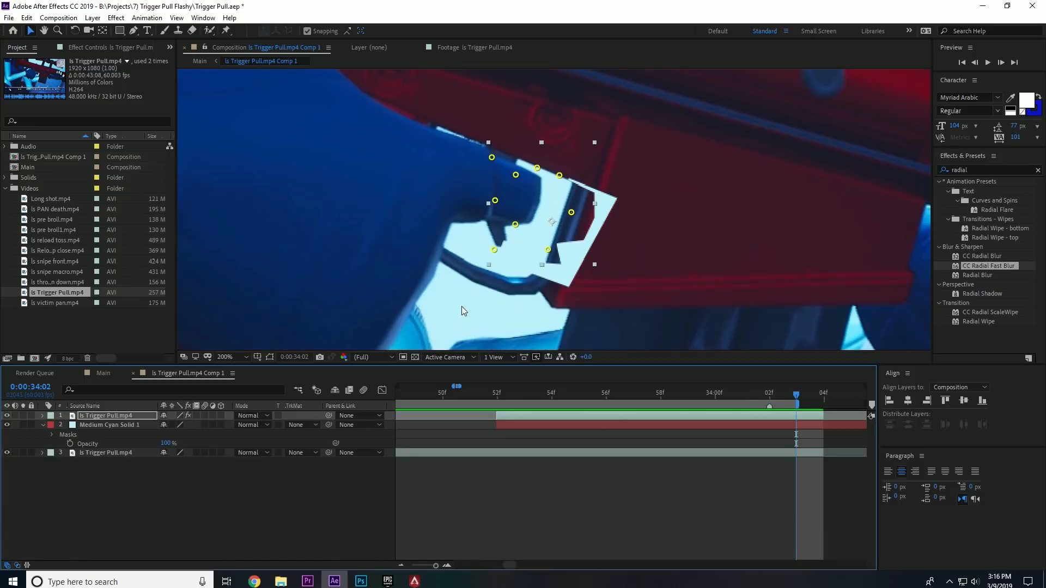
left_click(539, 426)
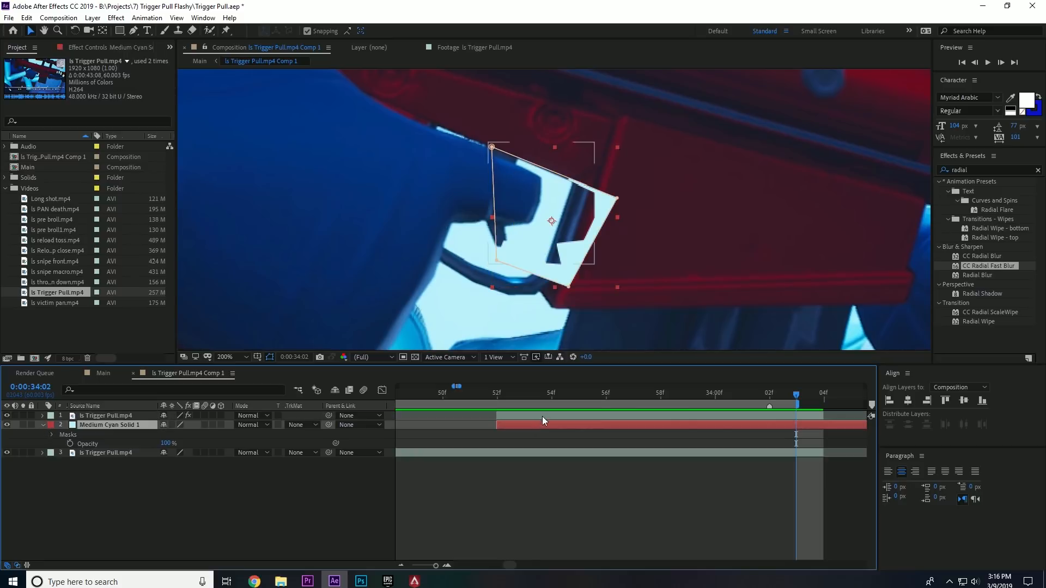
left_click(503, 397)
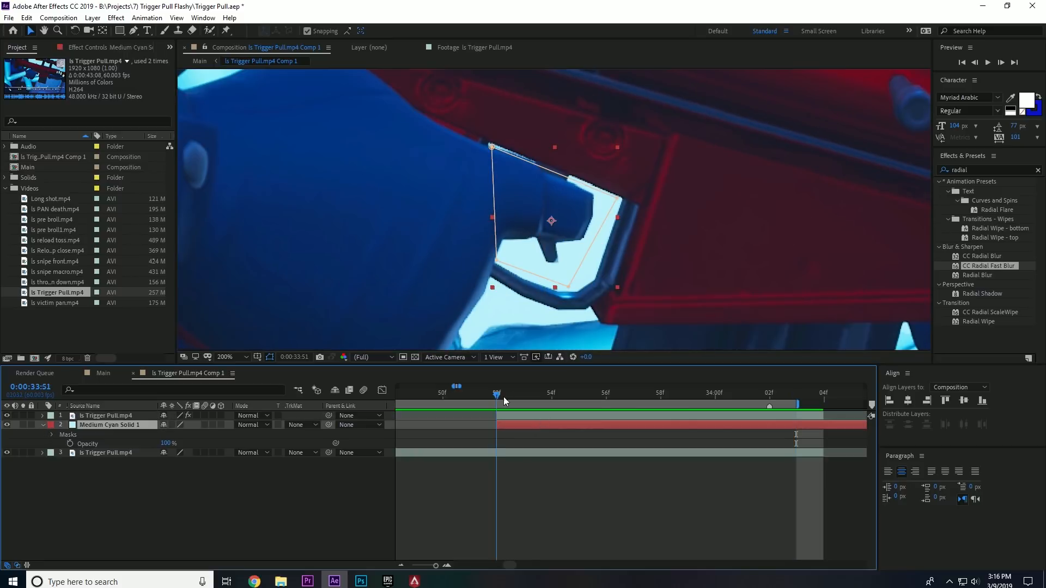
double_click(44, 426)
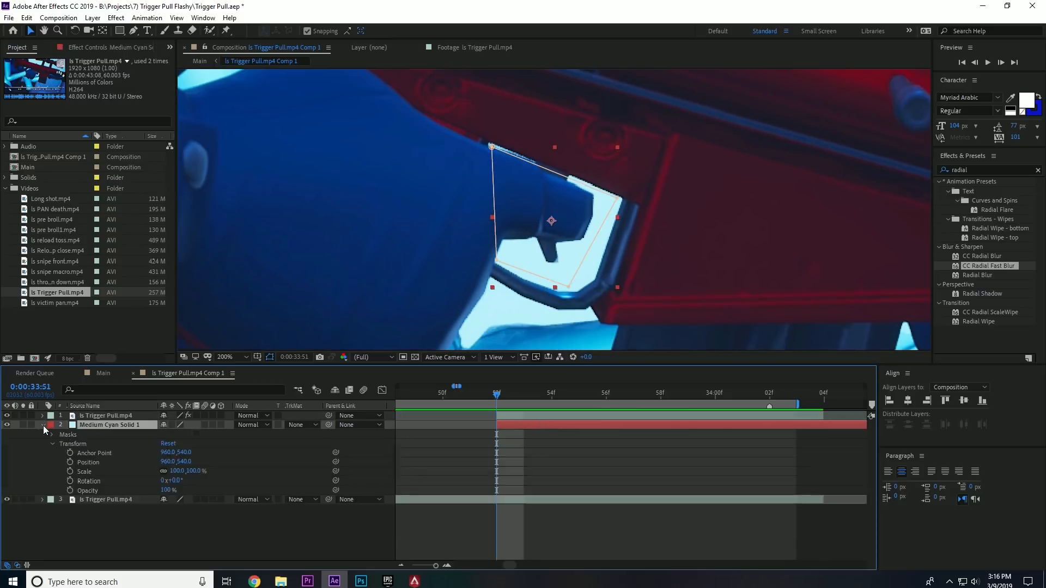
left_click(70, 463)
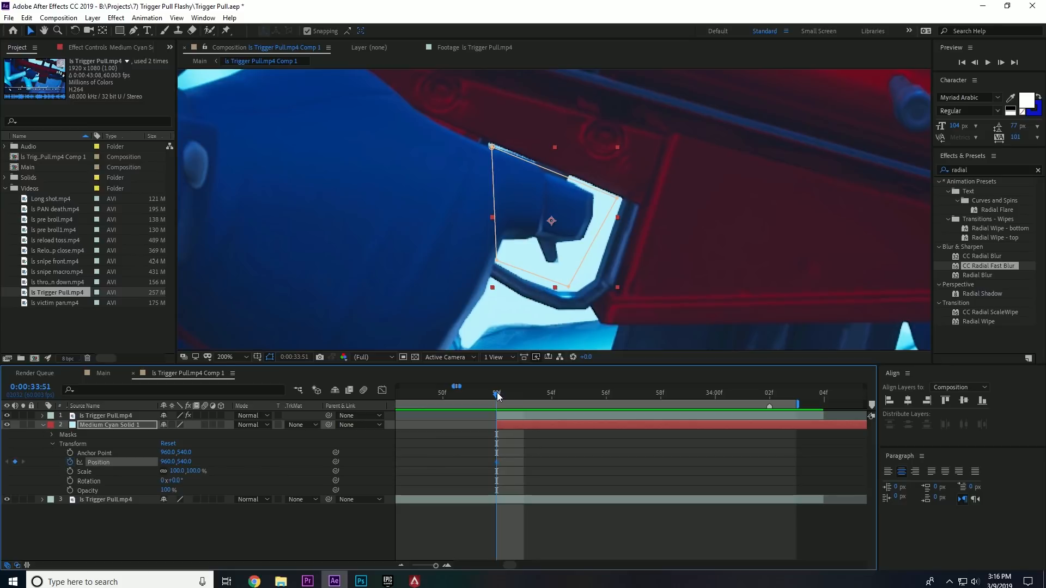
left_click_drag(498, 396, 597, 414)
mouse_move(580, 228)
left_mouse_down()
mouse_move(555, 230)
mouse_move(565, 226)
left_mouse_up()
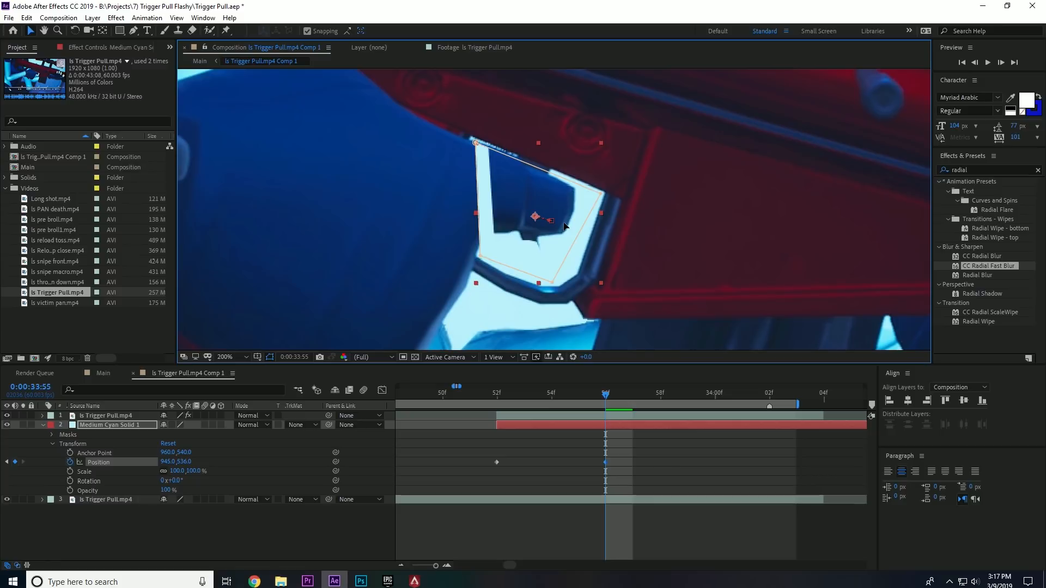
Keyframe Medium Cyan Solid 1 at 0:00:34:02 by moving it to about 915, 525, over the trigger guard opening.
left_click_drag(607, 398, 779, 415)
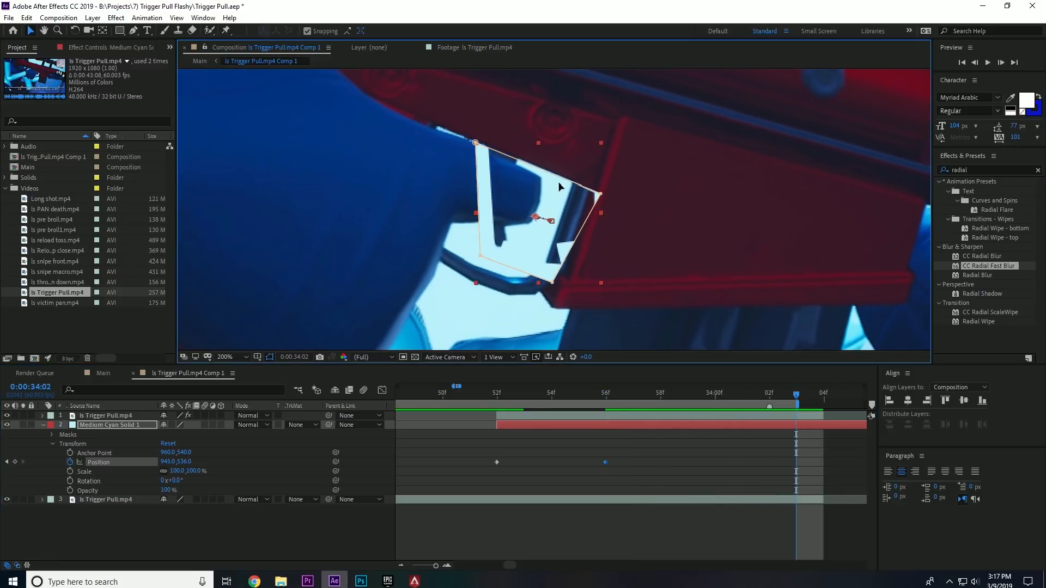
left_click_drag(546, 176, 512, 165)
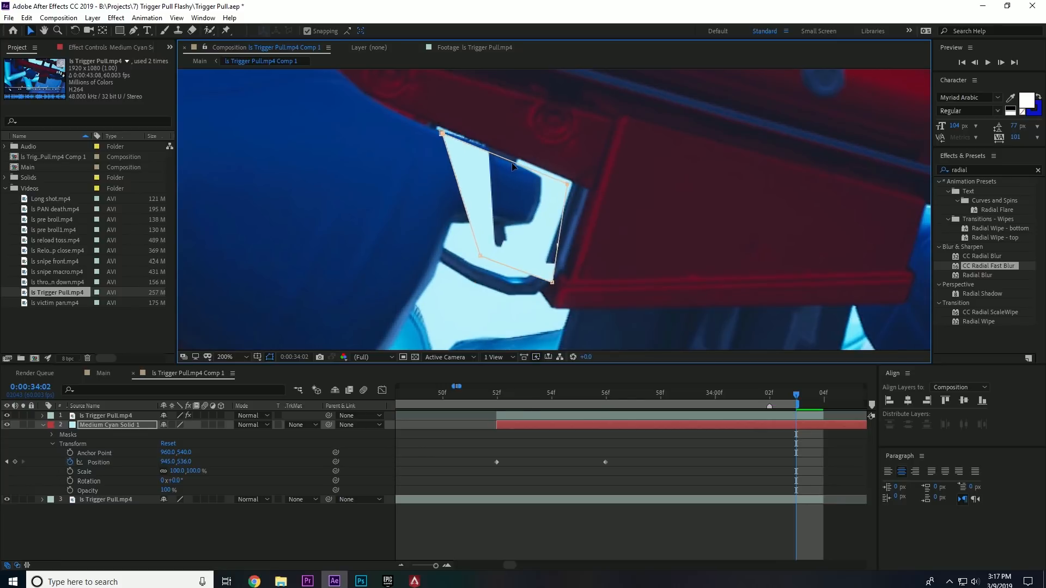
key("ctrl+z")
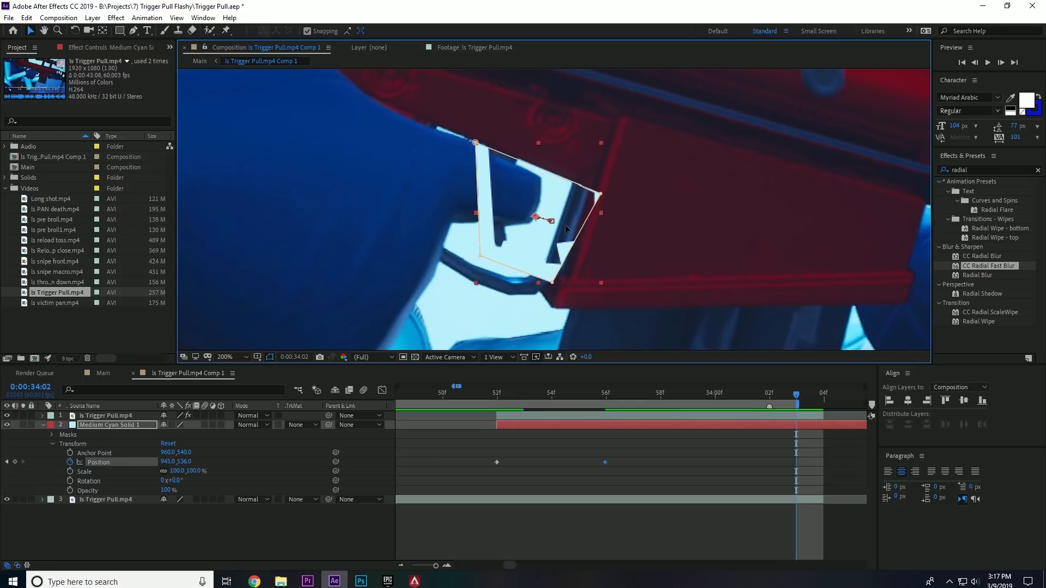
left_click(564, 224)
left_click_drag(560, 222, 561, 226)
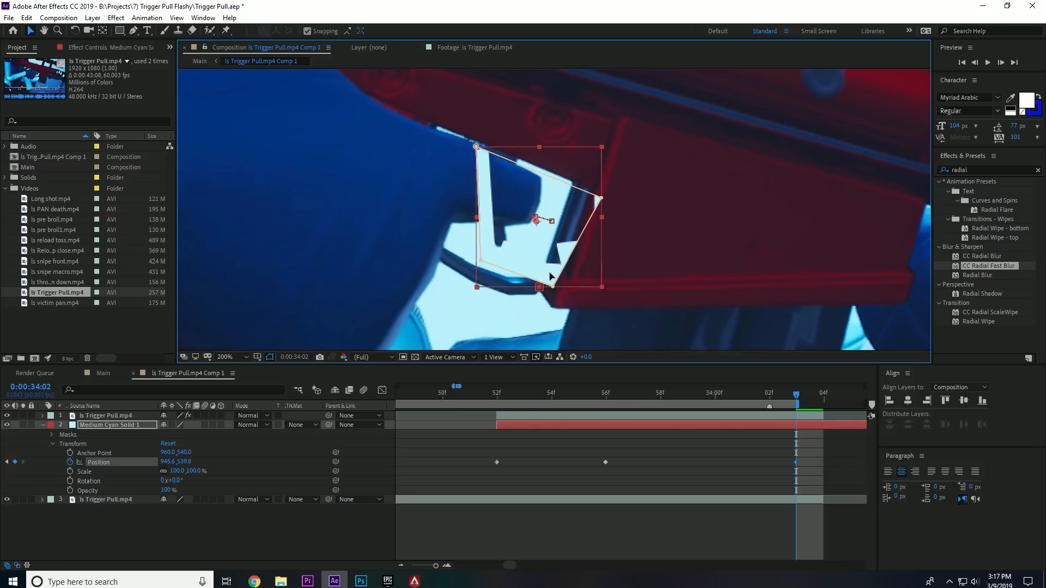
left_click_drag(550, 277, 517, 260)
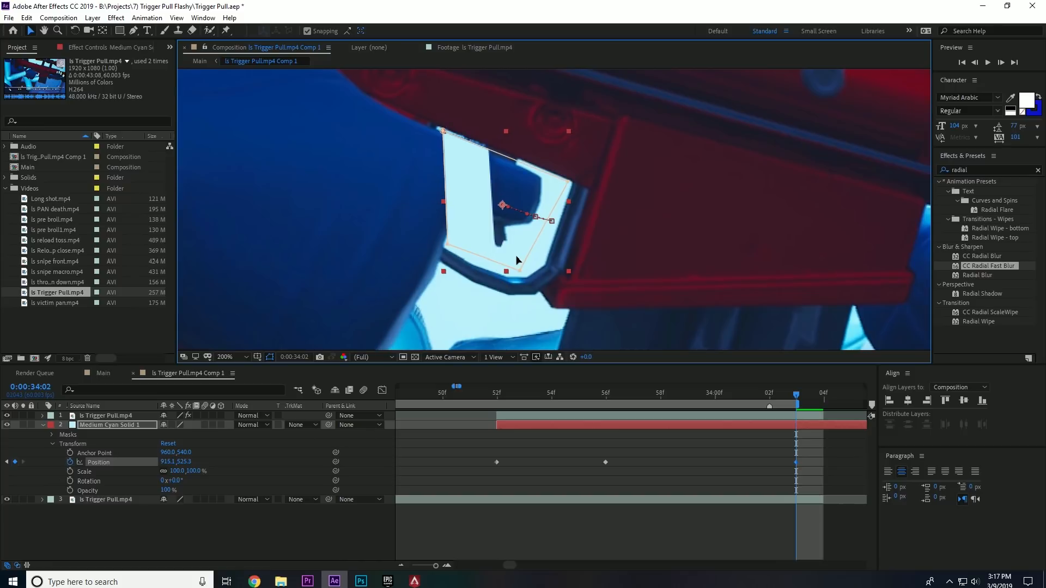
Start keyframing the Mask Path of Mask 1 on the masked finger layer at 0:00:33:51.
left_click_drag(783, 393, 492, 403)
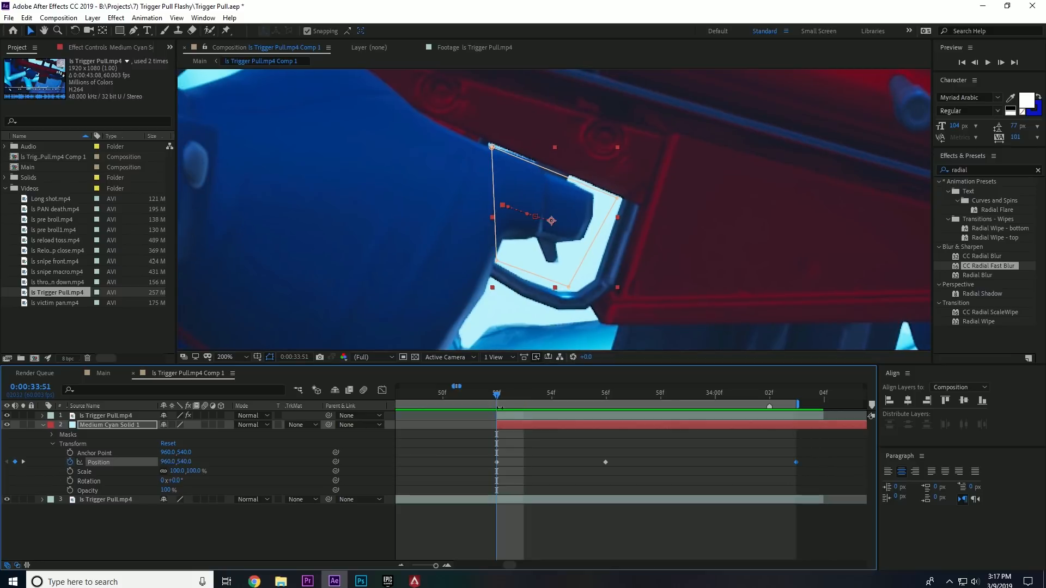
left_click(509, 416)
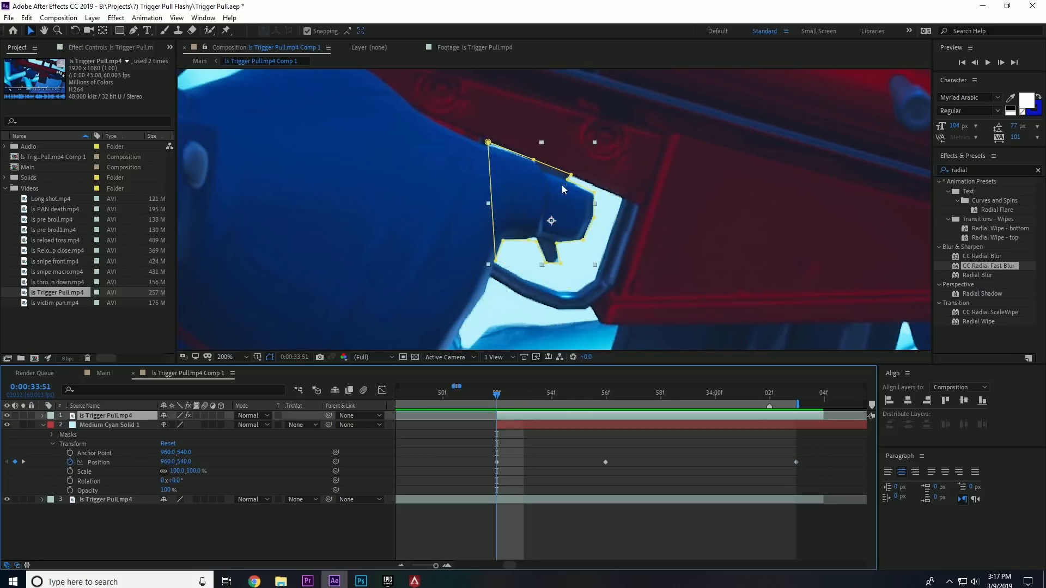
left_click(42, 416)
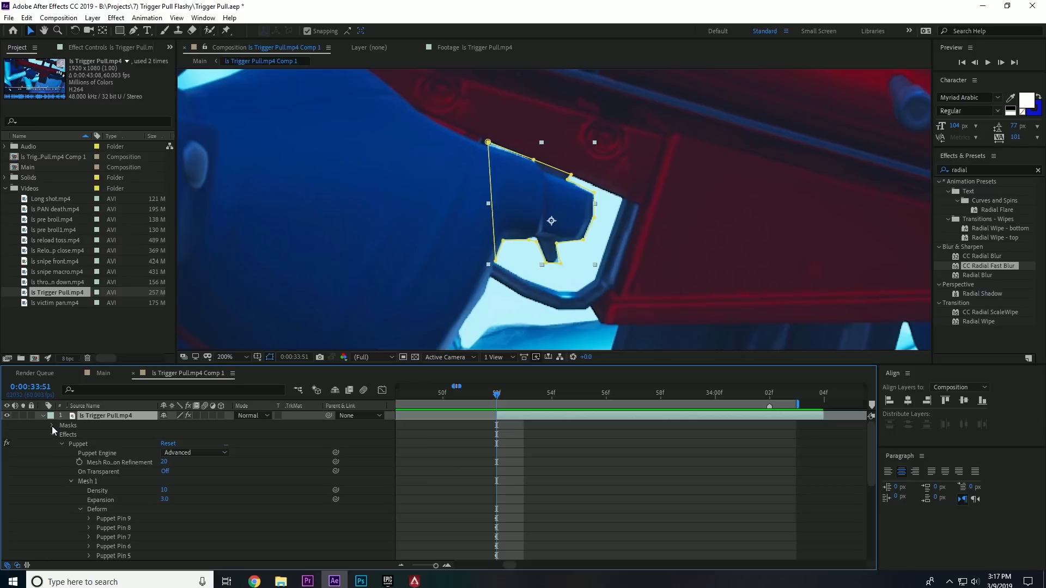
left_click(50, 426)
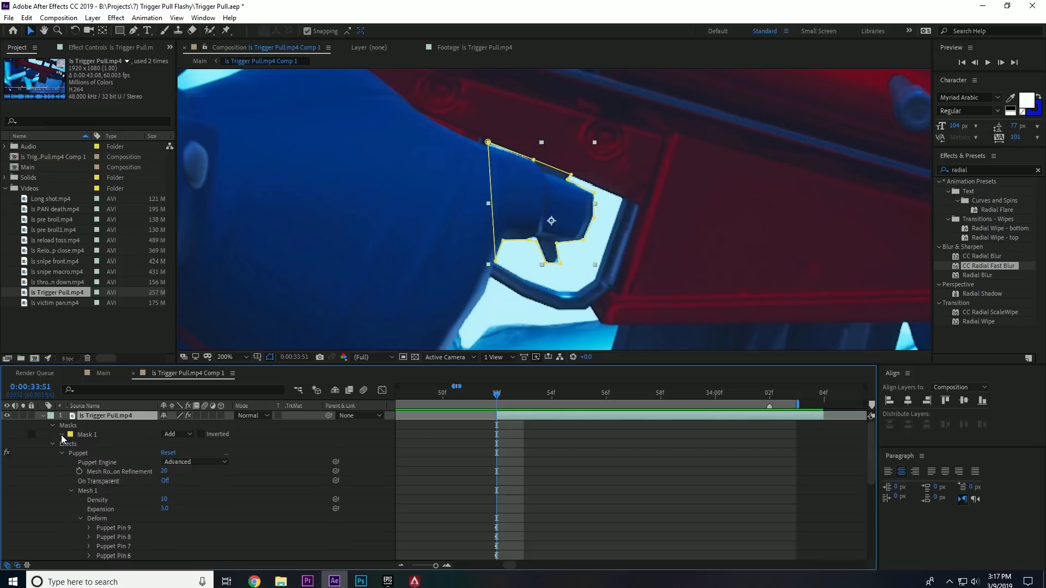
left_click(61, 435)
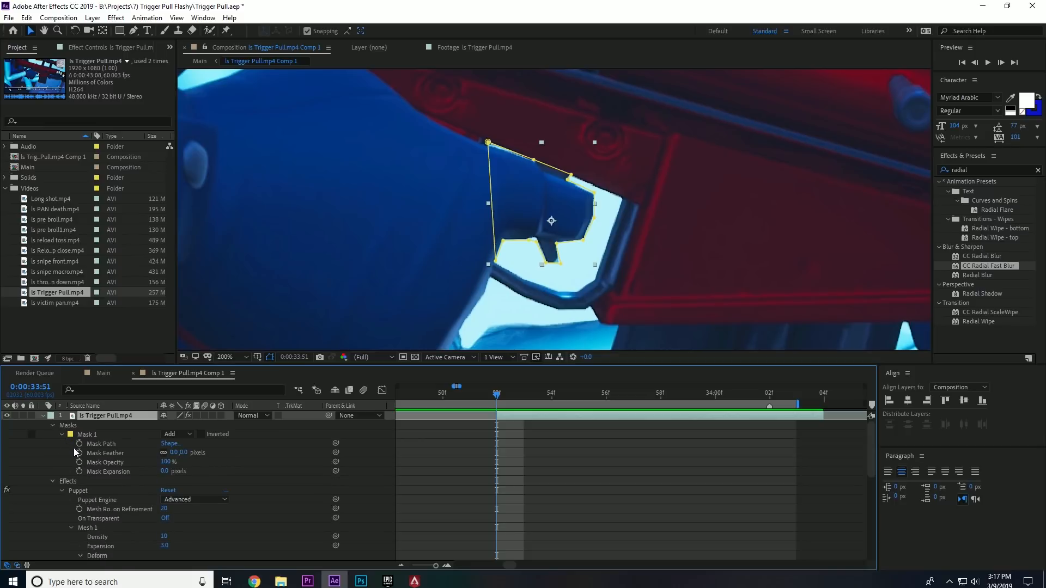
left_click(79, 443)
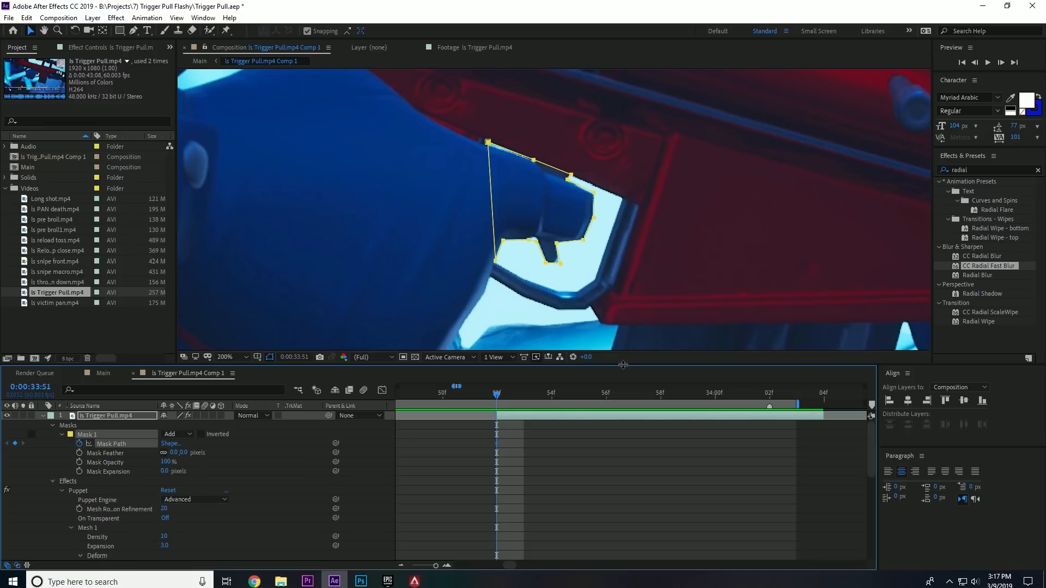
Move the whole finger mask to fit around the finger at 0:00:33:56 and again at 0:00:34:02, keyframing its Mask Path.
left_click_drag(495, 396, 632, 396)
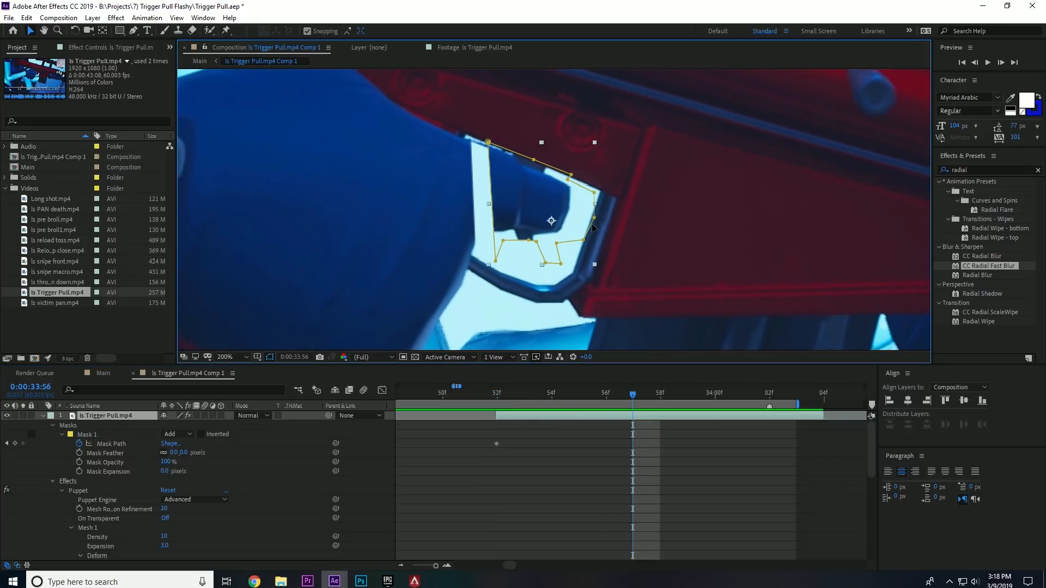
double_click(592, 228)
left_click_drag(591, 229, 567, 222)
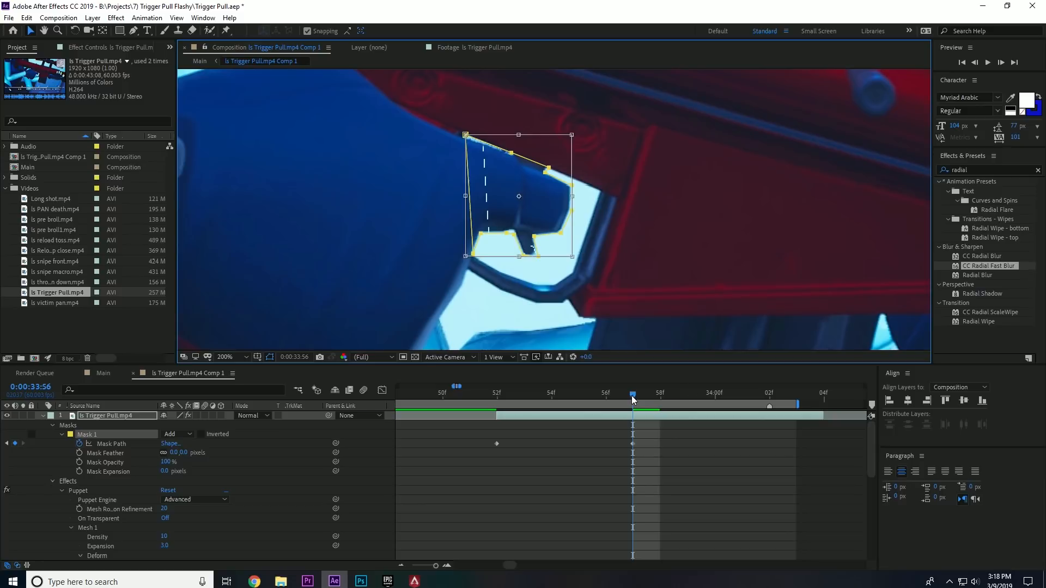
left_click_drag(632, 399, 792, 431)
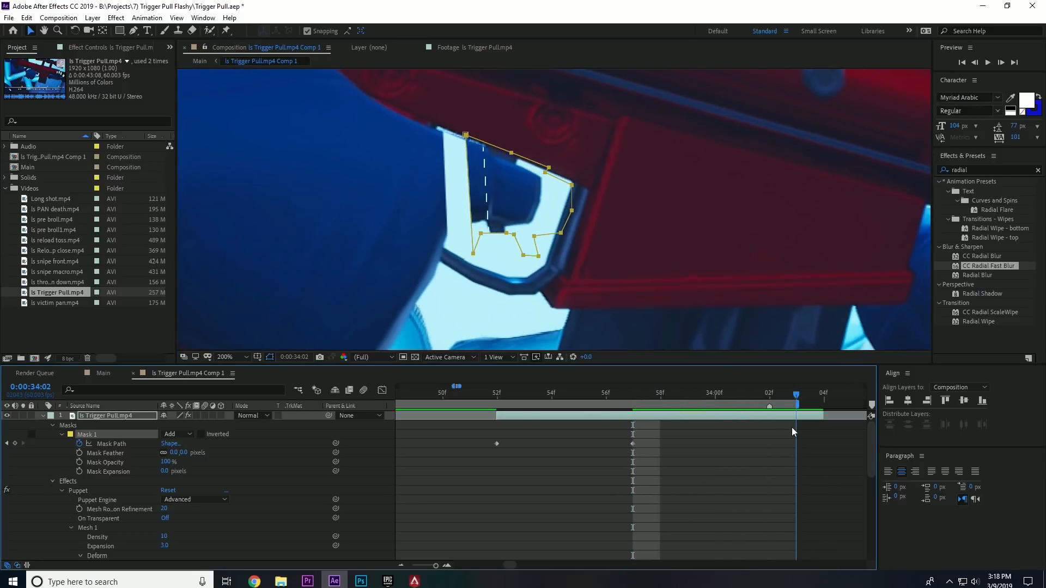
left_click_drag(531, 162, 503, 155)
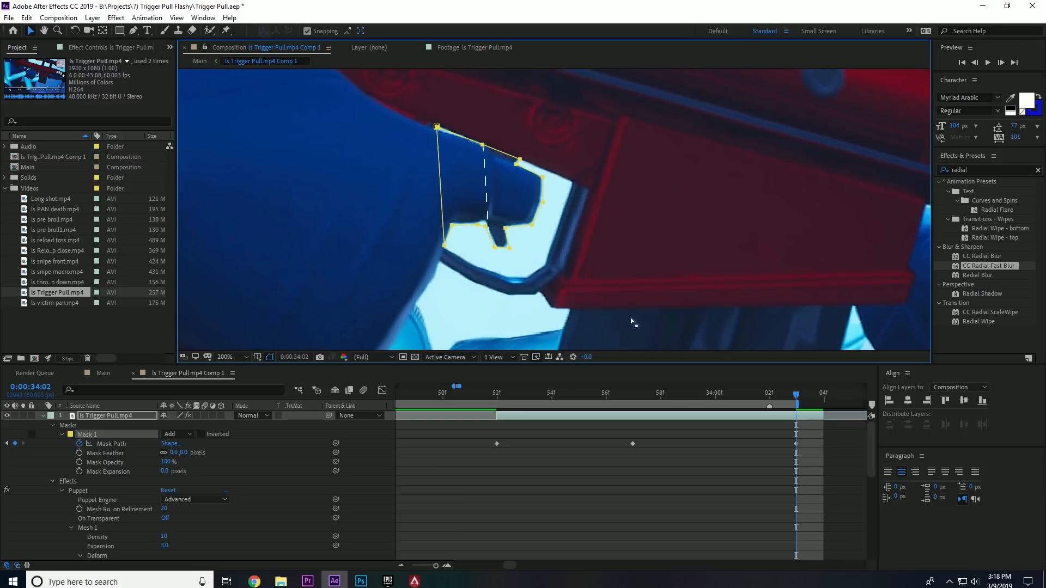
left_click_drag(796, 398, 670, 403)
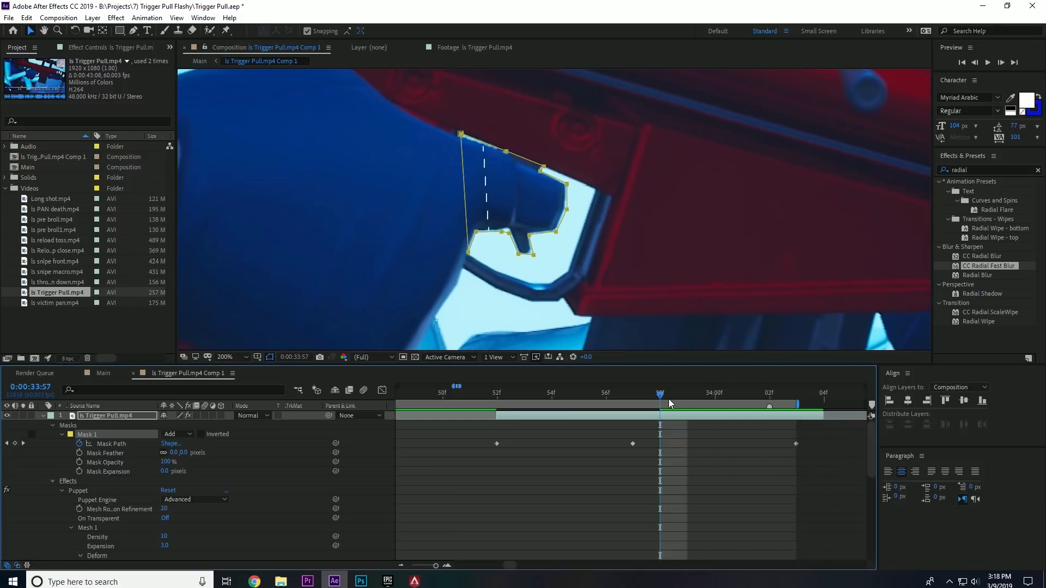
Adjust the motion path of Medium Cyan Solid 1 at 0:00:33:57 and pull its two hand-side mask points inward past the dashed seam.
left_click(488, 201)
scroll(607, 423, "down", 5)
scroll(625, 483, "down", 1)
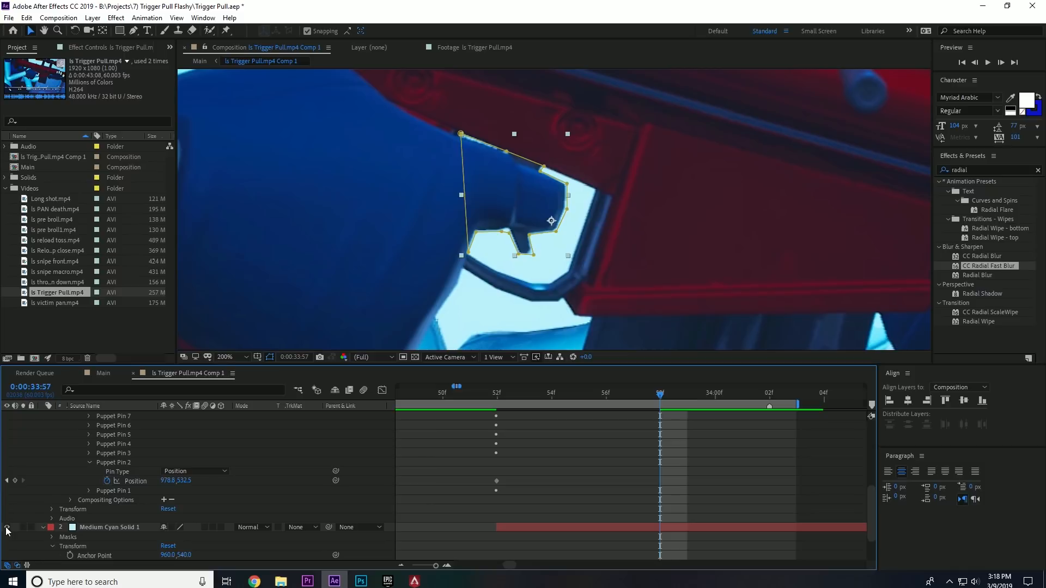
left_click(550, 528)
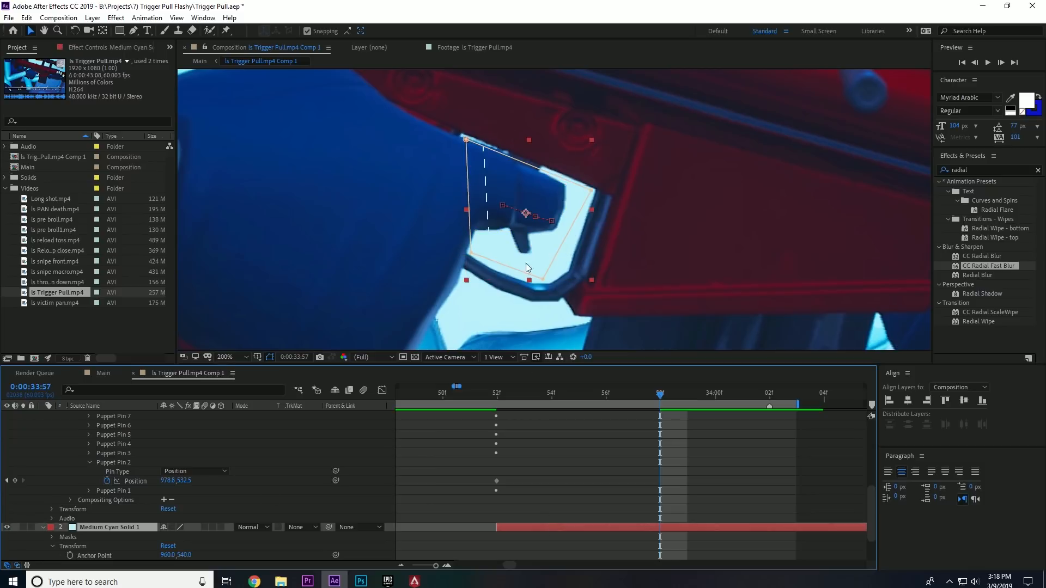
left_click_drag(503, 206, 535, 217)
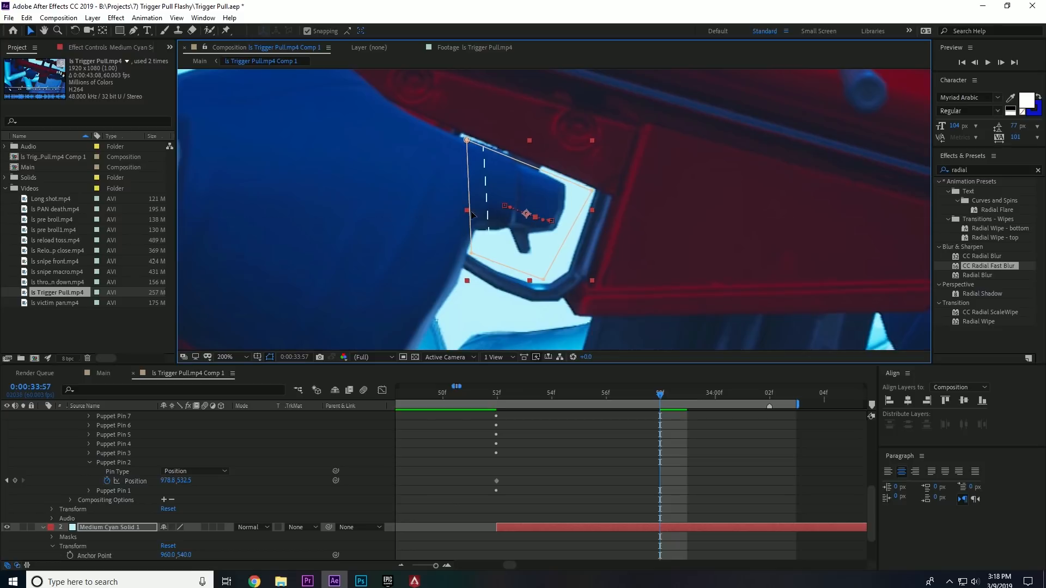
left_click_drag(466, 141, 488, 148)
left_click_drag(472, 252, 494, 248)
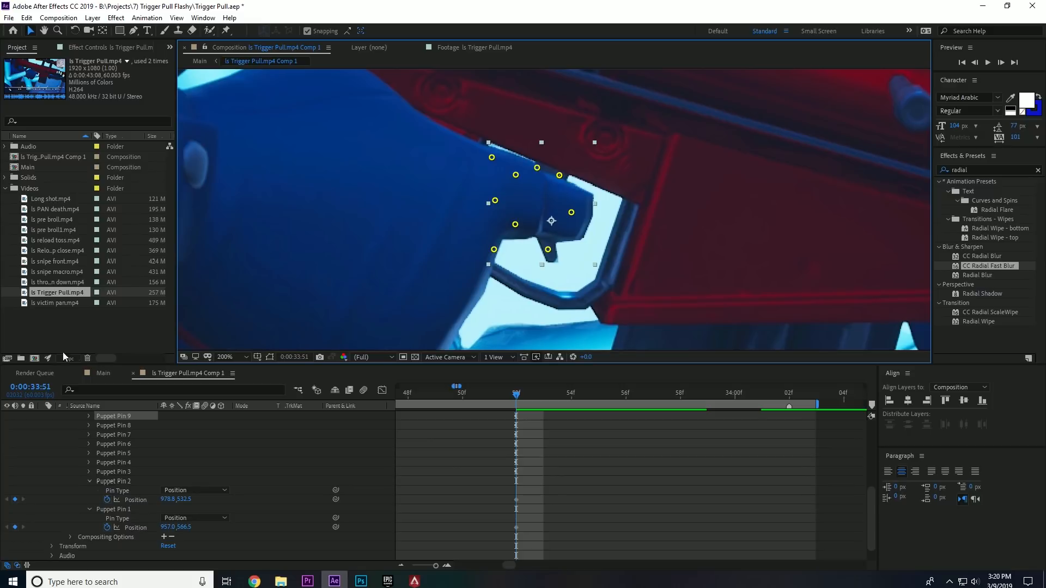
At 0:00:33:56, move the finger and trigger puppet pins back, placing Puppet Pin 2 at about 954, 525 and Puppet Pin 1 at about 935, 555.
scroll(120, 508, "down", 1)
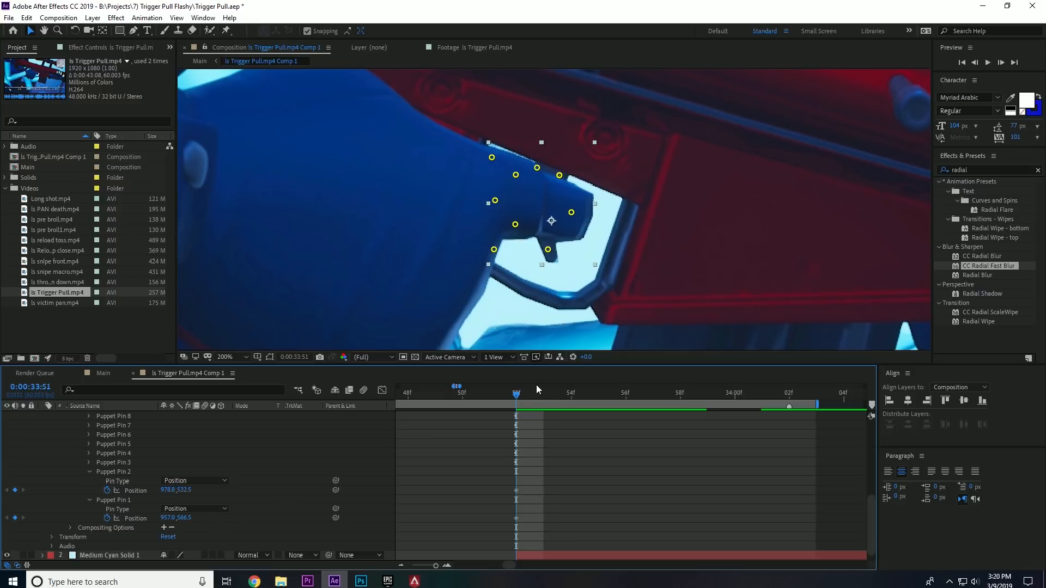
left_click_drag(529, 393, 652, 419)
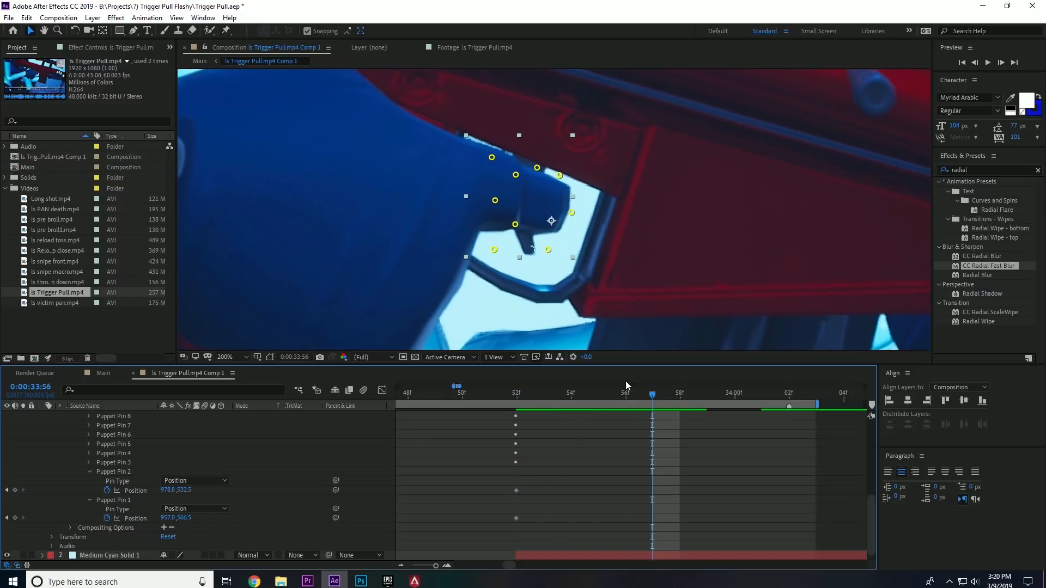
left_click_drag(548, 250, 540, 252)
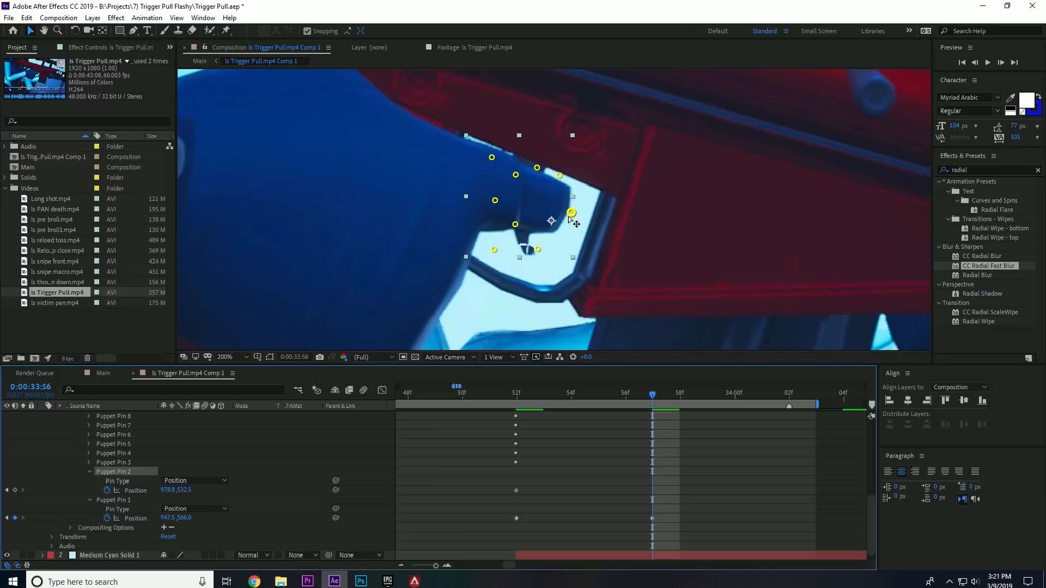
left_click_drag(569, 216, 530, 165)
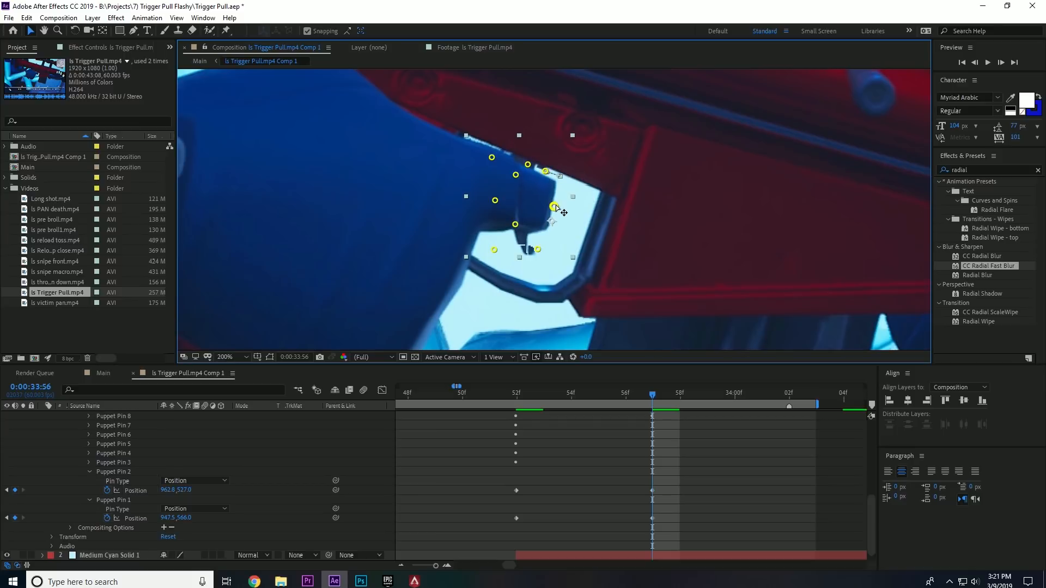
left_click_drag(557, 208, 507, 221)
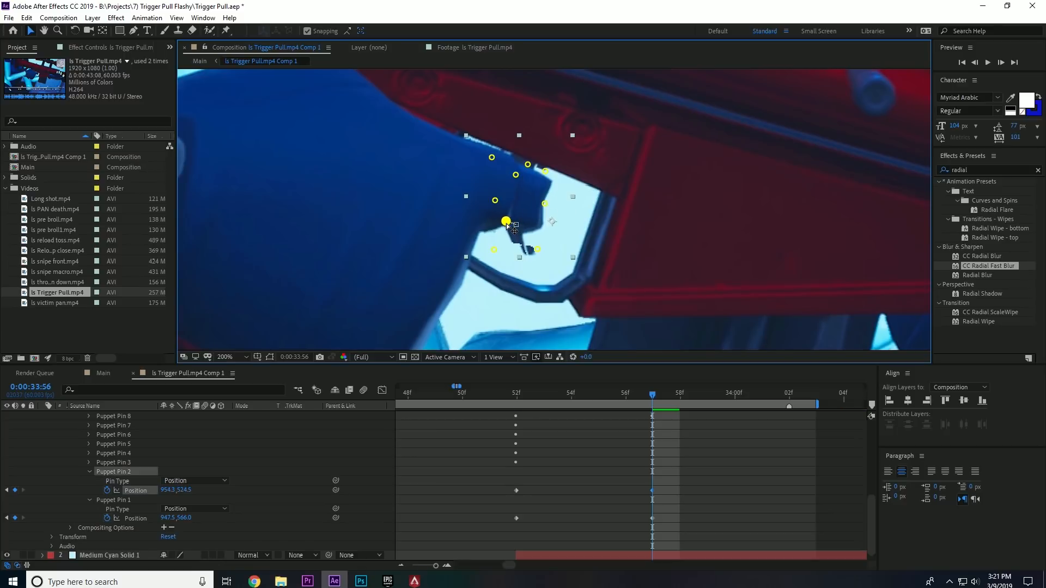
left_click(529, 249)
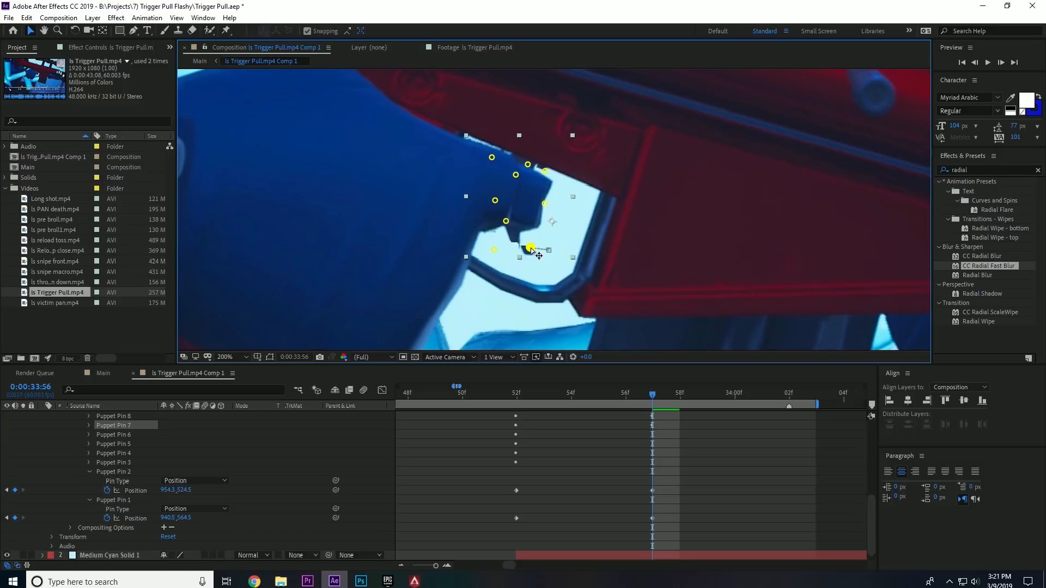
mouse_move(538, 256)
left_mouse_down()
mouse_move(533, 239)
mouse_move(547, 244)
left_mouse_up()
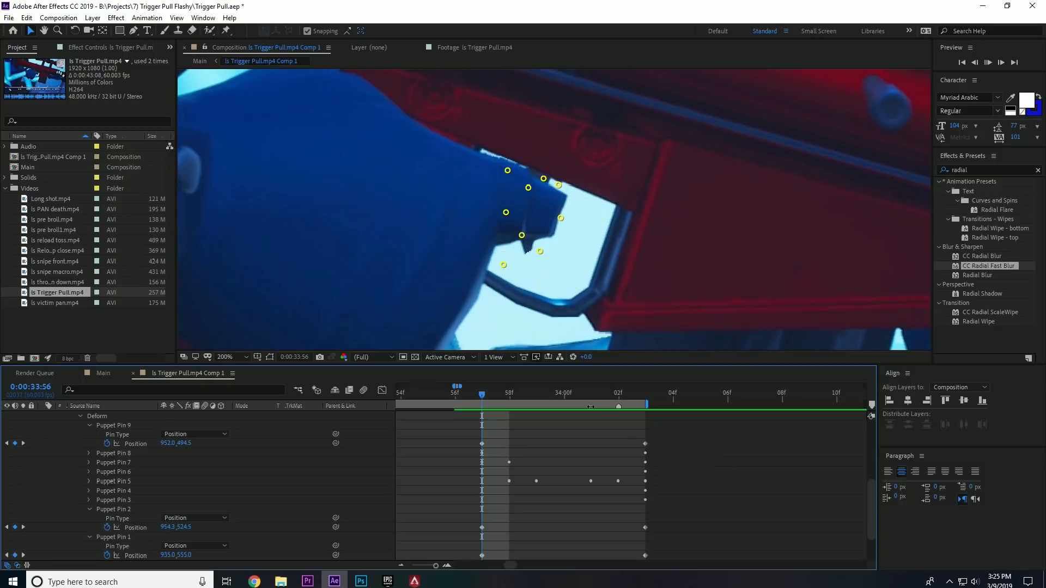
Scrub through the frames around 0:00:33:44 to check the puppet animation of the trigger finger.
left_click_drag(482, 393, 441, 406)
key("shift+Page_Up")
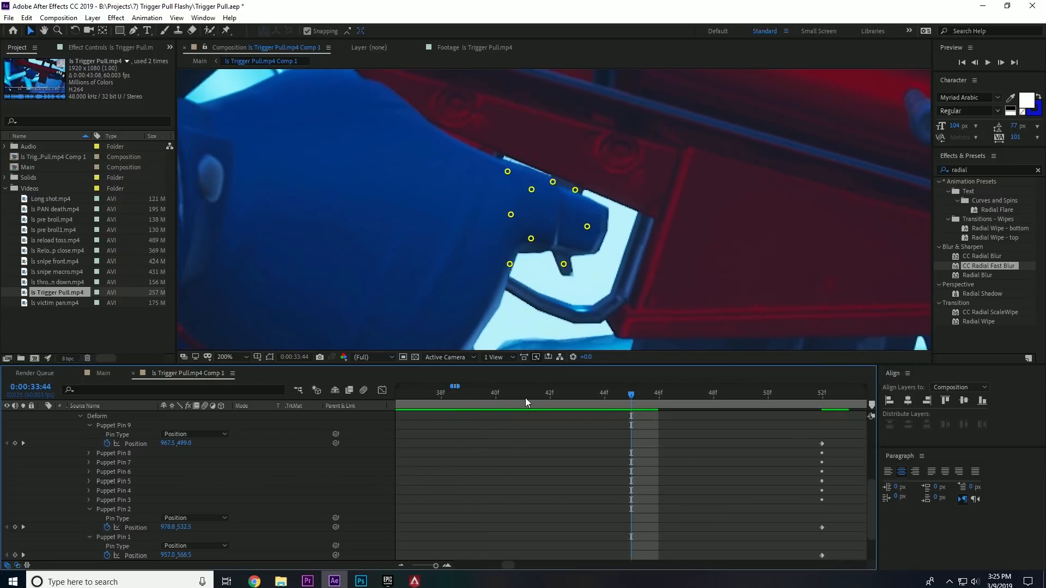
left_click_drag(525, 397, 648, 434)
left_click_drag(459, 386, 450, 386)
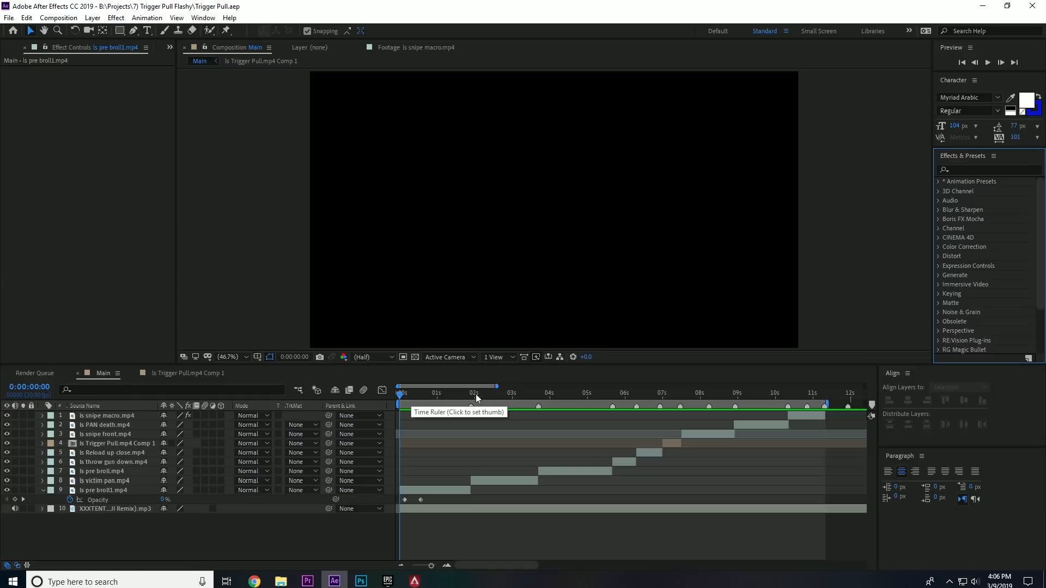
Preview the Main composition from the beginning at a lower volume and scrub through it to the trigger pull clip.
left_click_drag(496, 387, 510, 386)
left_click_drag(426, 394, 368, 449)
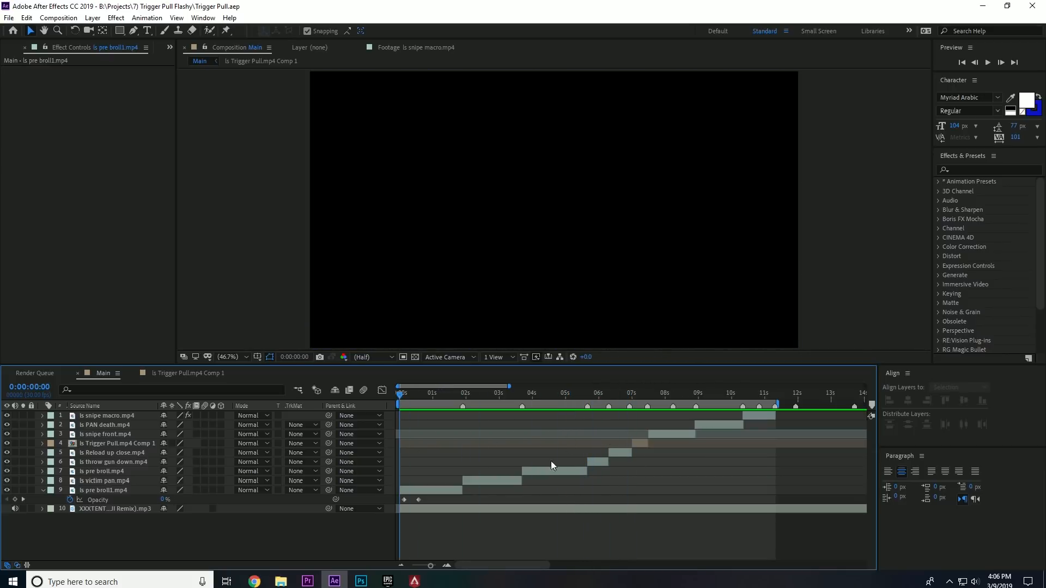
key("space")
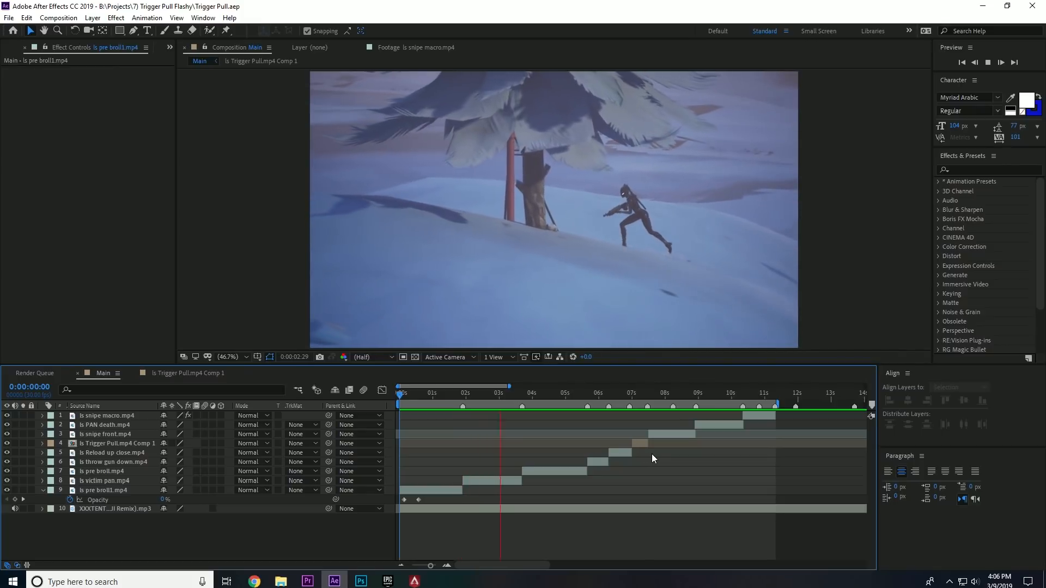
key("XF86AudioLowerVolume")
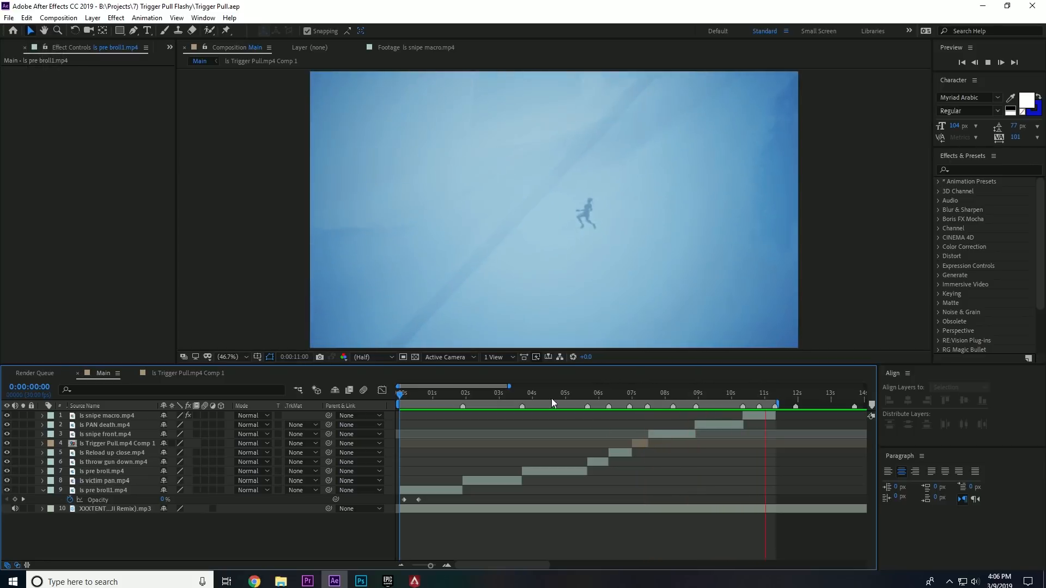
left_click(417, 399)
key("XF86AudioLowerVolume")
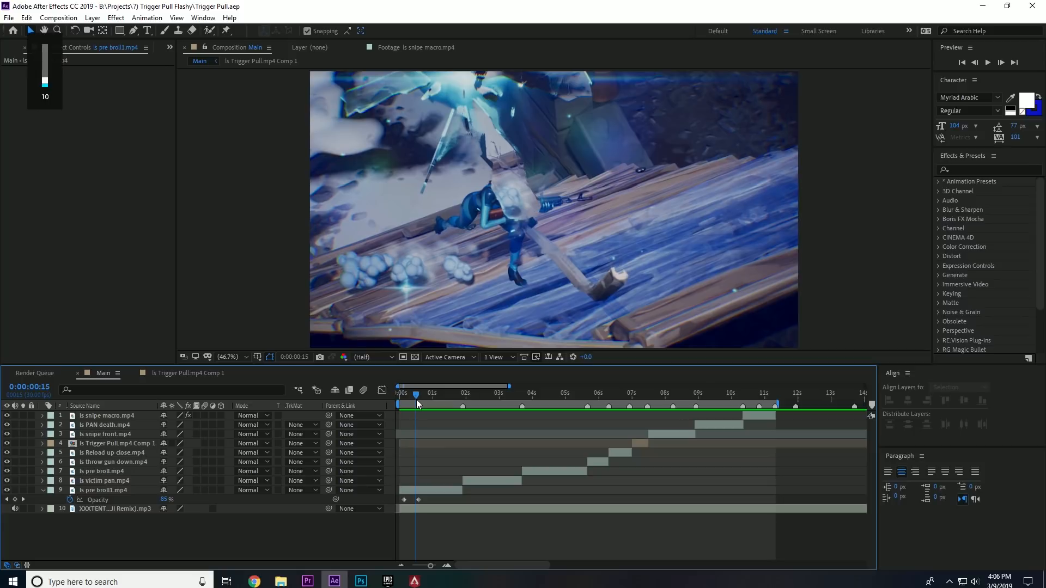
left_click_drag(416, 400, 638, 453)
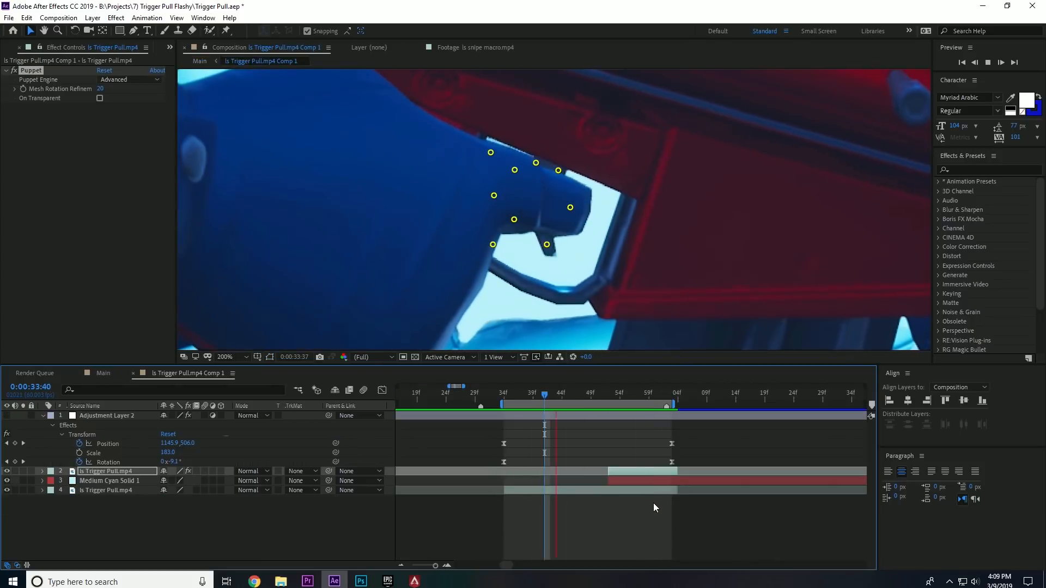
Preview the trigger pull composition at 50% magnification, replaying the finger movement from 0:00:33:36.
left_click(580, 400)
scroll(555, 267, "down", 2)
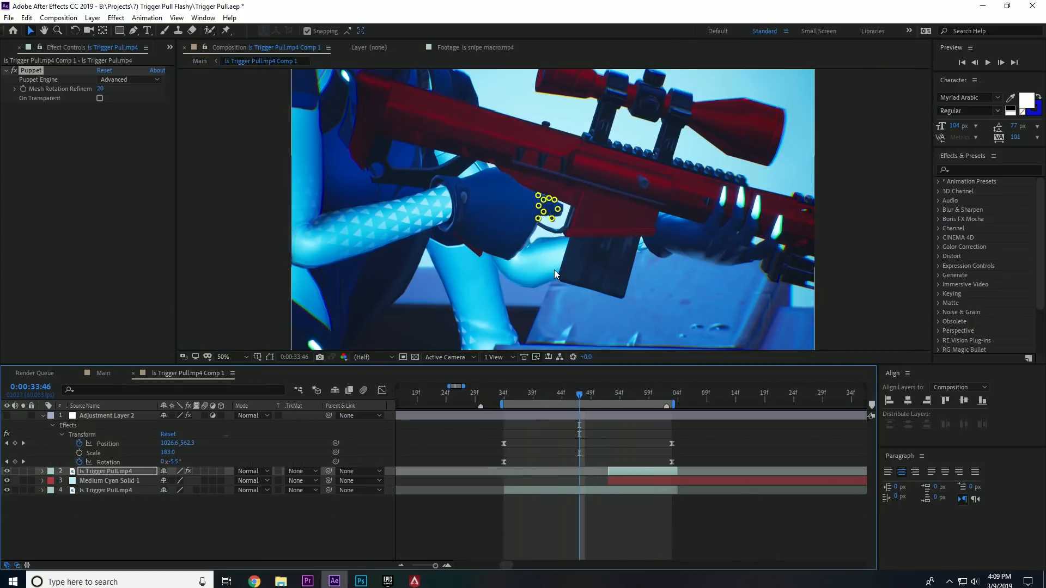
left_click(682, 507)
key("space")
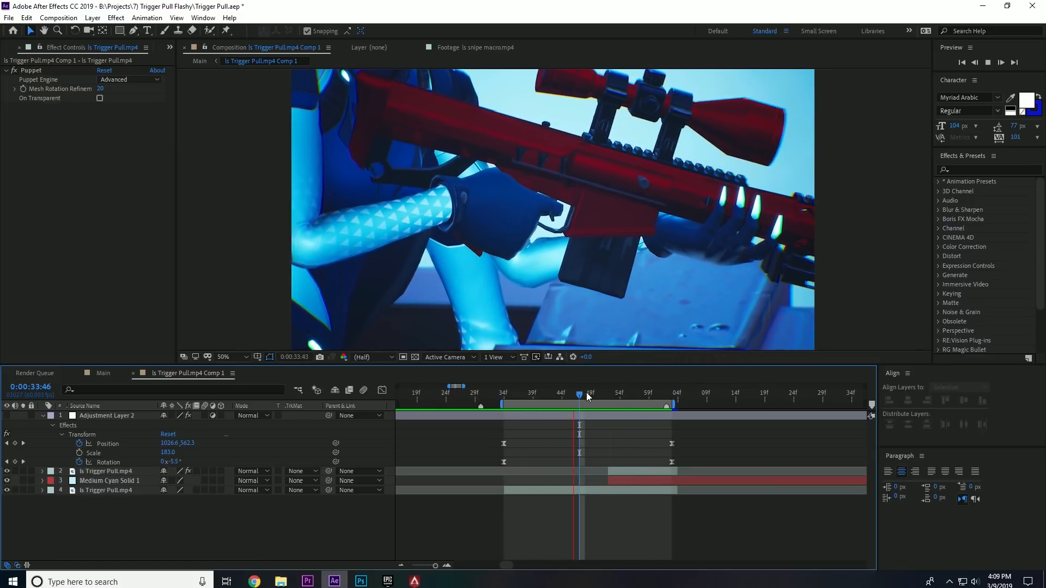
left_click(556, 392)
left_click(521, 399)
key("space")
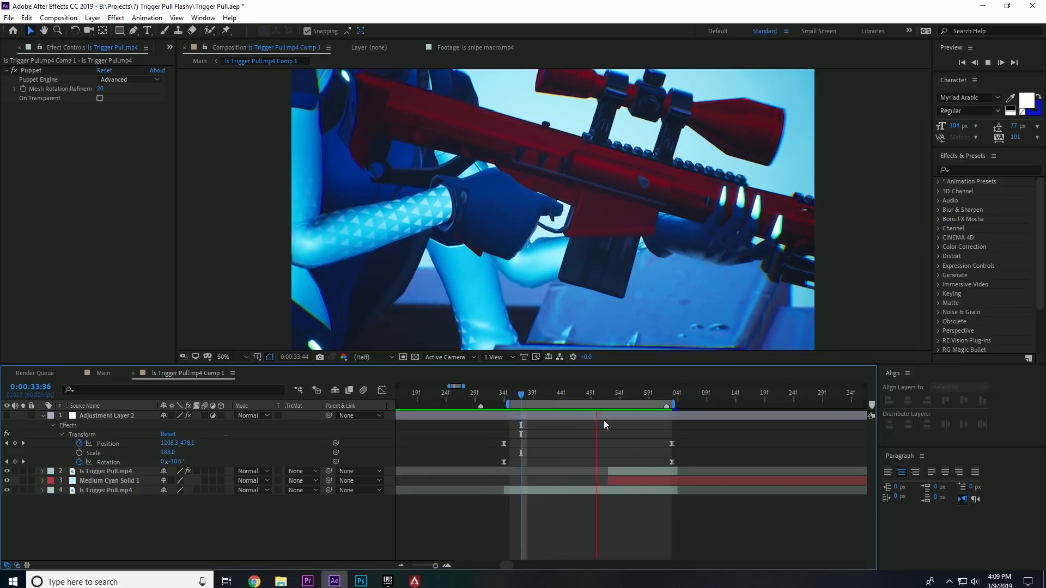
left_click(586, 393)
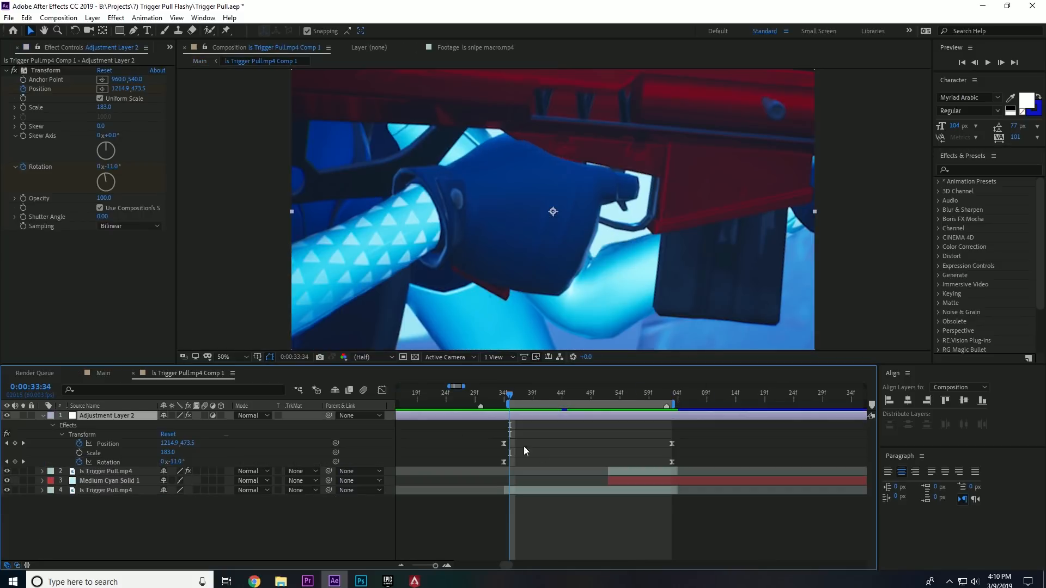
Collapse the adjustment layer, close the trigger pull composition and preview Main from 0:00:05:09 through the trigger pull clip.
left_click(43, 415)
left_click(133, 373)
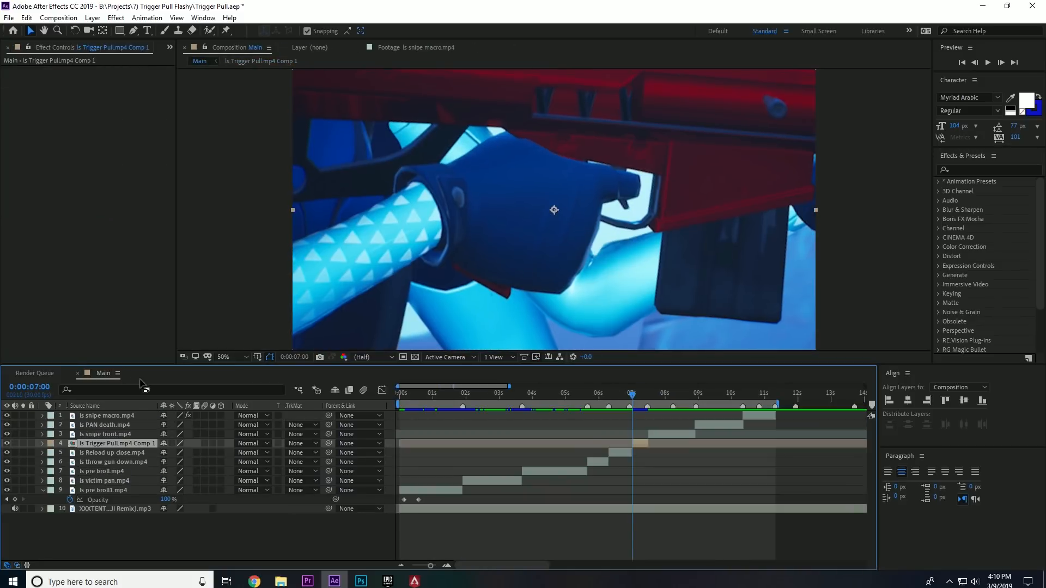
left_click_drag(643, 392, 576, 410)
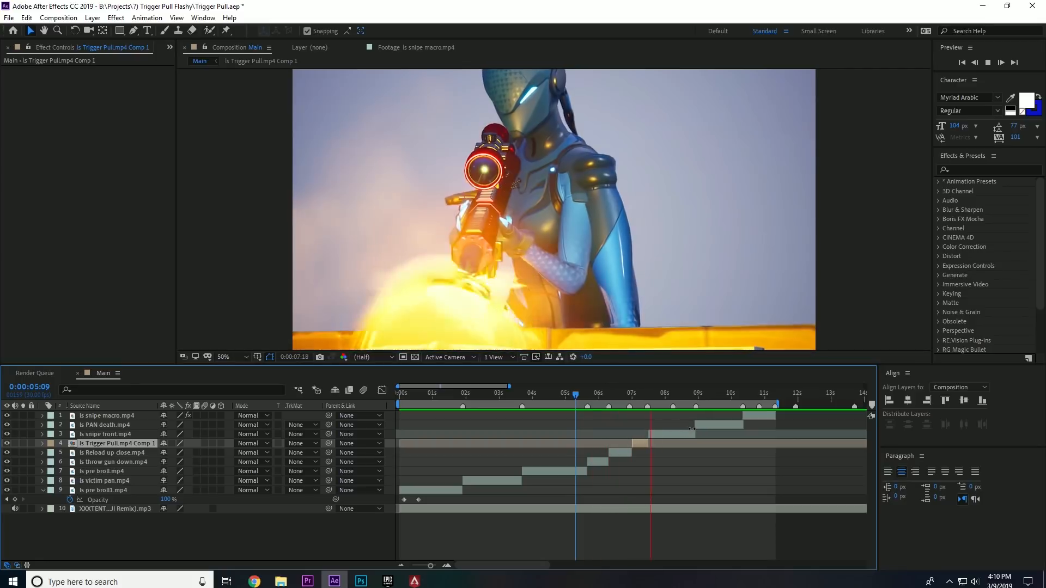
left_click(635, 395)
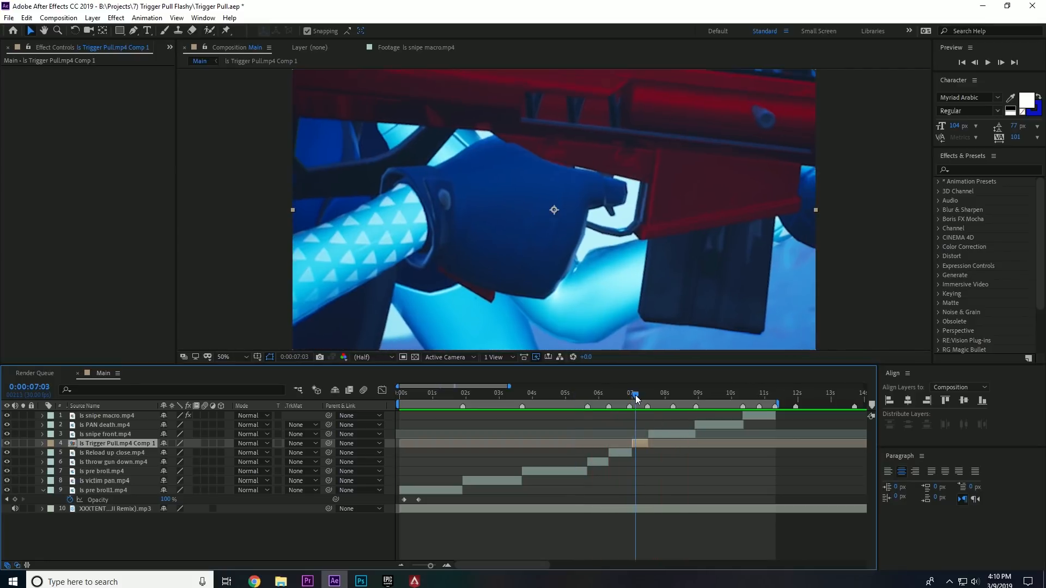
Add a new adjustment layer to the Main composition and place it directly above the victim pan clip.
left_click_drag(636, 399, 460, 396)
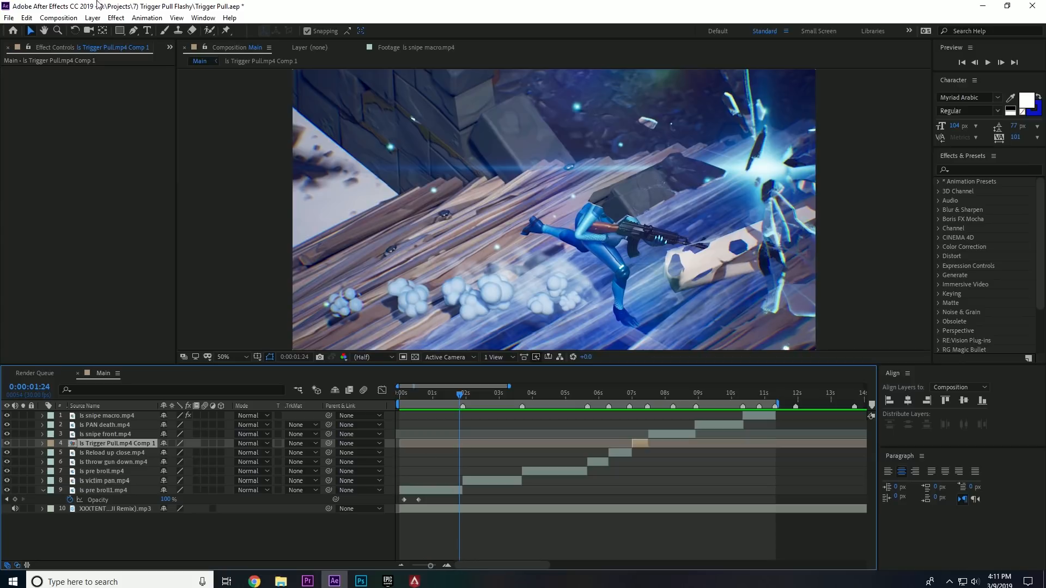
left_click(92, 18)
mouse_move(164, 31)
left_click(318, 103)
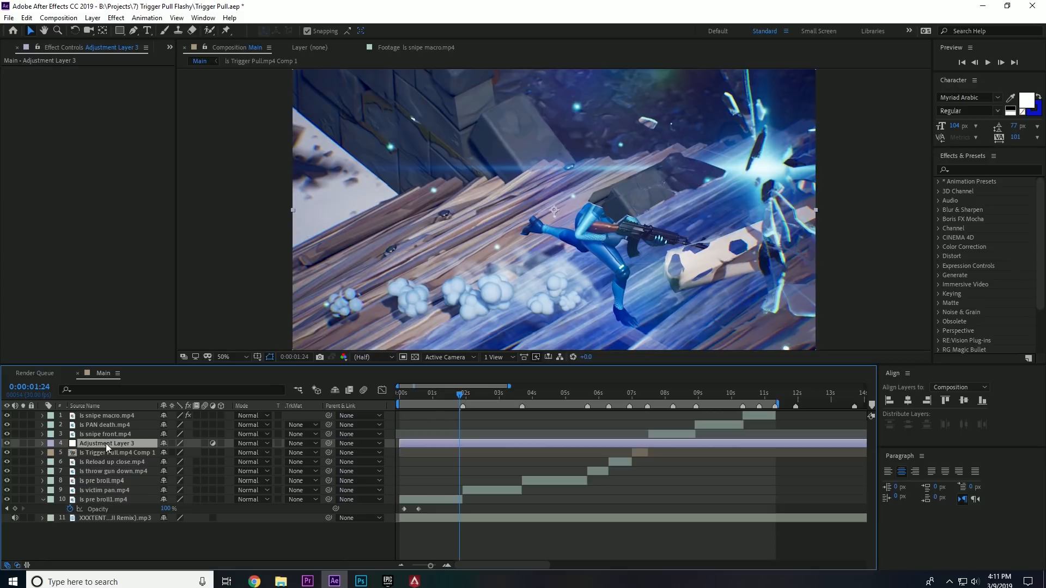
left_click_drag(105, 443, 105, 487)
Trim the end of the new adjustment layer to 0:00:02:12, shortly after the cut to the victim pan clip.
left_click(463, 394)
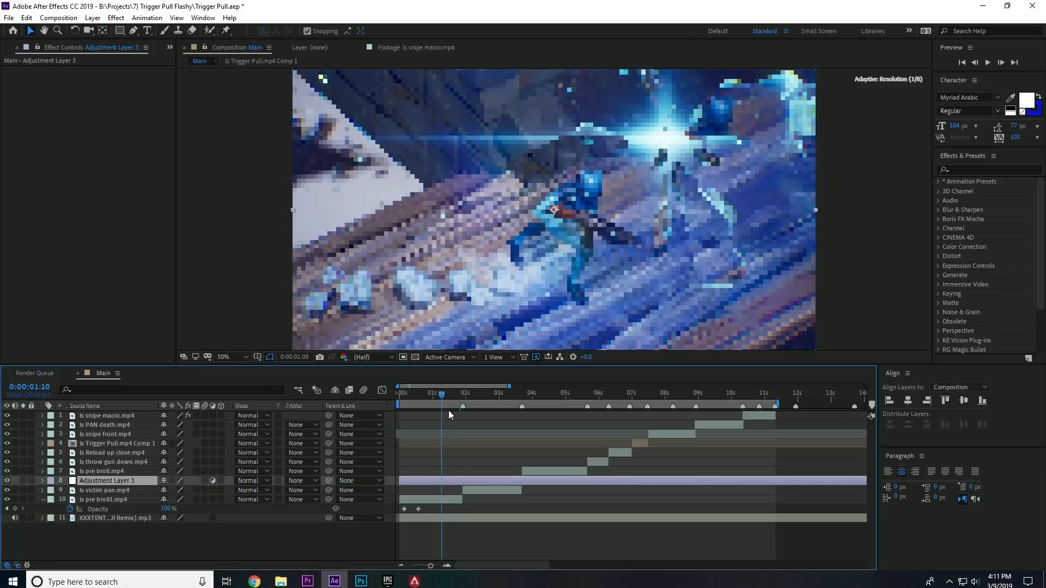
scroll(549, 401, "up", 5)
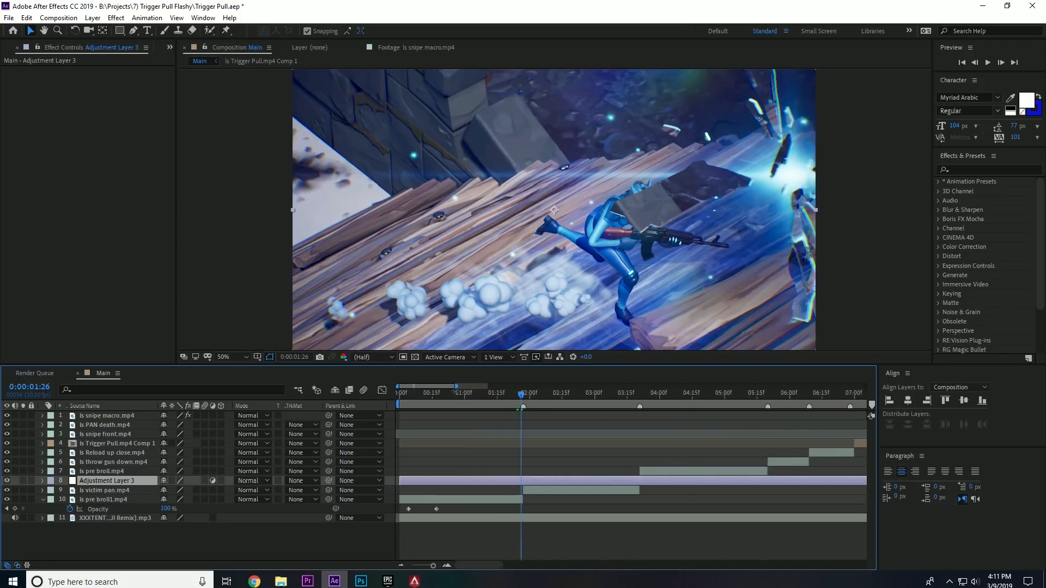
left_click_drag(549, 401, 549, 434)
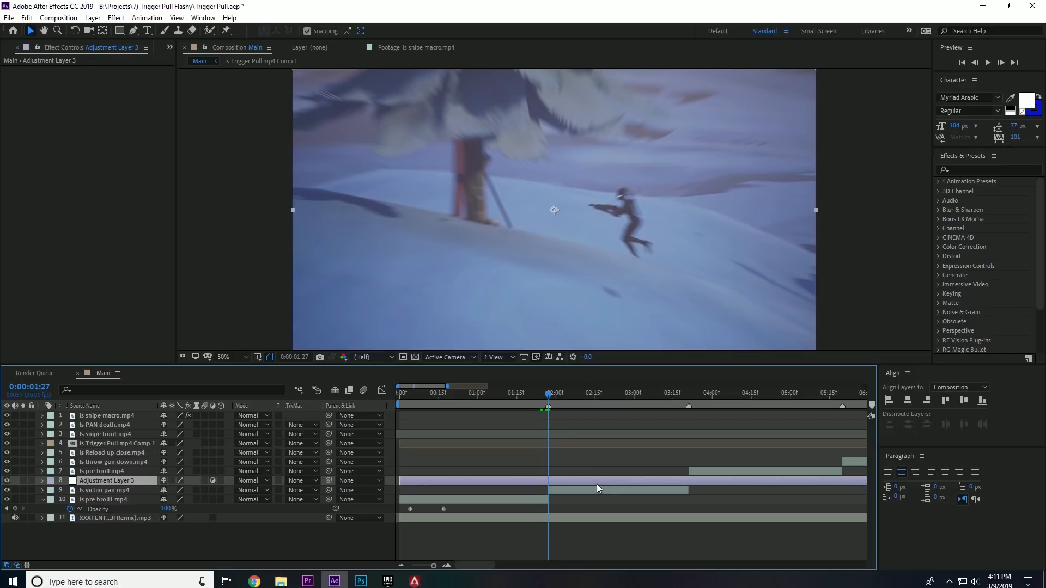
key("Page_Down")
key("Page_Down")
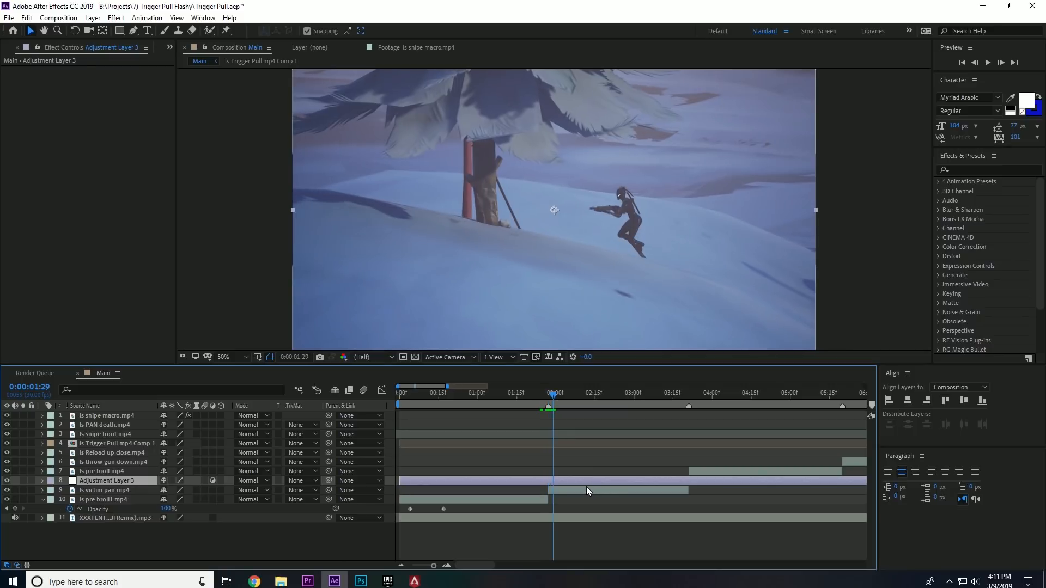
key("space")
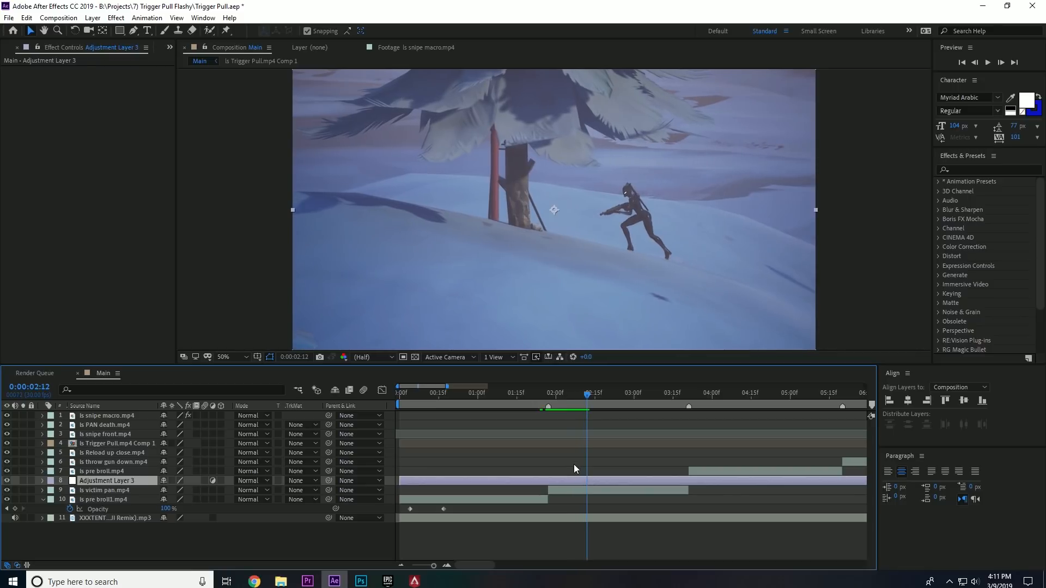
key("alt+bracketright")
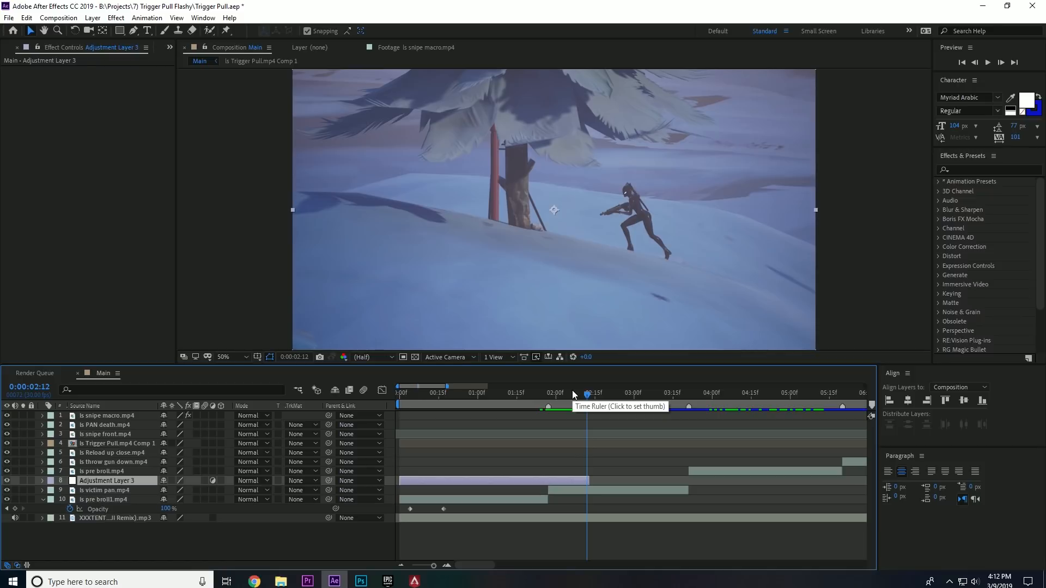
Check the cut to the victim pan clip and trim the adjustment layer's start to 0:00:01:13.
left_click_drag(574, 391, 548, 453)
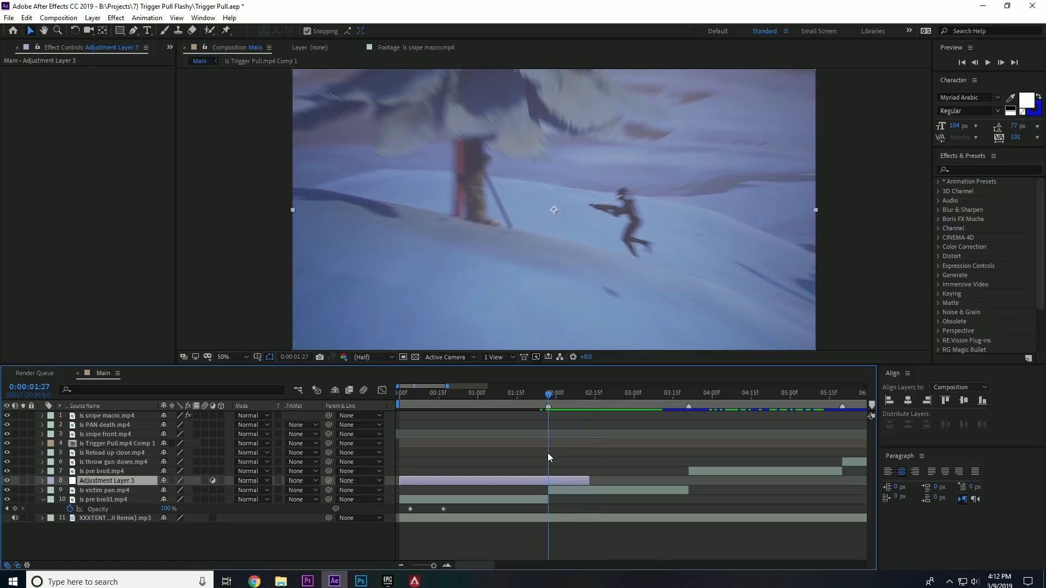
key("space")
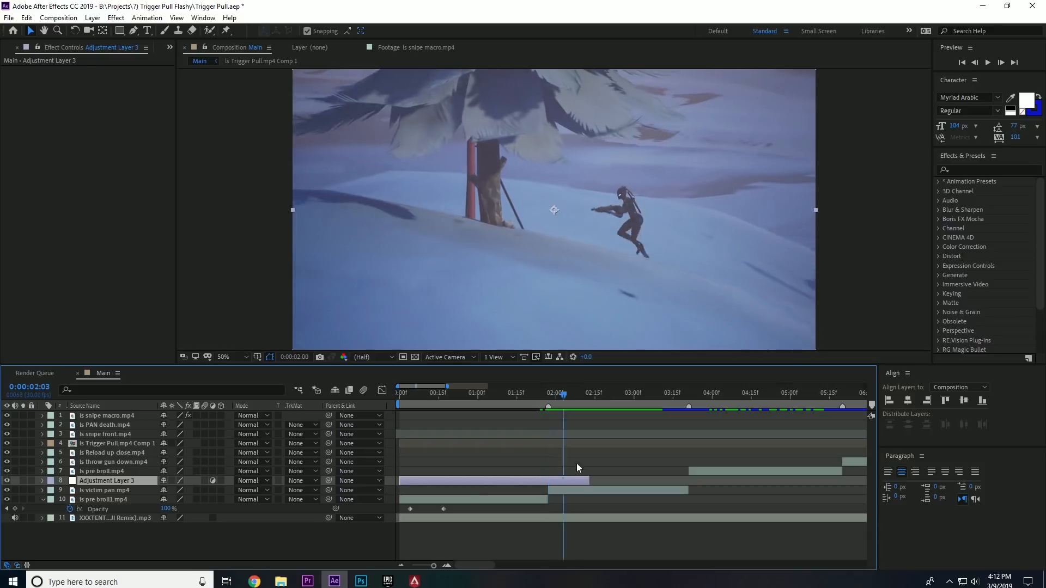
left_click_drag(572, 483, 512, 489)
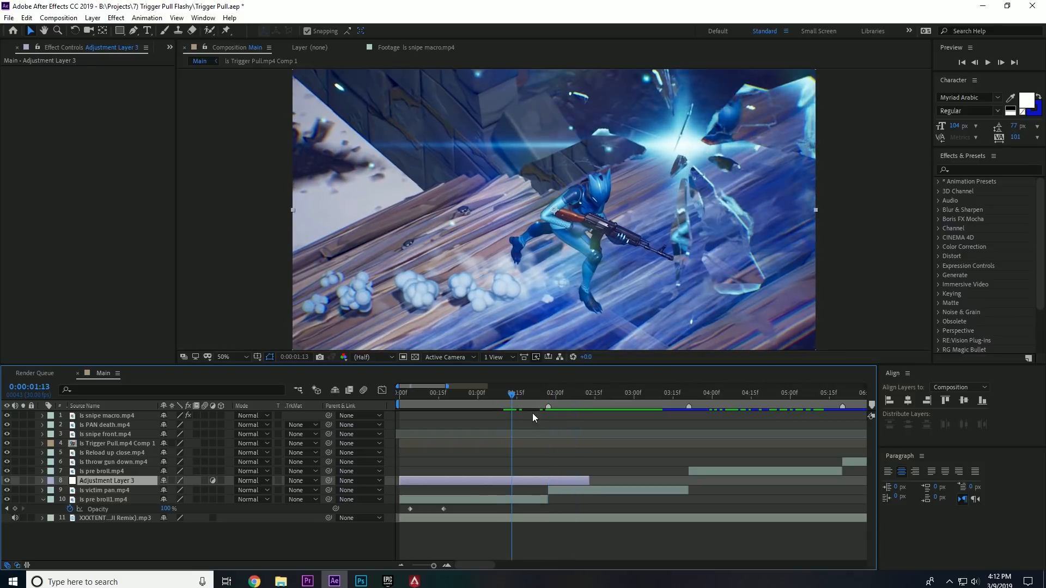
key("alt+bracketleft")
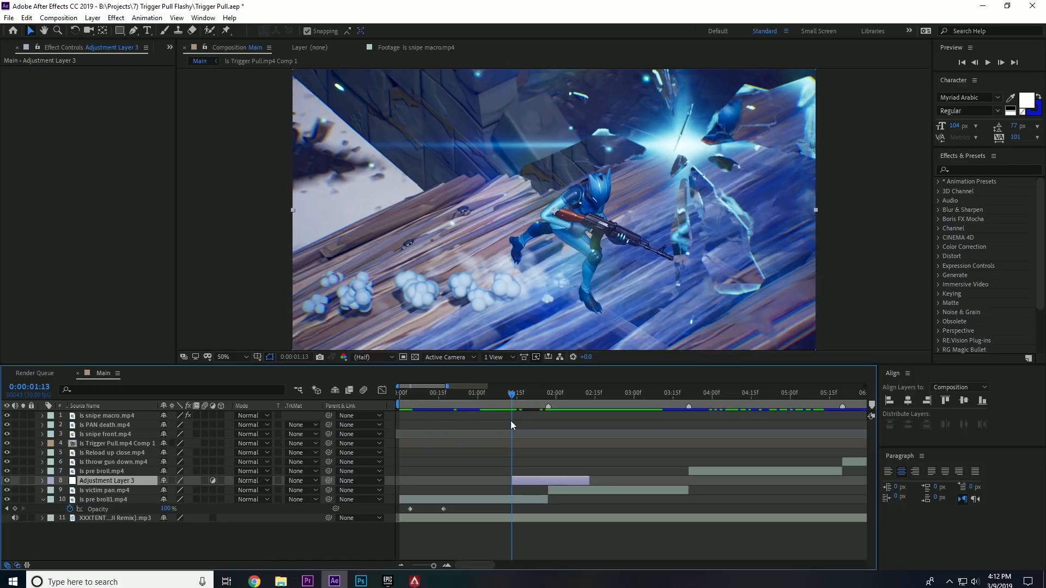
Step frame by frame from 0:00:01:13 to 0:00:01:21 to examine the footage leading up to the cut.
key("Page_Down")
key("Page_Down")
key("Page_Down")
key("Page_Down")
key("Page_Down")
key("Page_Down")
key("Page_Down")
key("Page_Down")
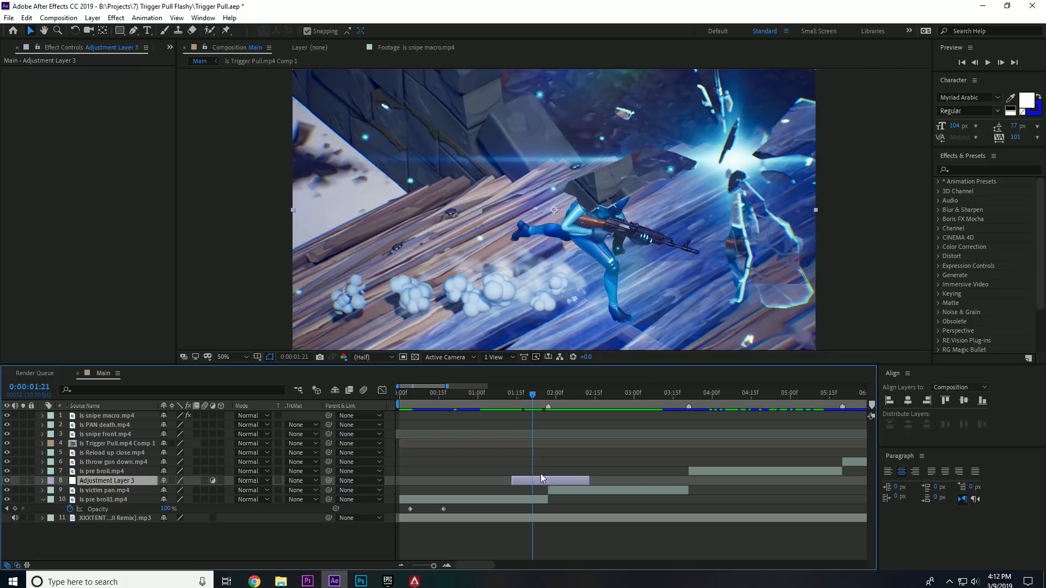
Return to the adjustment layer's start at 0:00:01:13 and apply the Motion Tile effect to the layer.
left_click_drag(531, 398, 512, 417)
left_click(959, 170)
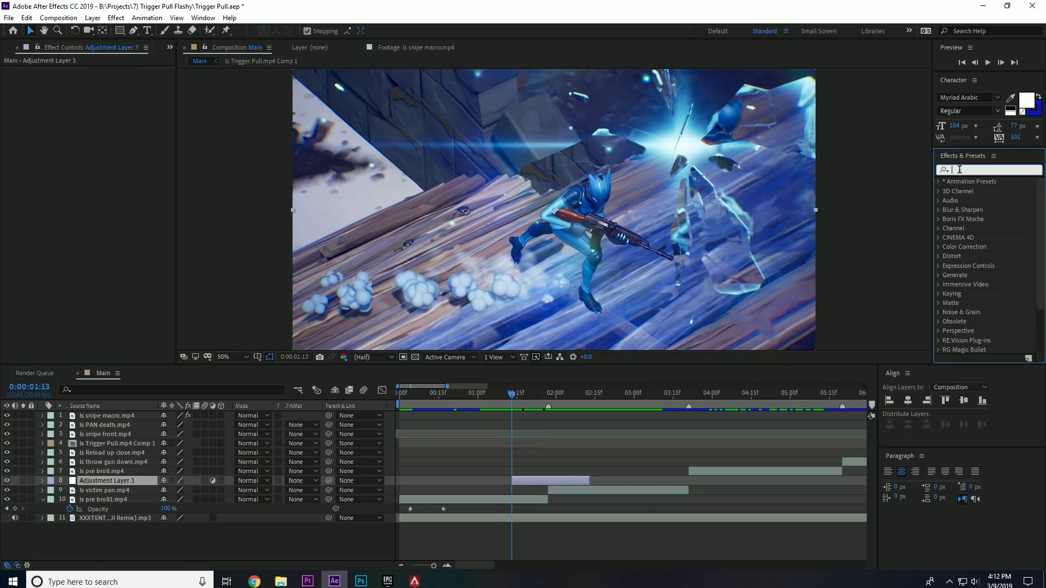
type("moti")
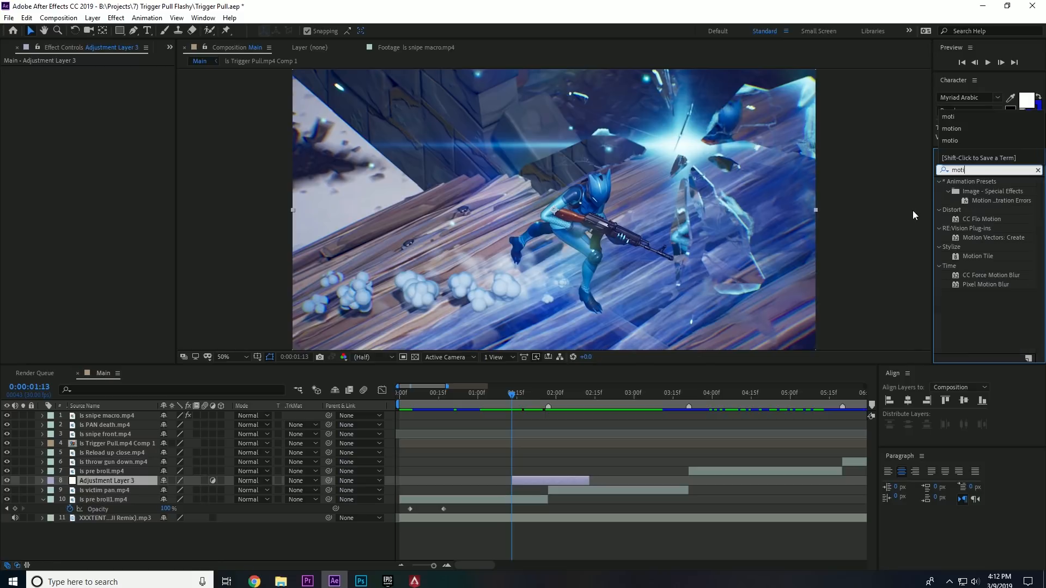
left_click_drag(980, 258, 543, 484)
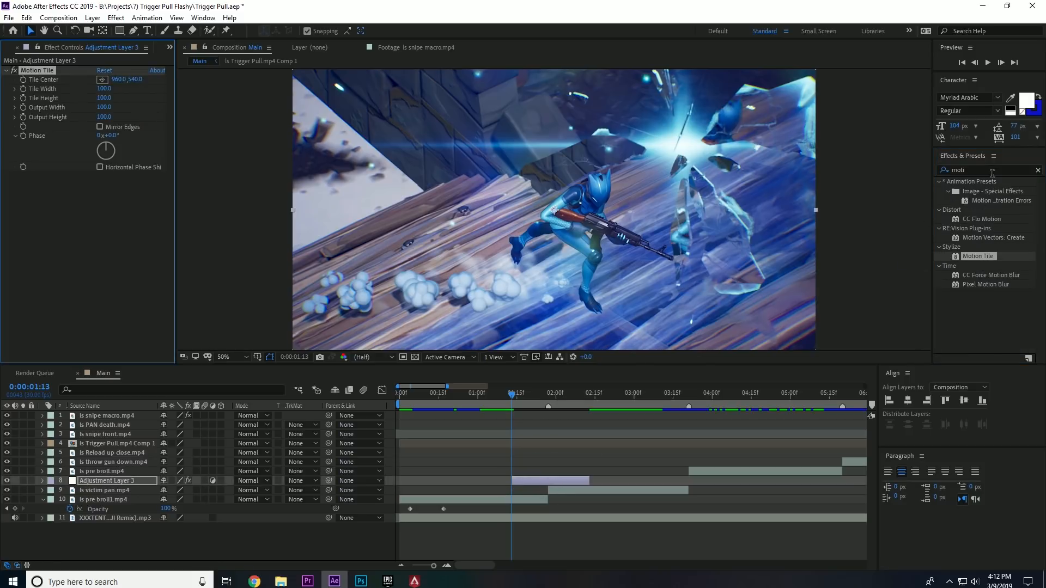
Find the Transform effect, apply it to the adjustment layer after Motion Tile, and clear the effects search.
left_click_drag(992, 172, 870, 182)
type("tranb")
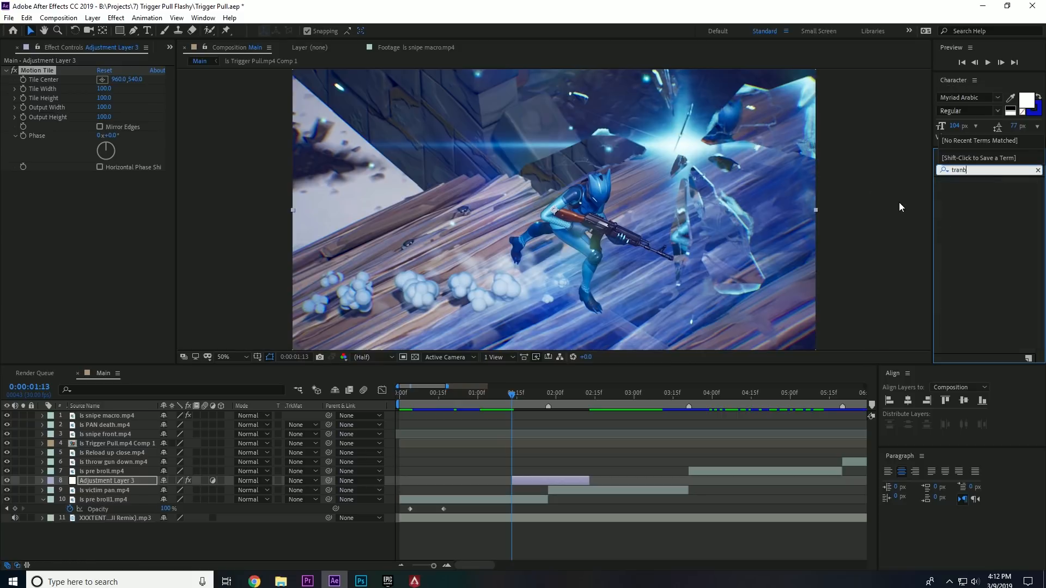
key("BackSpace")
type("s")
left_click_drag(986, 228, 556, 478)
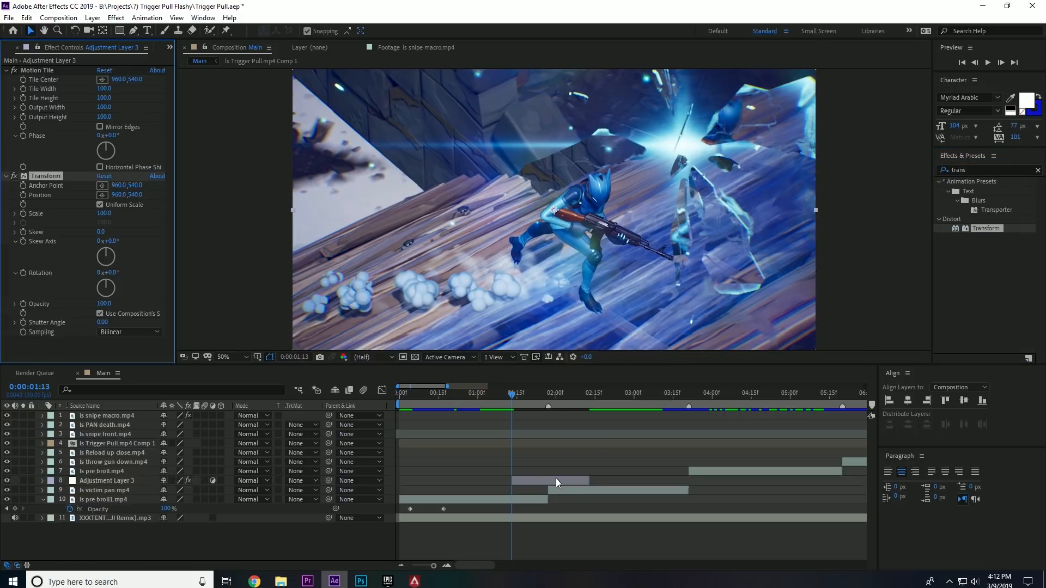
left_click(1038, 170)
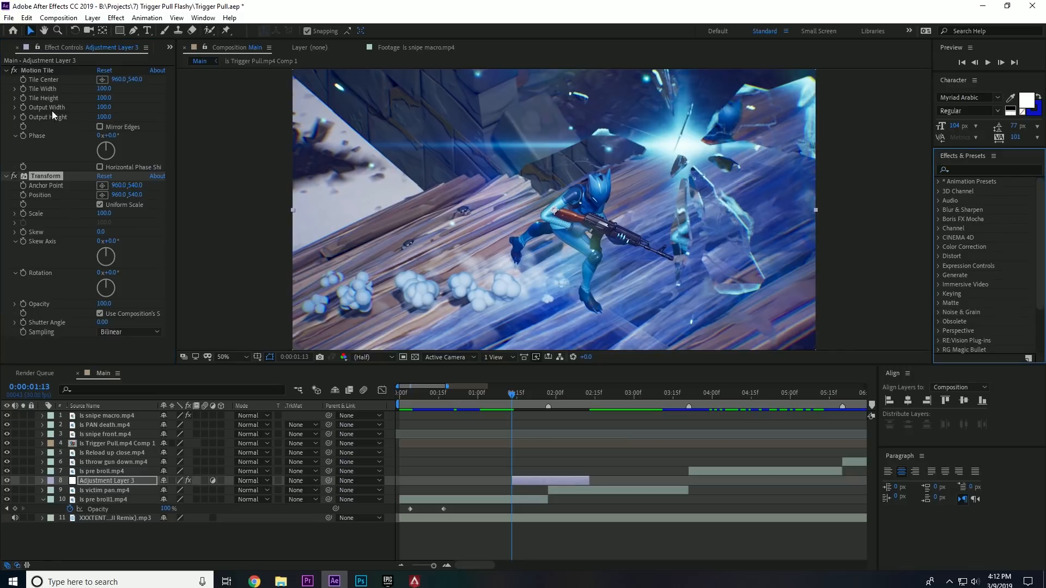
Set the Transform scale to 76 and Motion Tile's Output Width to 150 and Output Height to 160 to expose the tiling.
left_click(29, 70)
left_click(47, 177)
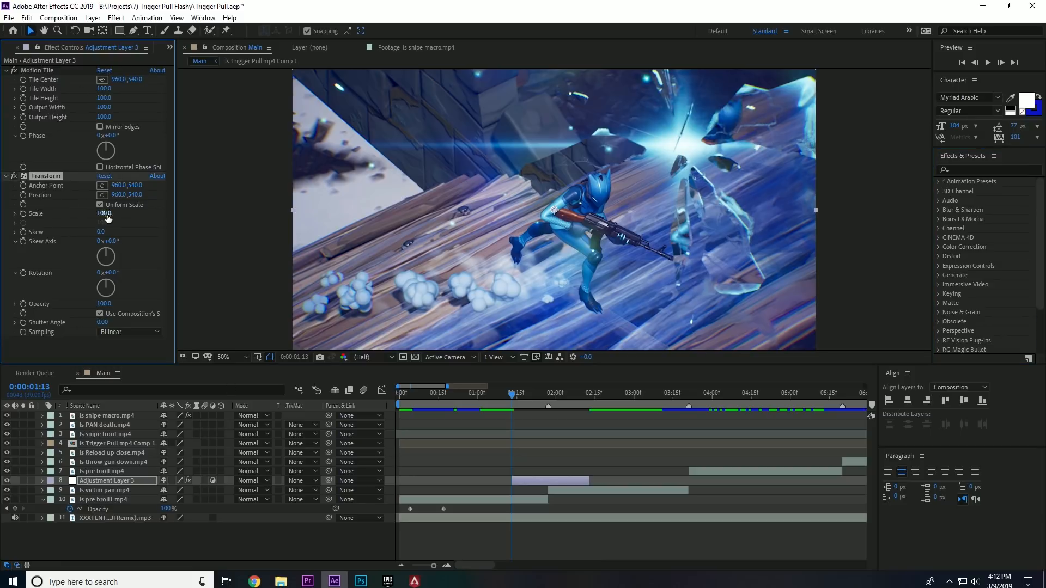
left_click_drag(108, 218, 94, 218)
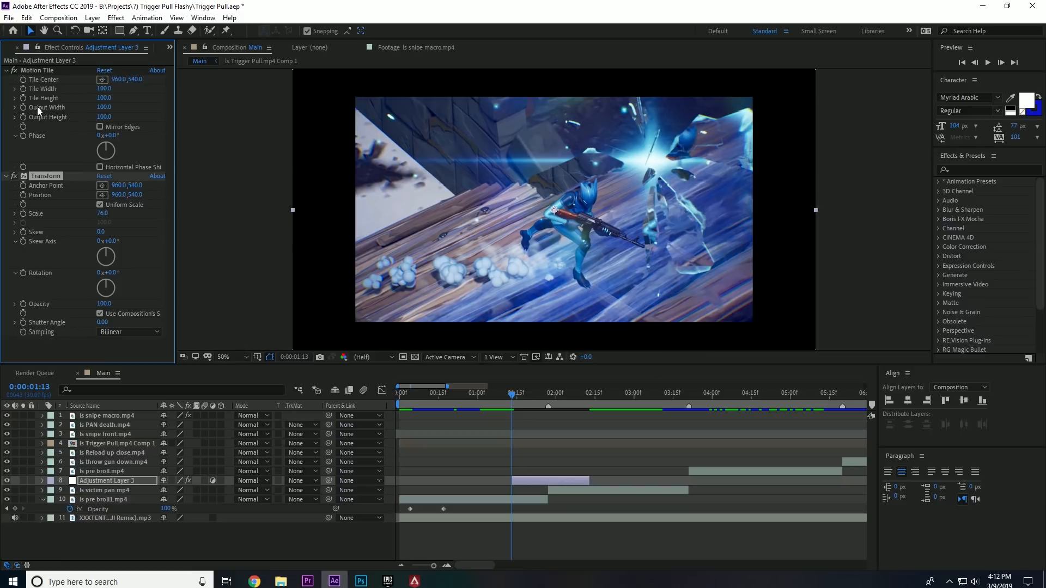
mouse_move(109, 119)
left_mouse_down()
mouse_move(100, 109)
mouse_move(112, 115)
left_mouse_up()
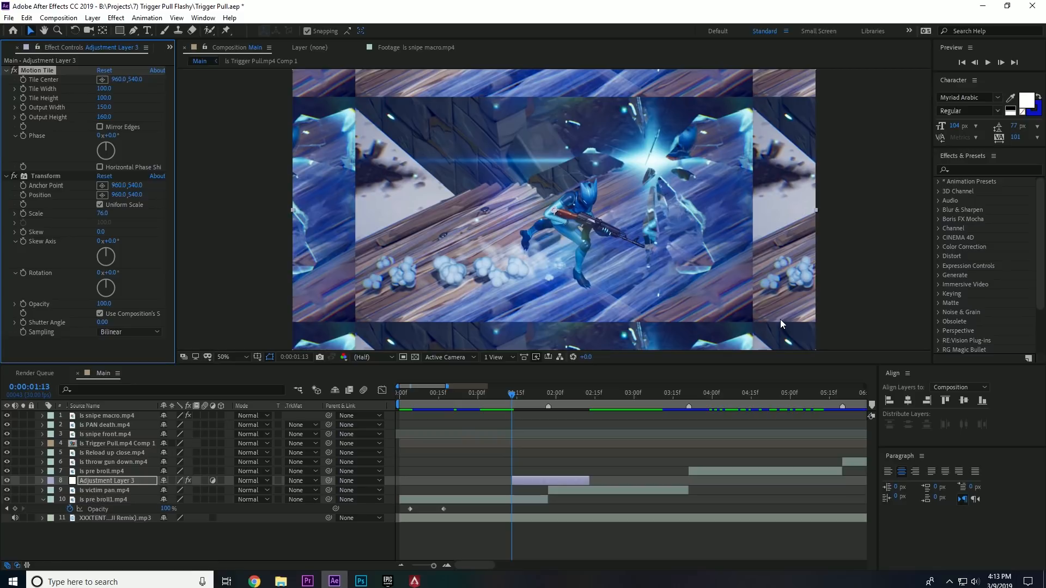
Compare the tiling with Mirror Edges and Motion Tile on and off, and leave both enabled.
left_click(100, 127)
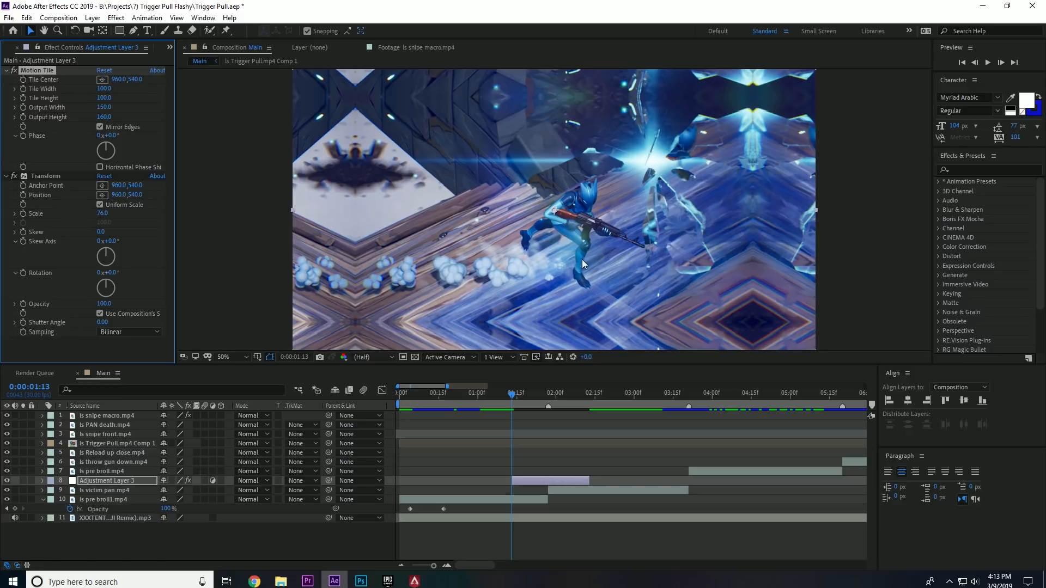
left_click(100, 127)
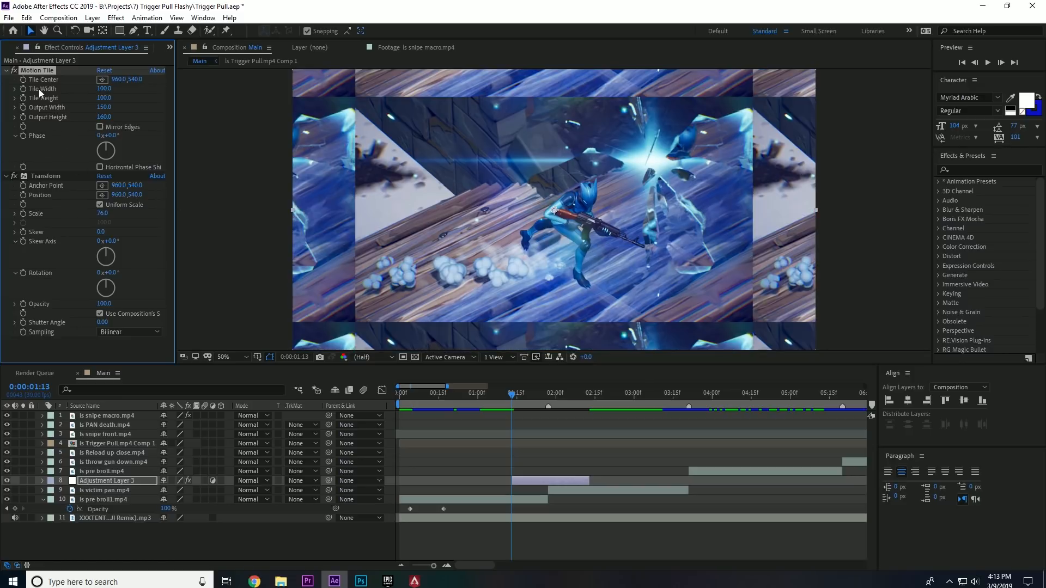
left_click(13, 71)
left_click(13, 71)
left_click(99, 125)
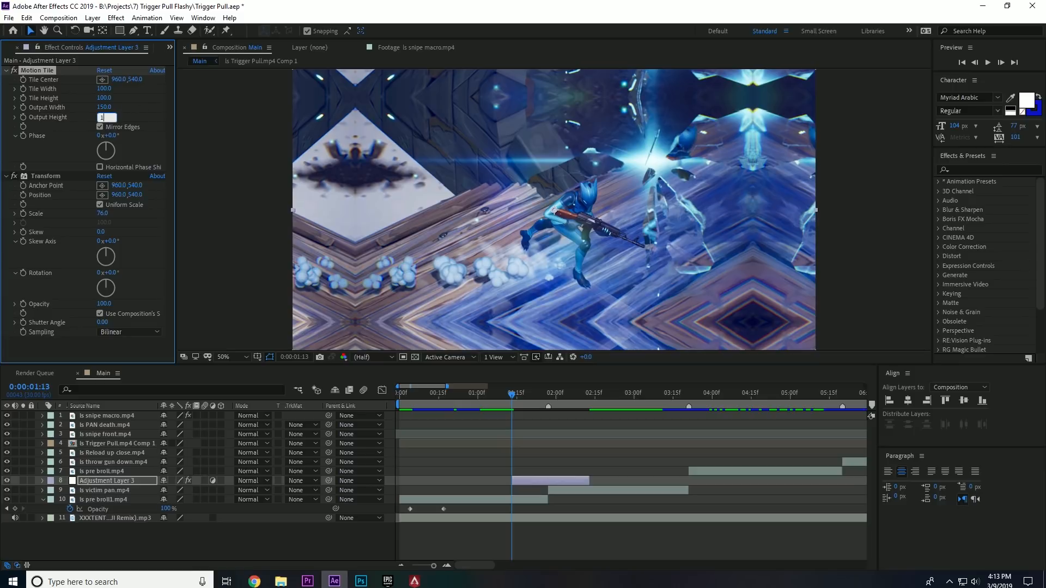
Set Motion Tile's Output Height back to 100 and restore the Transform scale to 100.
left_click(125, 105)
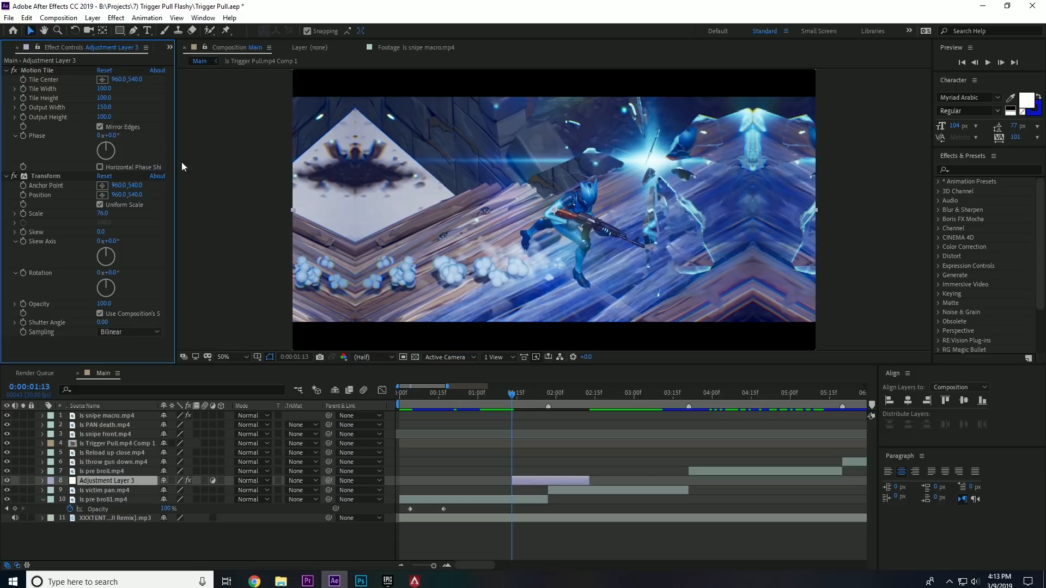
left_click(103, 213)
key("Return")
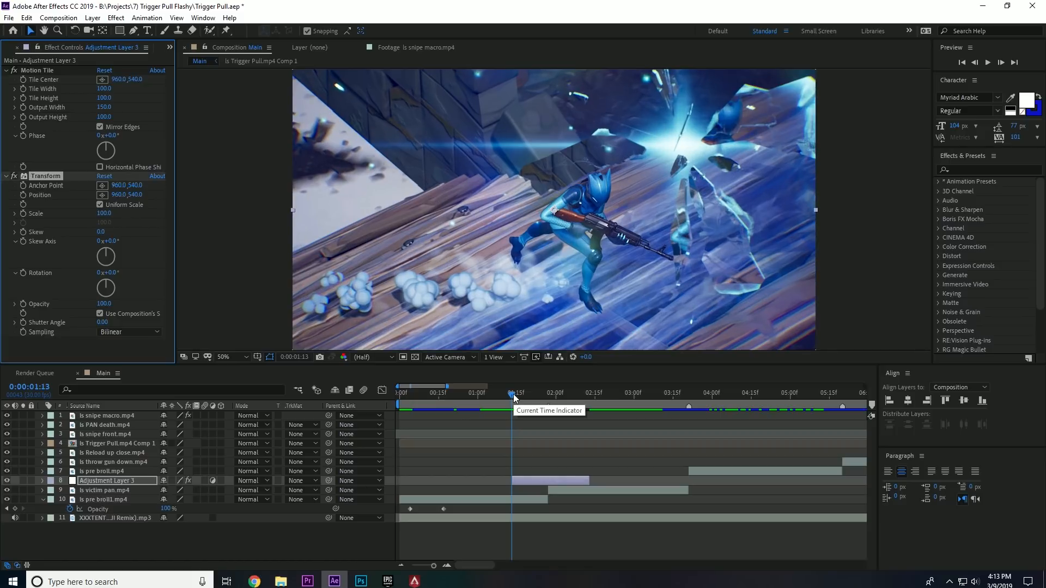
Set Motion Tile's Output Width to 300.
left_click(105, 107)
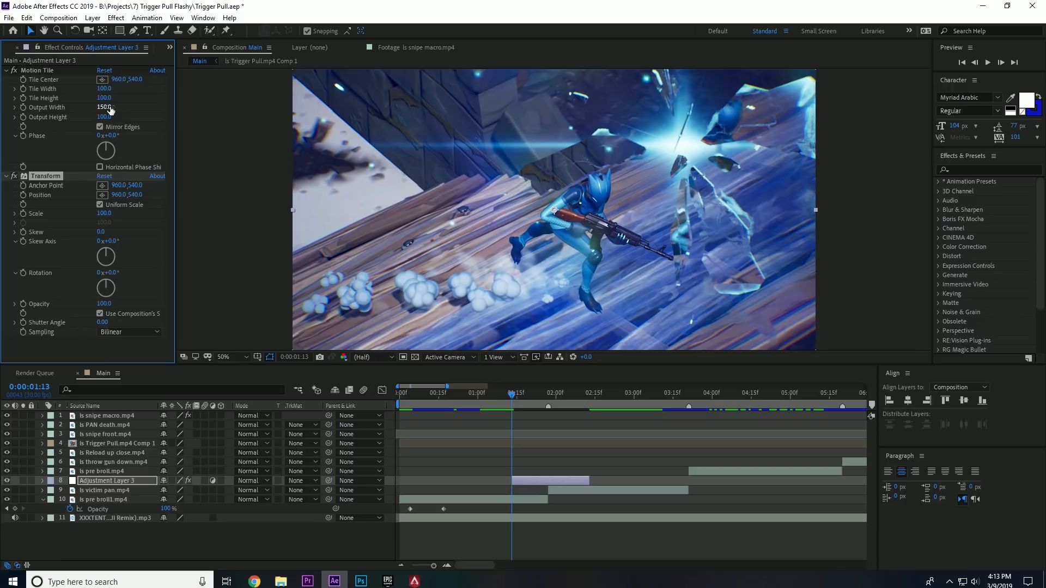
type("220")
key("Return")
left_click_drag(114, 107, 116, 107)
left_click(109, 107)
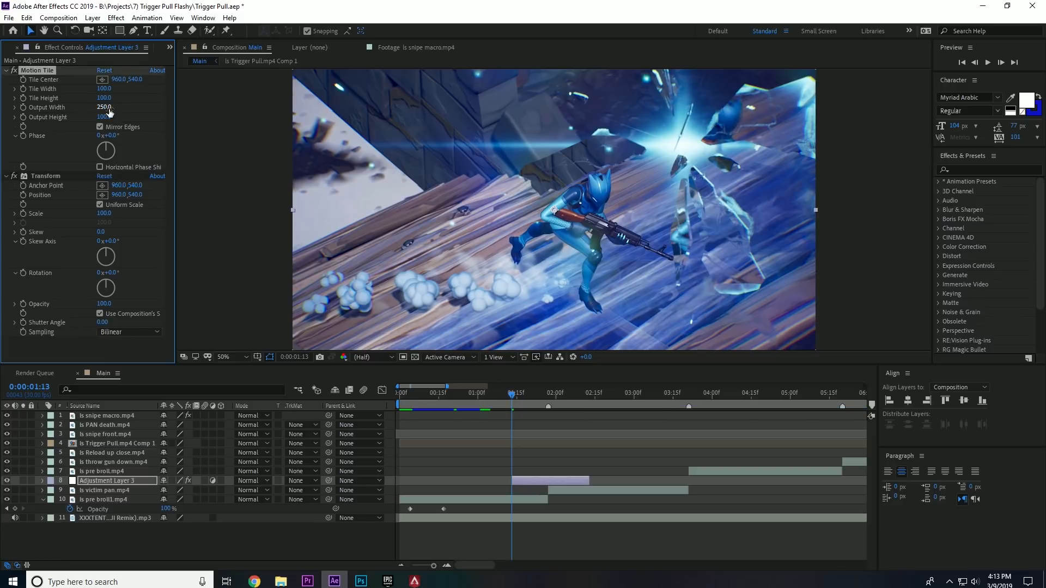
type("300")
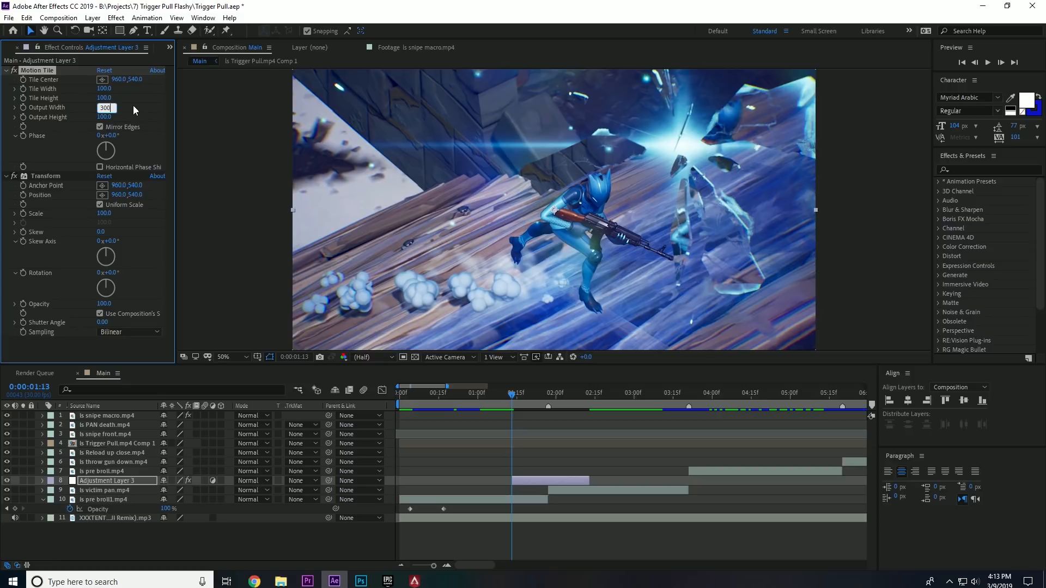
key("Return")
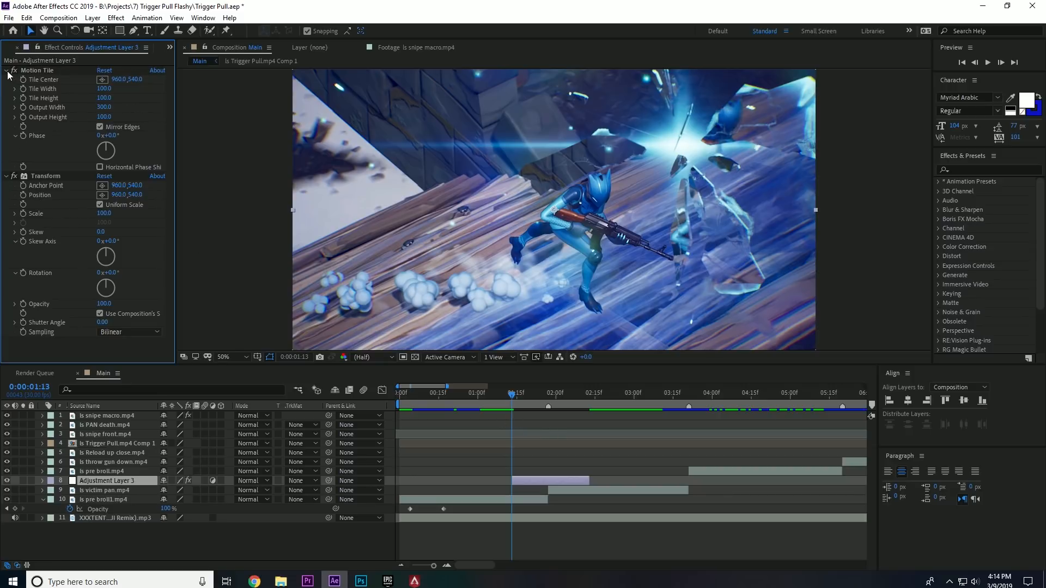
Keyframe the Transform effect's Position at 960, 540 at both 0:00:01:13 and 0:00:02:12 on the adjustment layer.
left_click(23, 196)
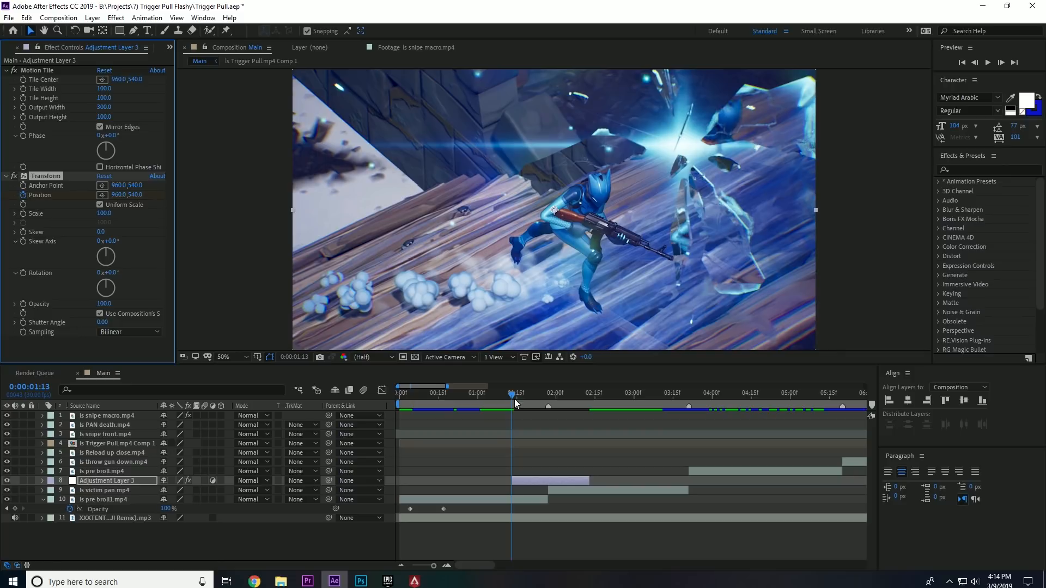
left_click_drag(516, 405, 588, 426)
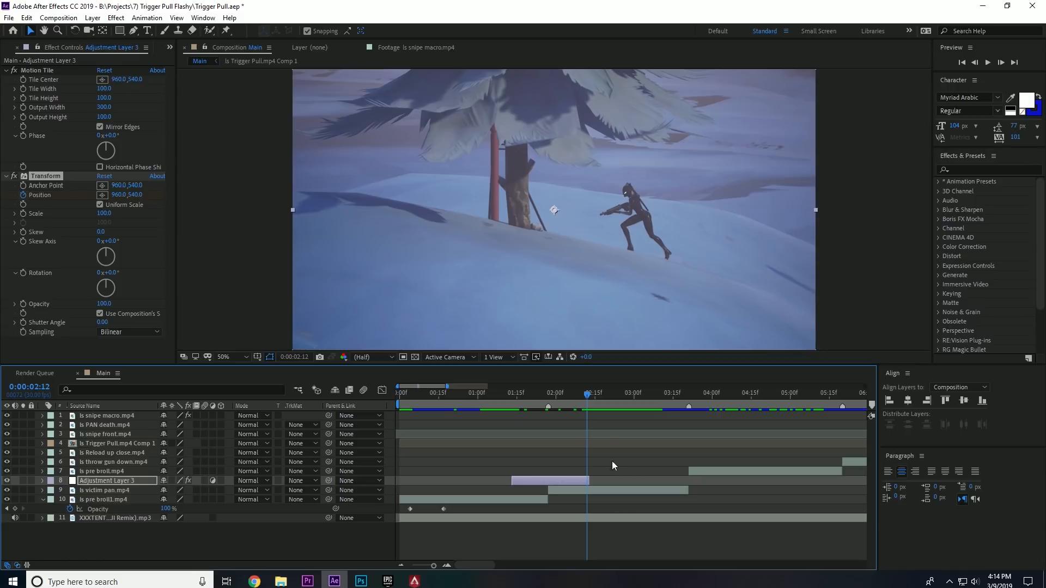
key("Page_Down")
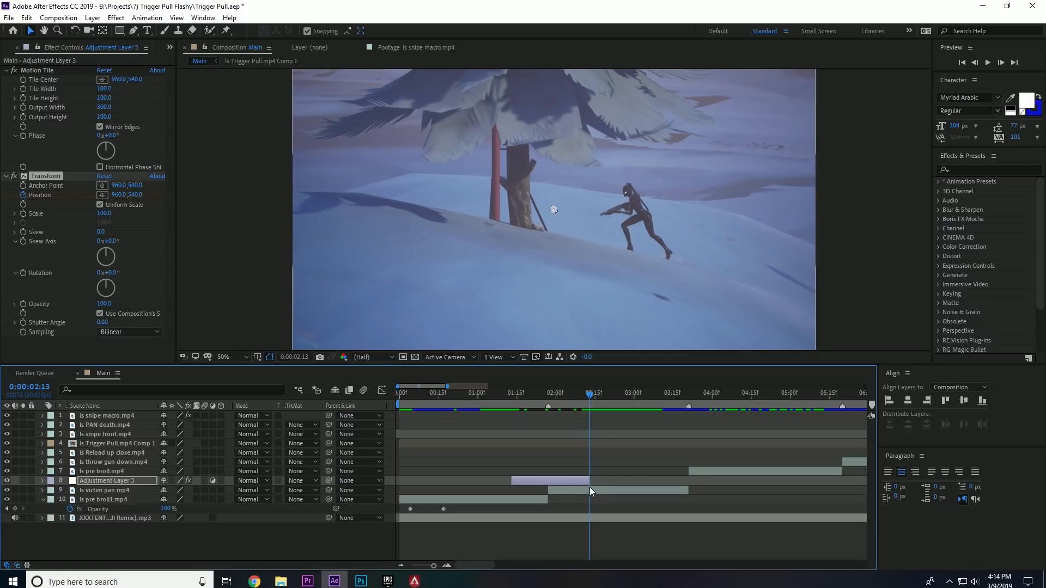
key("Page_Up")
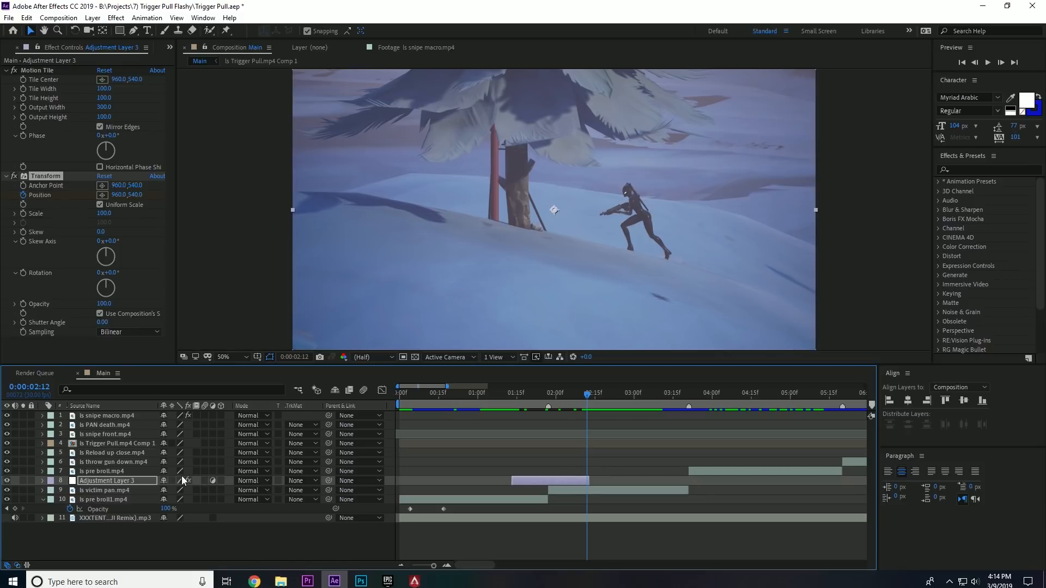
key("u")
key("u")
key("u")
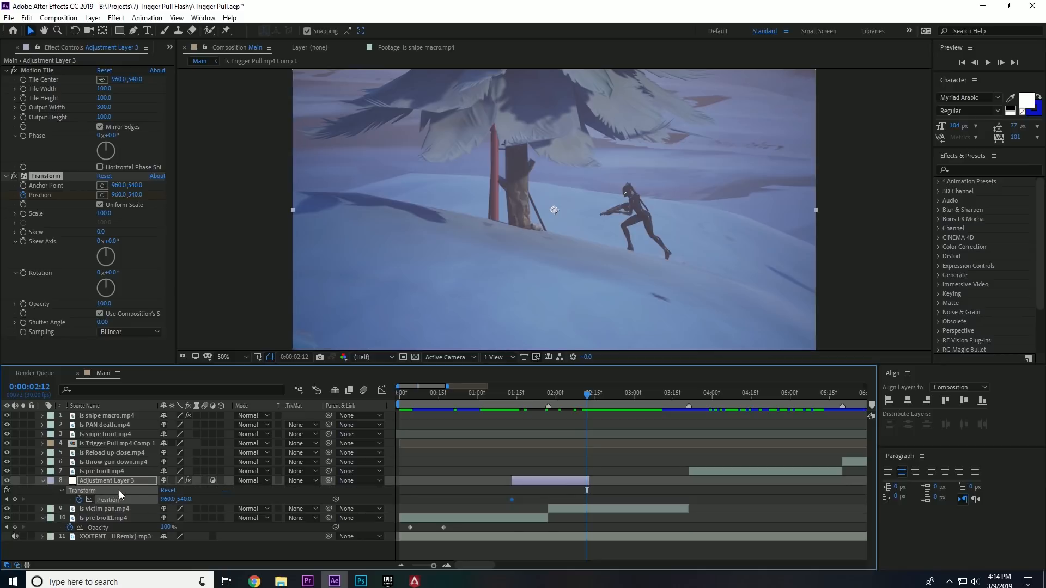
left_click(14, 499)
On the last frame before the cut, 0:00:01:26, keyframe the Transform Position at 2109, 540.
left_click(576, 406)
left_click_drag(570, 408, 545, 423)
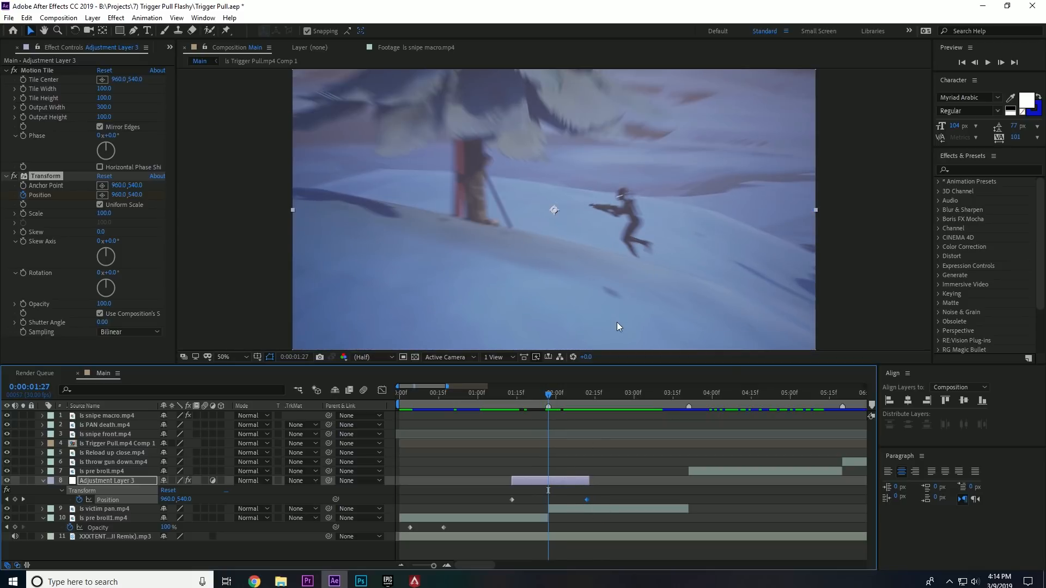
key("Page_Up")
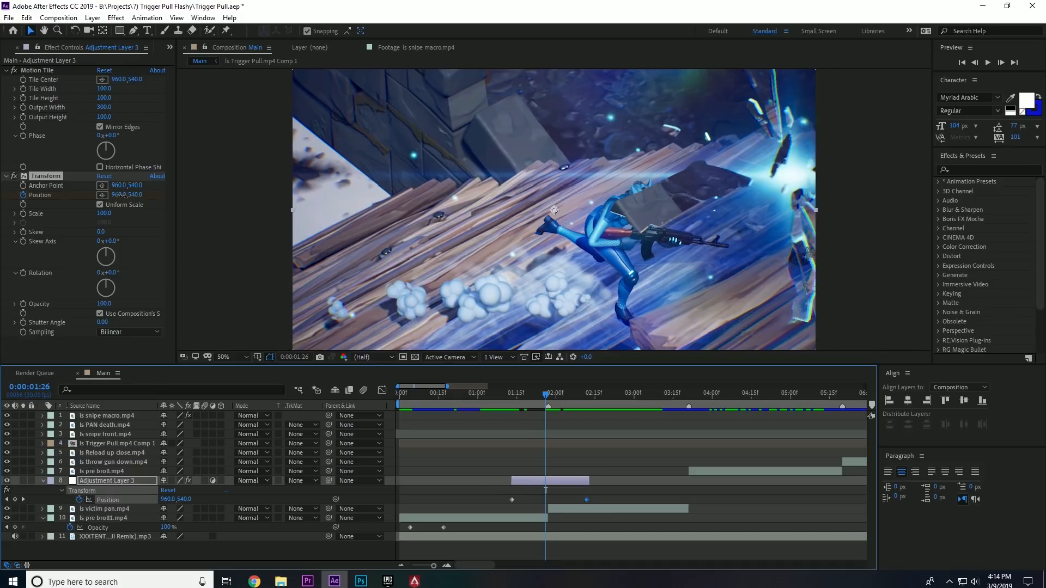
left_click_drag(124, 195, 872, 322)
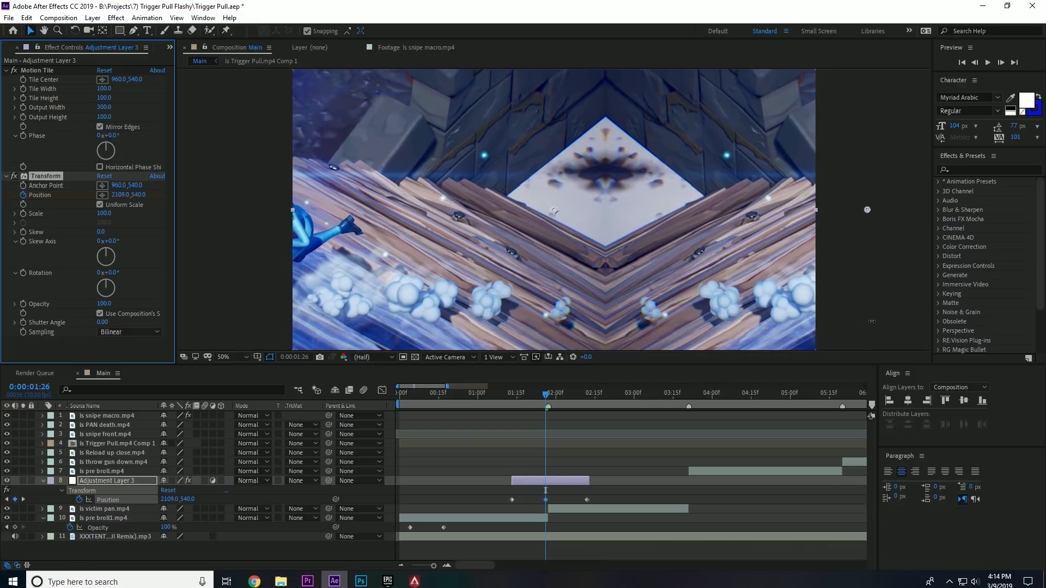
On the first frame after the cut, 0:00:01:27, add a Transform Position keyframe at 960, 540.
key("Page_Down")
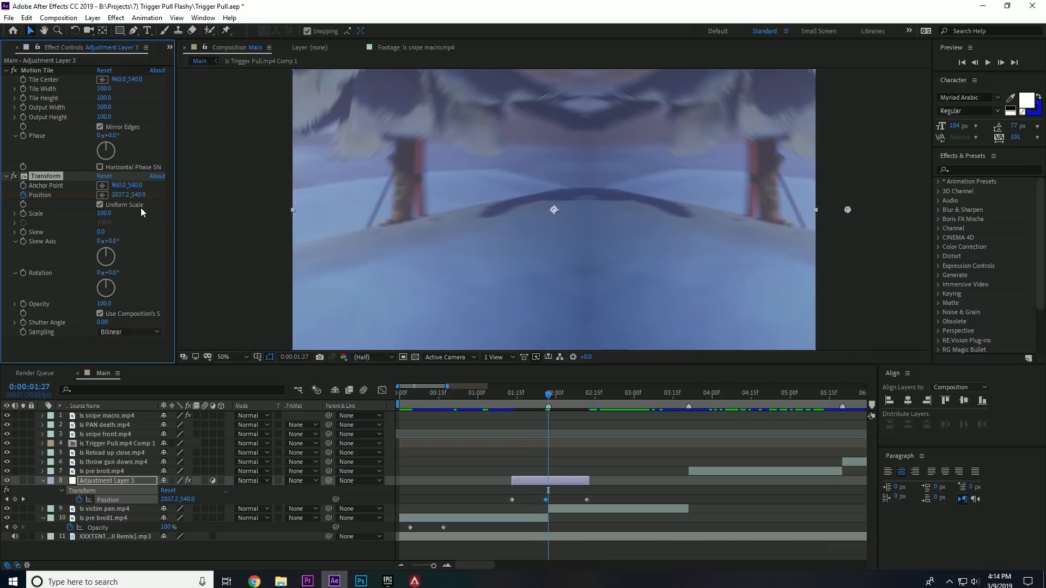
left_click_drag(115, 195, 124, 195)
left_click(124, 195)
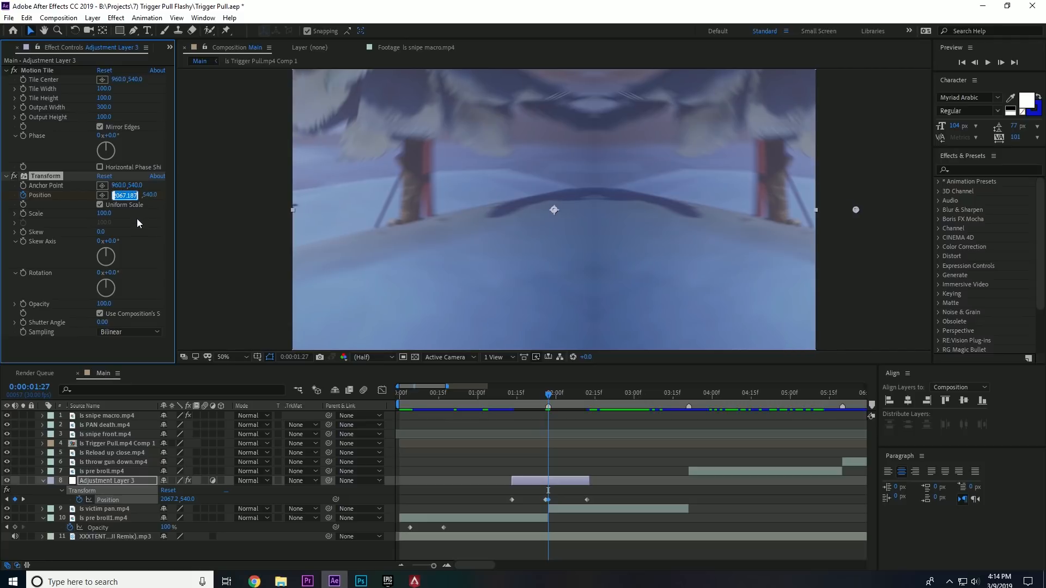
type("960")
key("Return")
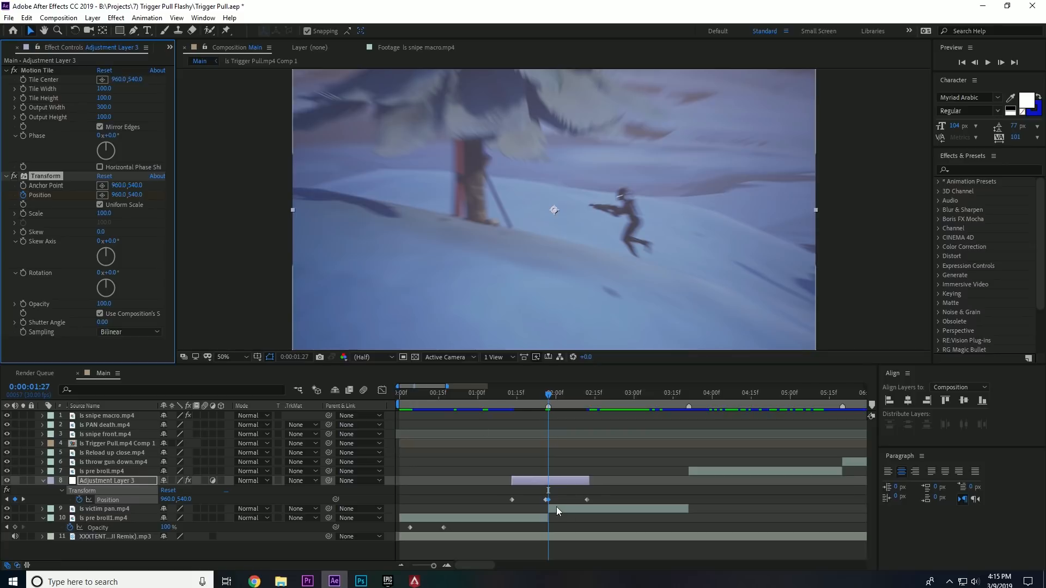
Compare the frames on both sides of the cut and set the Position at 0:00:01:27 to 165, 540.
key("Page_Up")
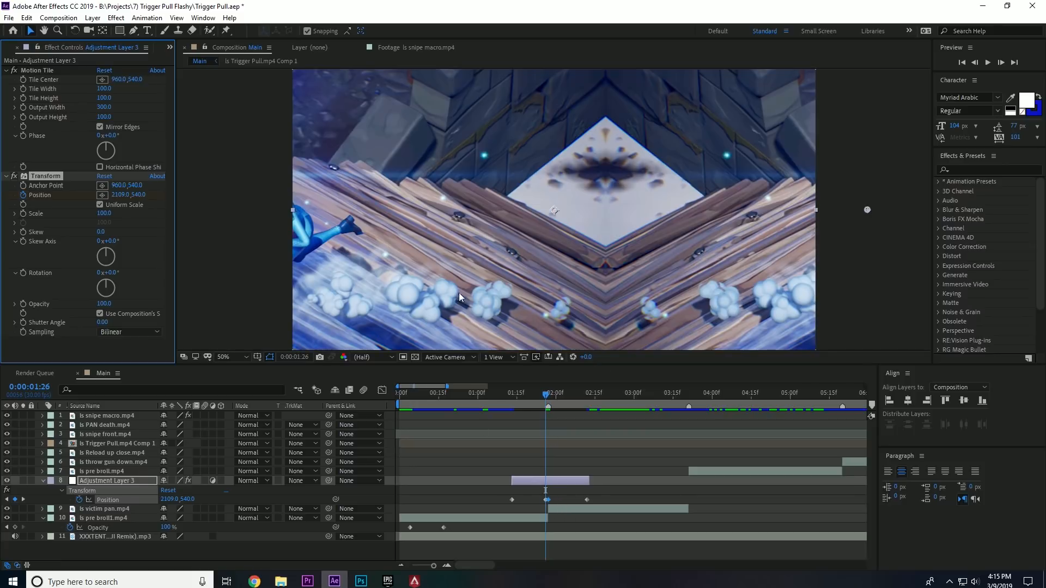
key("Page_Down")
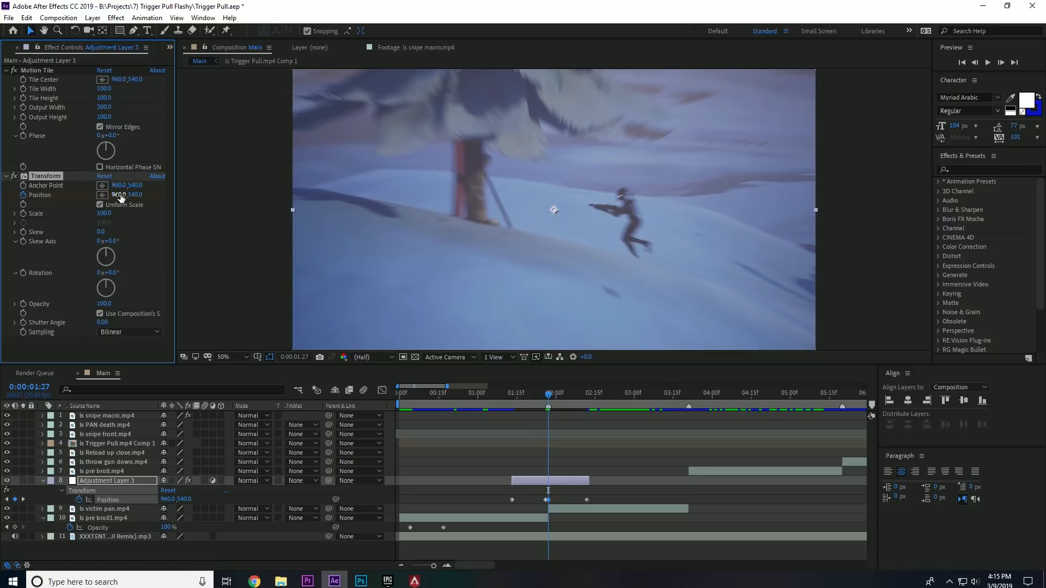
left_click_drag(121, 198, 70, 195)
Apply Easy Ease to all four Transform Position keyframes on the adjustment layer.
left_click_drag(767, 496, 475, 503)
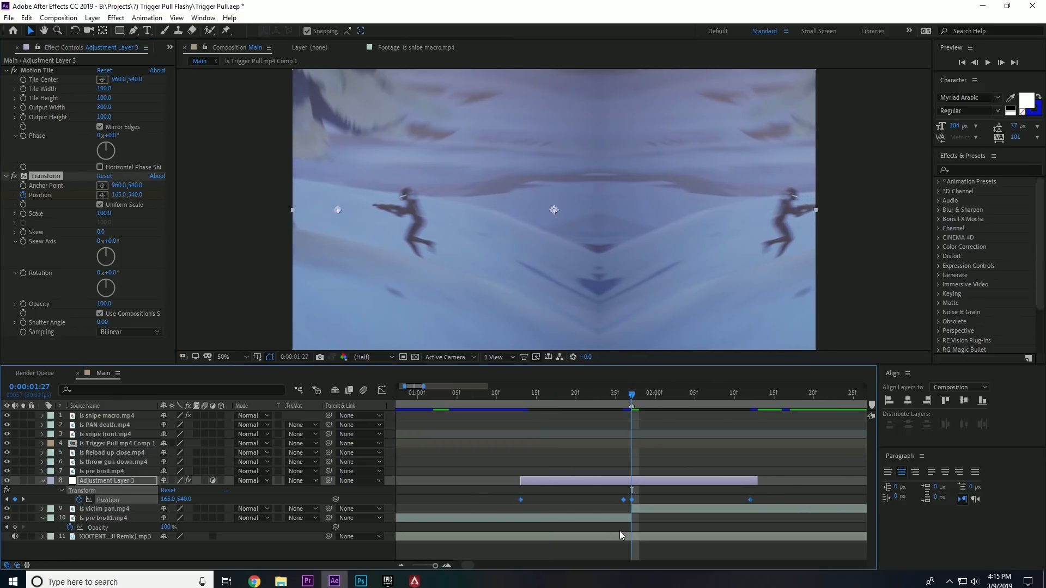
key("F9")
left_click_drag(625, 396, 544, 395)
left_click(613, 499)
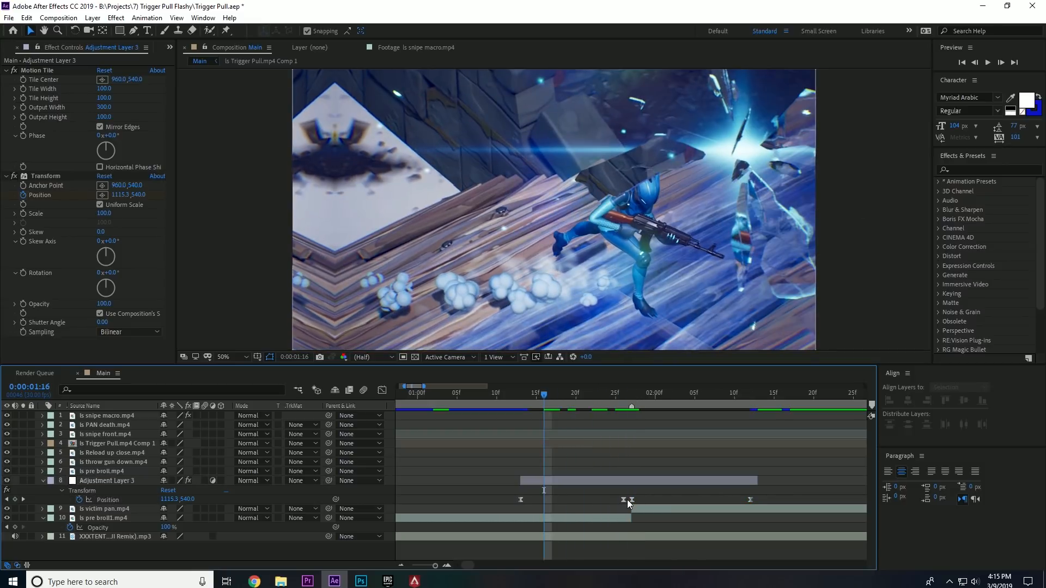
Play back the eased slide from 0:00:01:08 across the cut and return to 0:00:01:16.
left_click(632, 500)
left_click(602, 504)
left_click(521, 499)
left_click(560, 503)
left_click_drag(536, 406, 481, 408)
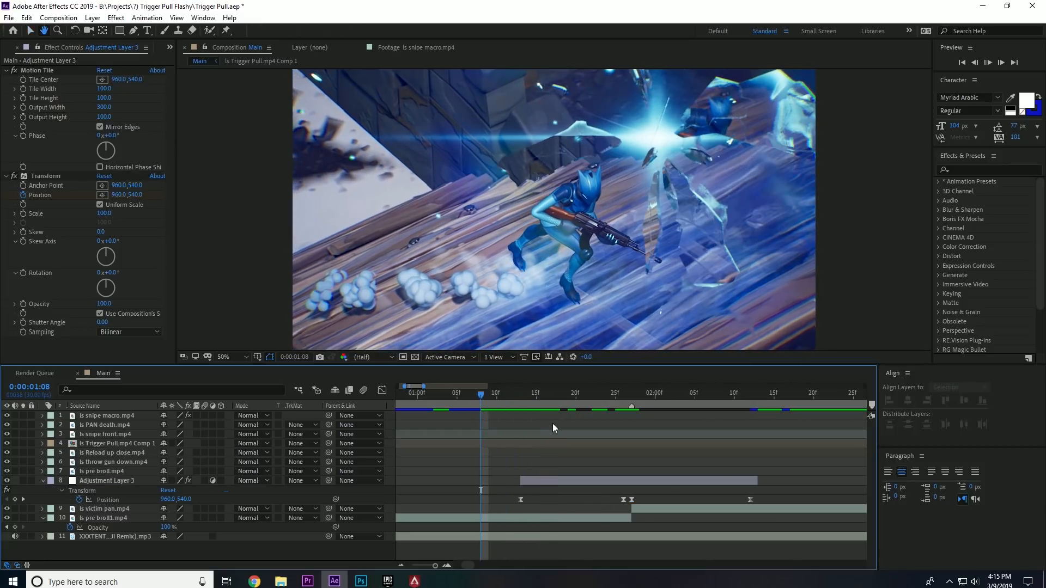
key("space")
left_click_drag(570, 397, 545, 398)
key("ctrl+z")
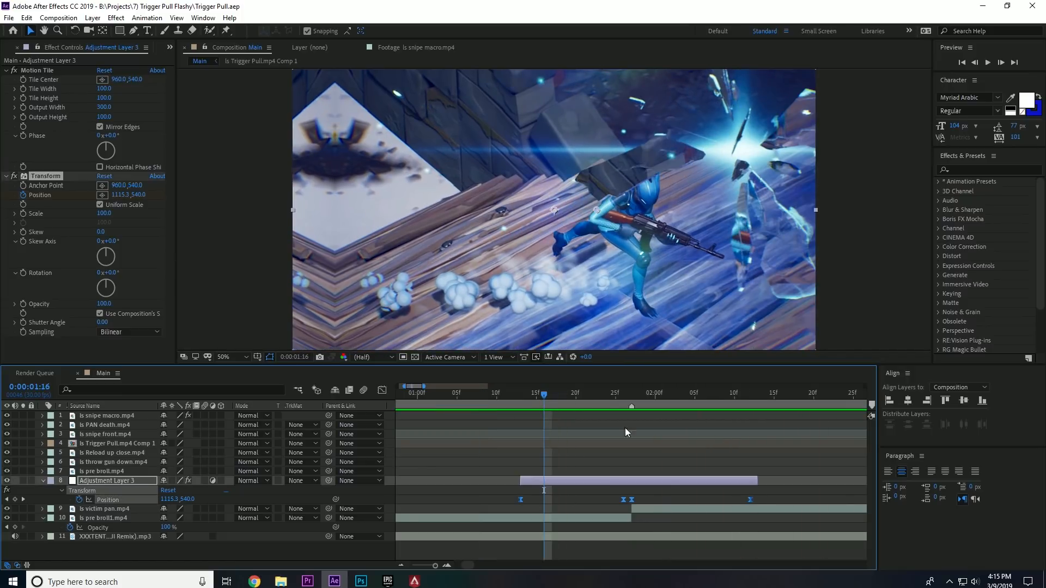
Display the speed graph for the Transform Position keyframes on Adjustment Layer 3.
left_click(382, 391)
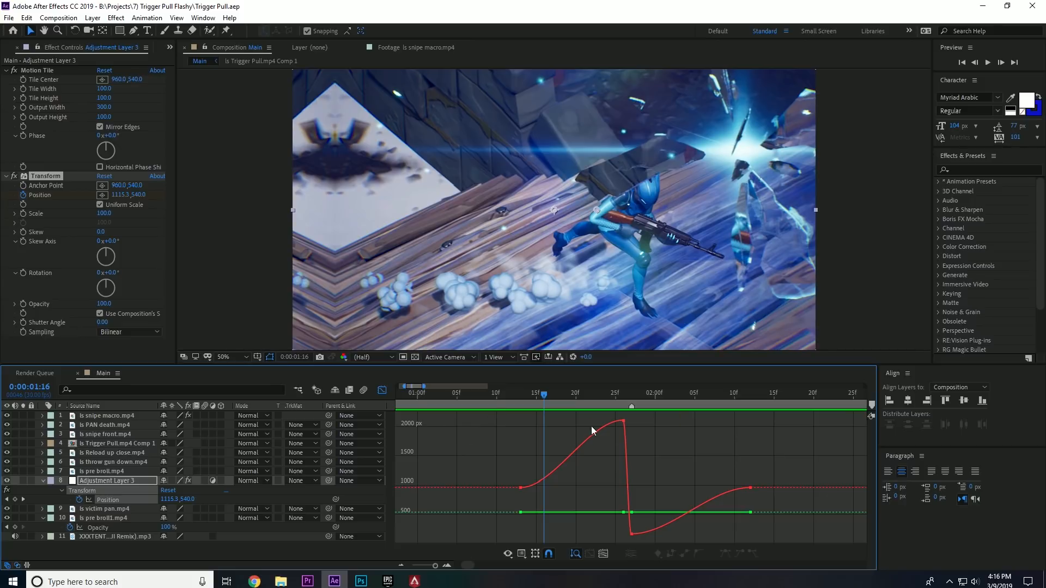
left_click_drag(550, 399, 561, 399)
right_click(568, 453)
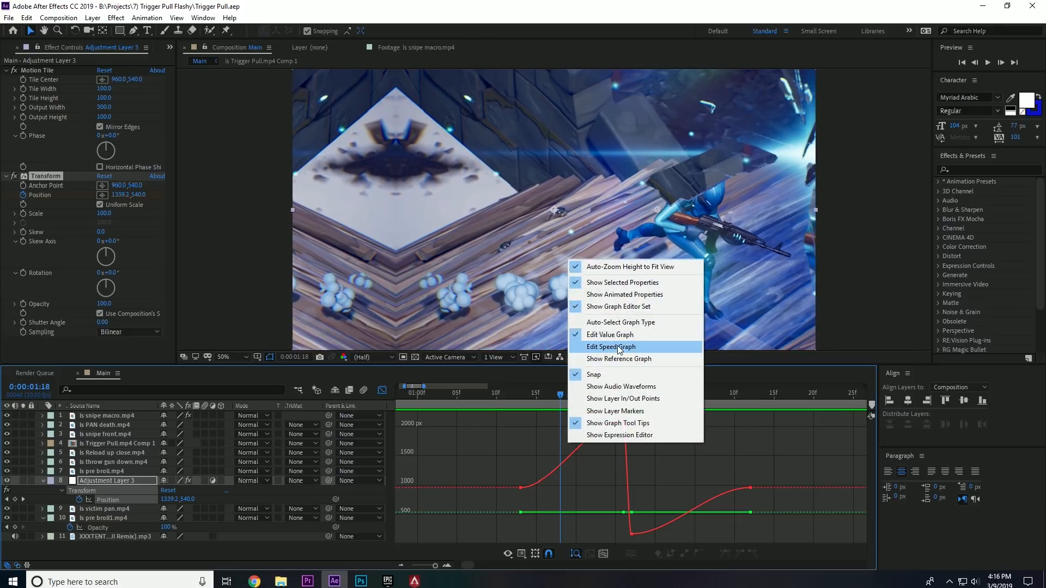
left_click(617, 345)
Reshape the Position speed curve before the cut so the slide starts slowly and accelerates sharply into the cut.
mouse_move(624, 534)
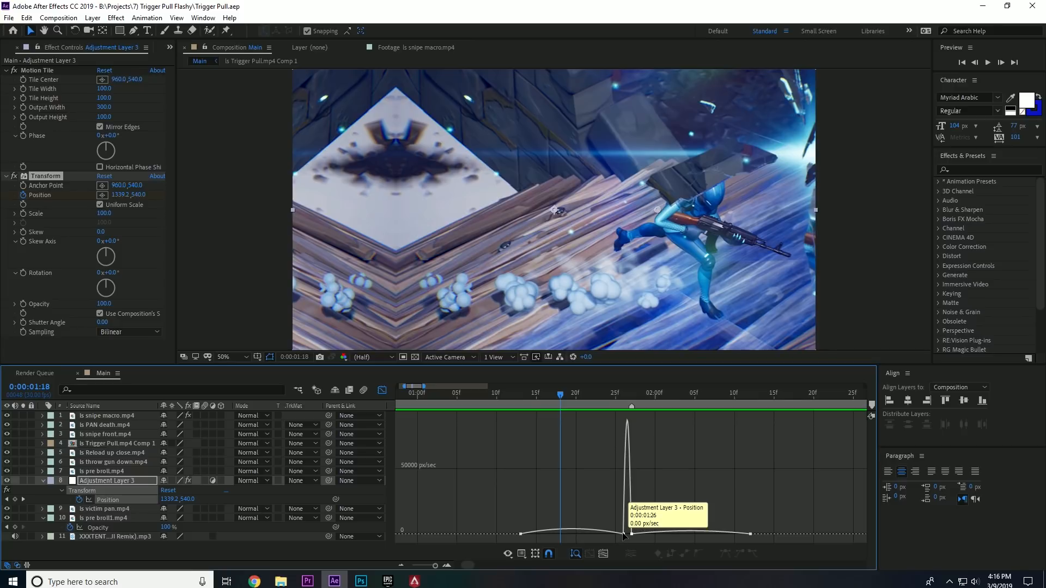
left_click(624, 534)
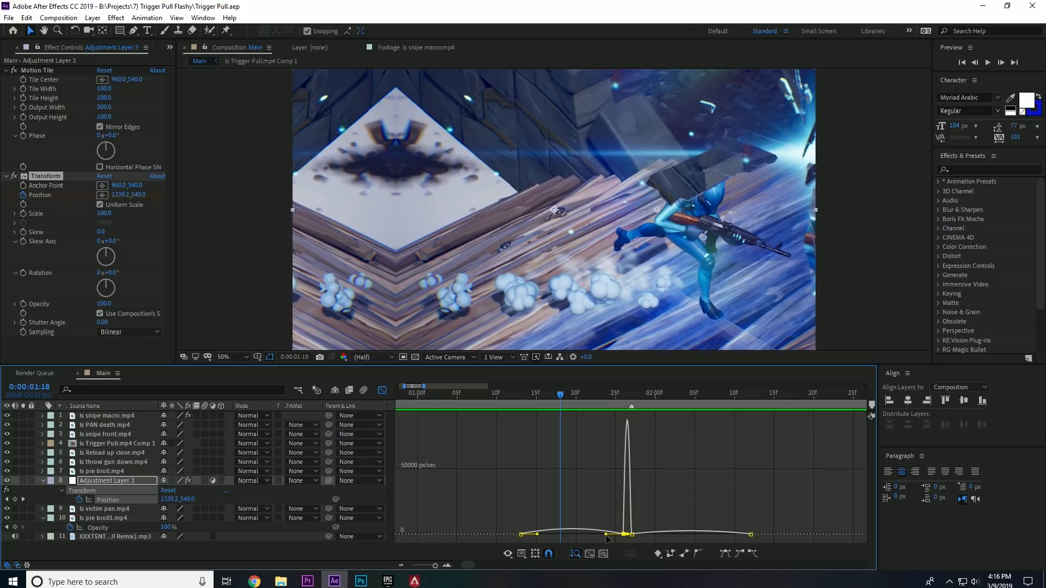
left_click_drag(505, 519, 625, 537)
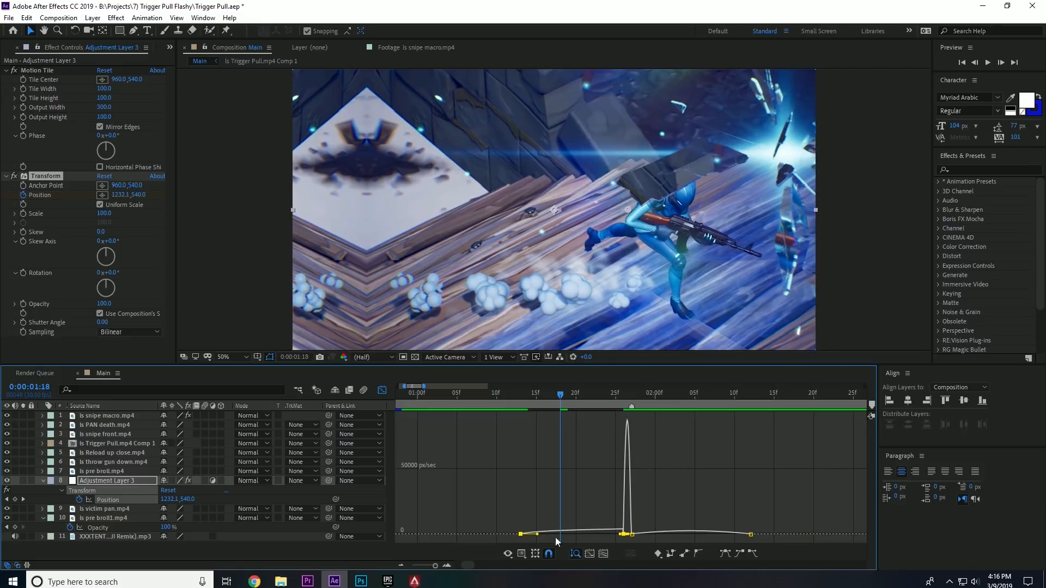
left_click_drag(540, 535, 586, 539)
key("ctrl+z")
left_click(529, 509)
left_click(521, 534)
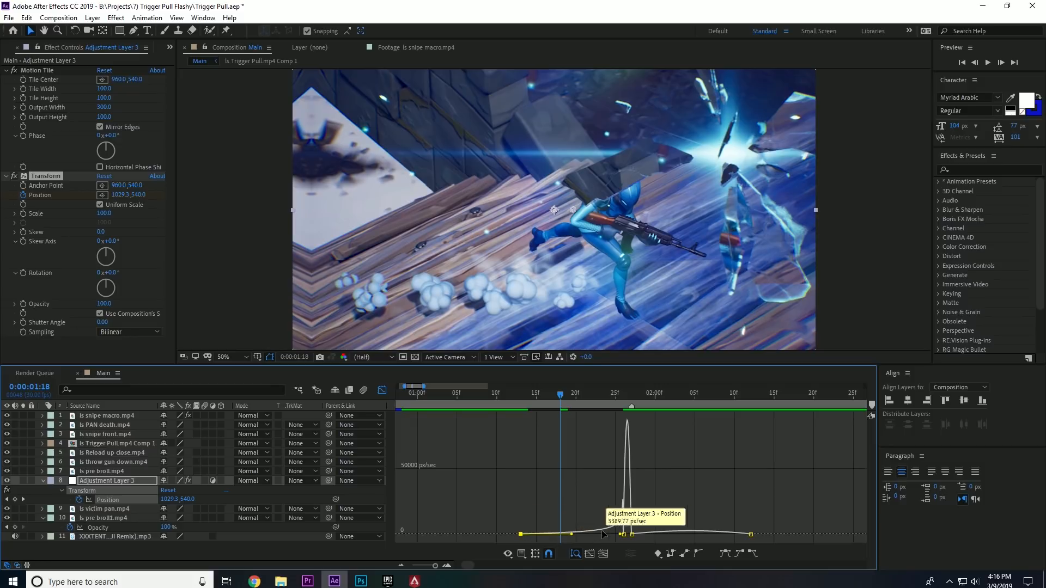
Reshape the Position speed curve after the cut into a fast start with a long slowdown, preview it, and adjust the first keyframe's ease.
left_click(632, 536)
left_click_drag(651, 535, 630, 536)
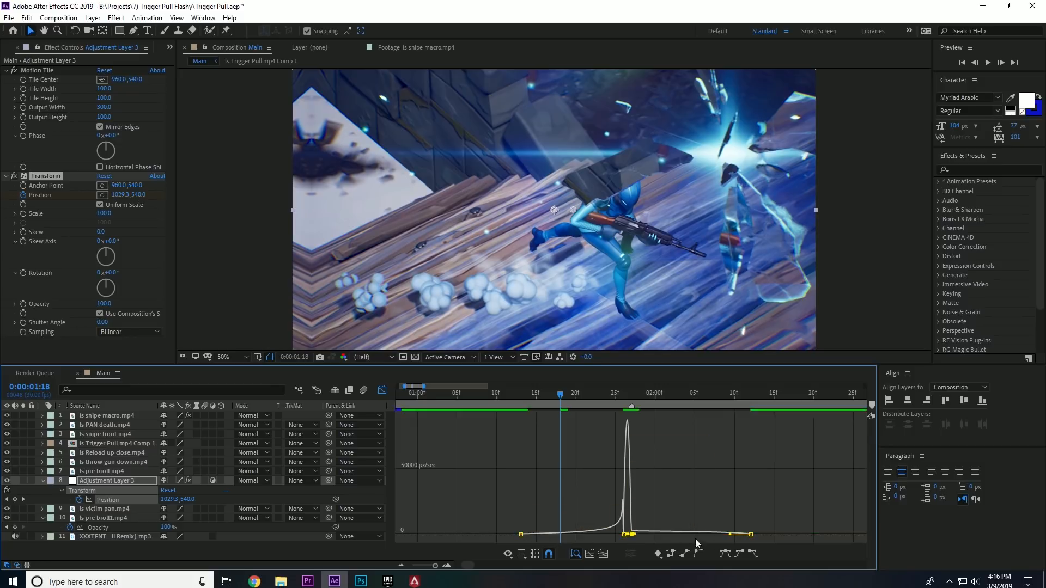
key("space")
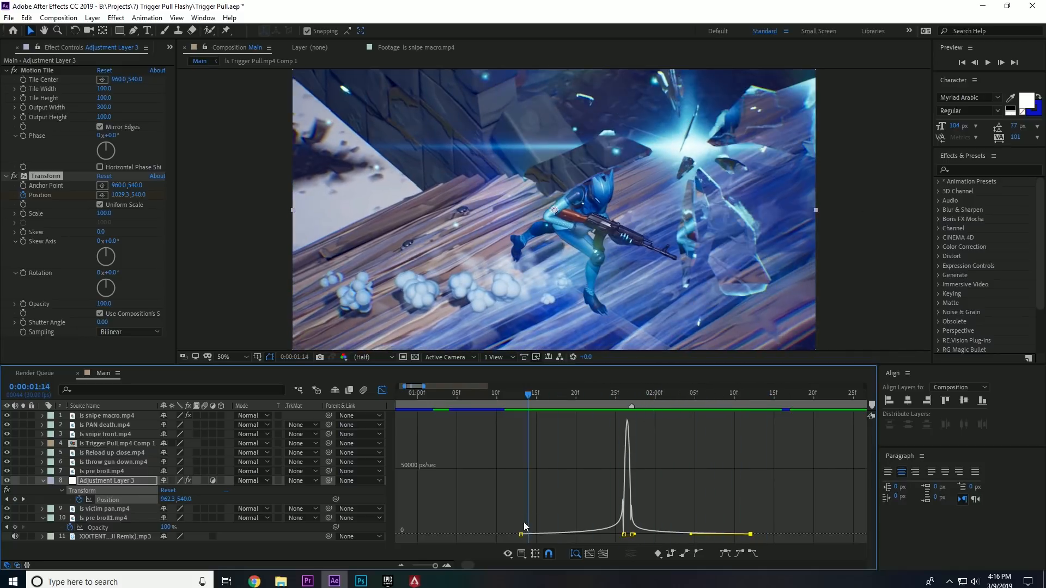
left_click_drag(522, 534, 585, 535)
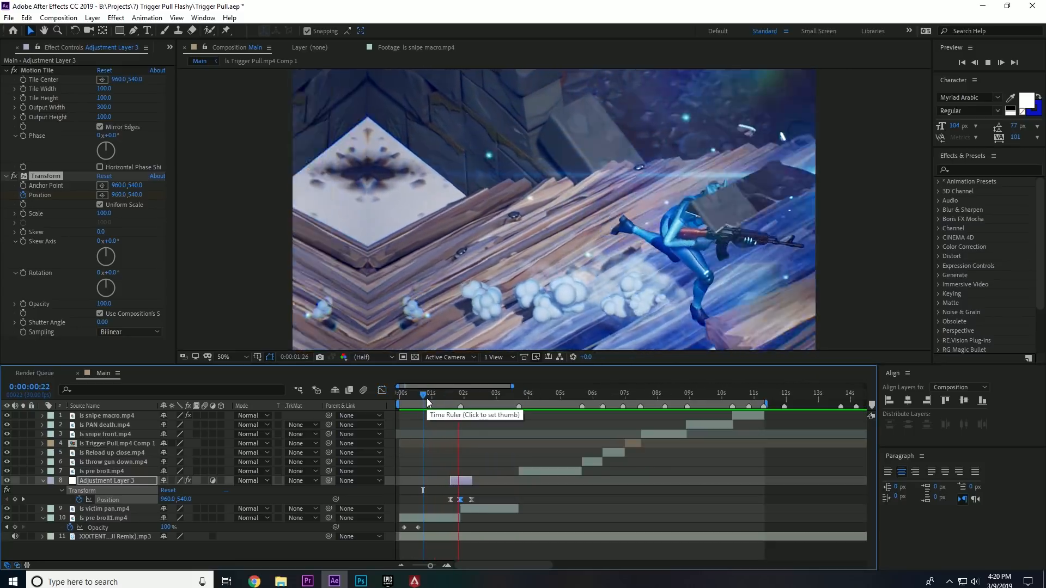
Find the Curves effect and apply it to the first clip, Is pre broll1.mp4, in the Main composition.
left_click_drag(427, 403, 518, 405)
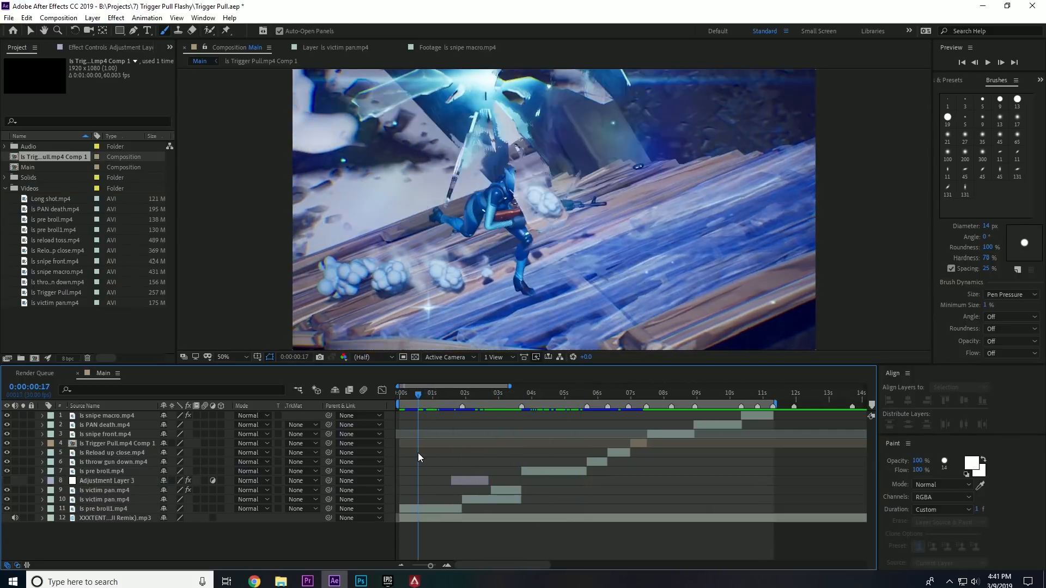
left_click_drag(440, 465, 425, 480)
left_click(439, 507)
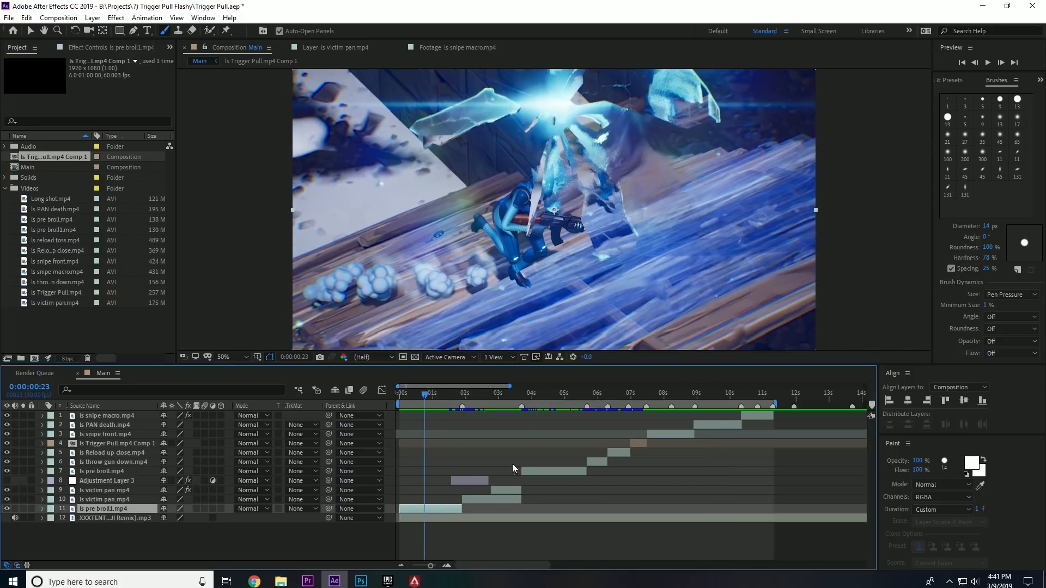
left_click(961, 80)
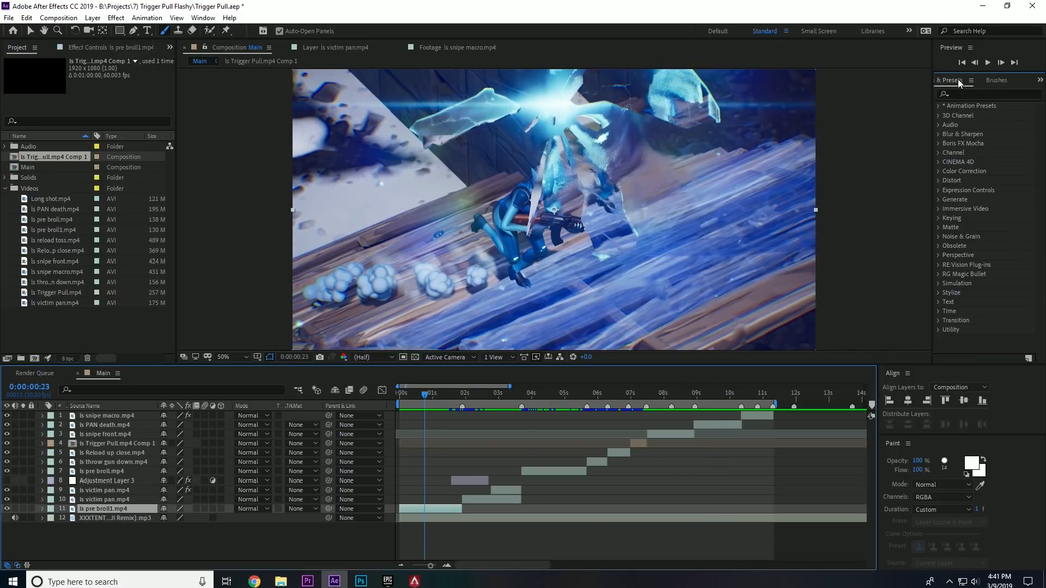
left_click(987, 92)
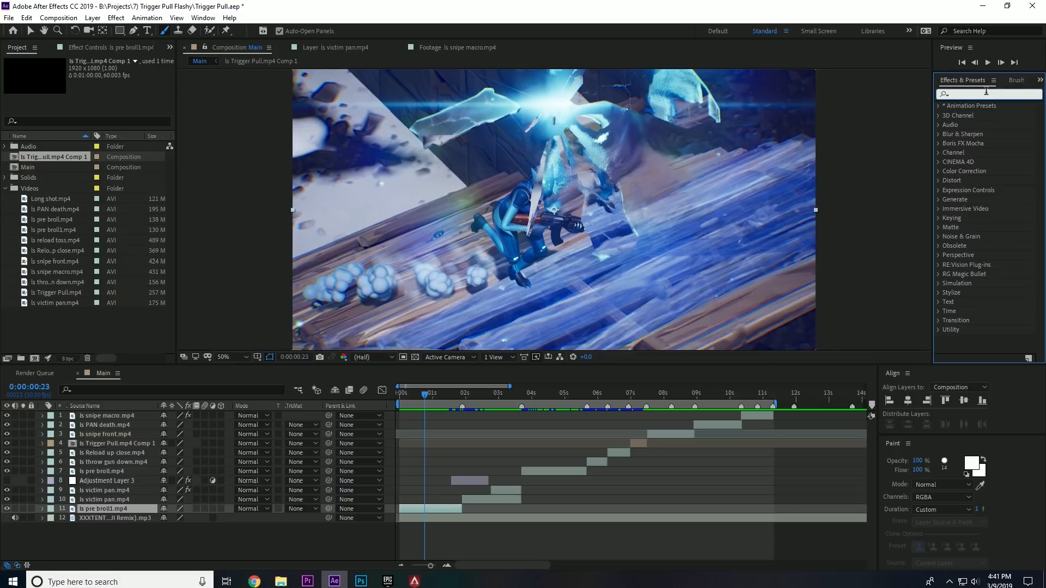
type("curv")
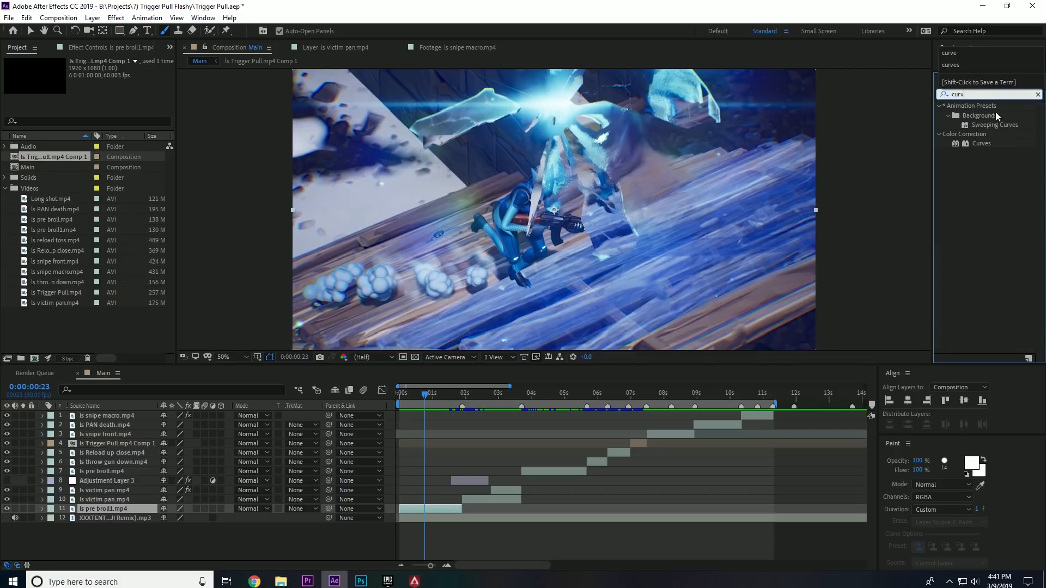
left_click_drag(981, 144, 436, 508)
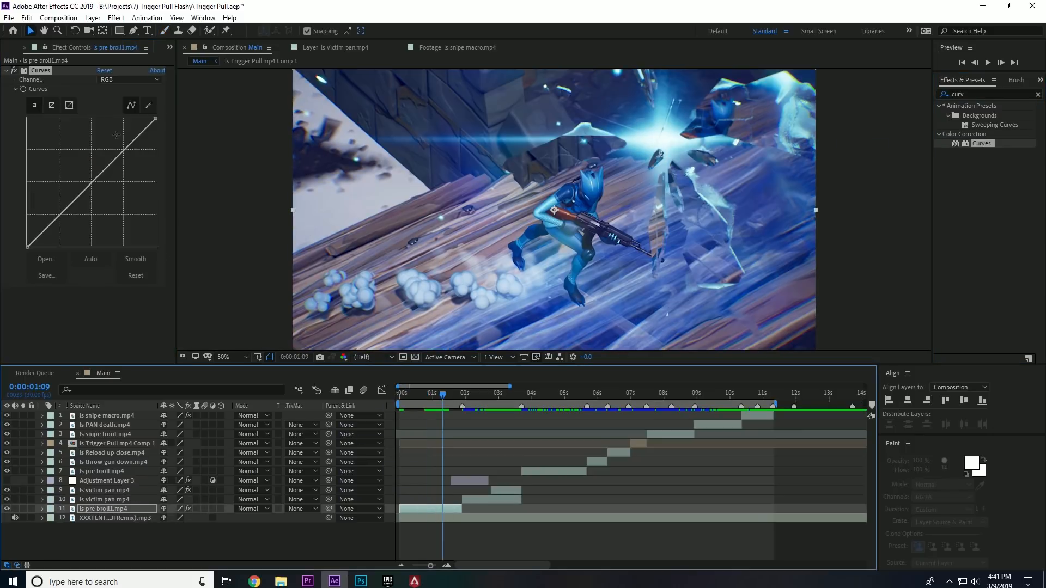
Try raising the midtones of the Red channel curve on Is pre broll1.mp4 and undo the change.
left_click(122, 80)
left_click(125, 81)
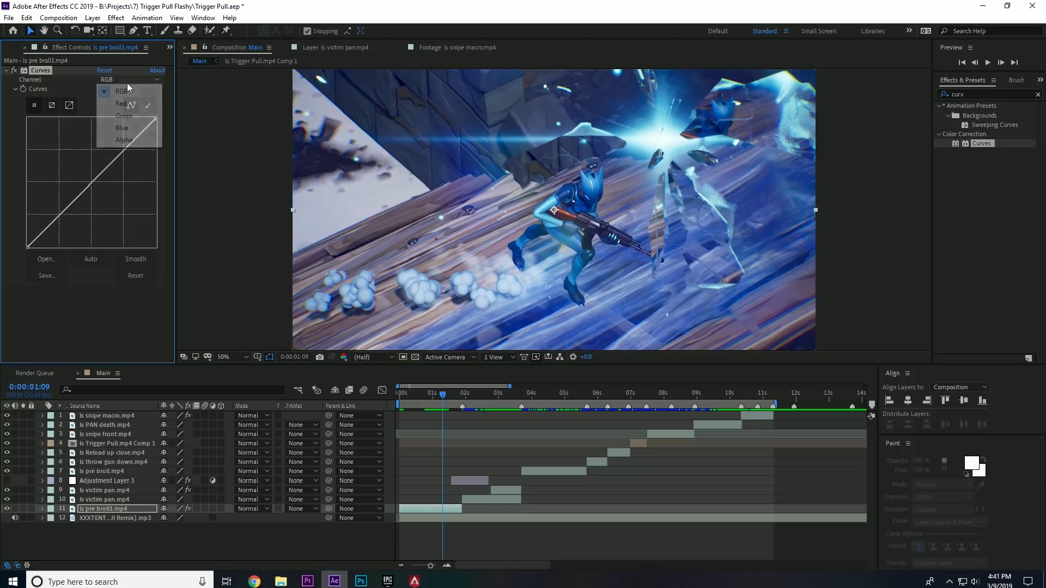
left_click(109, 306)
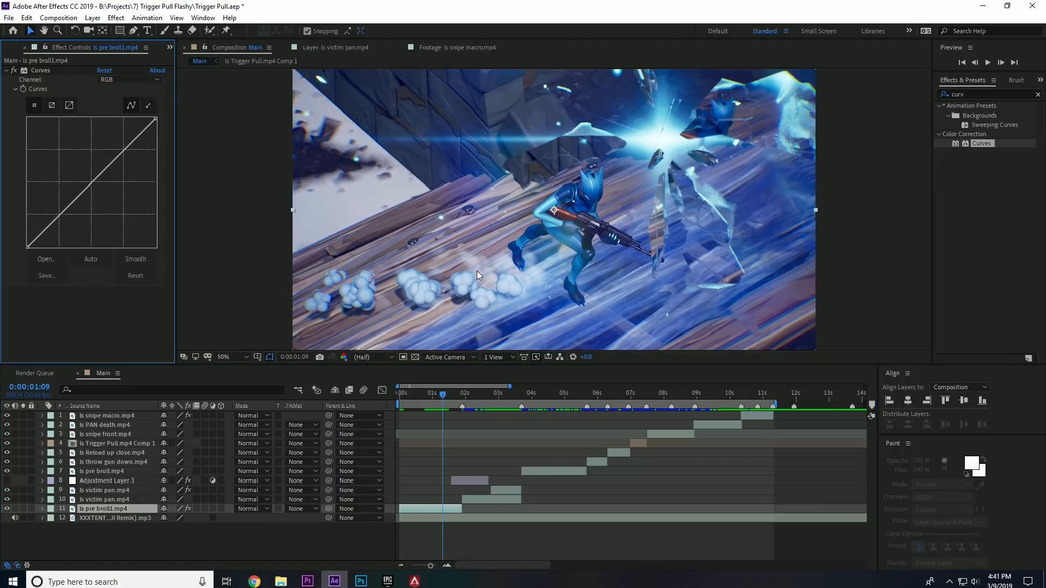
left_click(114, 80)
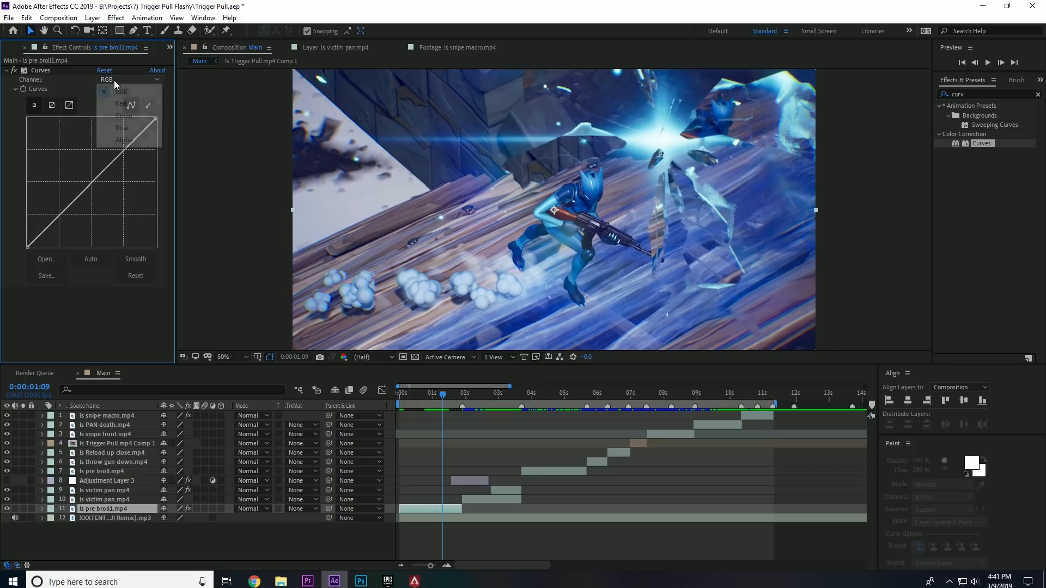
left_click(145, 103)
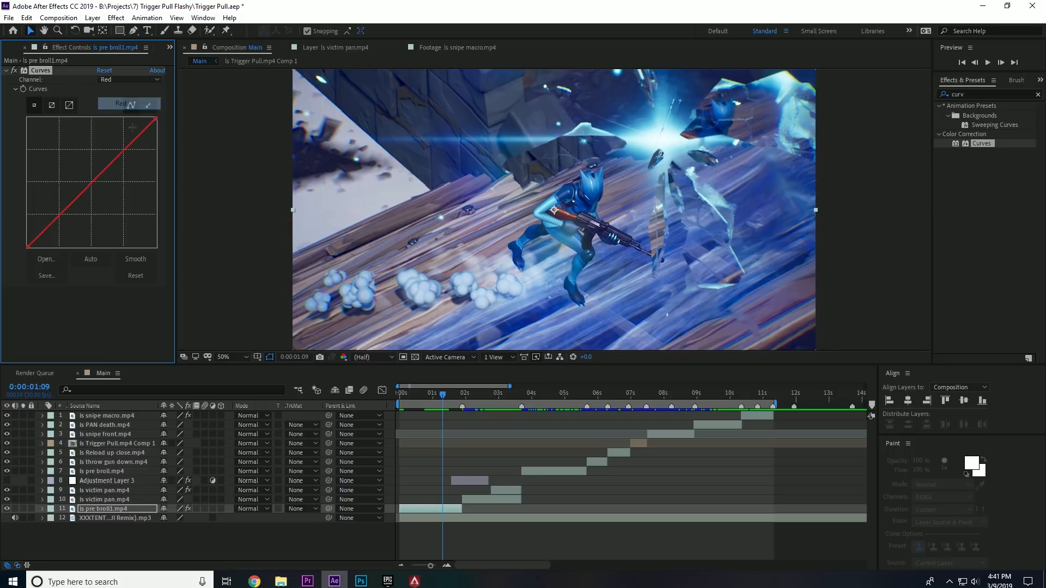
left_click_drag(90, 184, 72, 160)
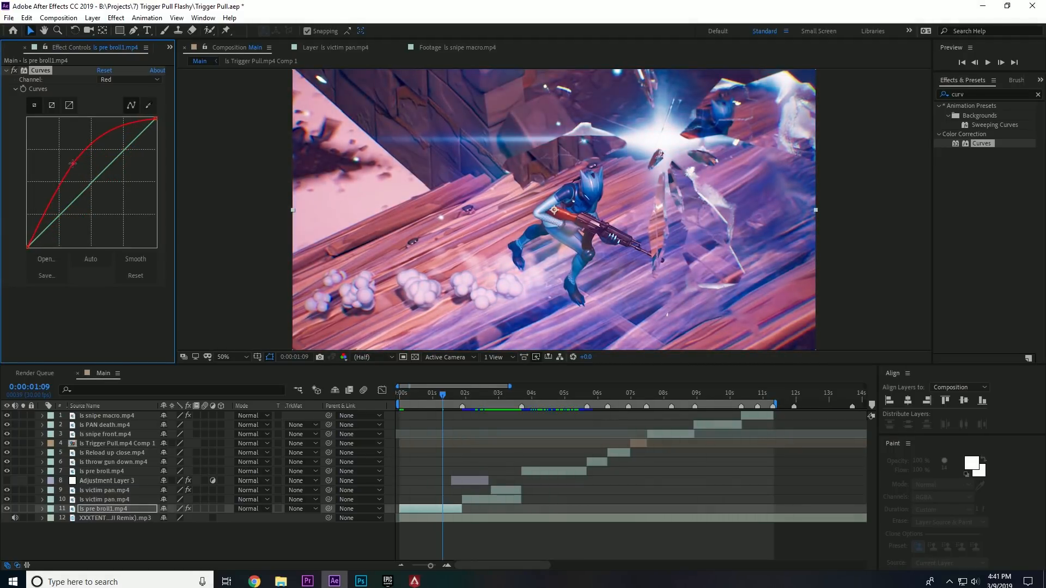
key("ctrl+z")
Bend the clip's RGB curve into a slight S by raising the highlights and lowering the shadows.
left_click(113, 80)
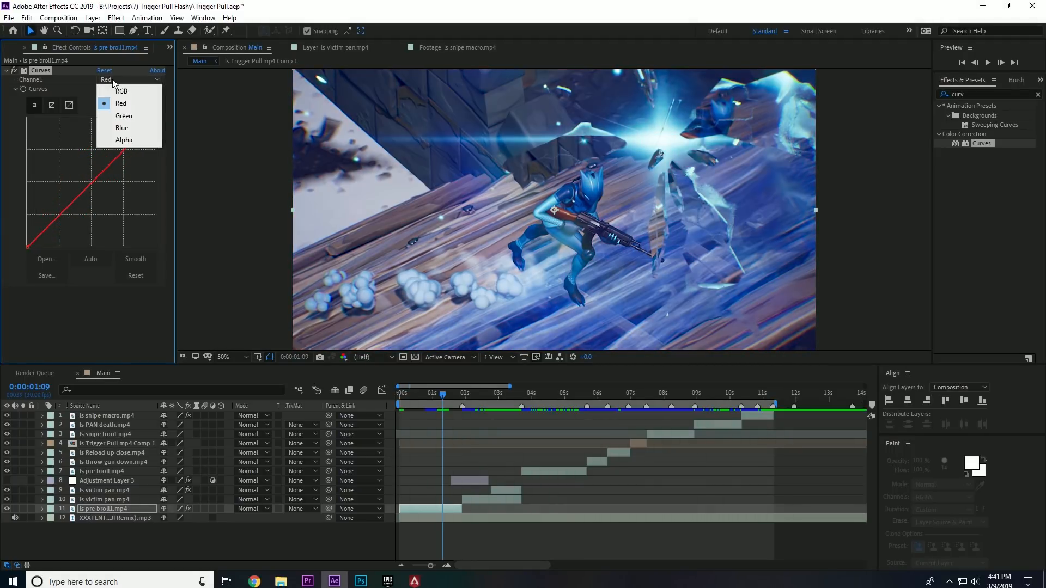
left_click(140, 140)
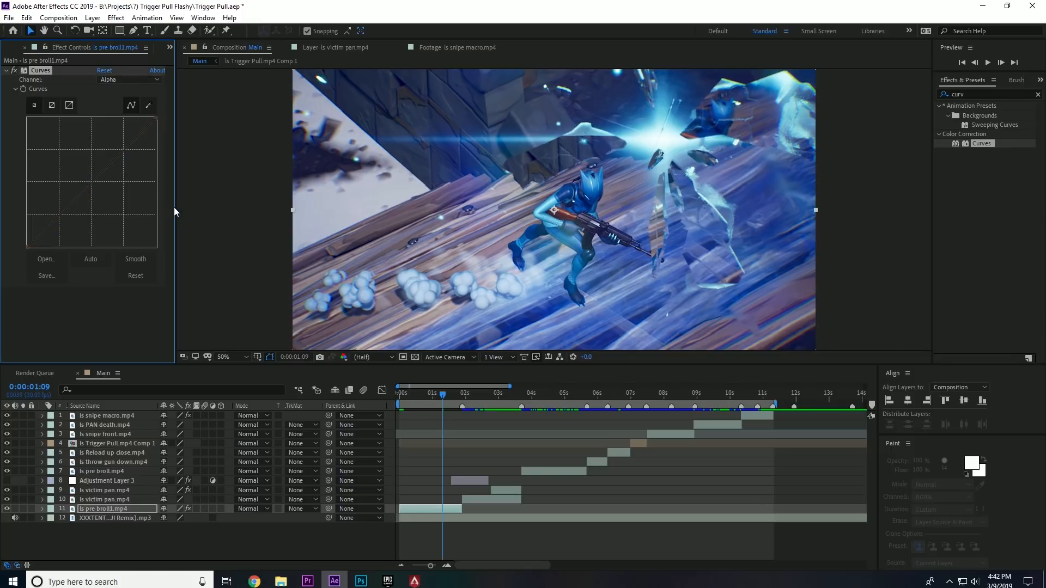
left_click(109, 80)
left_click(104, 83)
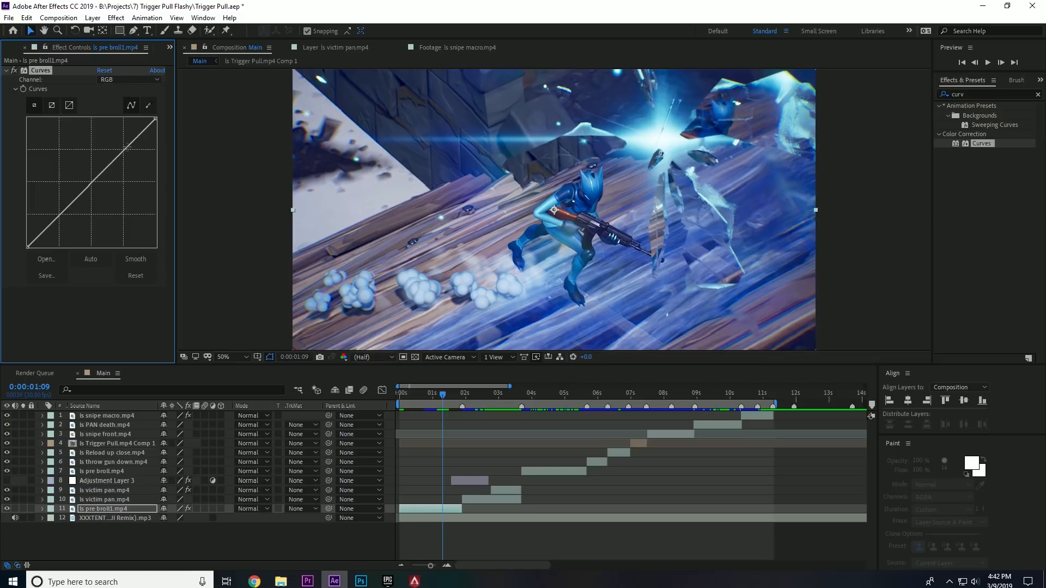
left_click_drag(128, 148, 122, 149)
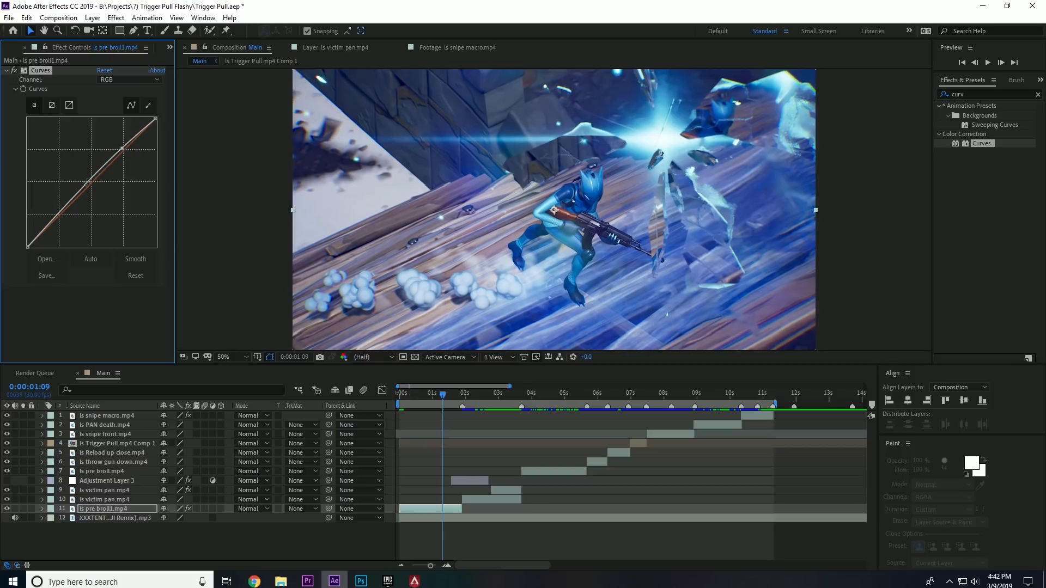
left_click_drag(76, 191, 79, 198)
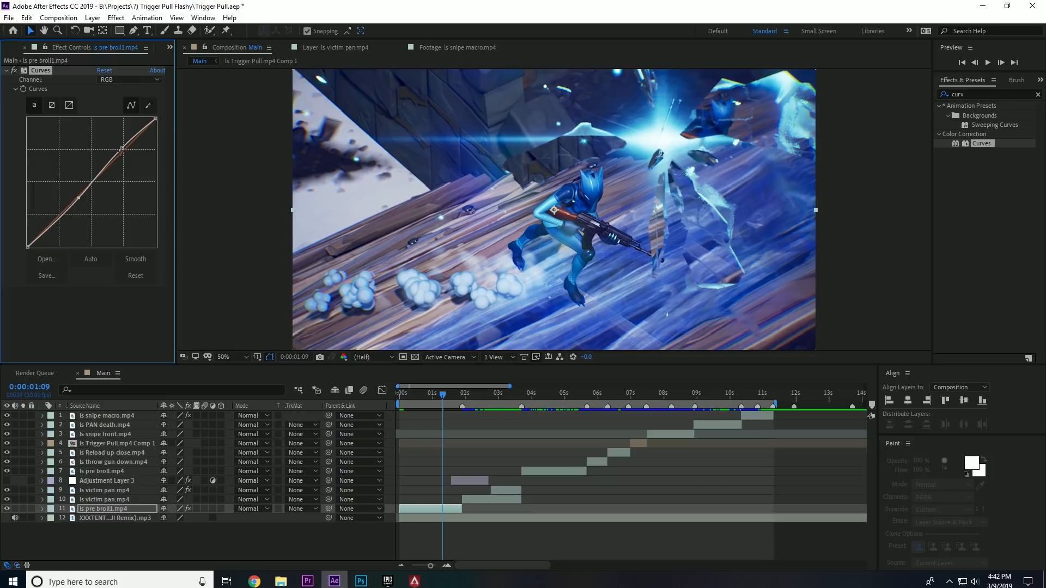
Give the clip's Blue channel curve a slight S with a raised highlight point and a lowered shadow point.
left_click(109, 82)
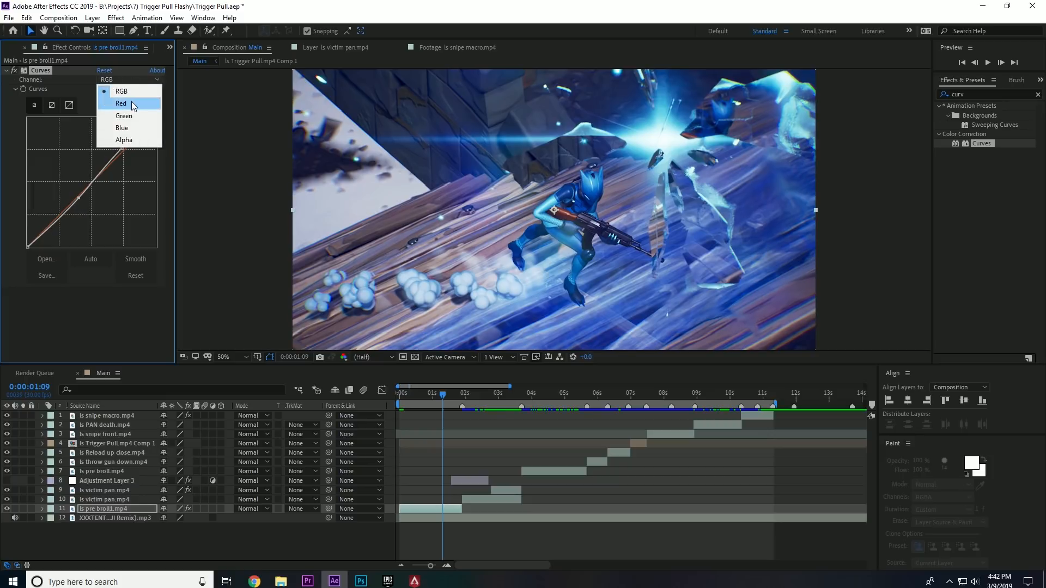
left_click(134, 127)
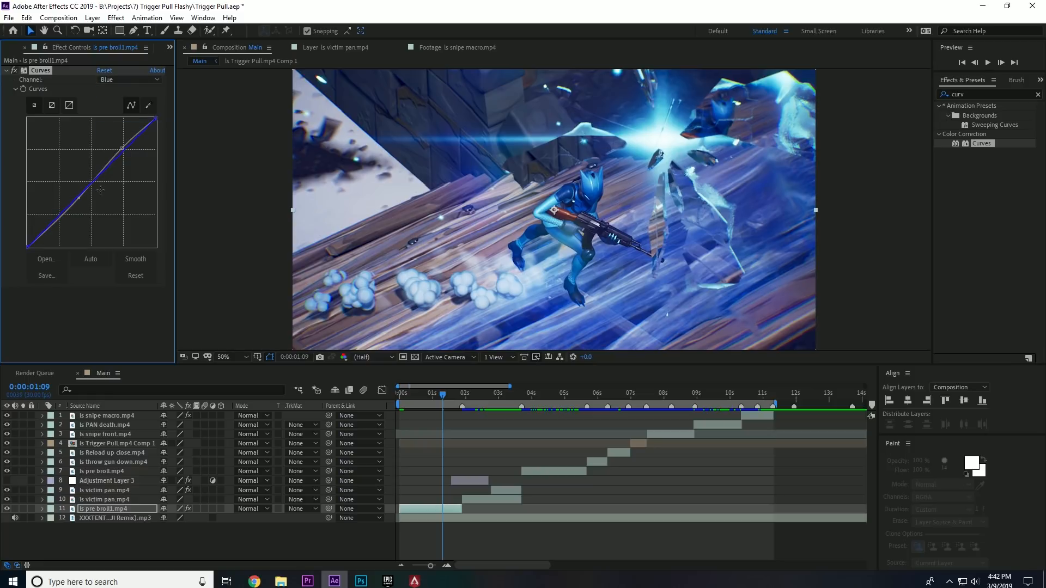
left_click_drag(129, 145, 128, 146)
left_click_drag(70, 203, 74, 208)
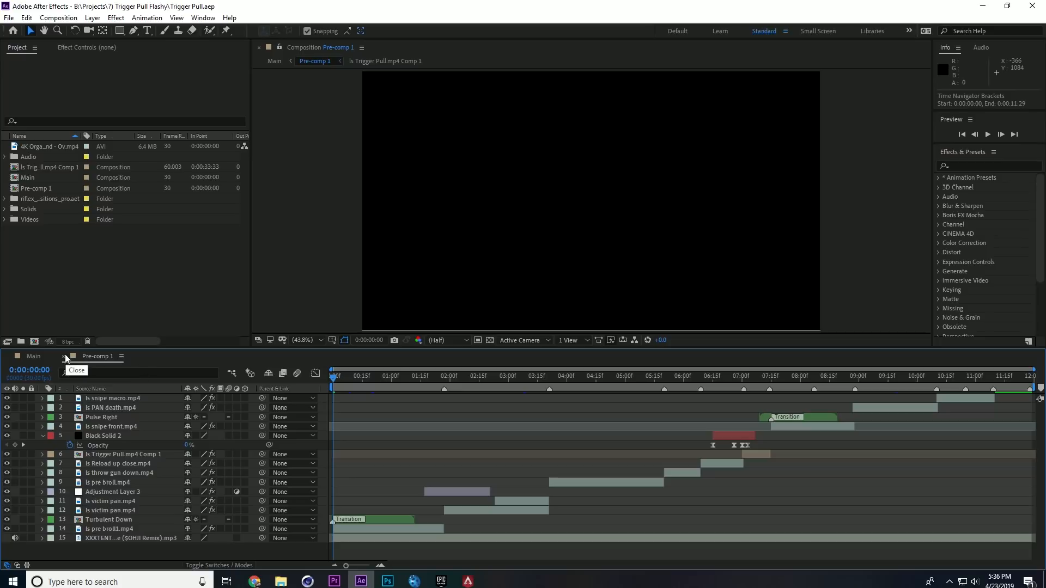
Play back the finished edit in Pre-comp 1 from the beginning at a reduced system volume.
left_click(33, 357)
left_click(95, 355)
key("space")
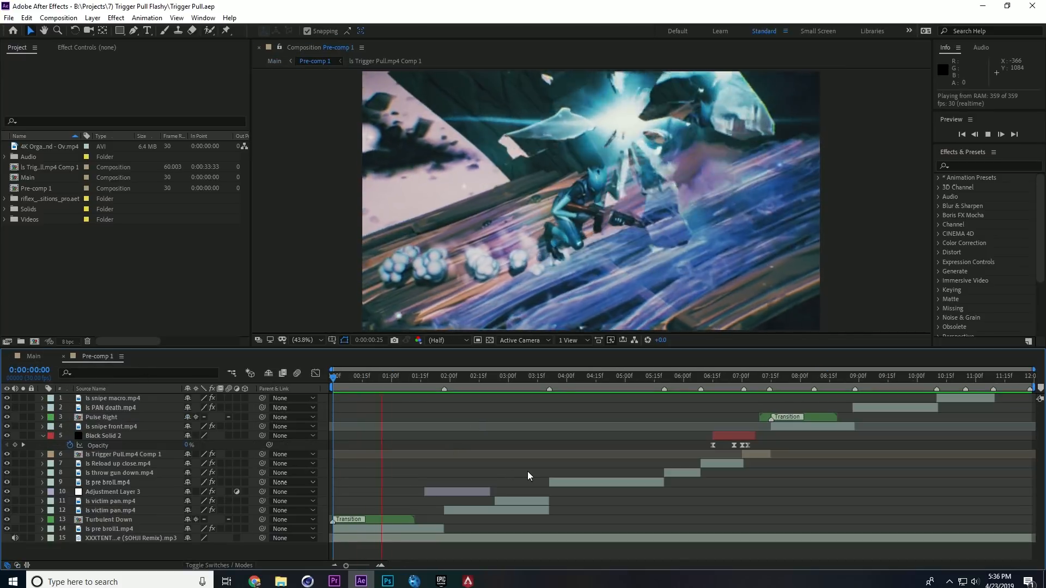
key("XF86AudioLowerVolume")
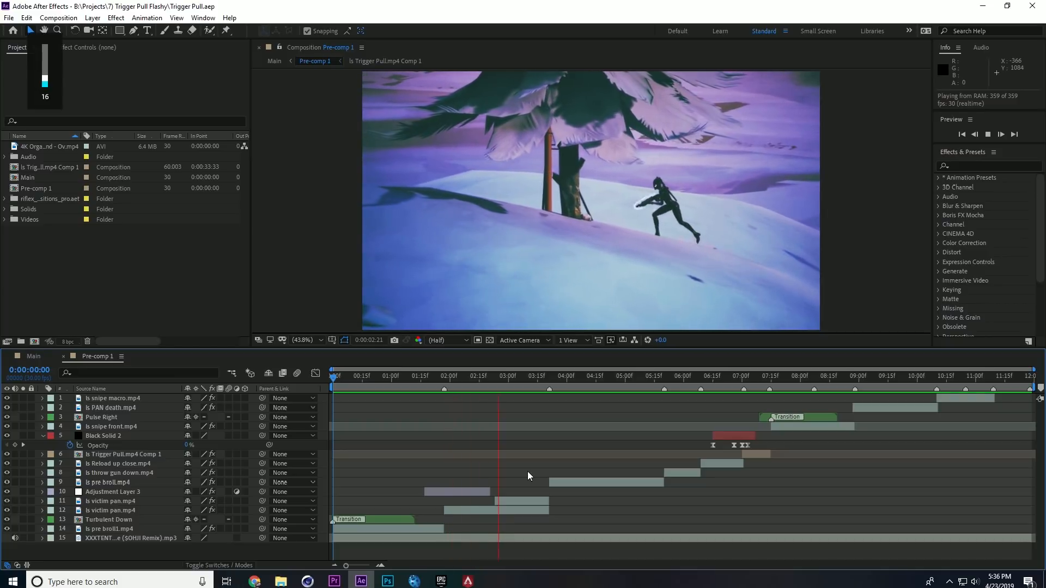
key("XF86AudioLowerVolume")
key("XF86AudioLowerVolume")
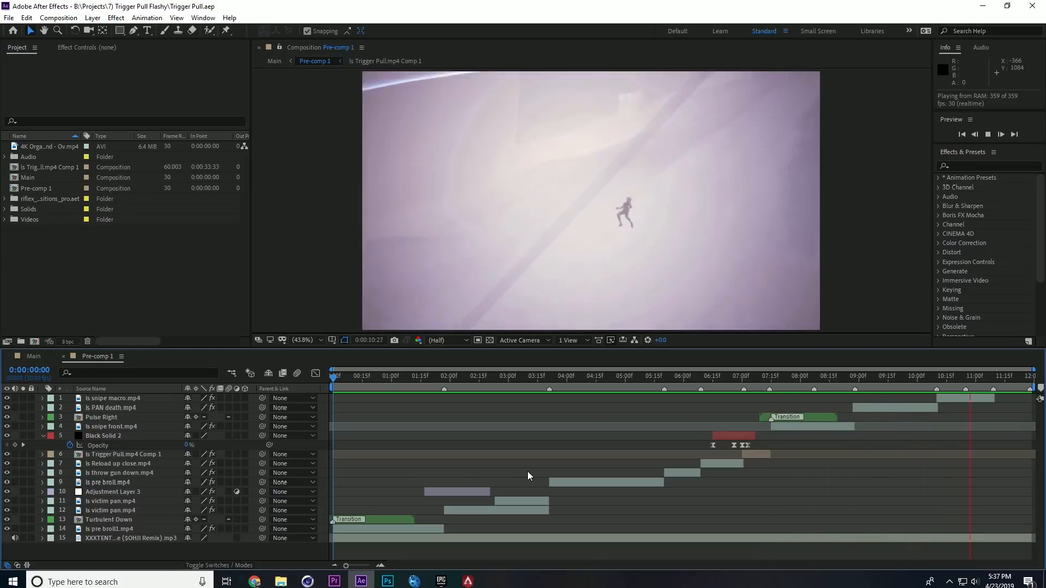
key("space")
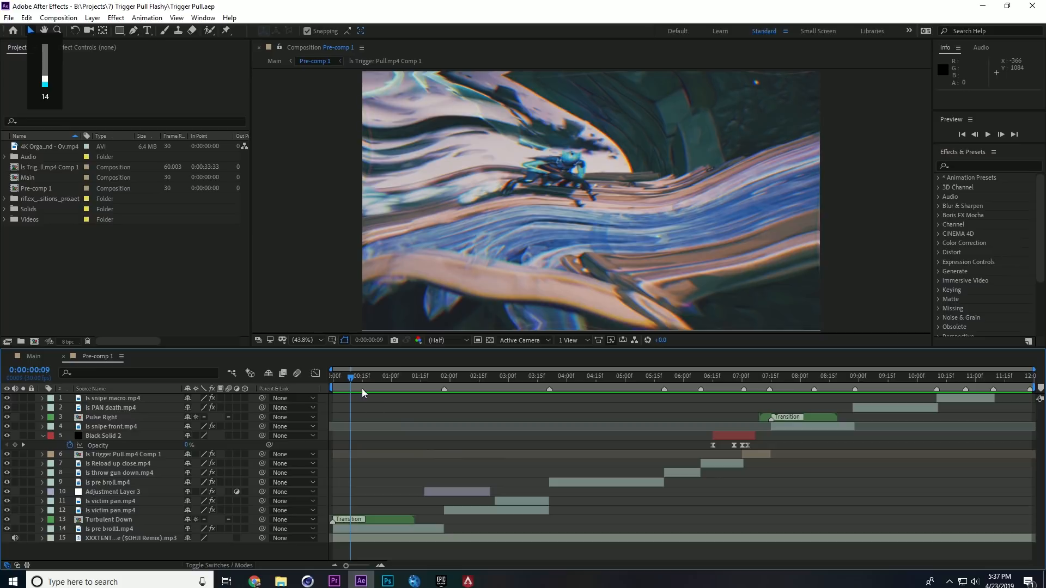
Scrub through the first clips of Pre-comp 1 to 0:00:03:04 and inspect the graded frame up close.
left_click_drag(355, 380, 404, 378)
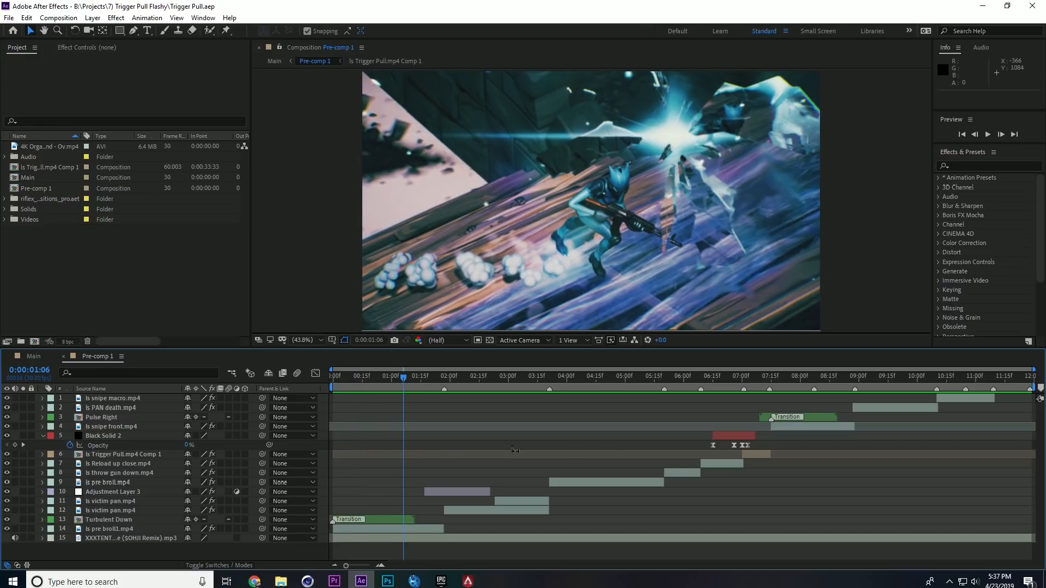
key("XF86AudioLowerVolume")
left_click_drag(404, 379, 516, 424)
scroll(722, 240, "up", 1)
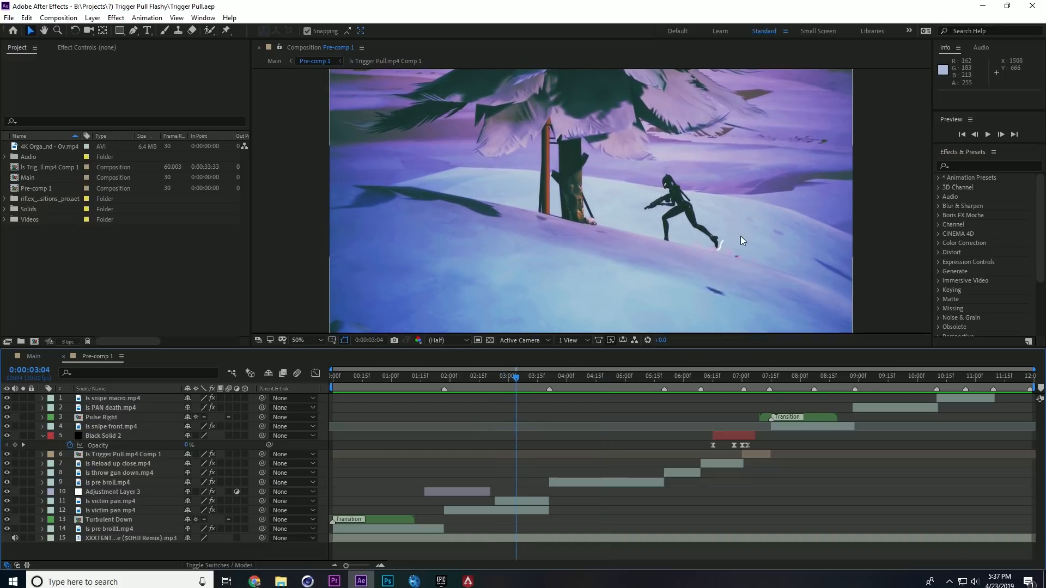
scroll(730, 239, "down", 2)
scroll(652, 269, "up", 2)
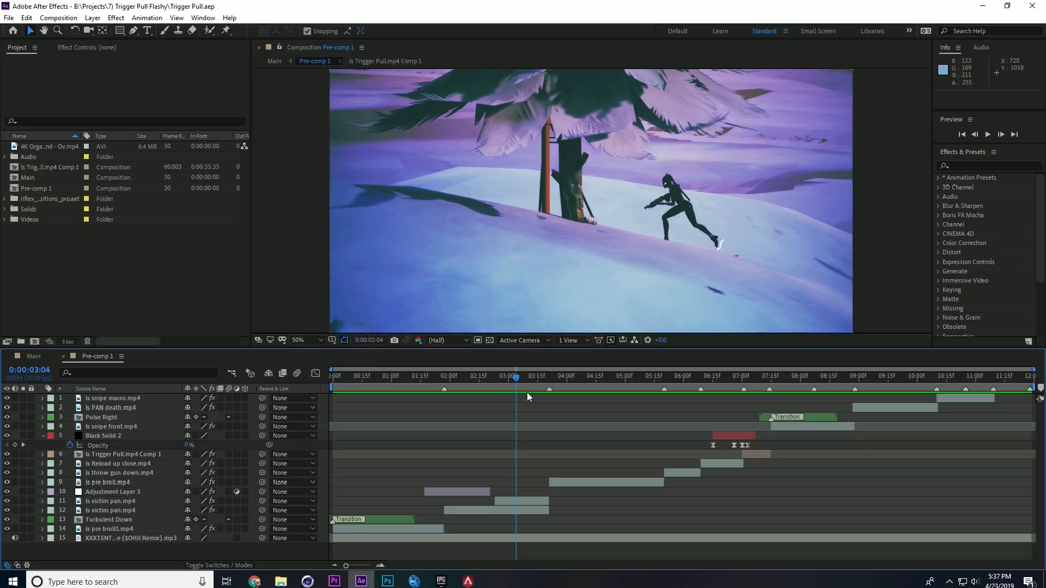
Fit the whole Pre-comp 1 frame in the viewer and scrub through the edit from the start to 0:00:07:04.
left_click(317, 341)
left_click(325, 364)
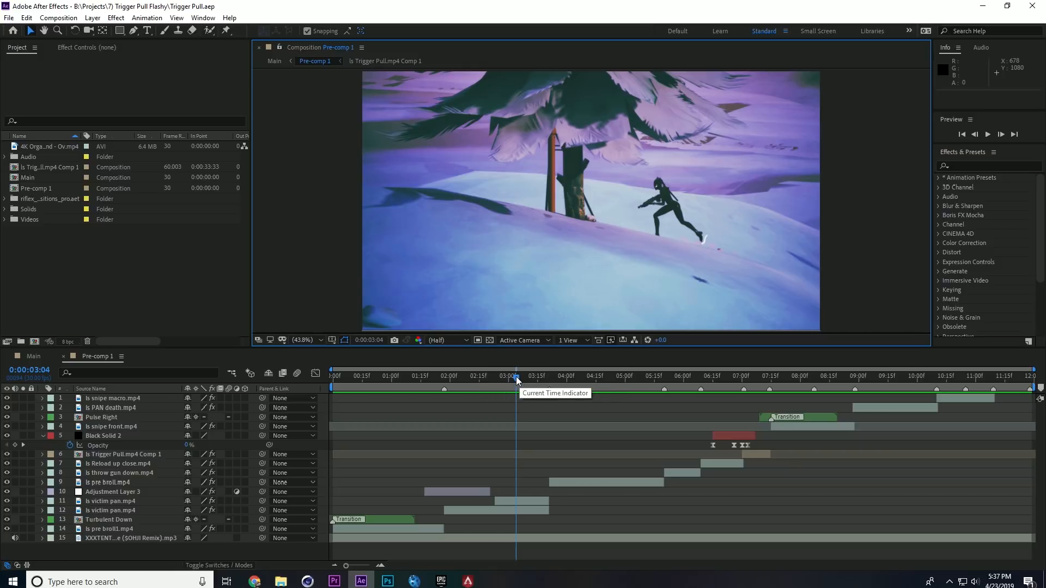
left_click_drag(515, 377, 466, 377)
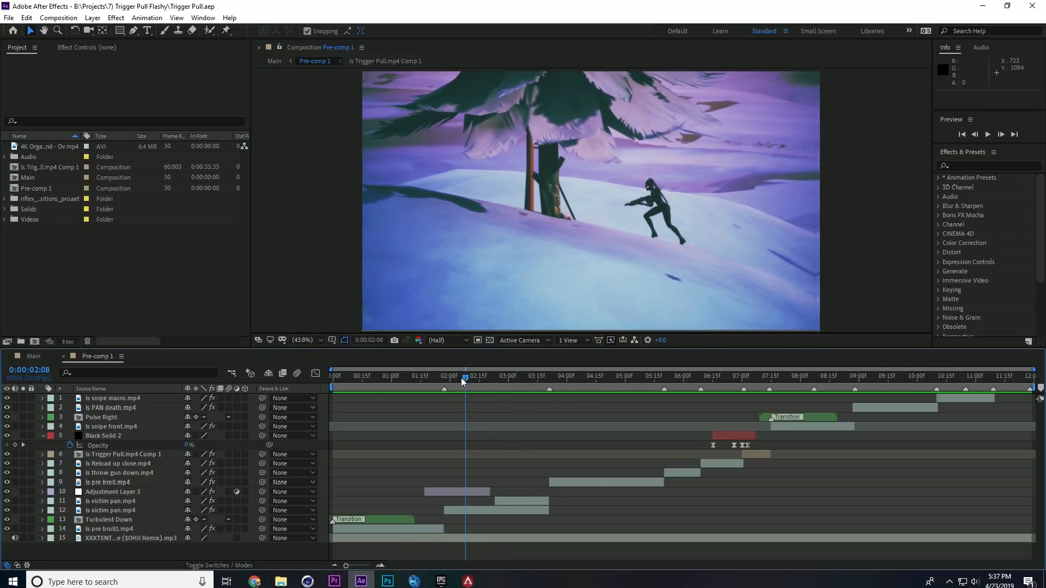
key("Home")
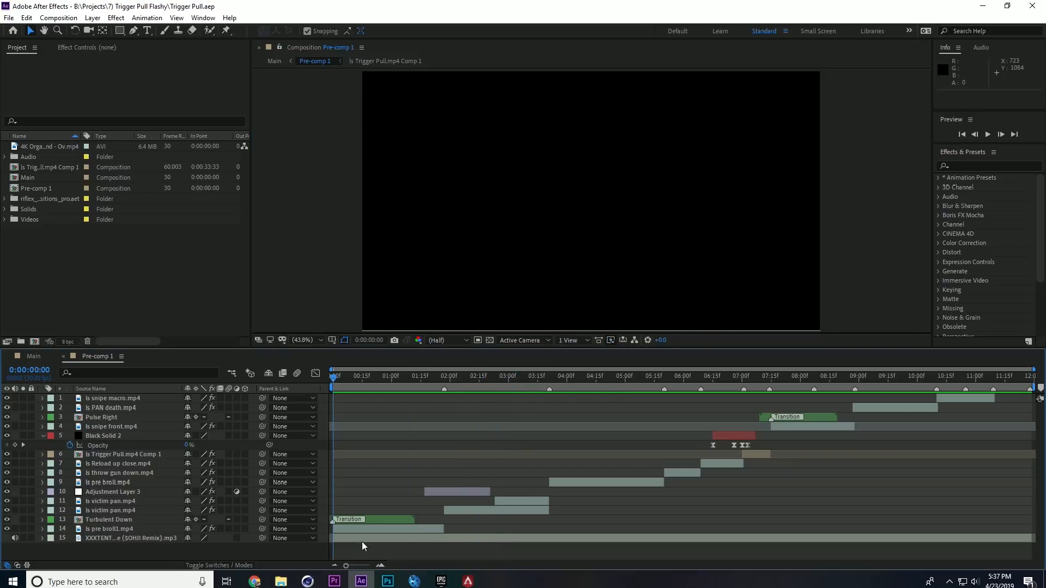
left_click_drag(338, 377, 750, 433)
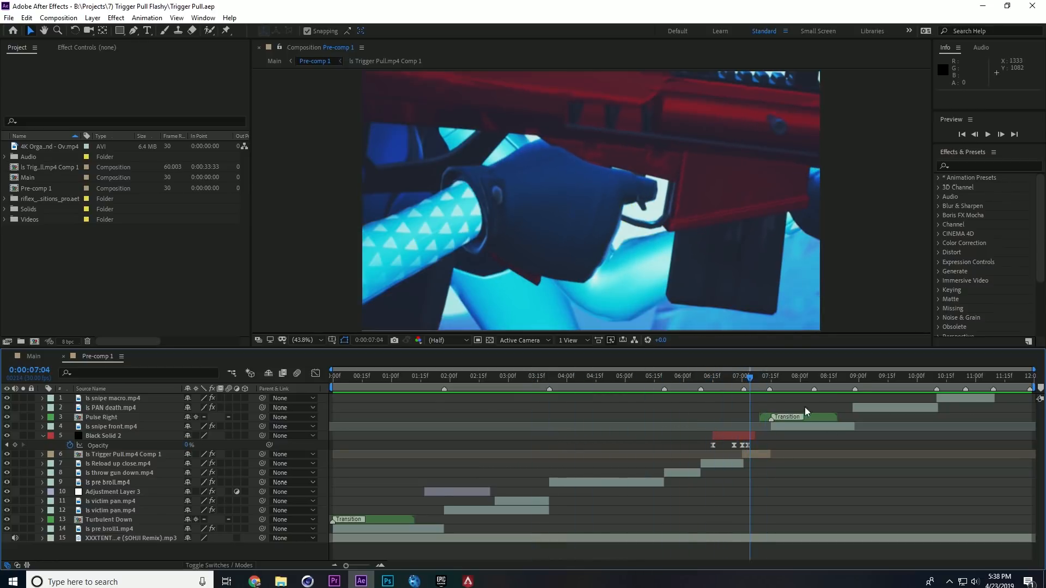
Collapse the revealed Opacity property of the Black Solid 2 layer in Pre-comp 1 and leave all layers deselected.
key("ctrl+a")
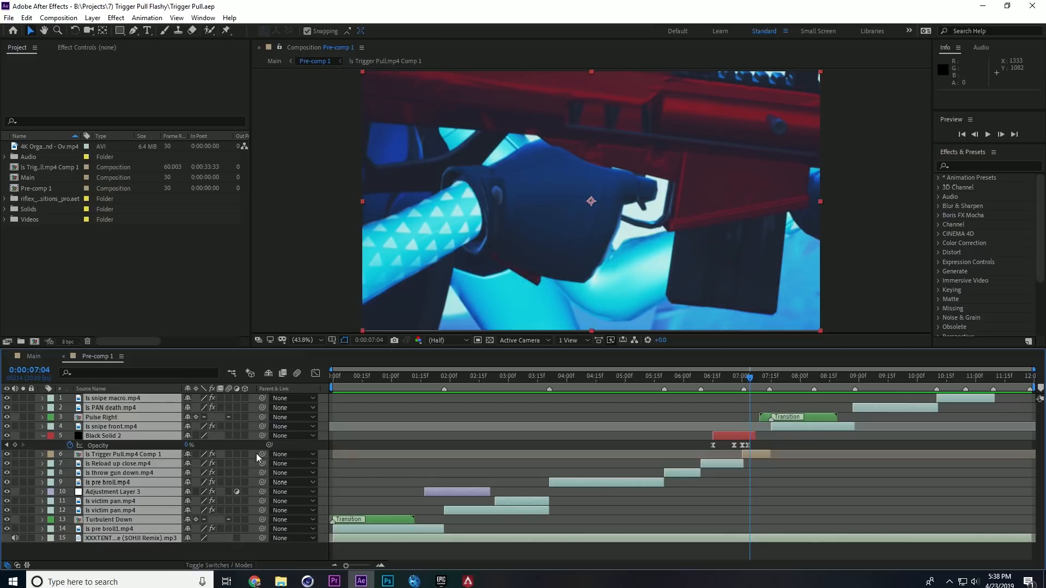
left_click(43, 435)
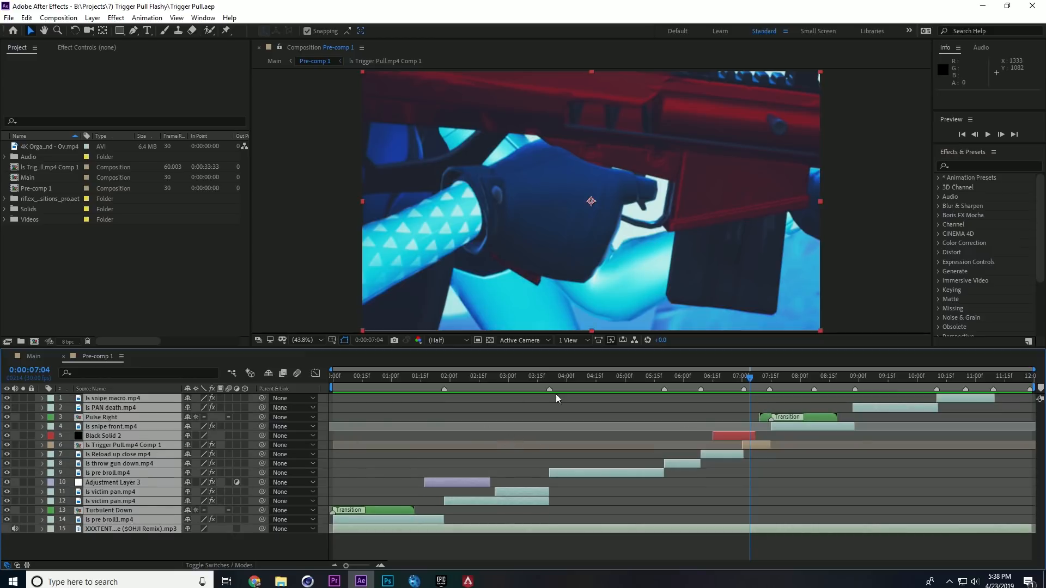
left_click(652, 560)
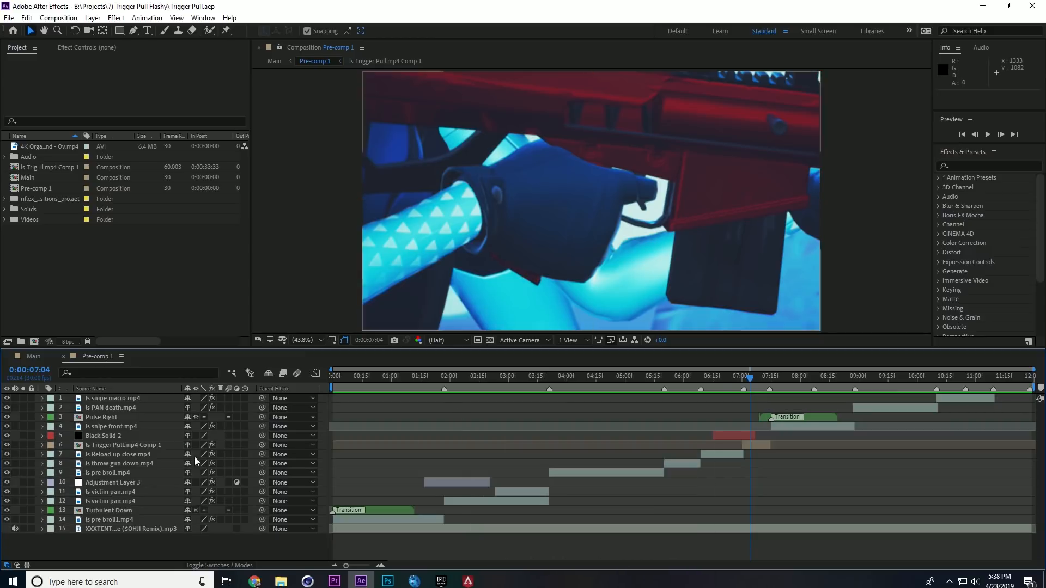
left_click(118, 527)
left_click(104, 395, "shift")
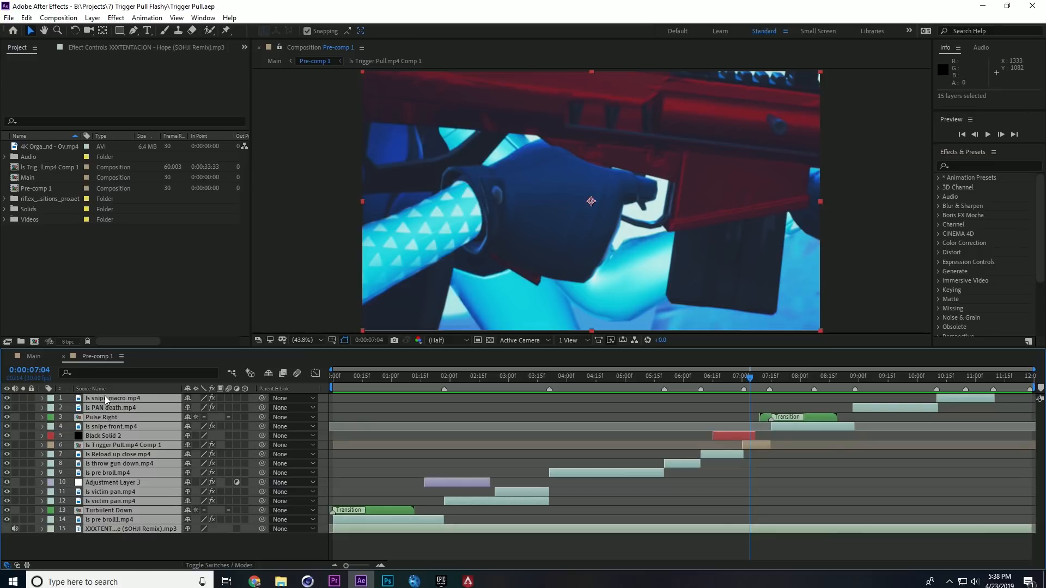
right_click(711, 454)
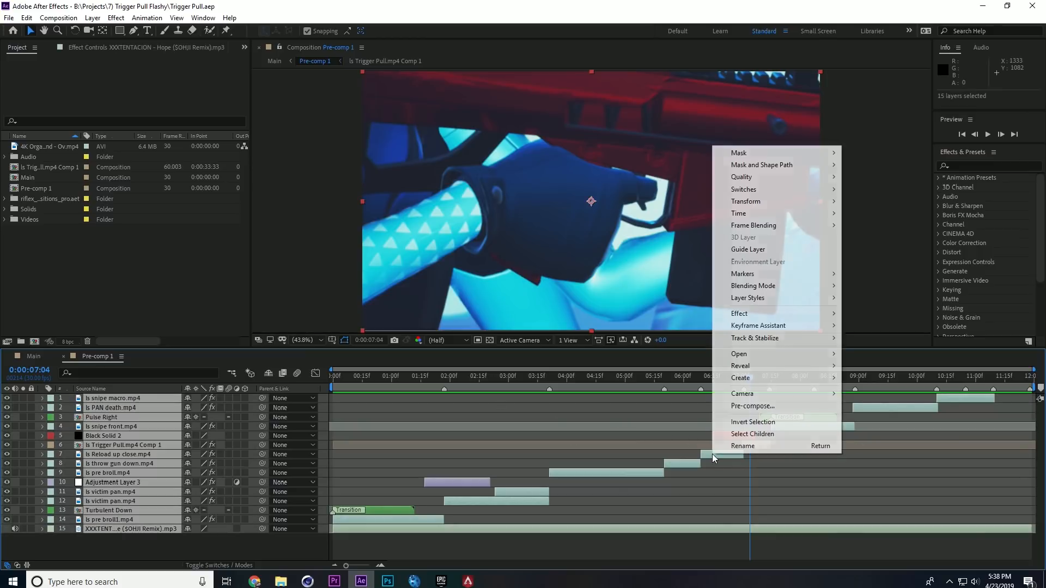
left_click(771, 407)
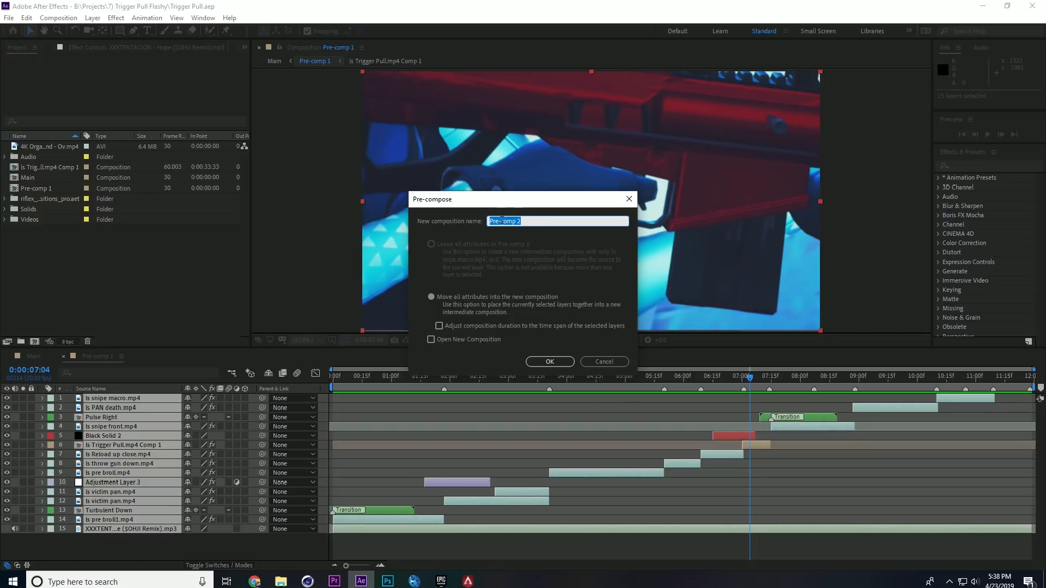
left_click(600, 361)
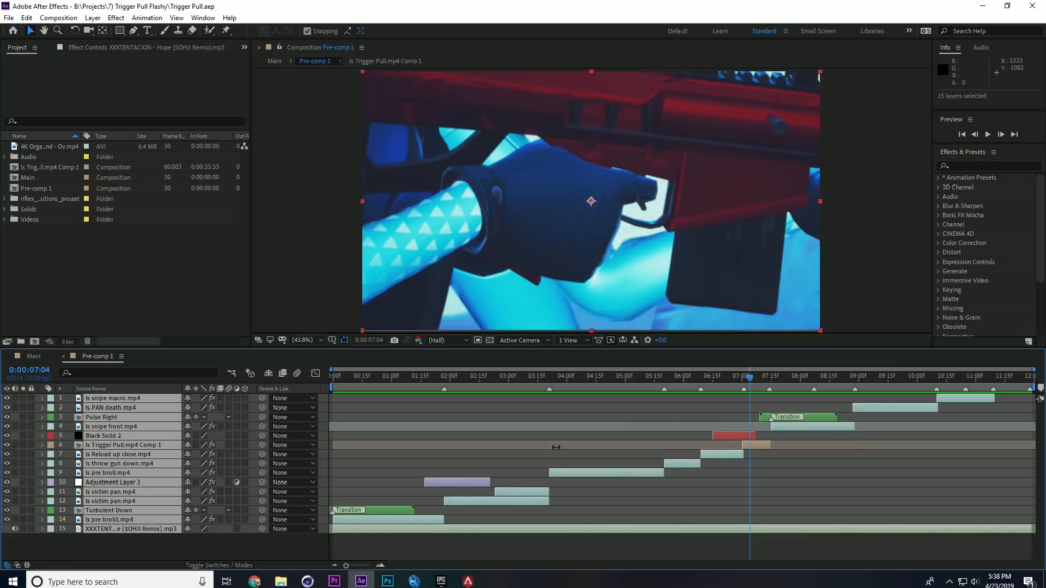
left_click(691, 503)
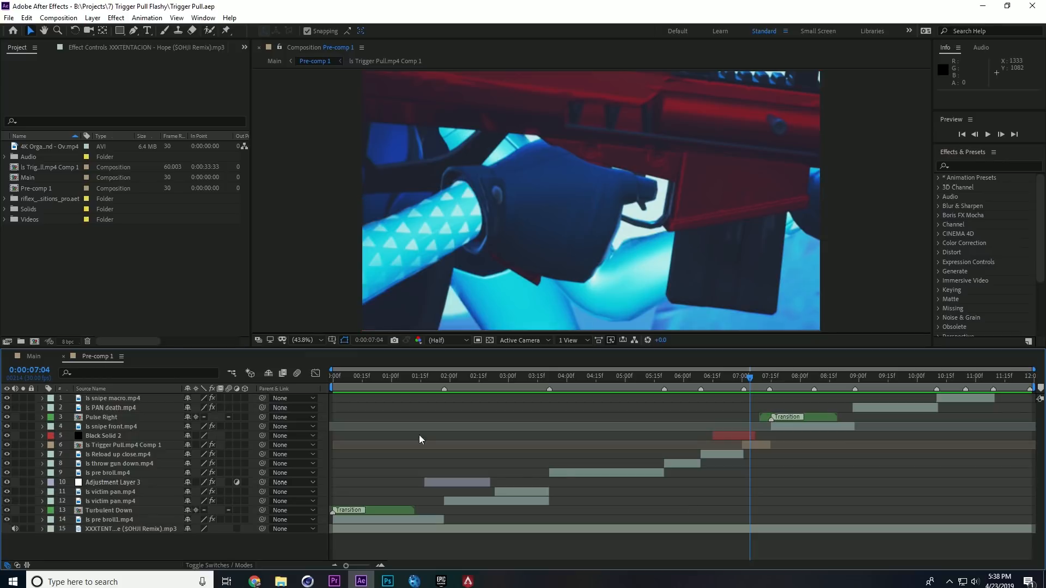
Hide the four adjustment layers and the 4K background overlay in the Main composition and scrub its fitted opening to 0:00:00:10.
left_click(32, 358)
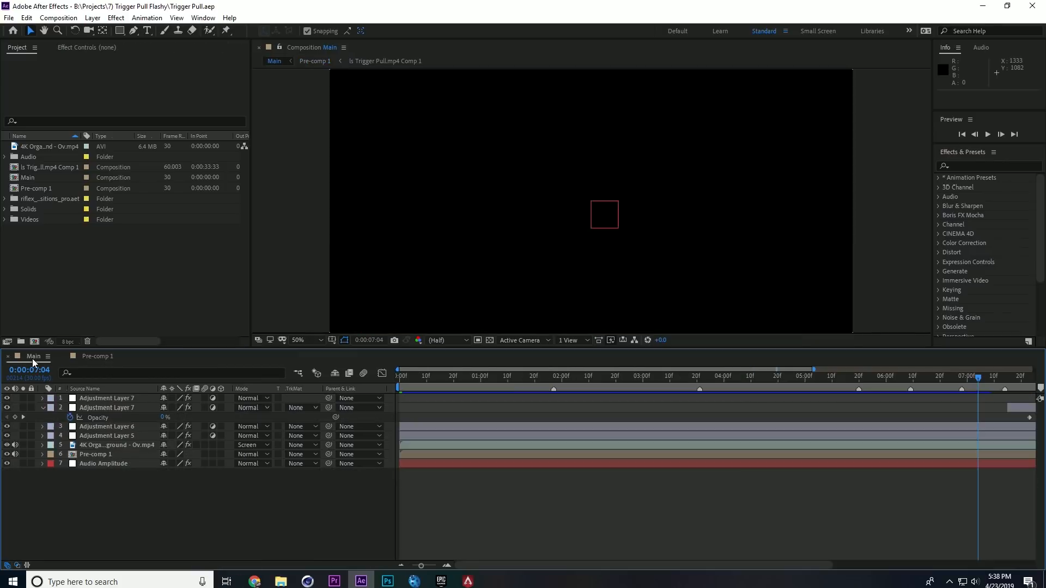
left_click_drag(8, 401, 8, 449)
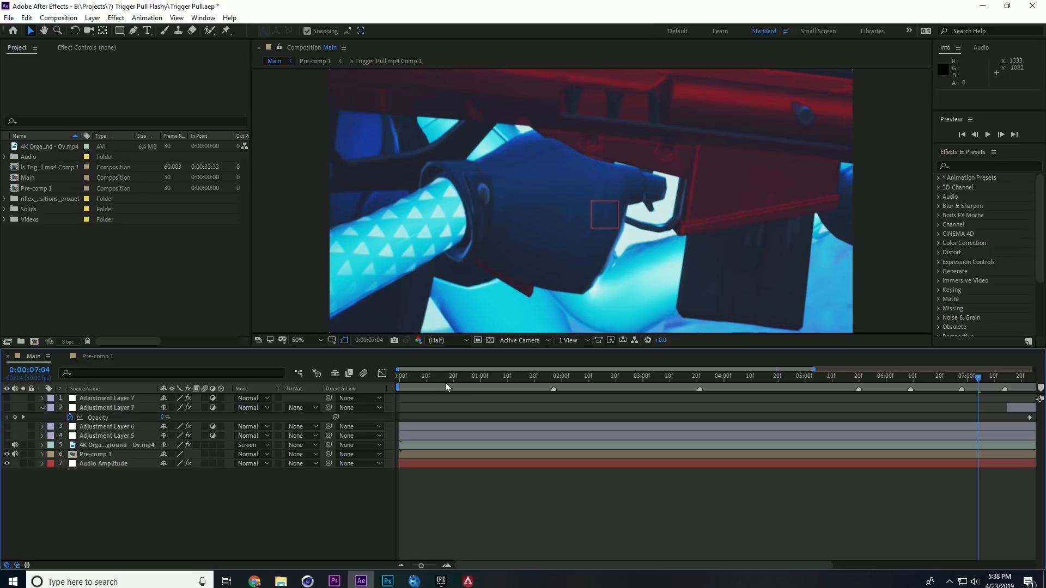
key("Home")
key("space")
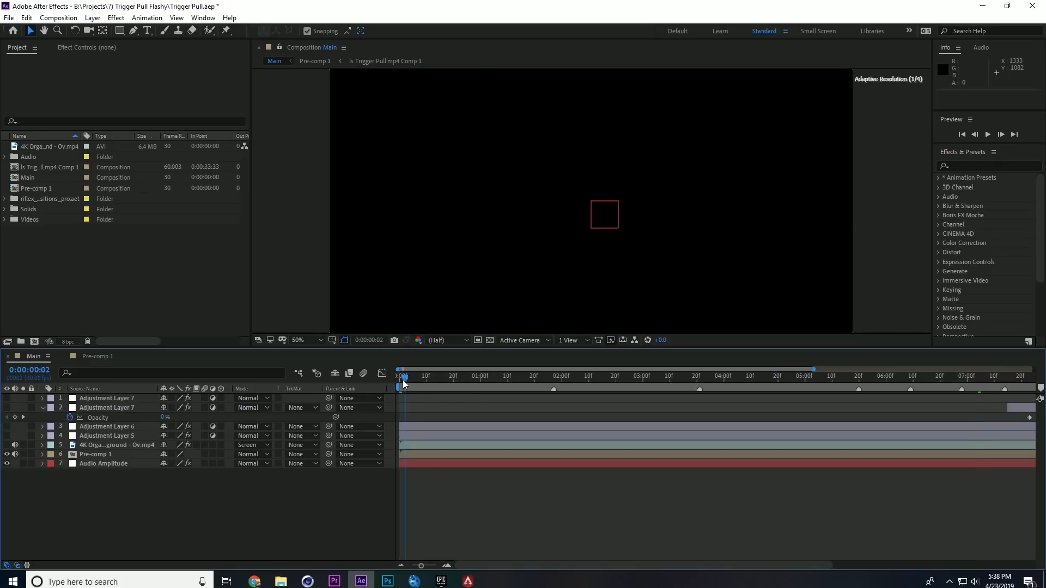
left_click(312, 341)
left_click(333, 364)
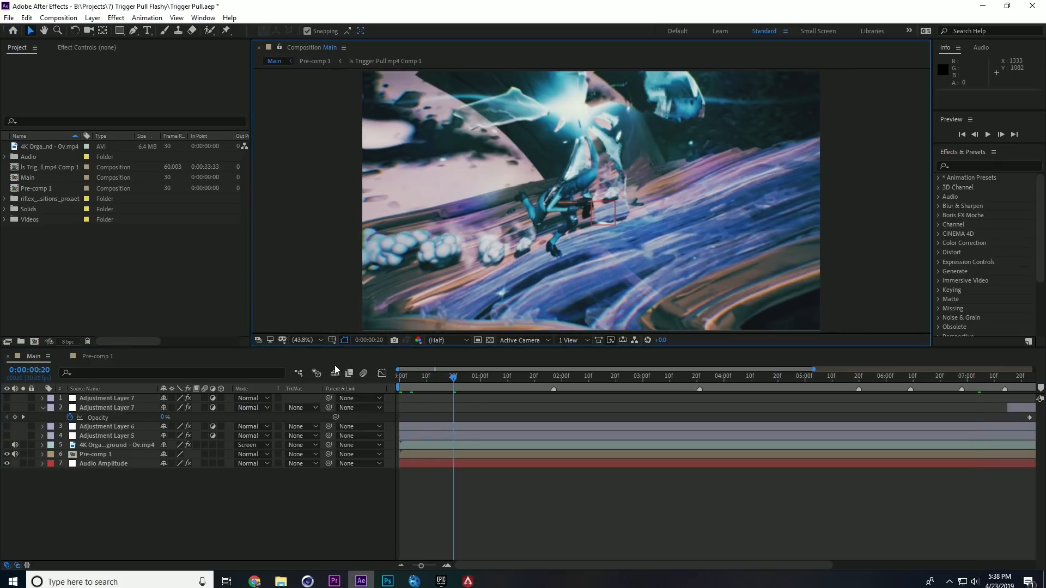
left_click_drag(455, 379, 428, 408)
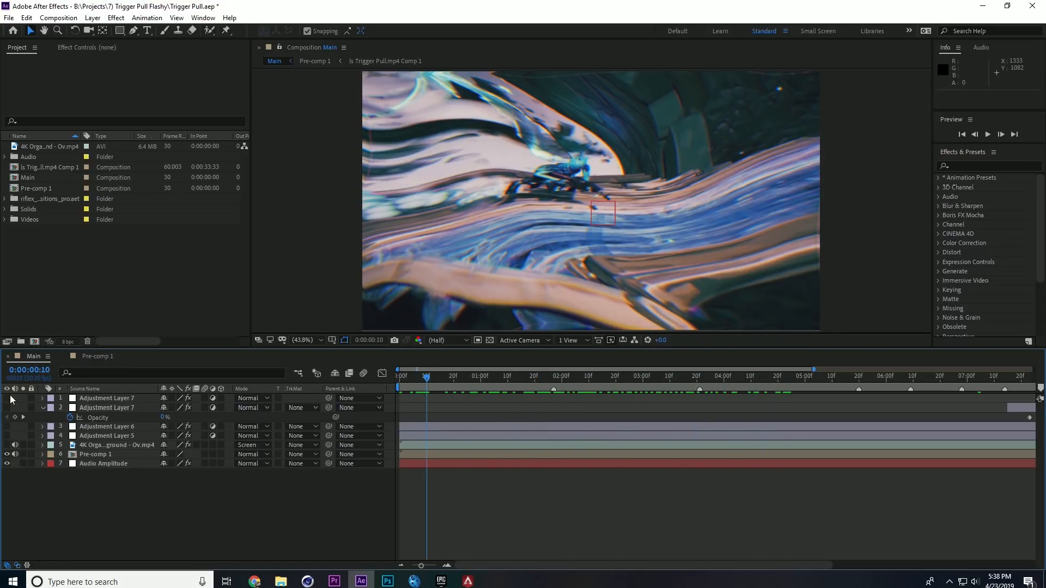
Apply the Bass & Treble audio effect to the Pre-comp 1 layer in the Main composition.
left_click(95, 464)
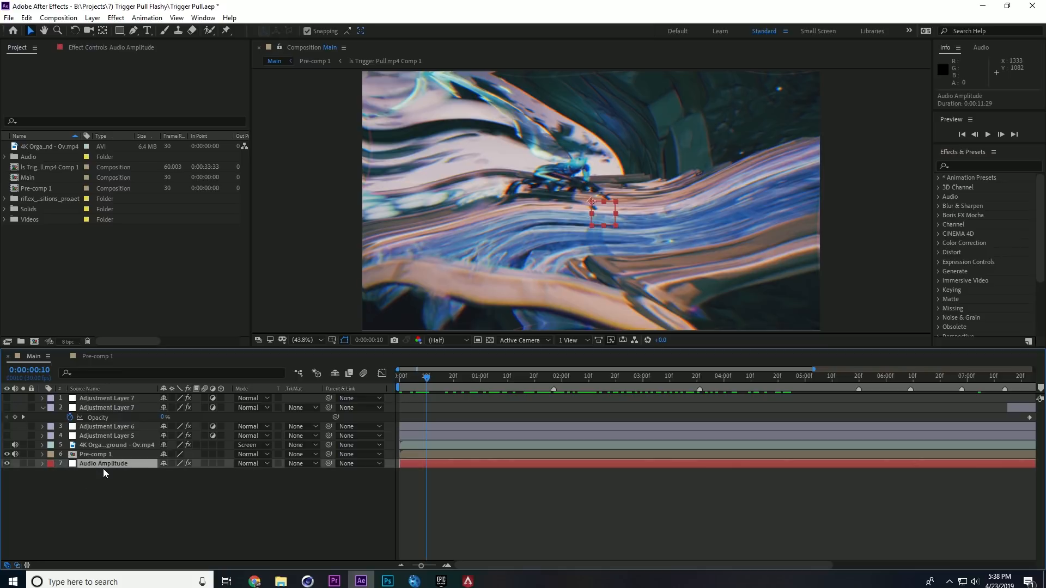
left_click(441, 475)
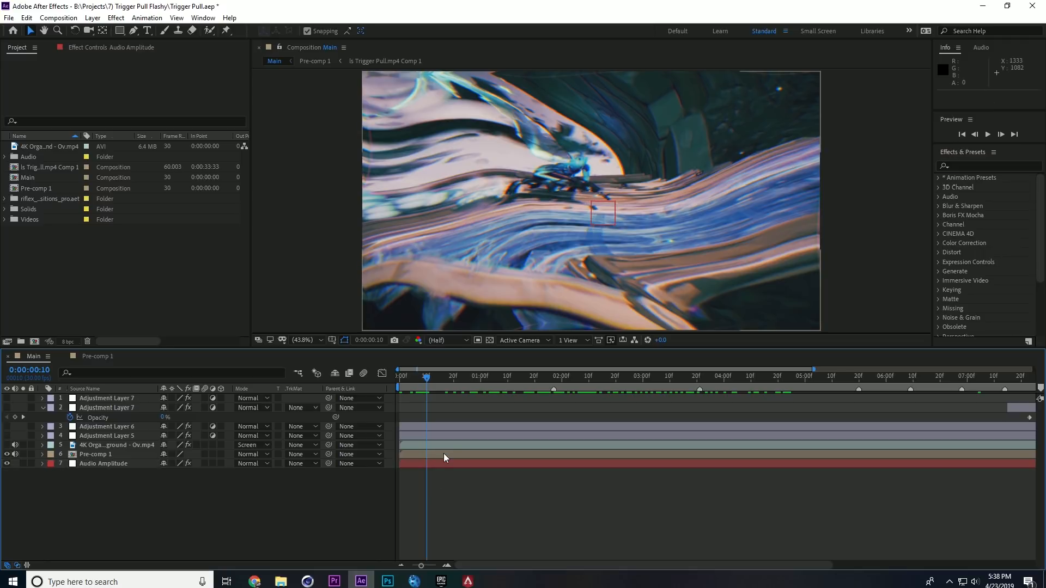
left_click(443, 454)
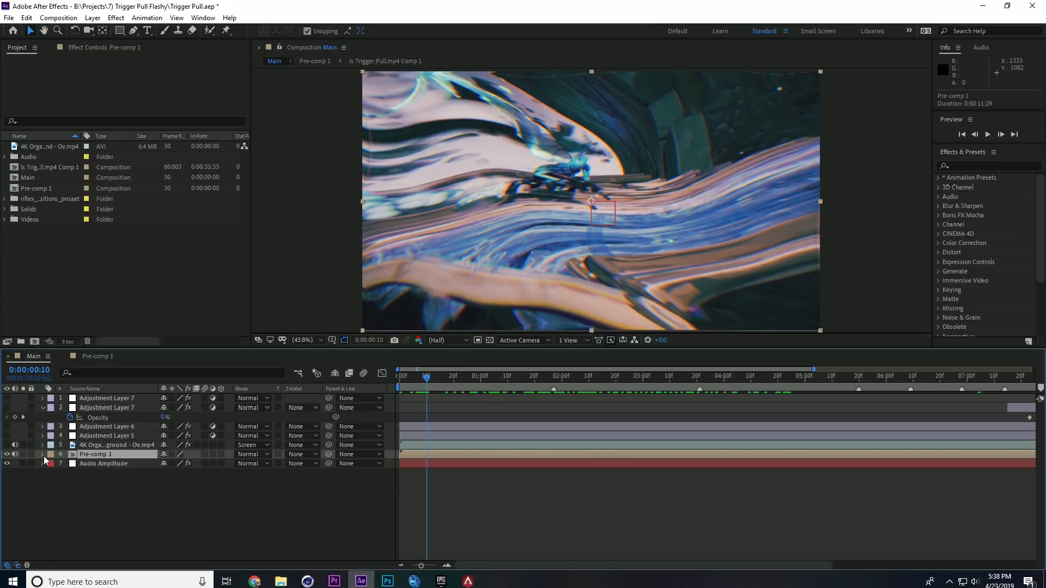
left_click(982, 166)
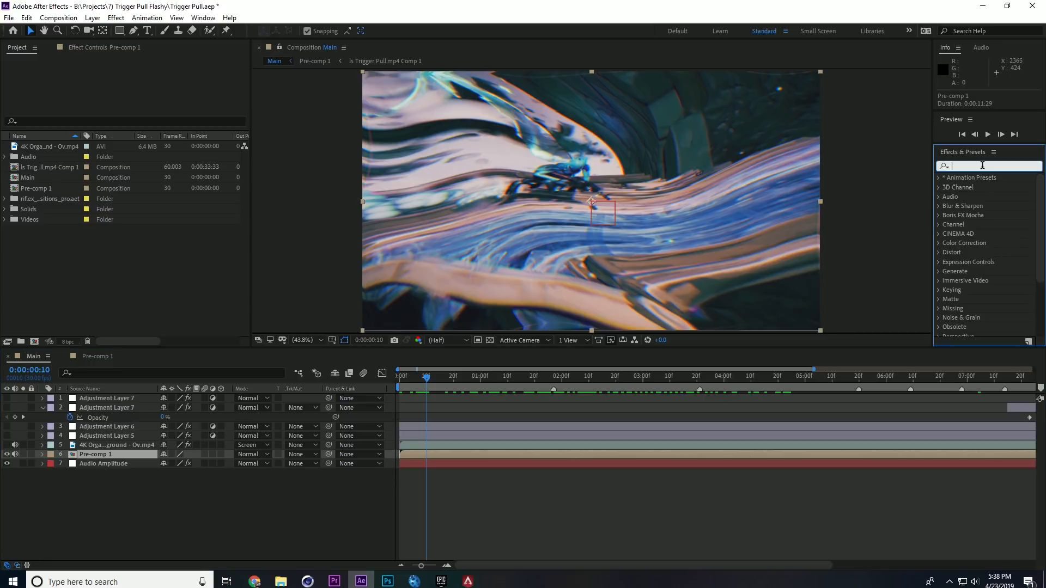
type("bass")
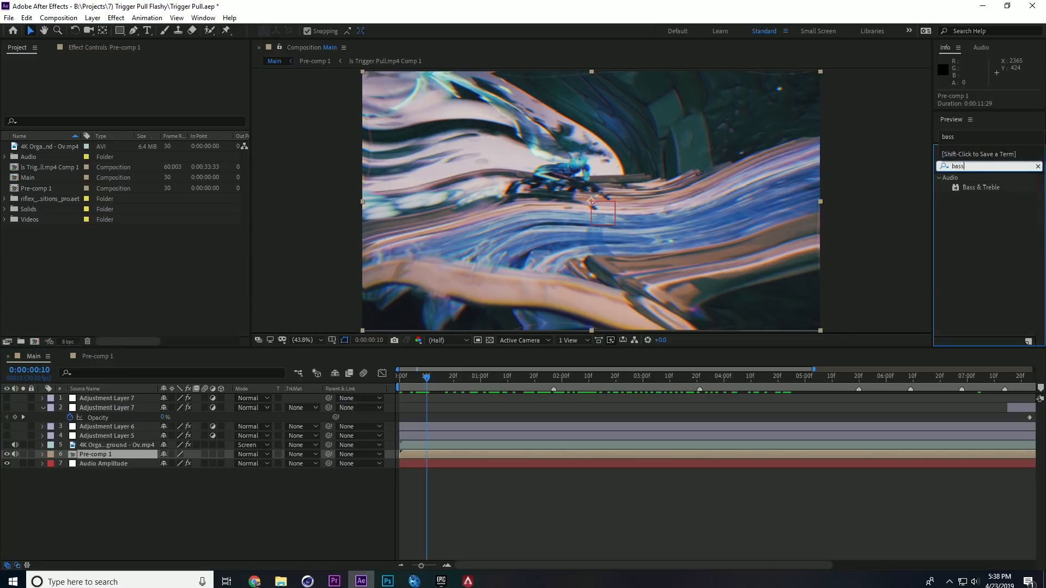
left_click(989, 188)
left_click_drag(989, 188, 443, 454)
left_click(94, 359)
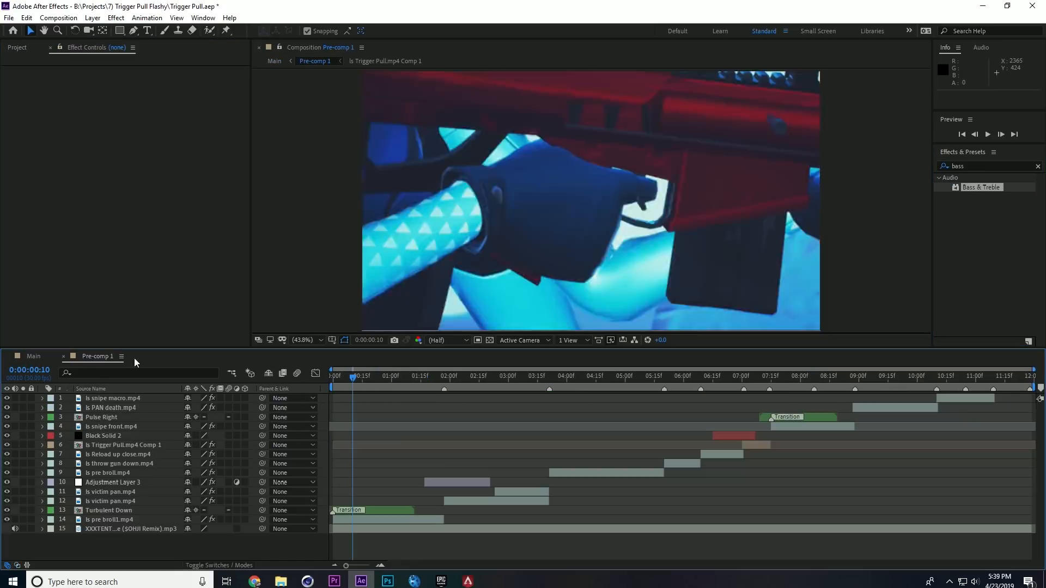
left_click(35, 356)
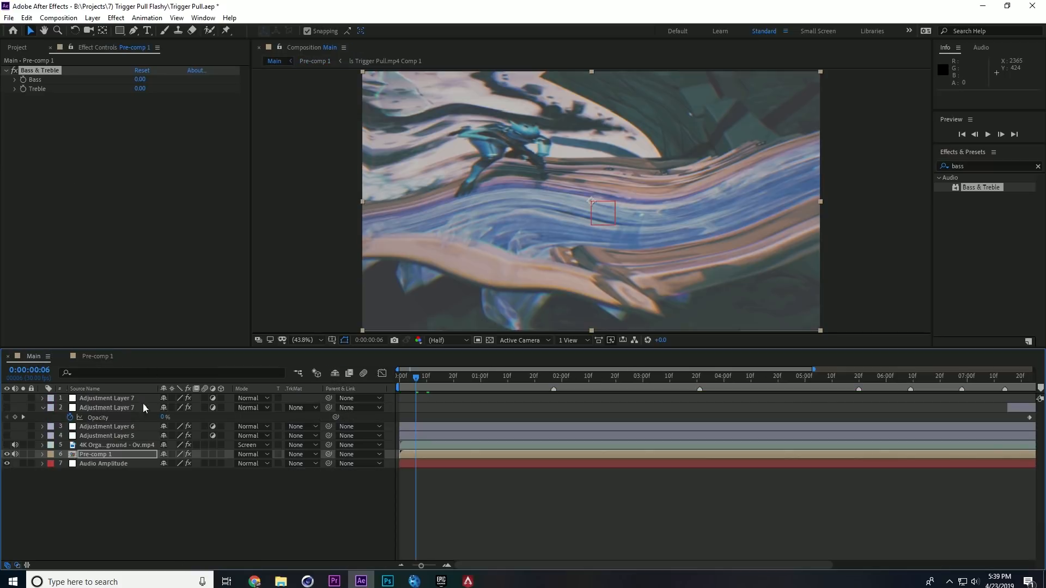
Reveal the audio waveform of the Pre-comp 1 layer in the Main composition.
left_click(42, 454)
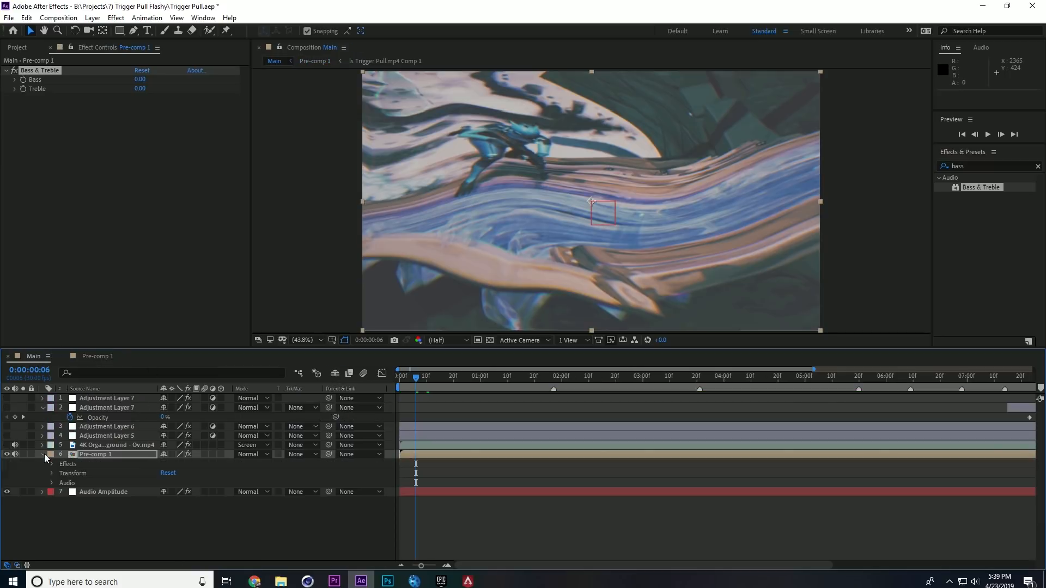
left_click(52, 483)
left_click(61, 501)
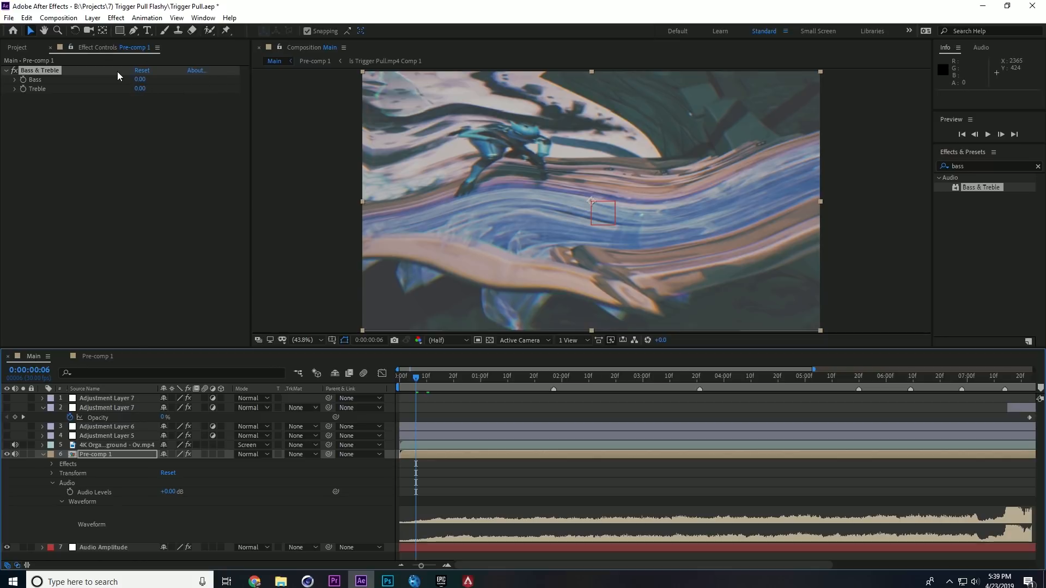
Set the Bass & Treble effect on Pre-comp 1 to Treble -20 and Bass 100.
left_click_drag(139, 92, 134, 92)
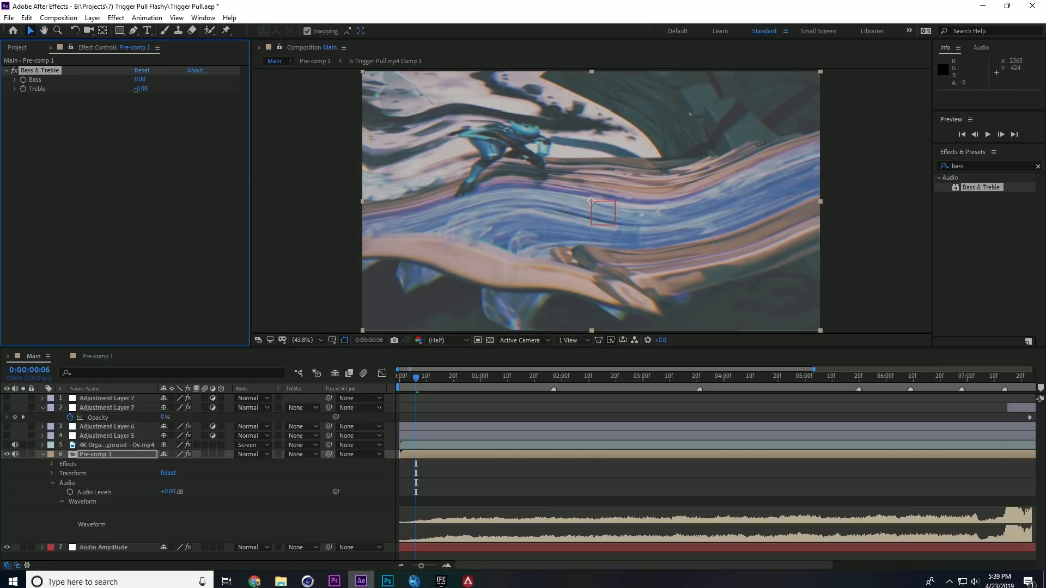
left_click(146, 88)
type("-20")
left_click(212, 107)
left_click_drag(141, 80, 280, 92)
Duplicate the Bass & Treble effect twice on Pre-comp 1 and collapse the settings of all three copies.
key("ctrl+d")
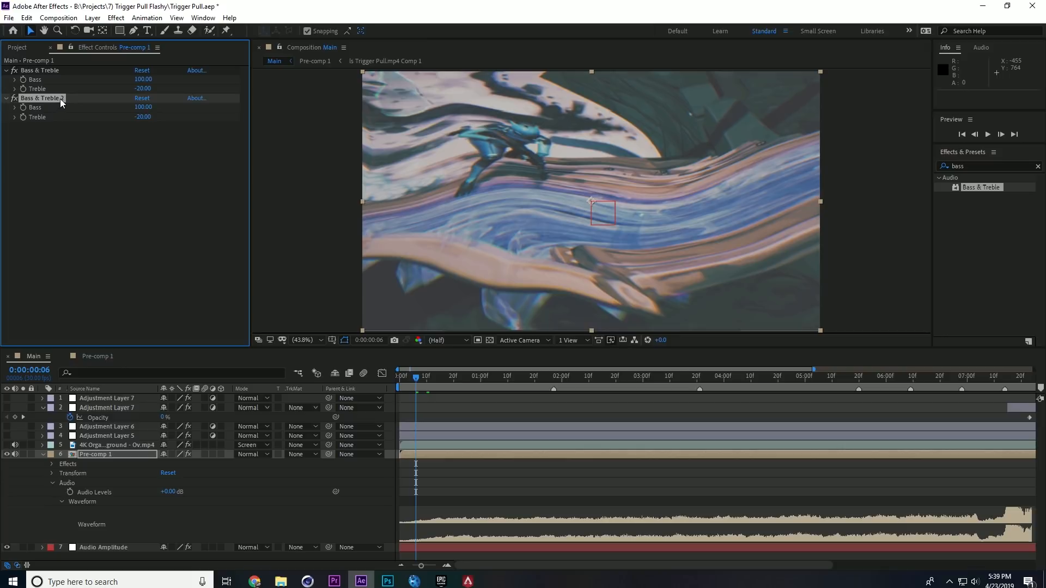
key("ctrl+d")
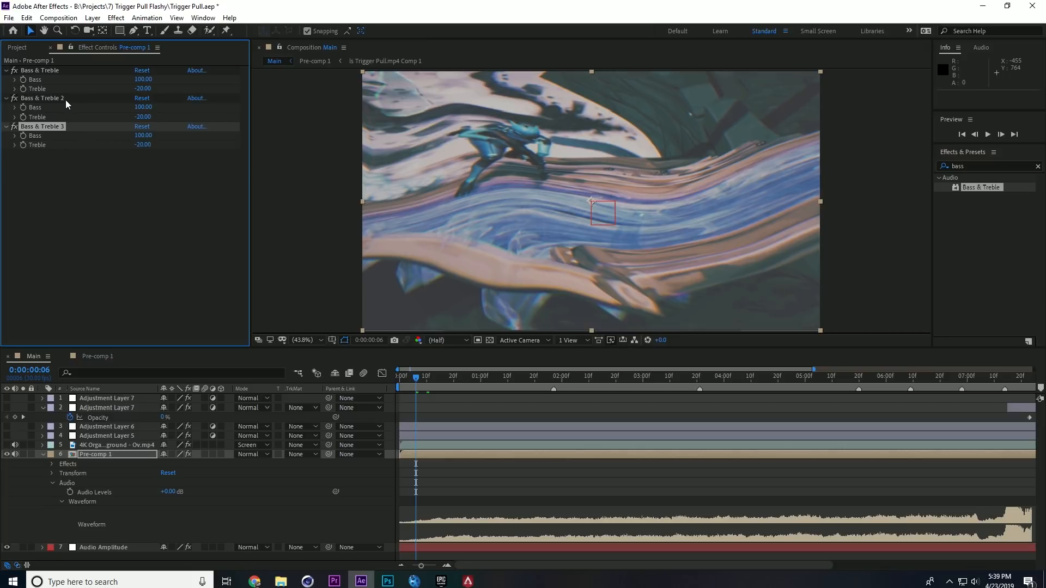
left_click(5, 71)
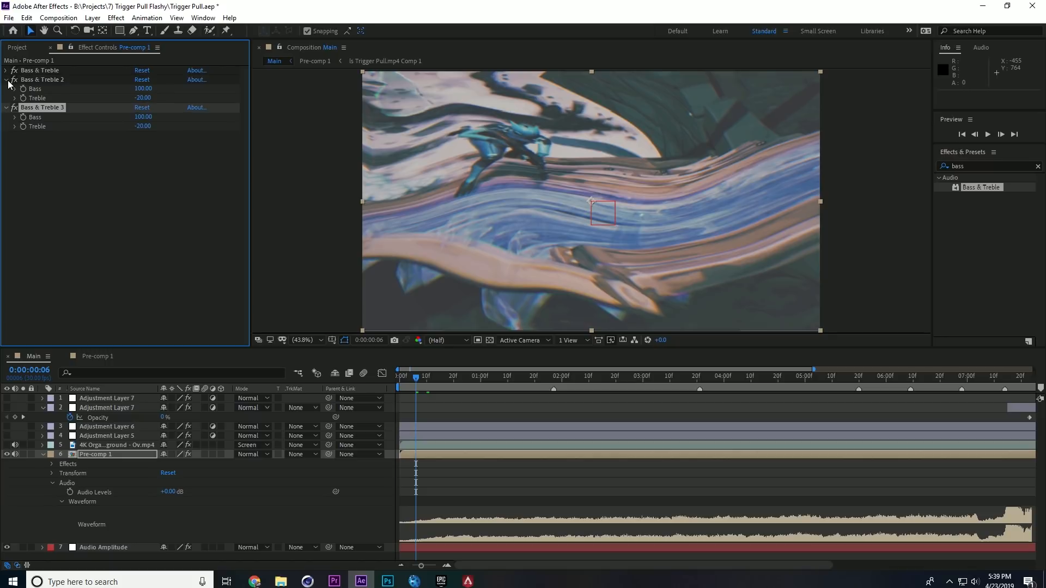
left_click(6, 79)
left_click(6, 89)
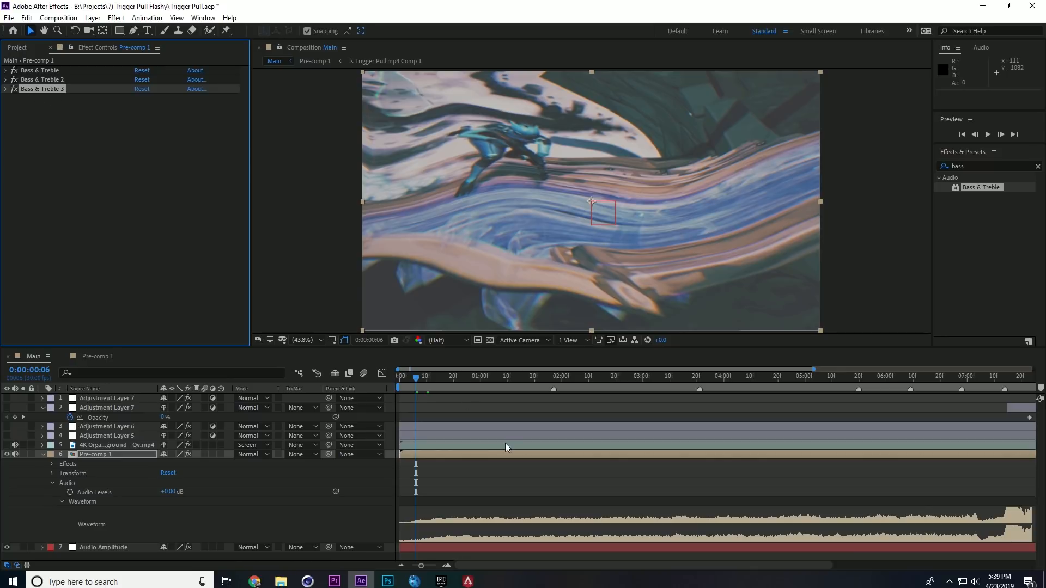
Convert Pre-comp 1's audio to keyframes from the start of Main and place the new Audio Amplitude layer directly below Pre-comp 1.
left_click(43, 454)
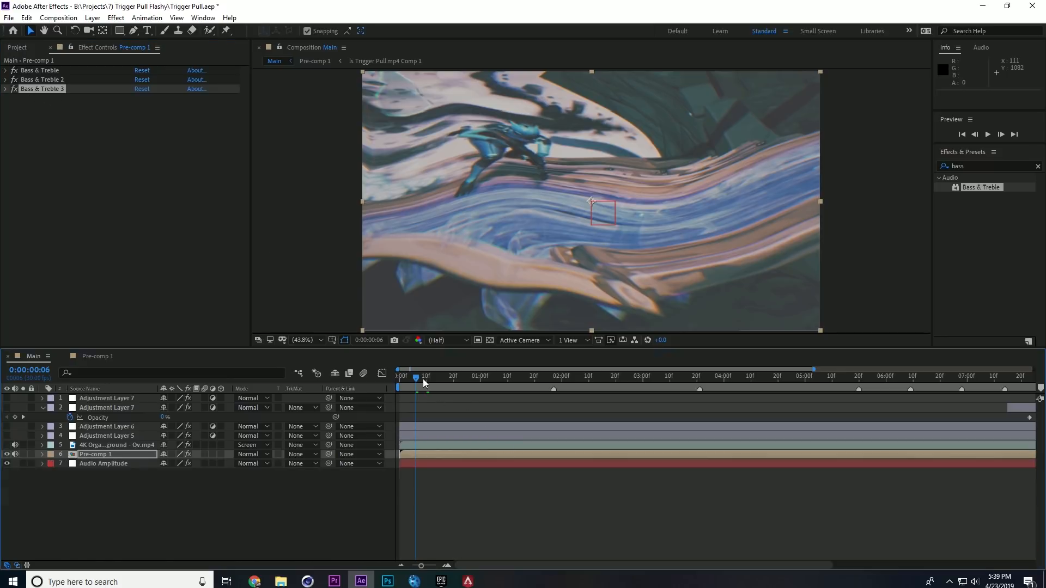
left_click_drag(423, 377, 381, 385)
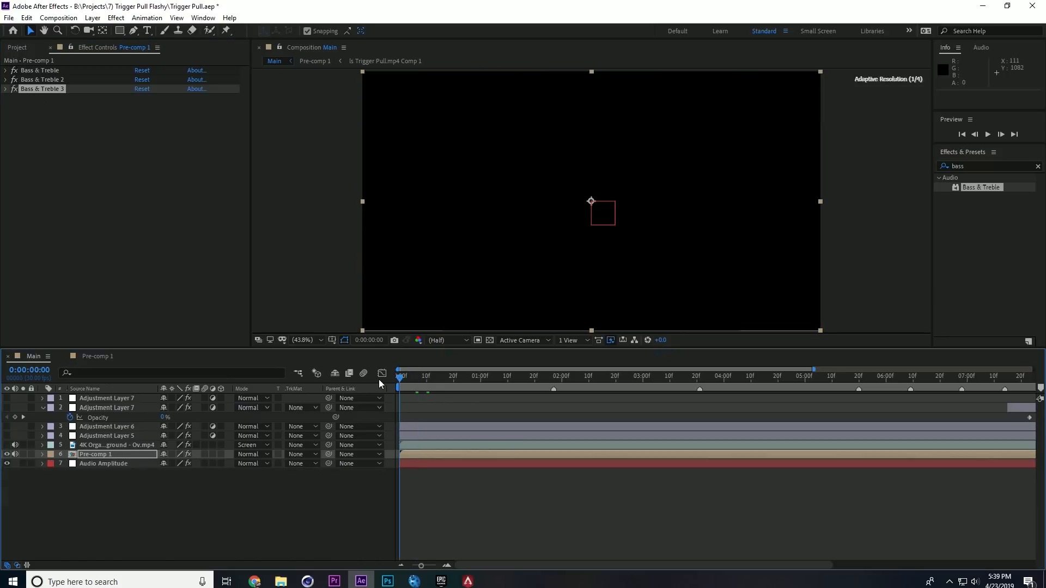
right_click(411, 454)
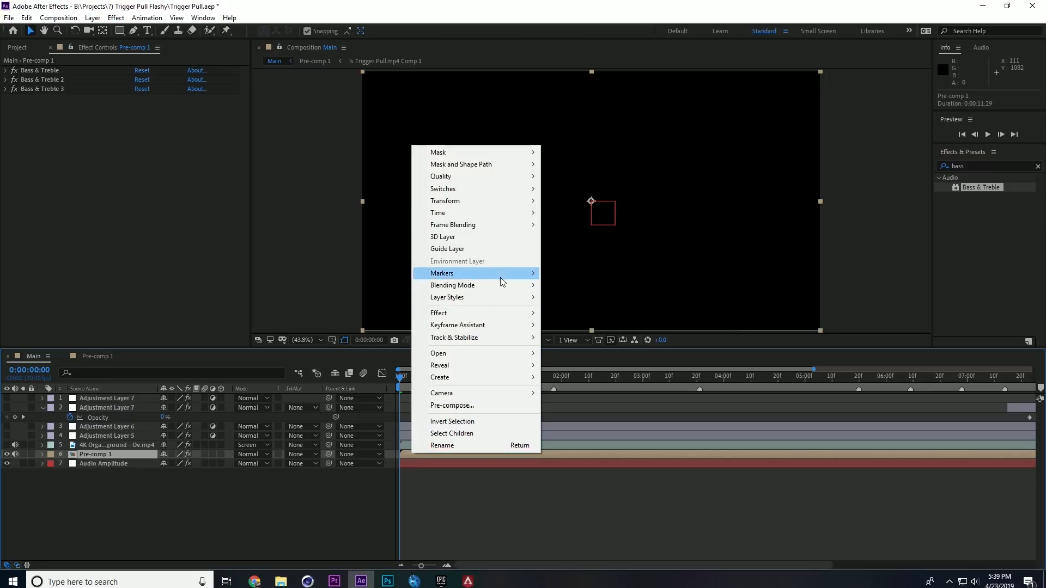
mouse_move(508, 327)
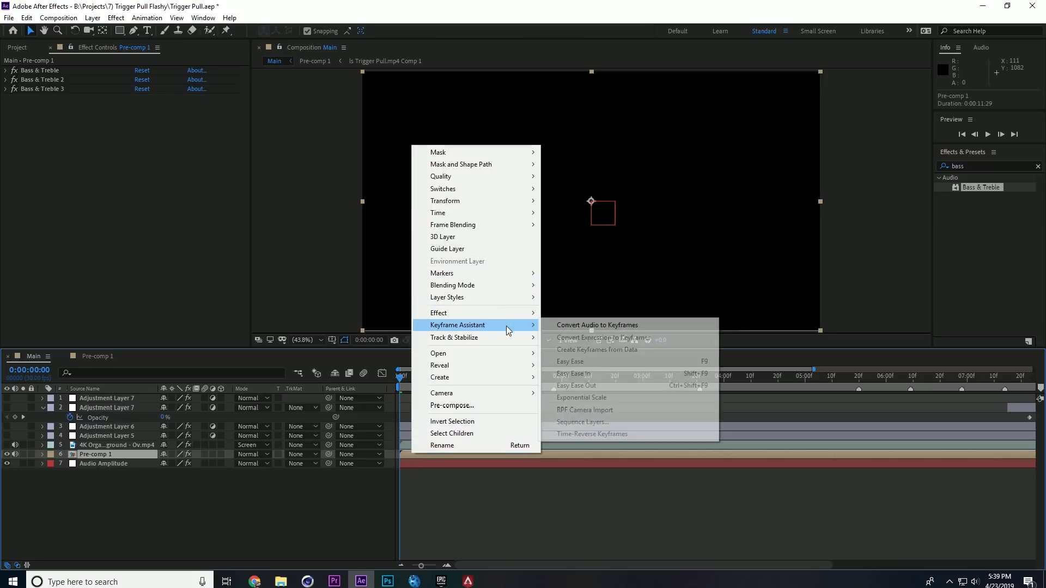
left_click(603, 325)
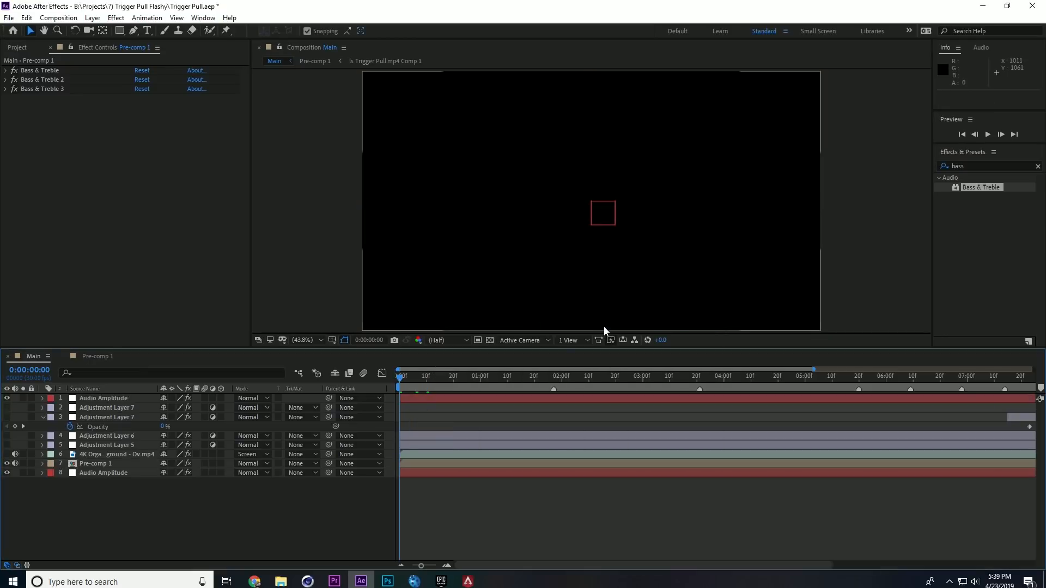
left_click_drag(109, 398, 116, 466)
Remove all three Bass & Treble effects from the Pre-comp 1 layer.
left_click(101, 453)
left_click(48, 114)
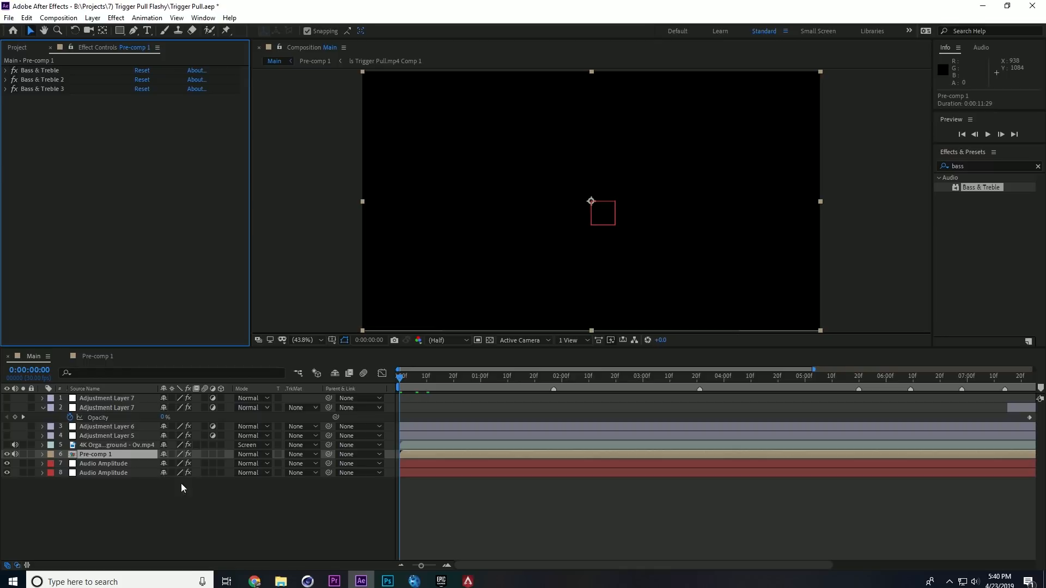
left_click(422, 454)
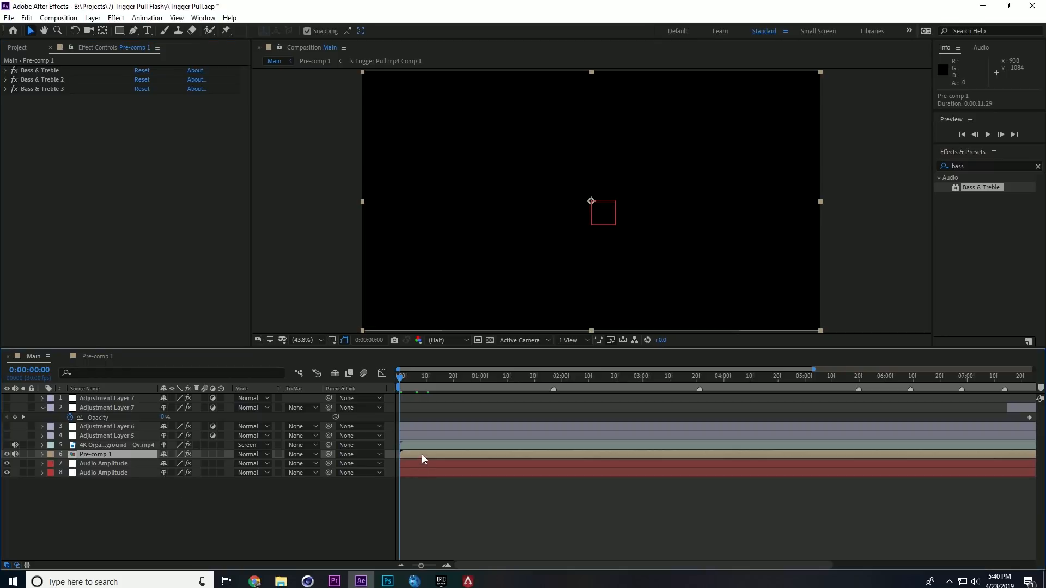
left_click(41, 89)
key("Delete")
key("Delete")
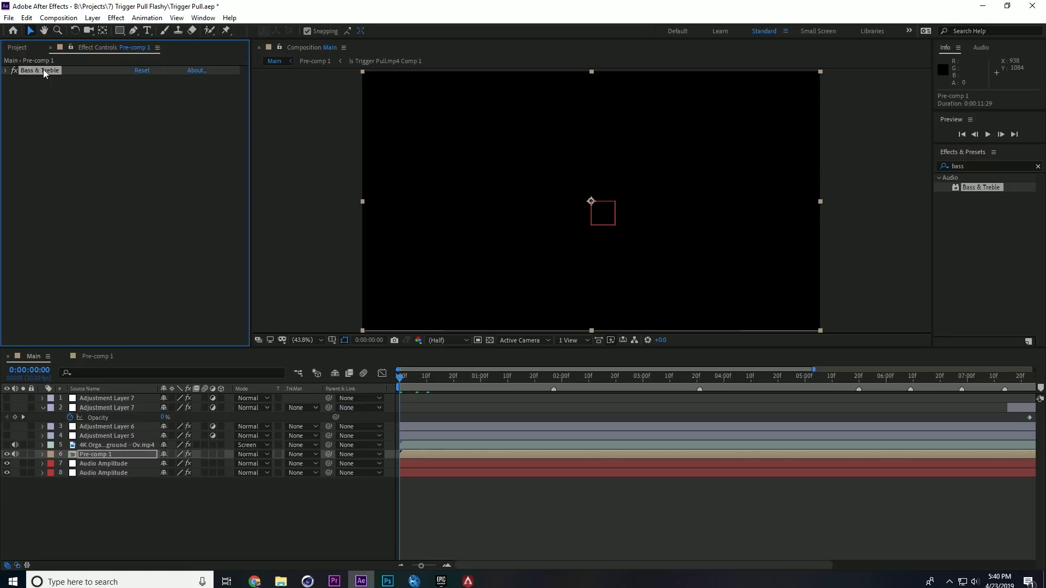
key("Delete")
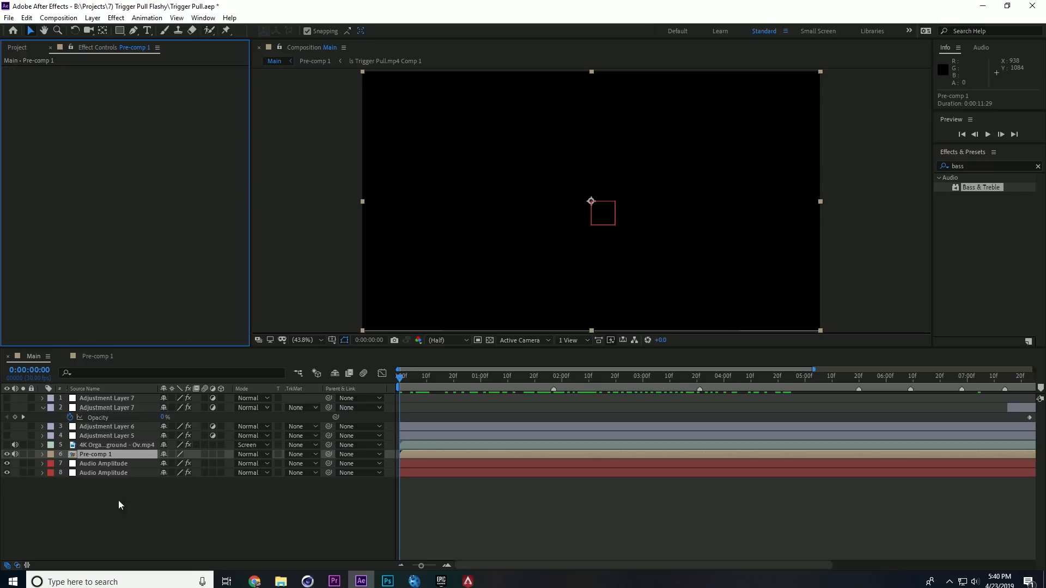
Reveal the Both Channels slider of the upper Audio Amplitude layer and examine how its value varies across the timeline.
left_click(108, 464)
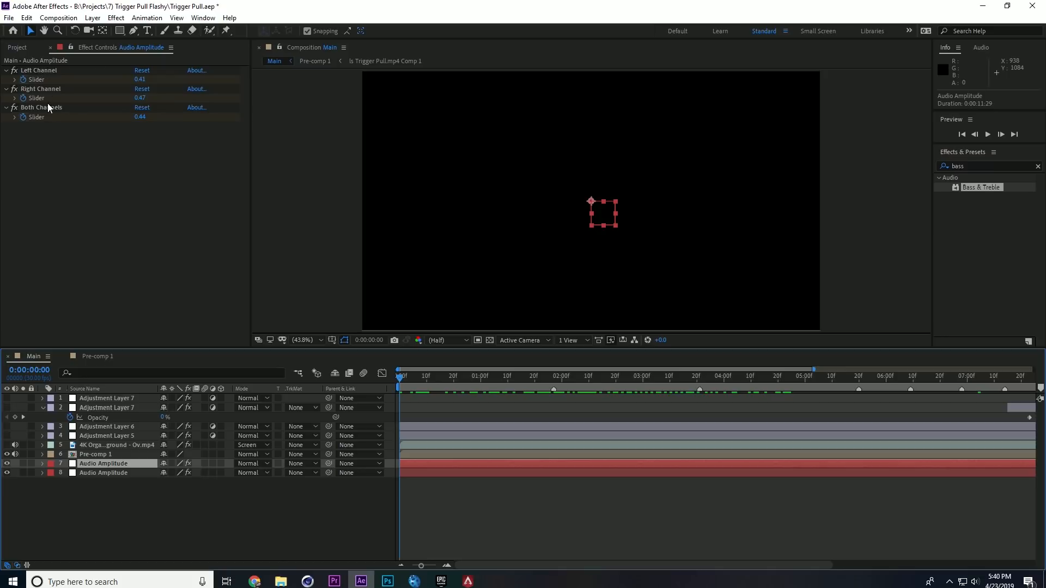
left_click(42, 464)
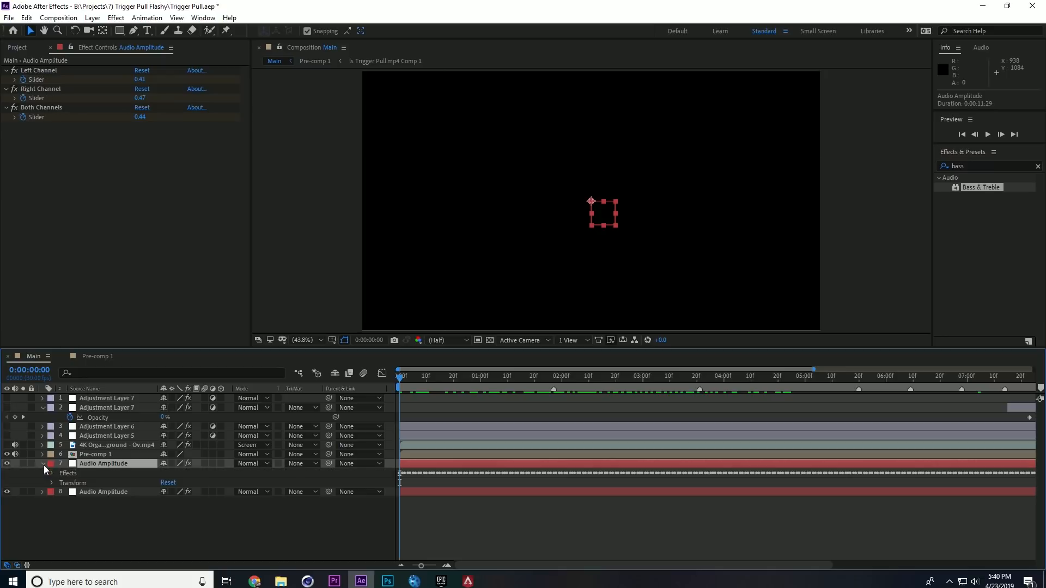
left_click(51, 484)
left_click(51, 484)
left_click(51, 474)
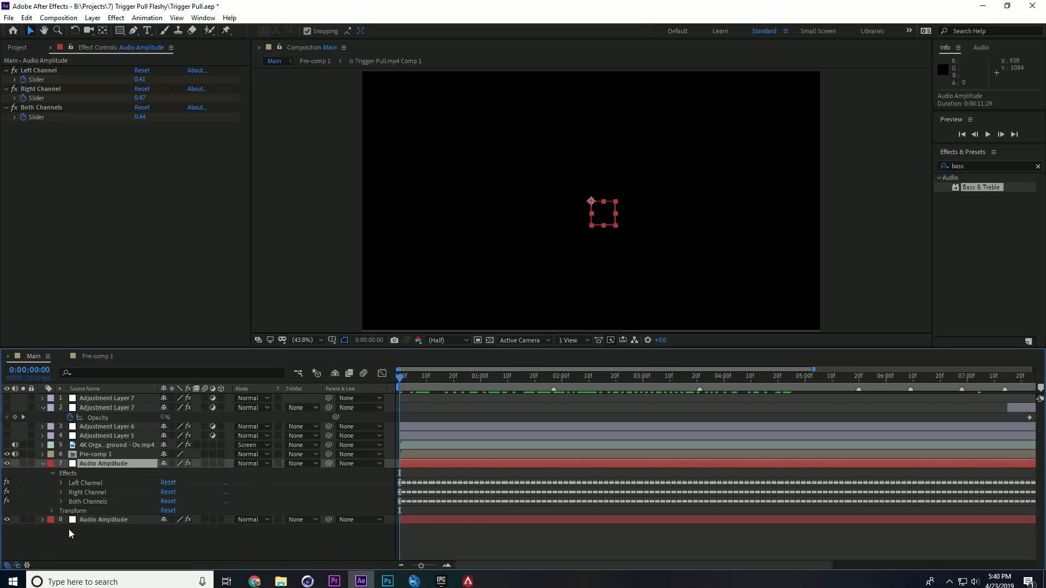
left_click(61, 502)
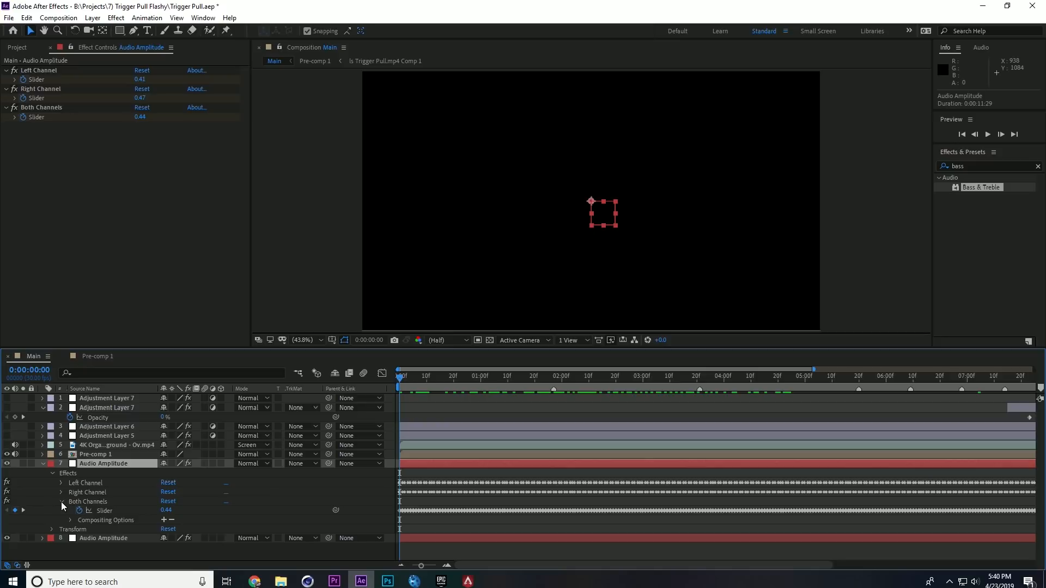
left_click_drag(403, 379, 408, 378)
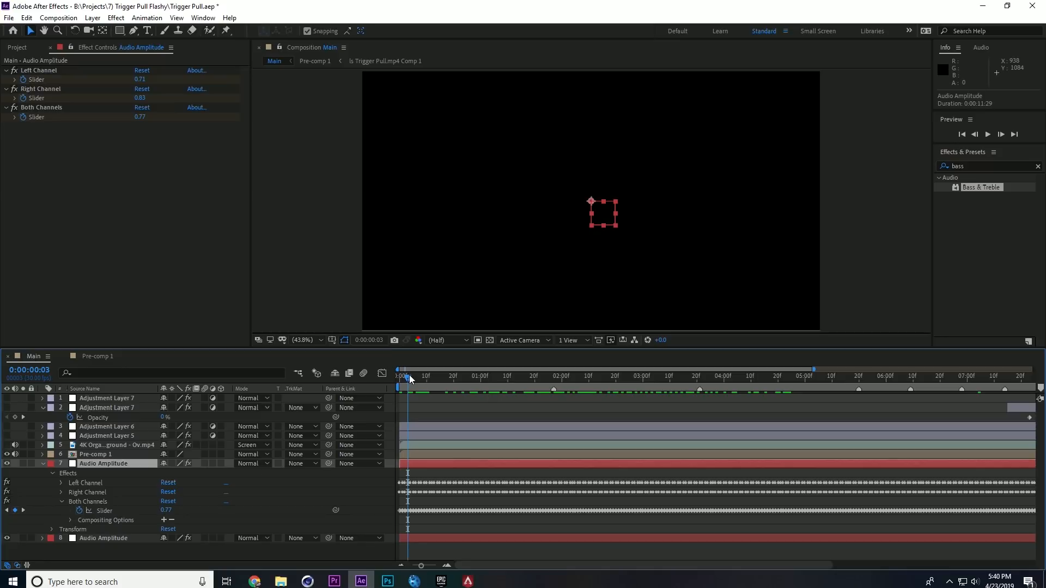
left_click_drag(408, 377, 1000, 370)
left_click_drag(797, 381, 726, 401)
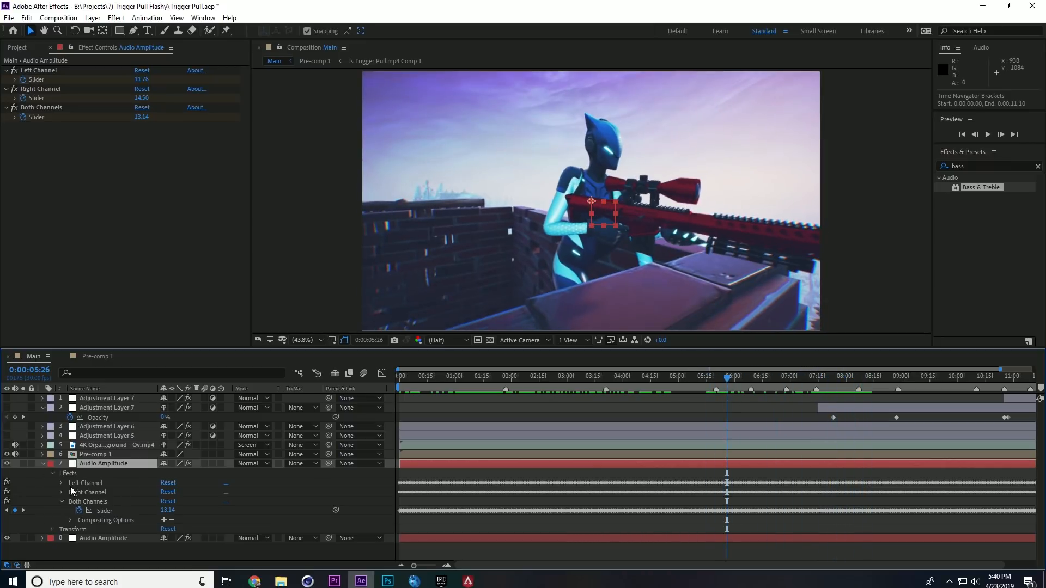
Delete the Right Channel and Left Channel effects from the upper Audio Amplitude layer and show the remaining Both Channels slider.
left_click(61, 501)
left_click(86, 492)
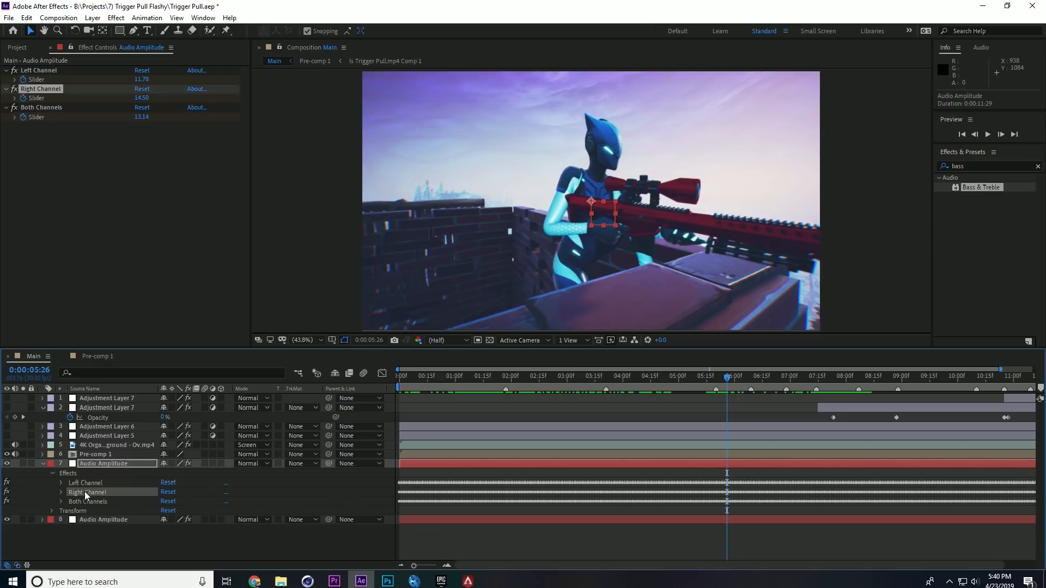
key("Delete")
left_click(85, 482)
key("Delete")
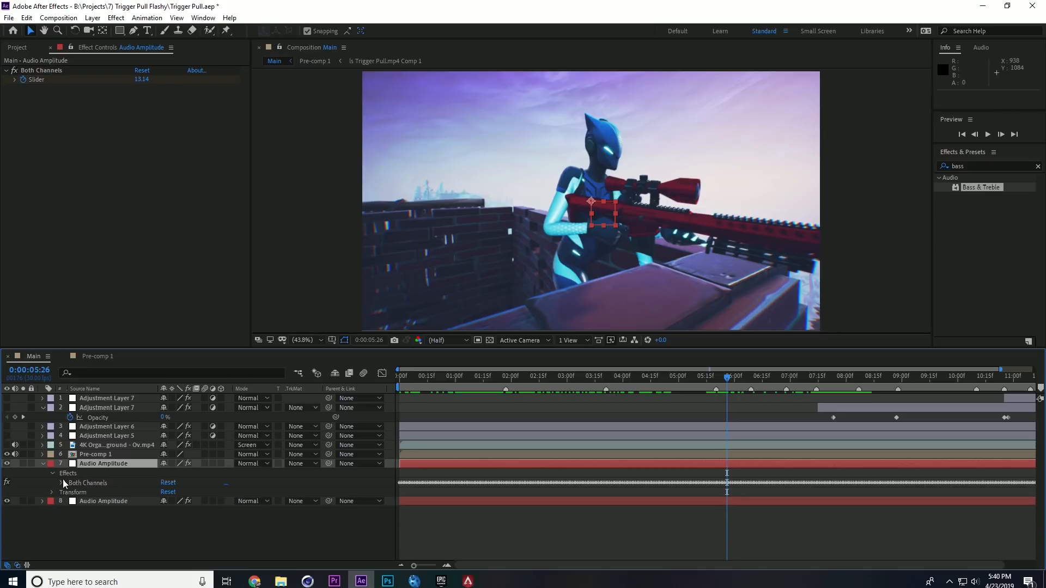
left_click(61, 483)
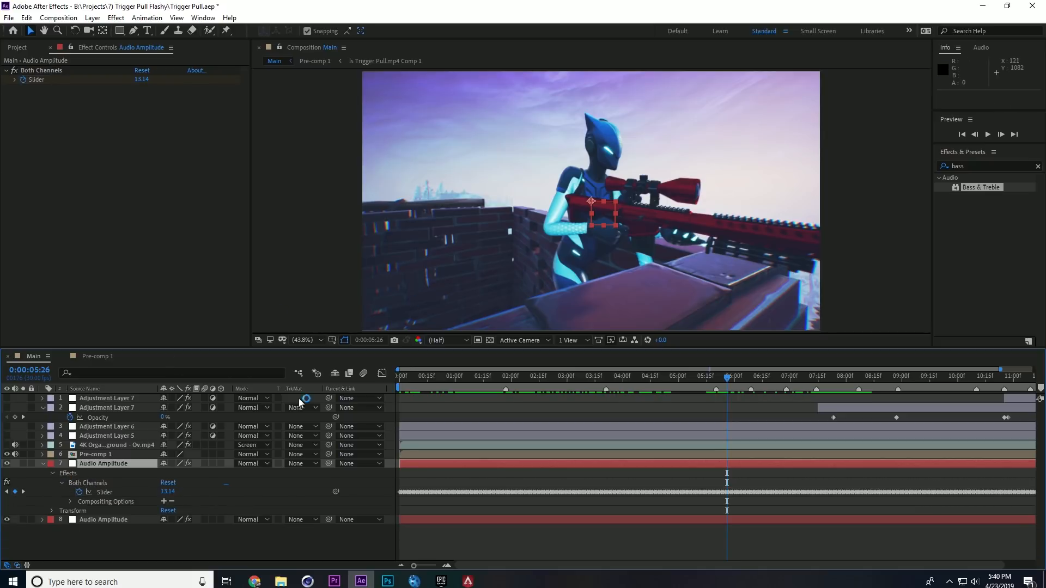
Create a new adjustment layer in Main and place it directly above Pre-comp 1.
left_click(92, 18)
mouse_move(107, 30)
left_click(342, 100)
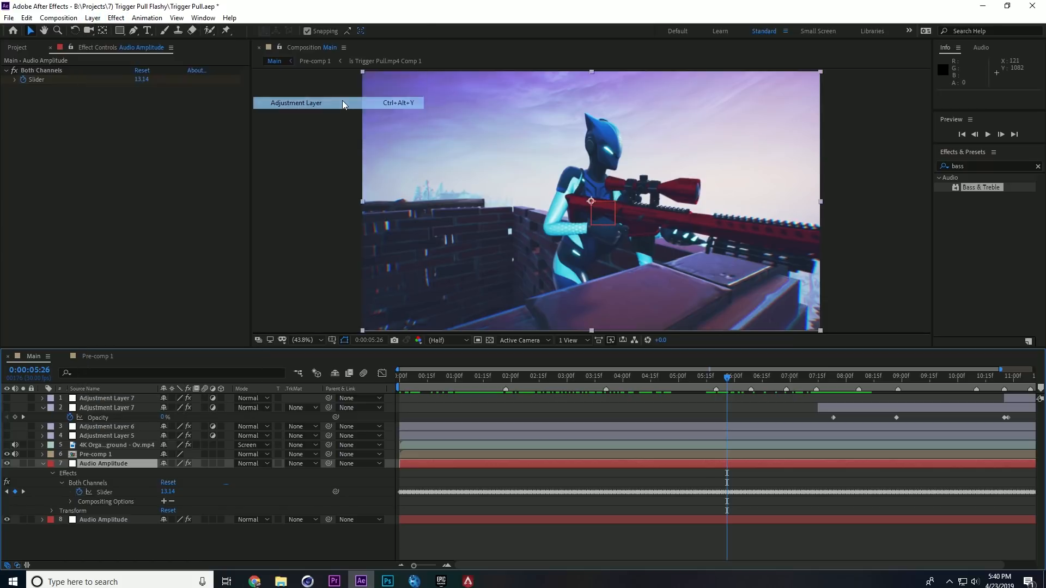
left_click_drag(107, 464, 109, 453)
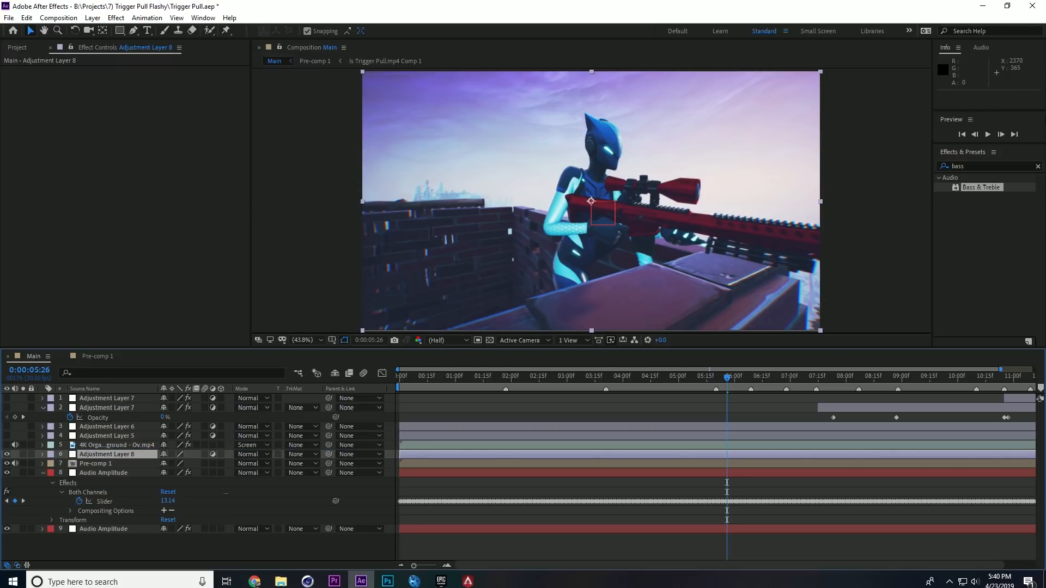
Apply Brightness & Contrast to the adjustment layer above Pre-comp 1 and set its Brightness to 22.
left_click(1038, 166)
type("brigh")
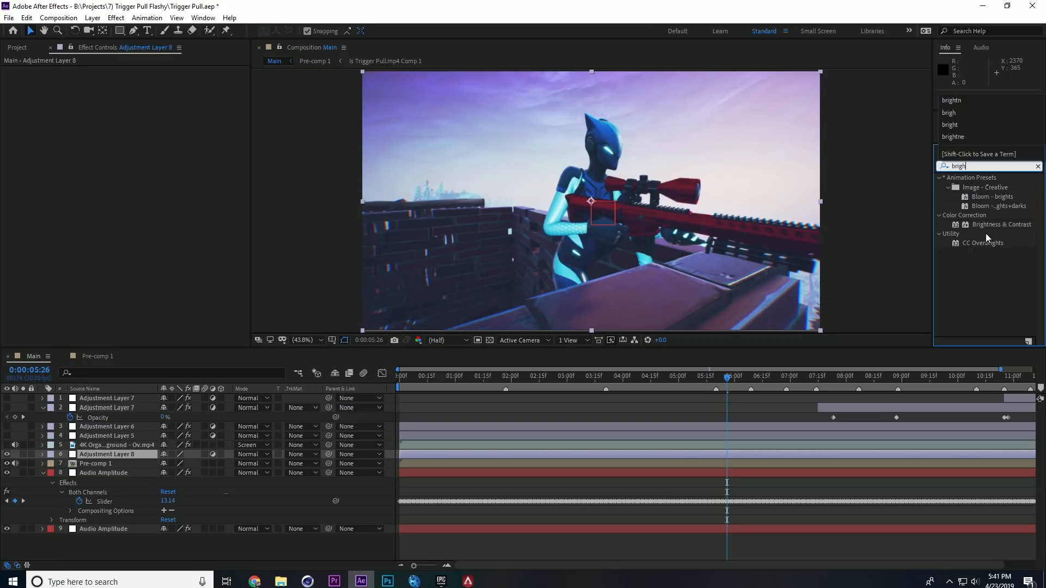
left_click_drag(988, 225, 702, 450)
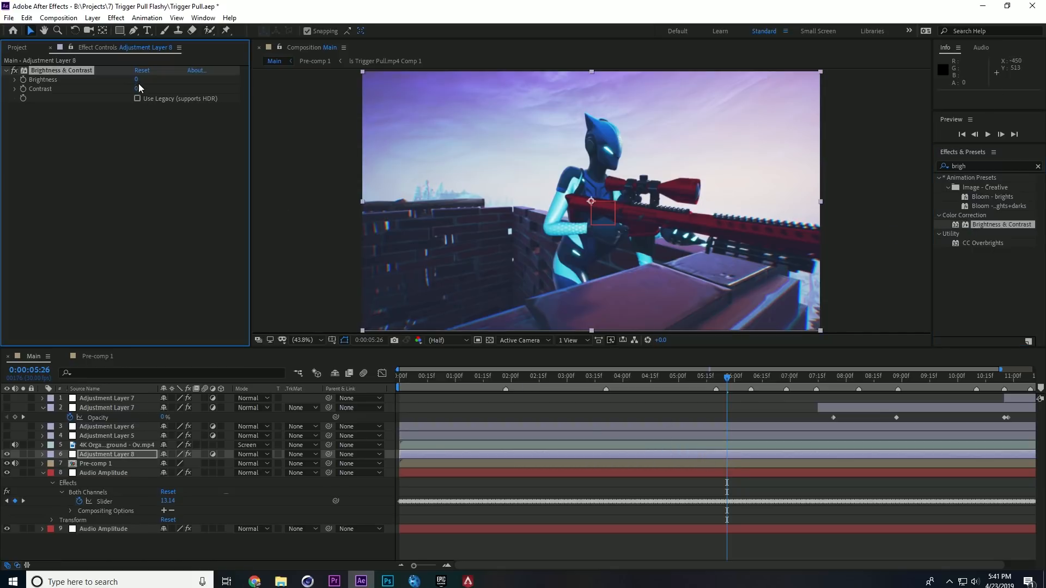
left_click_drag(137, 79, 151, 85)
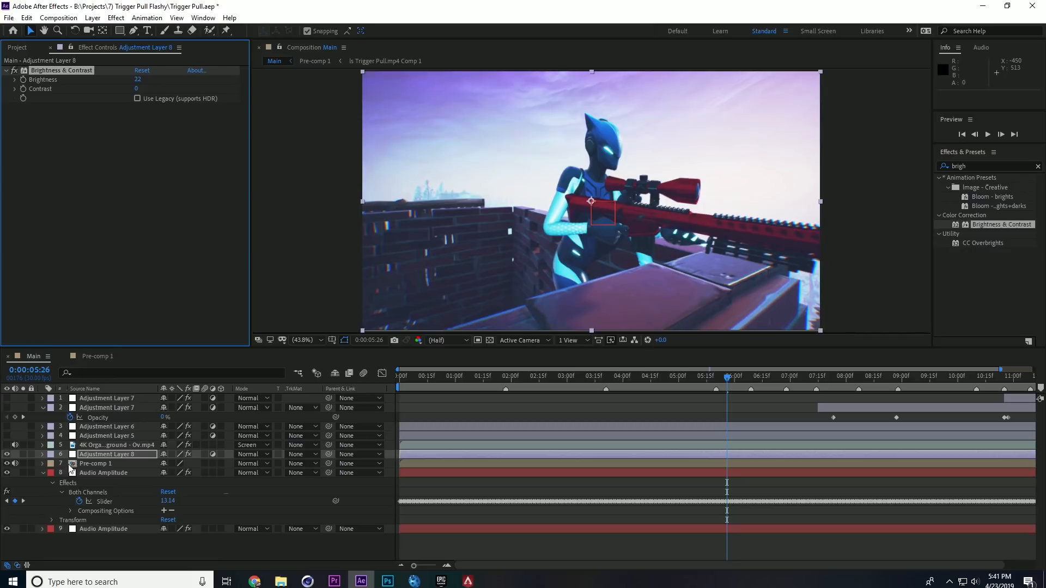
Add an expression to the adjustment layer's Brightness that links it to the Both Channels slider of the upper Audio Amplitude layer.
left_click(44, 455)
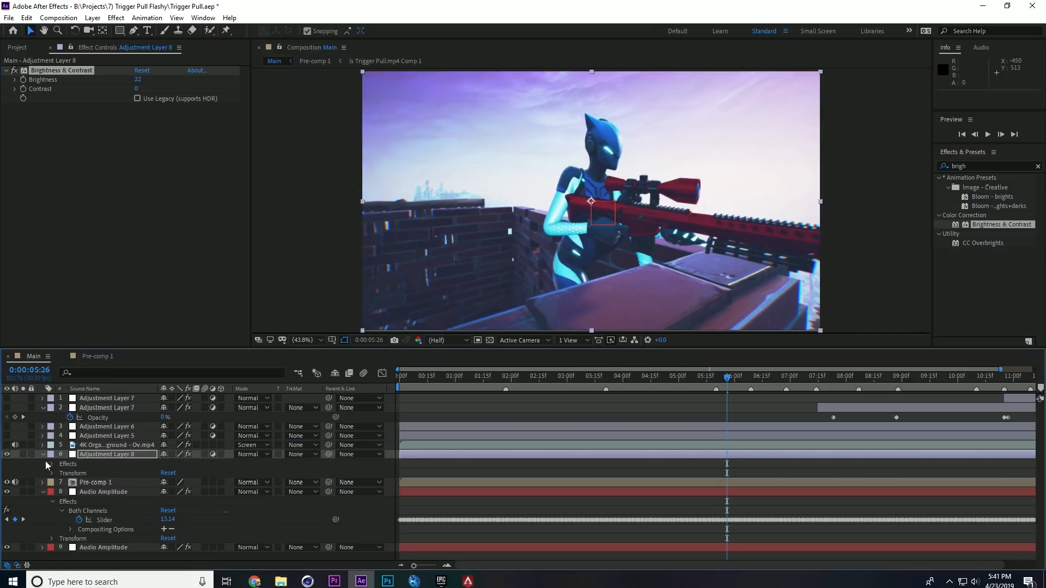
left_click(51, 464)
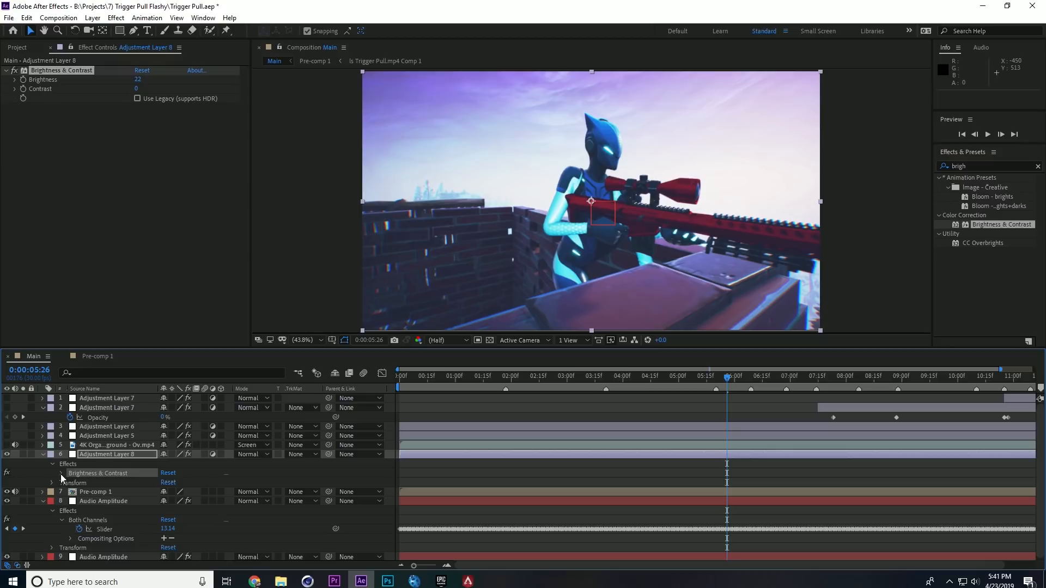
left_click(60, 473)
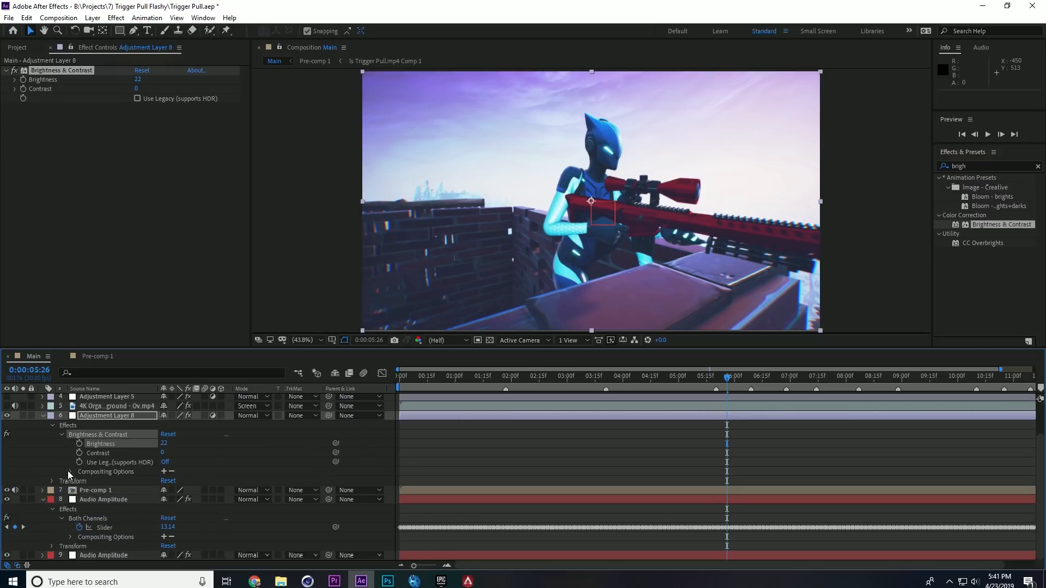
left_click(80, 444)
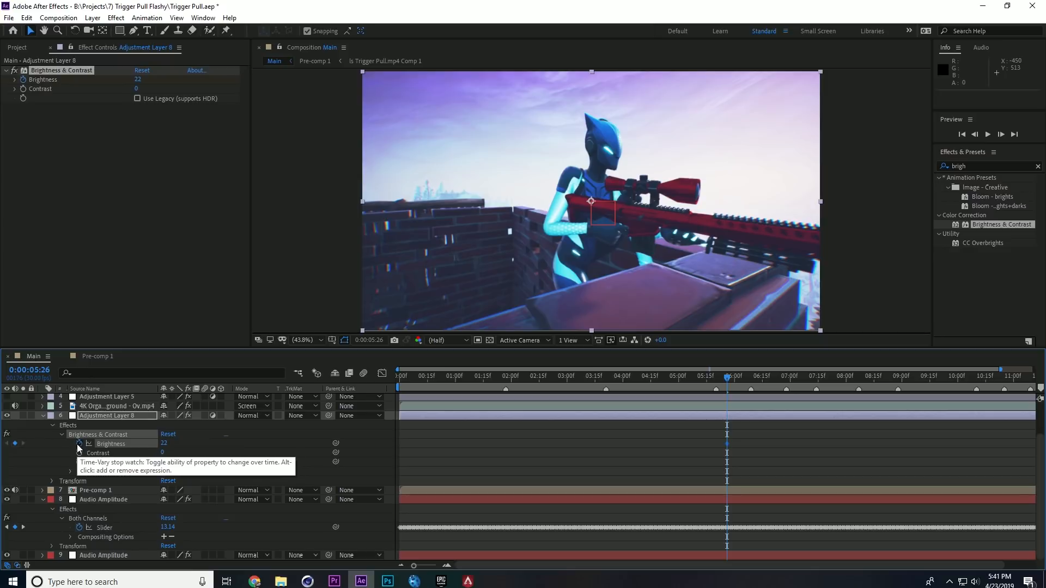
left_click(80, 444)
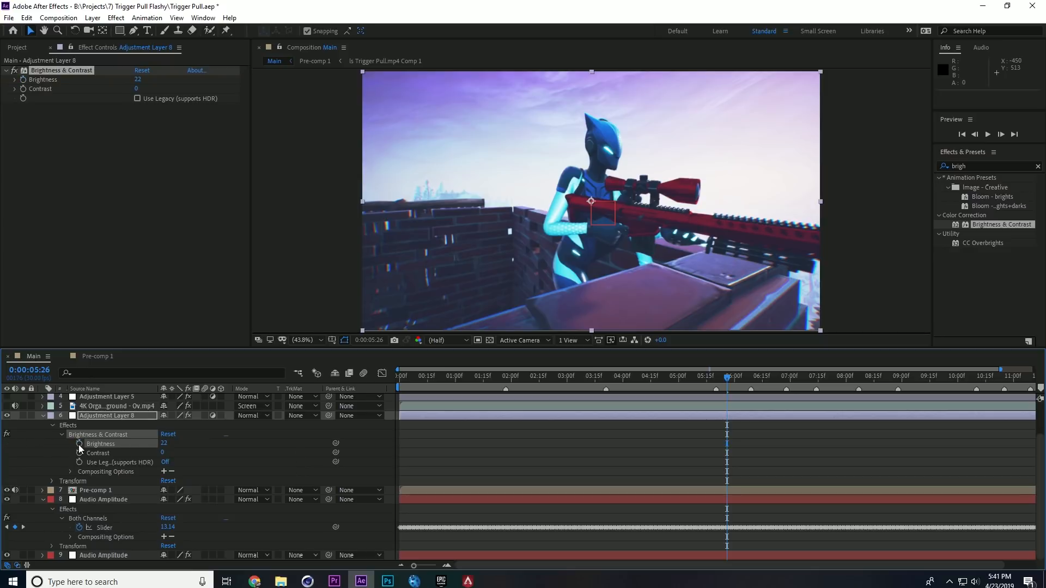
left_click(79, 444, "alt")
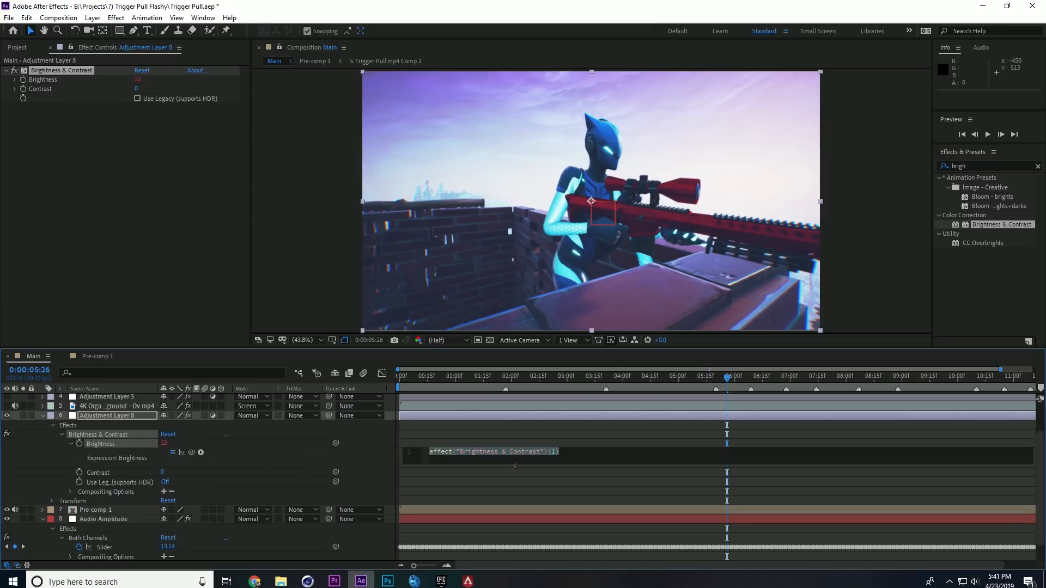
scroll(205, 454, "down", 1)
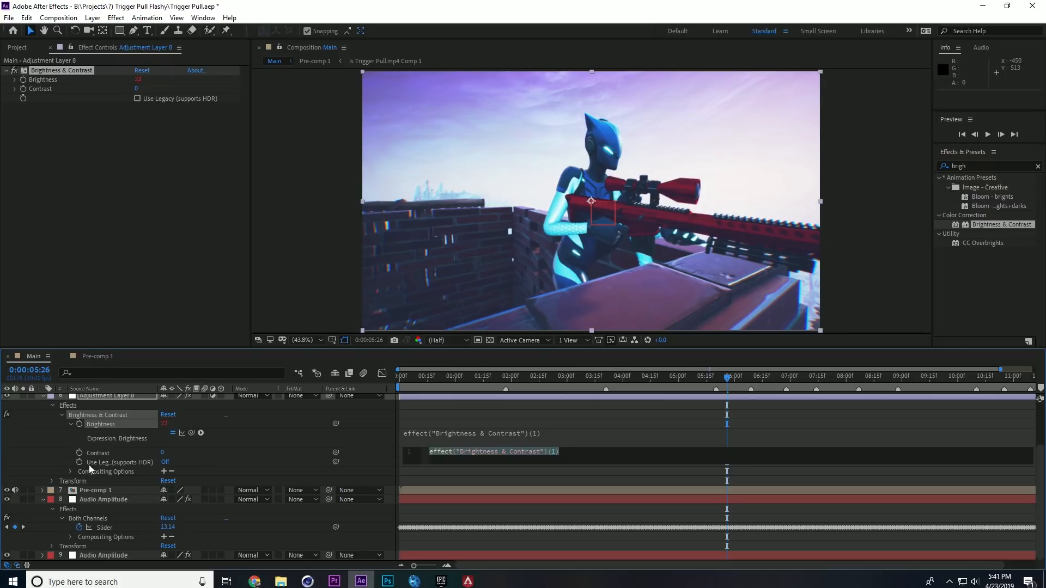
left_click_drag(191, 433, 108, 526)
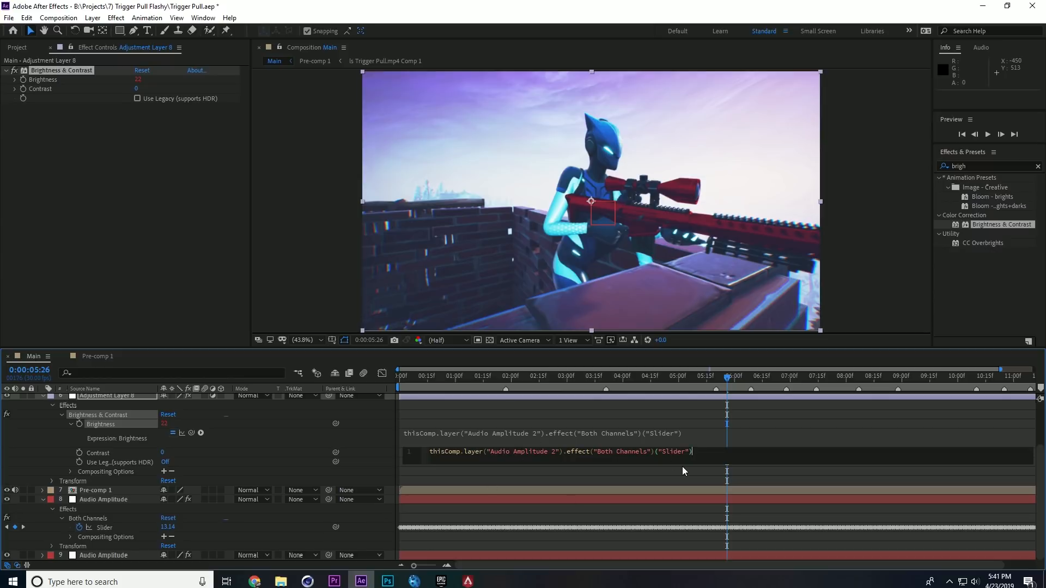
left_click(703, 455)
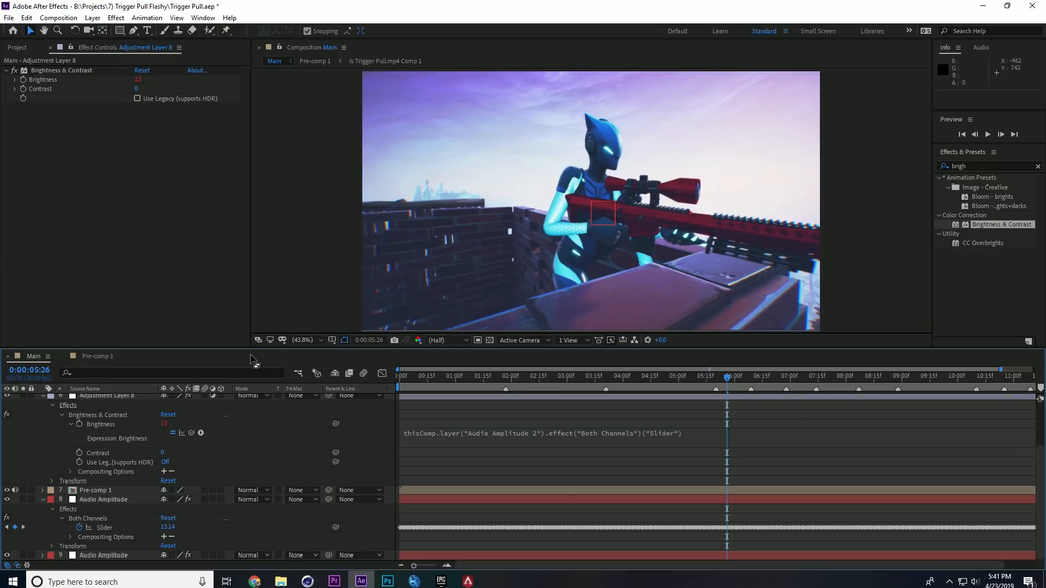
Multiply the adjustment layer's Brightness expression by 3, with *(3) after the Both Channels slider reference.
left_click_drag(731, 380, 639, 402)
left_click(648, 434)
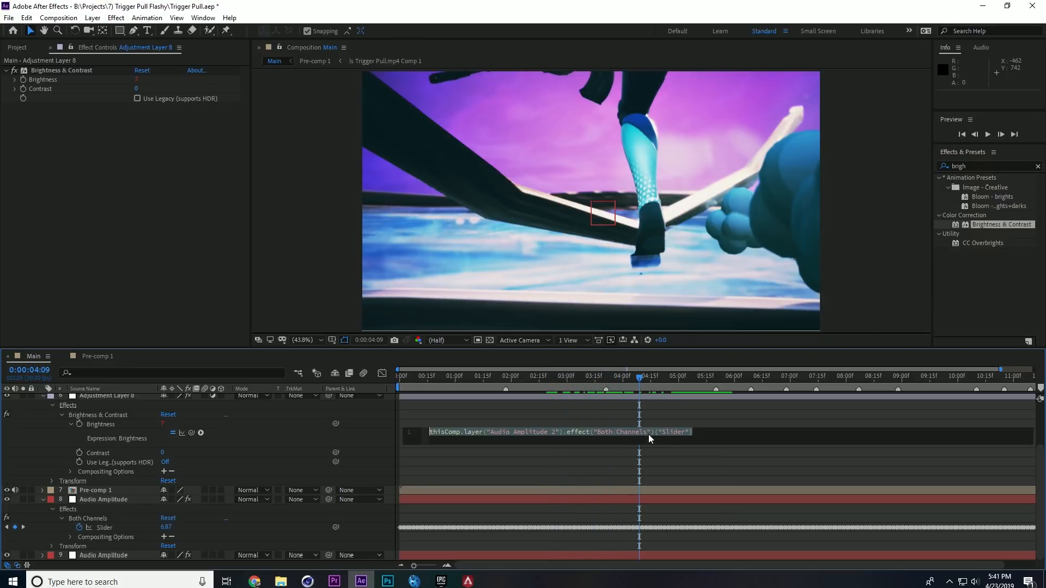
left_click(705, 432)
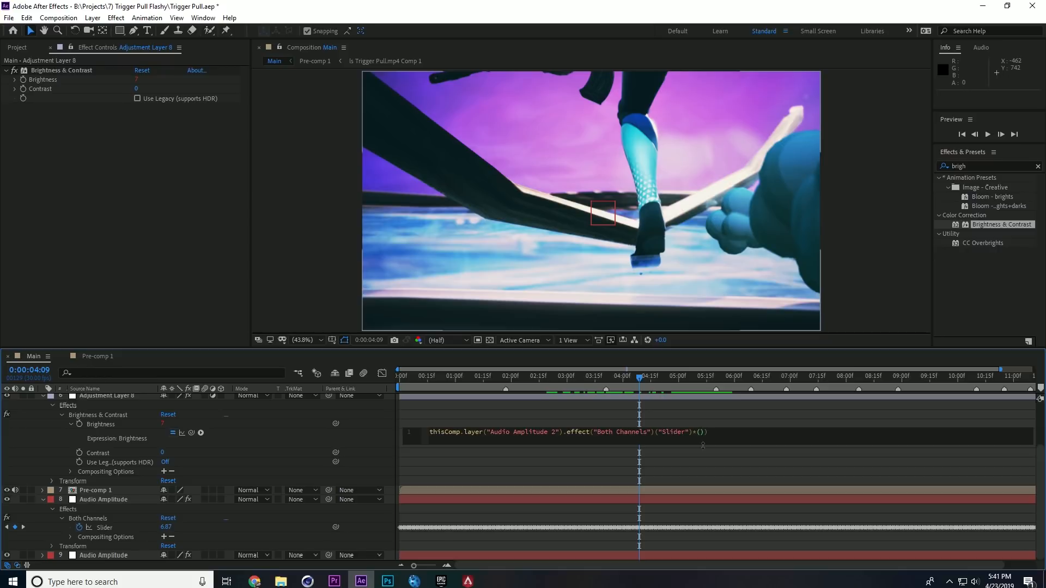
type("3")
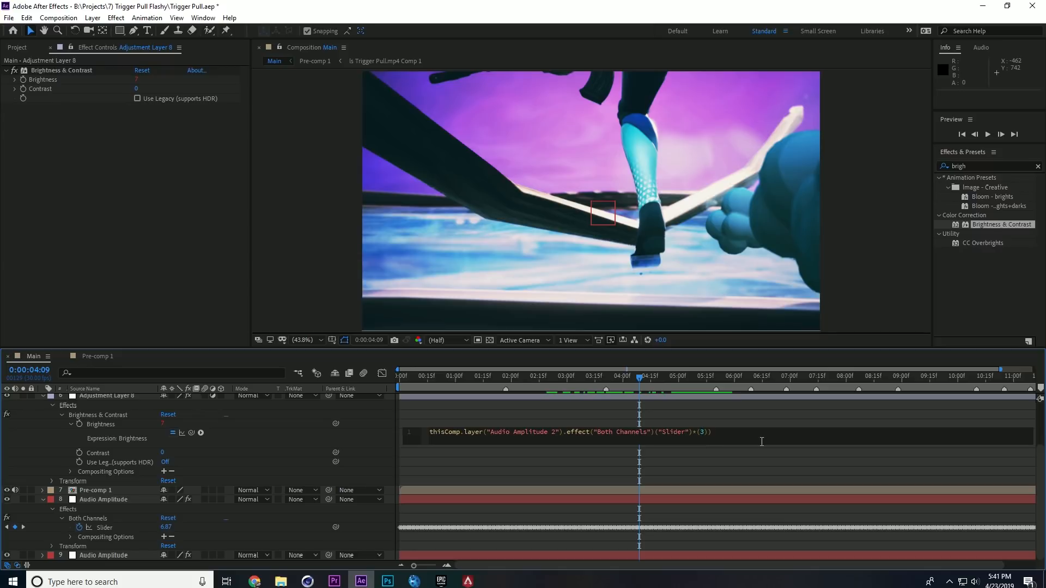
left_click(354, 366)
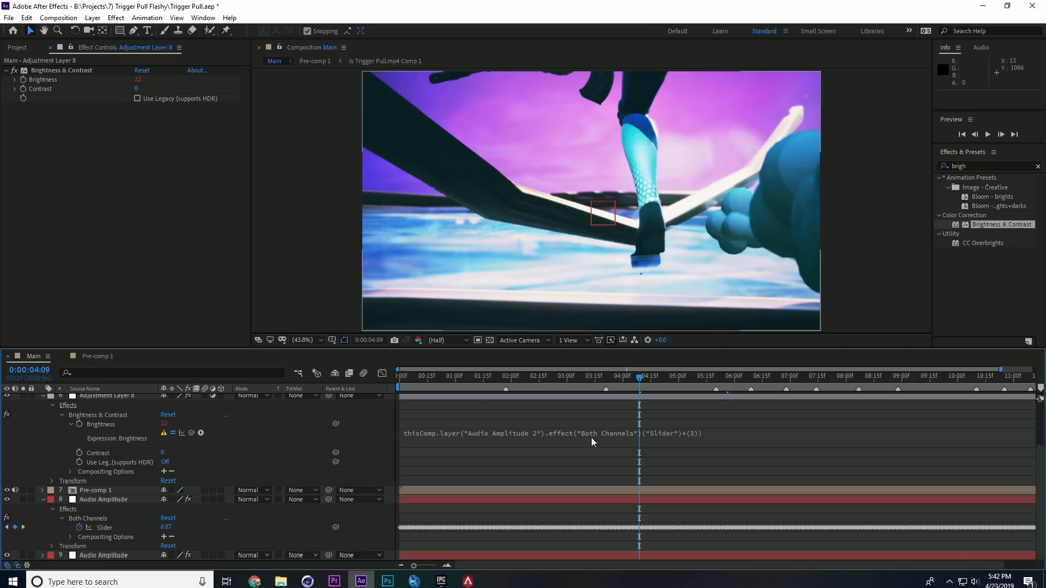
left_click_drag(640, 381, 610, 389)
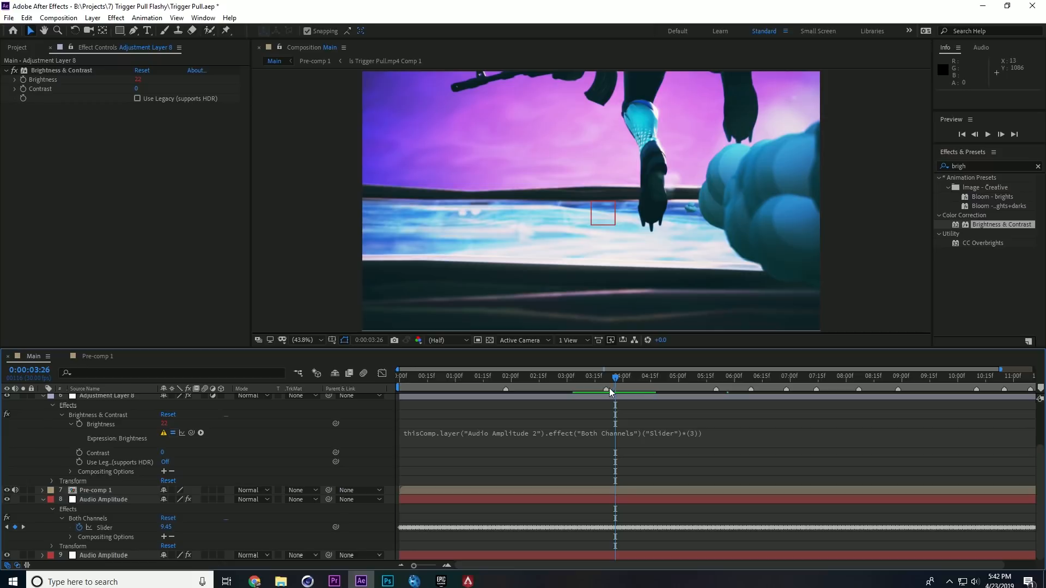
left_click(688, 436)
key("BackSpace")
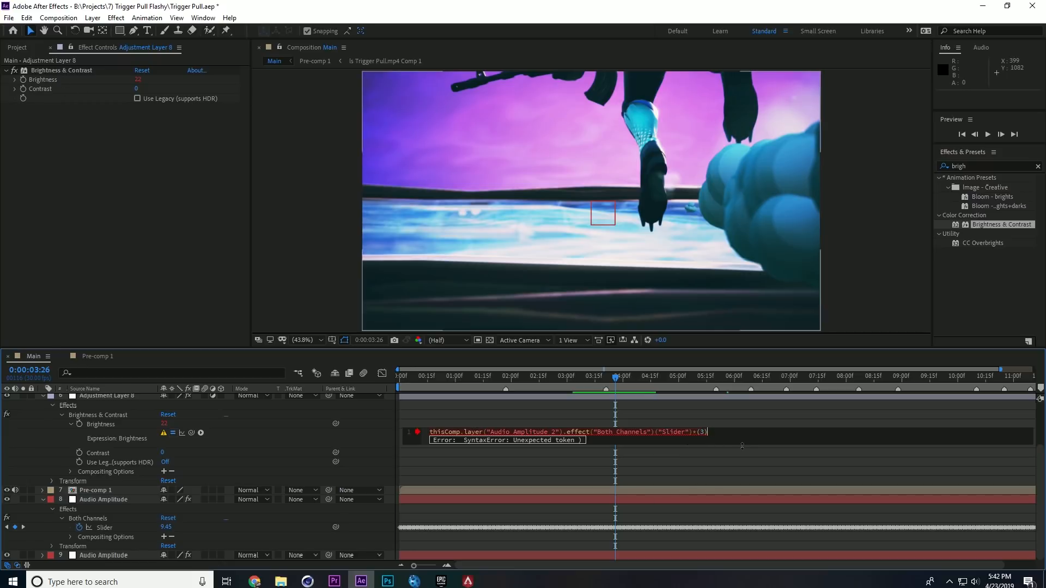
left_click(382, 407)
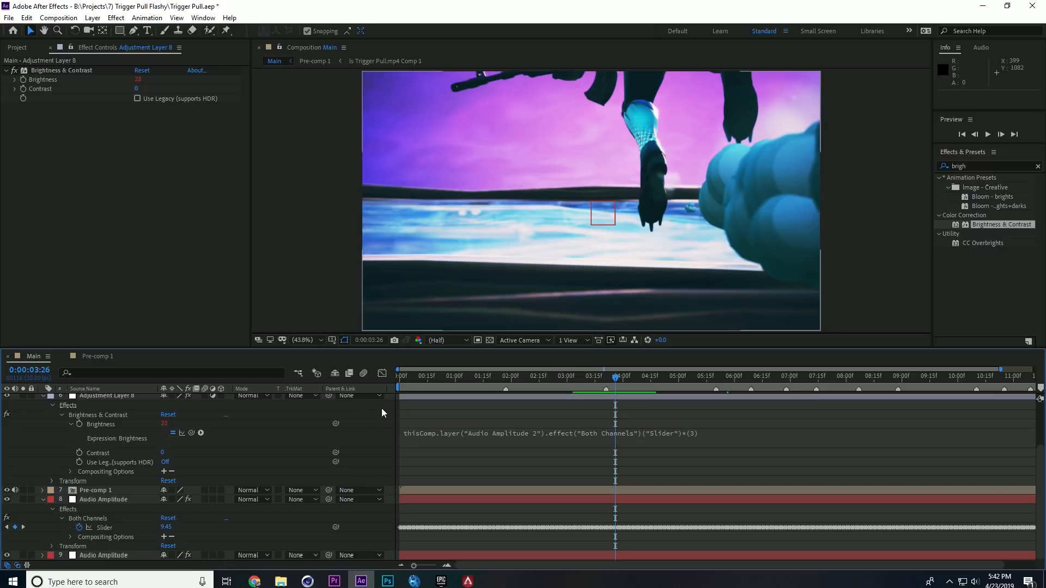
Play back Main from about 0:00:06:02 to check the audio-driven brightness flashes.
left_click_drag(618, 378, 783, 424)
key("space")
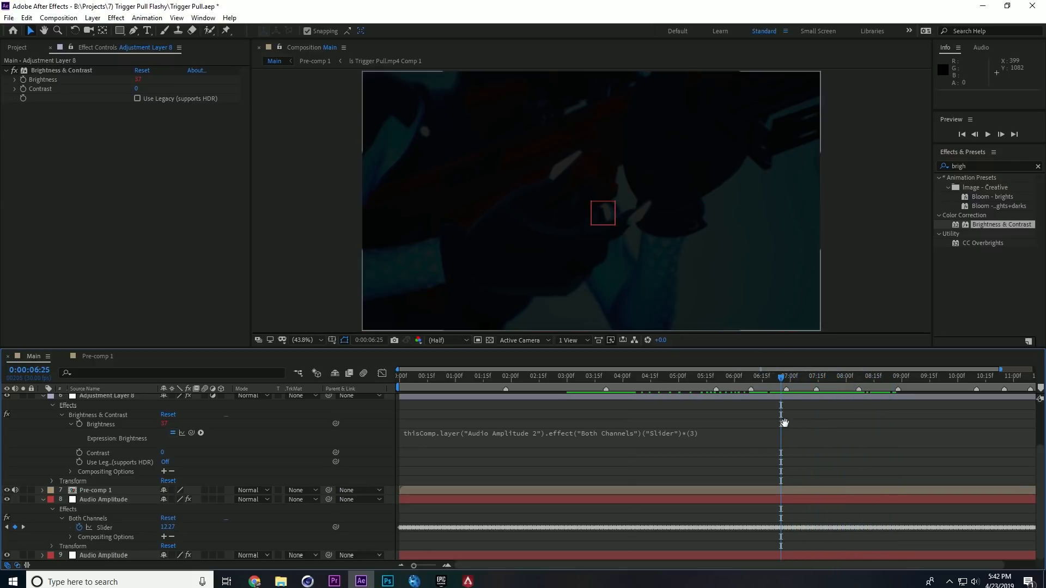
left_click(738, 378)
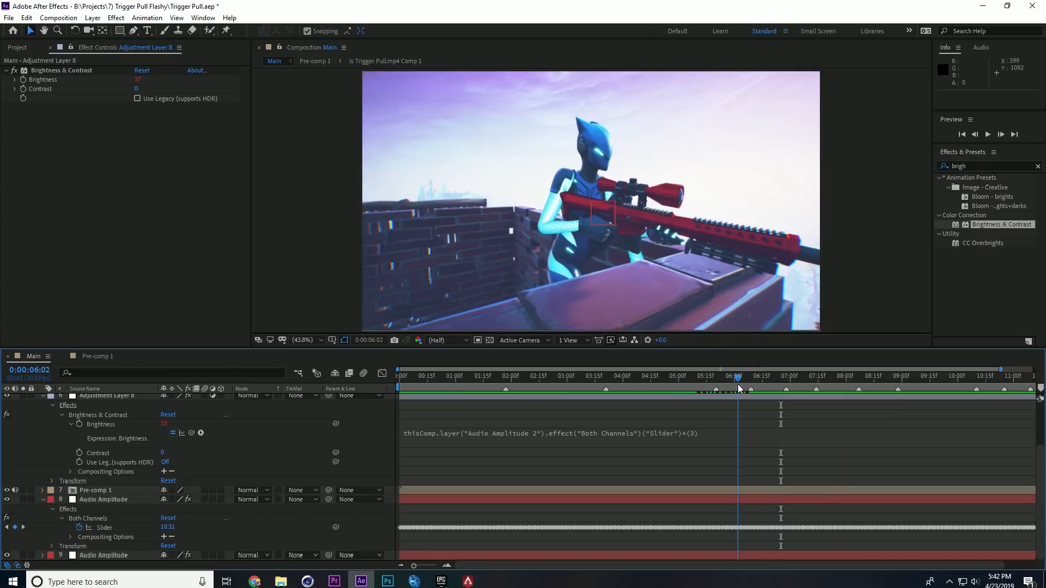
key("space")
key("space")
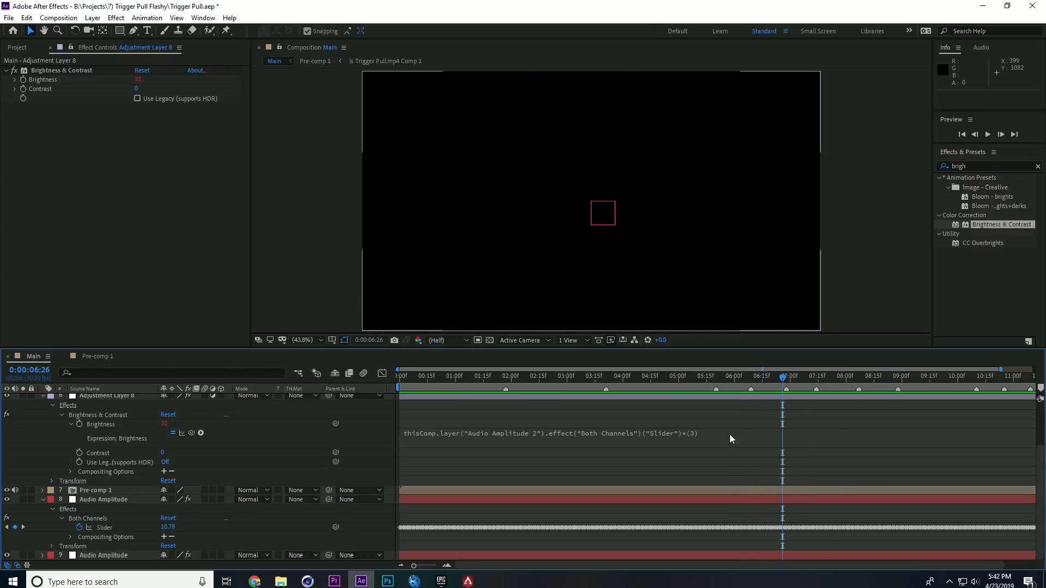
Try to change the multiplier in the Brightness expression to 0.3.
left_click(717, 432)
left_click(703, 432)
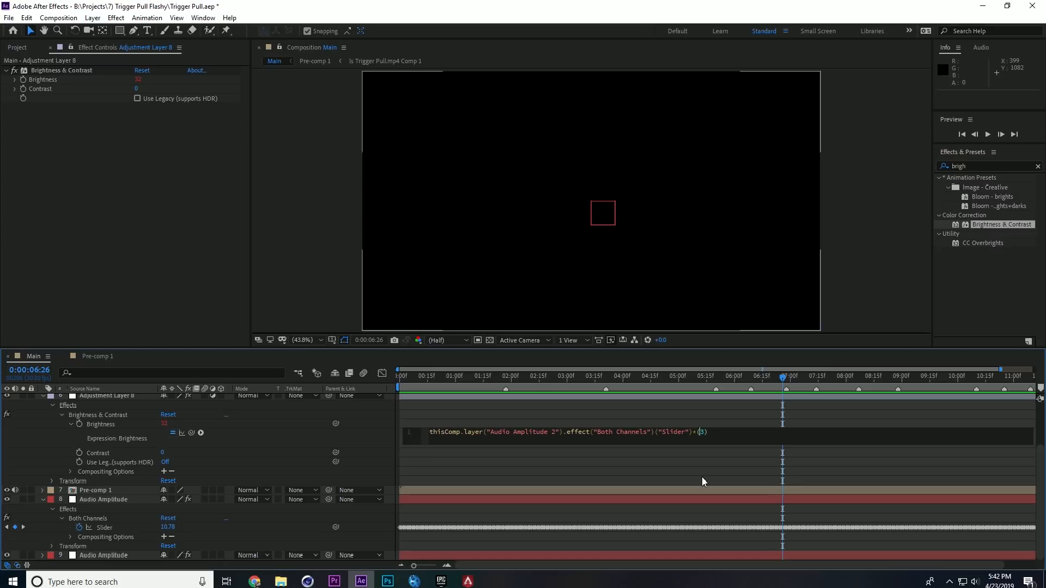
key("BackSpace")
type("0.")
left_click(726, 406)
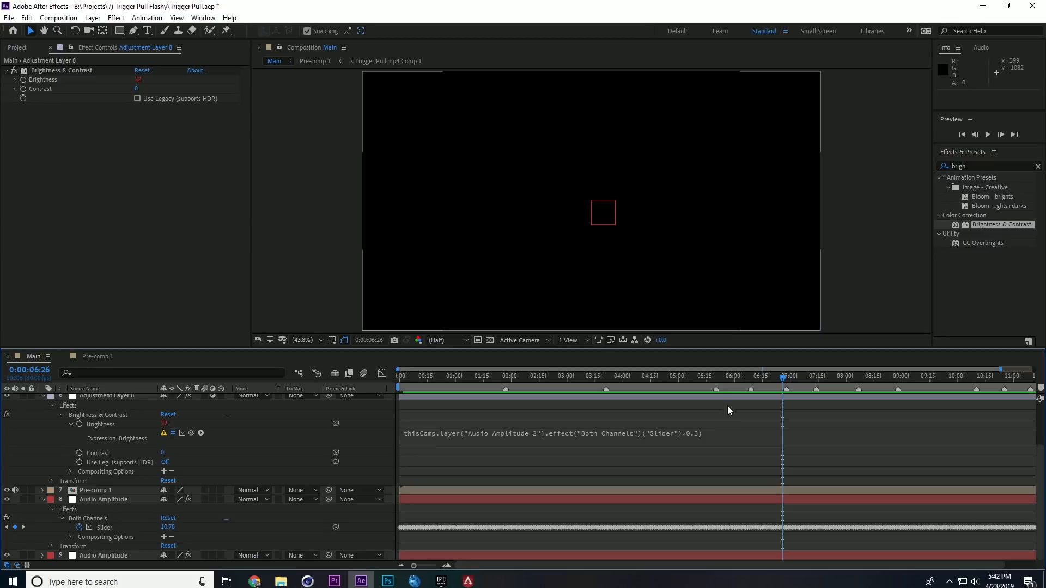
left_click_drag(711, 379, 608, 406)
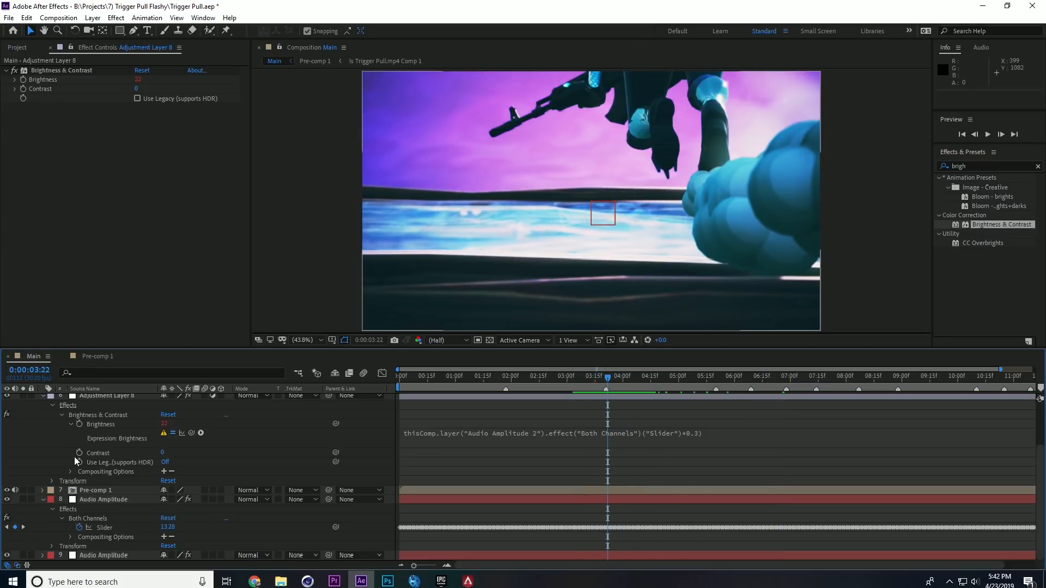
Delete the Brightness & Contrast adjustment layer above Pre-comp 1 and the upper Audio Amplitude layer.
left_click(43, 397)
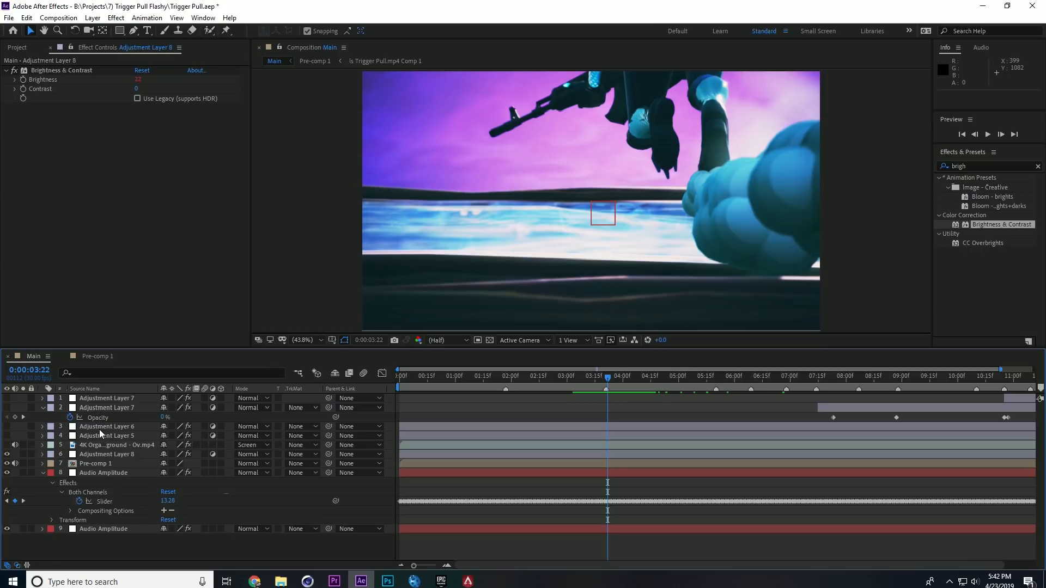
left_click(87, 436)
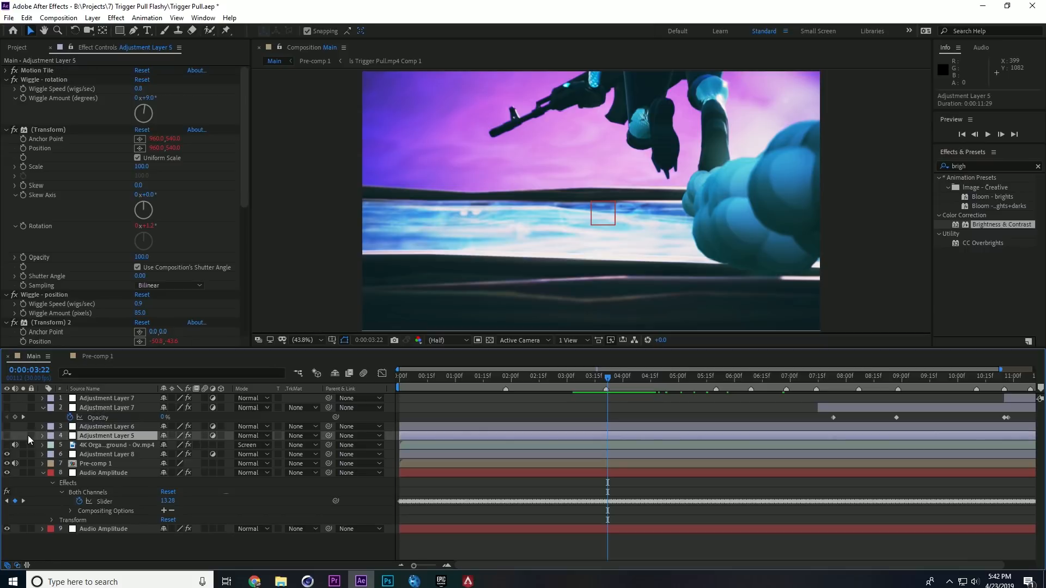
left_click(42, 408)
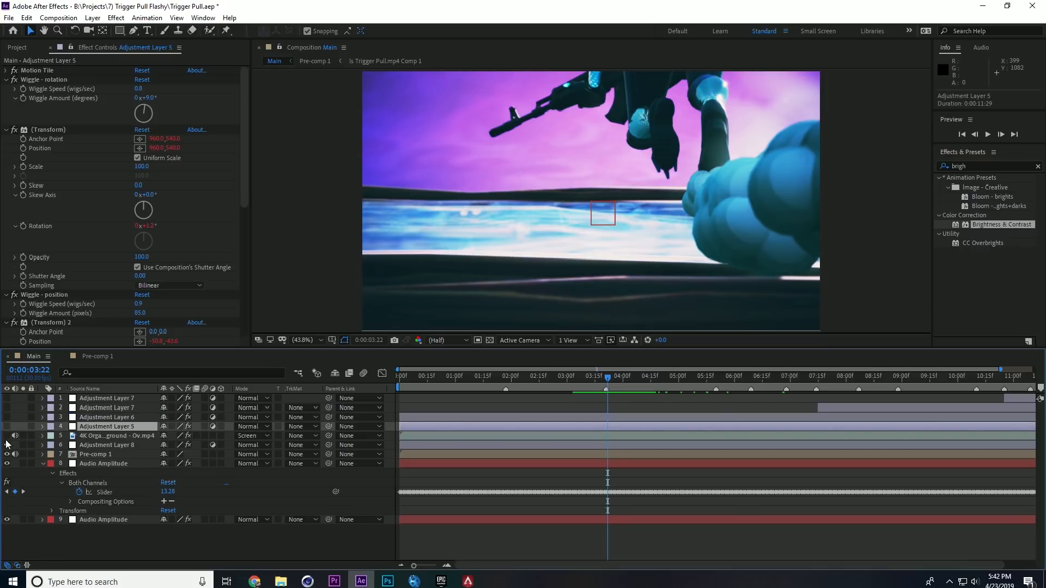
left_click(100, 444)
key("Delete")
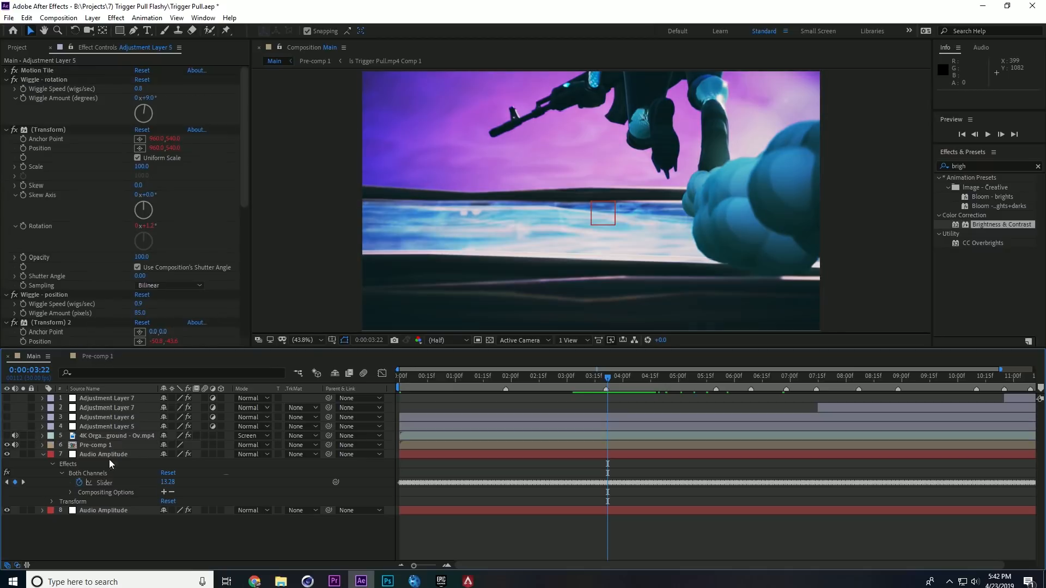
left_click(105, 456)
key("Delete")
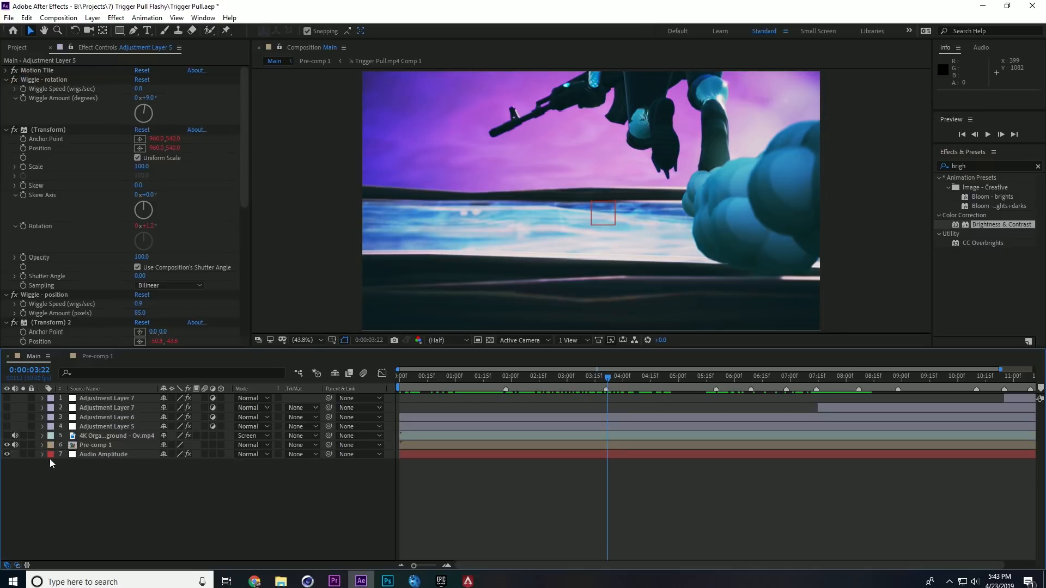
Examine the remaining Audio Amplitude layer's Both Channels slider and the effect properties of Adjustment Layer 5 in the timeline.
left_click(43, 455)
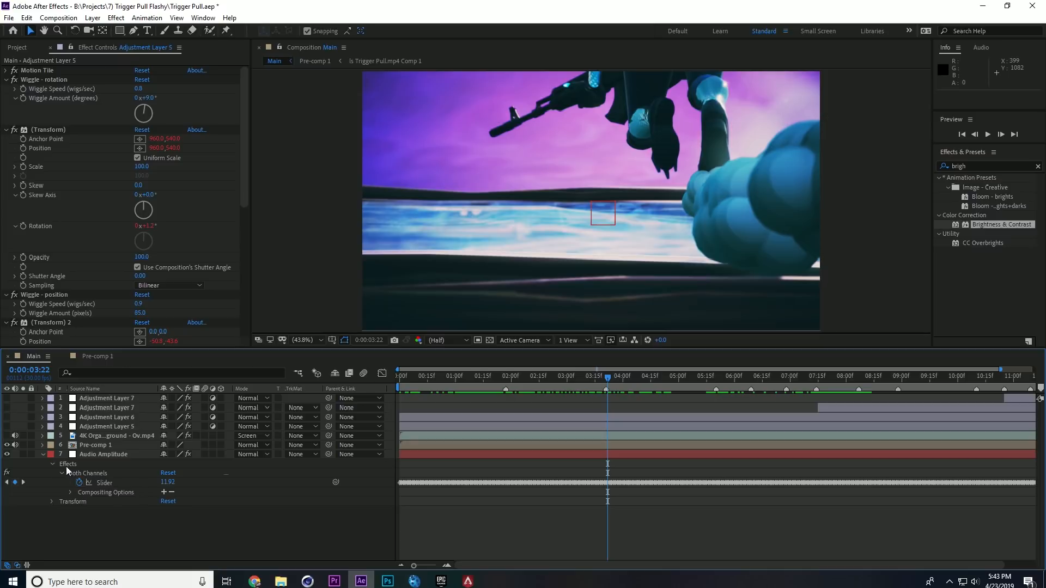
left_click(43, 455)
left_click(42, 427)
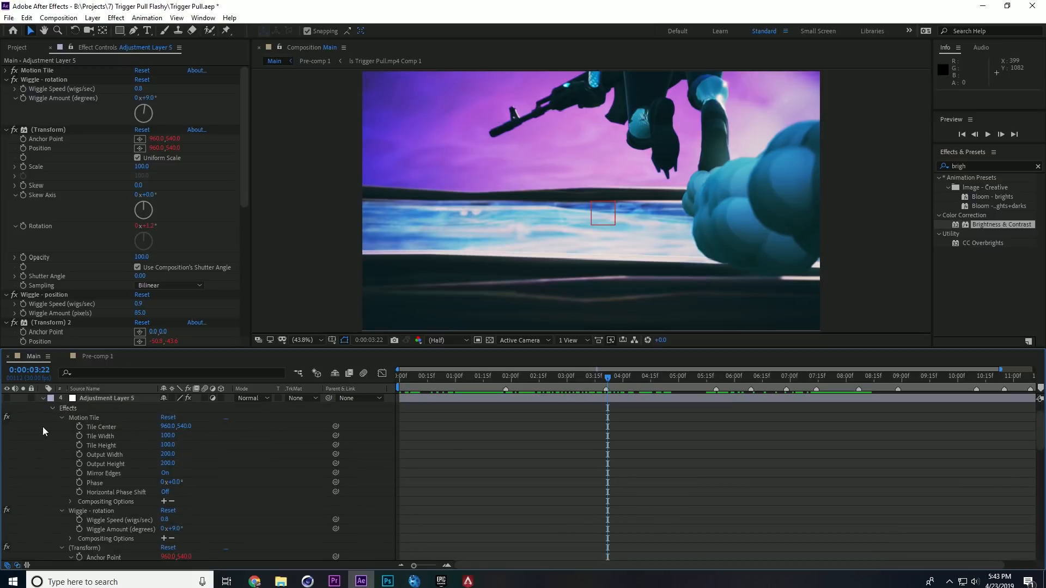
scroll(119, 528, "down", 3)
scroll(72, 449, "up", 3)
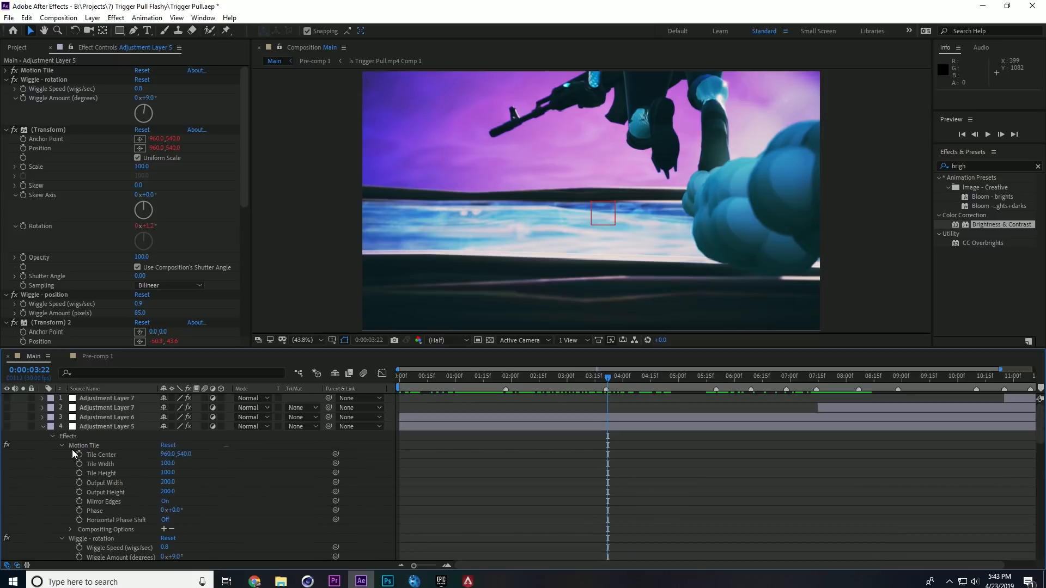
scroll(100, 470, "down", 3)
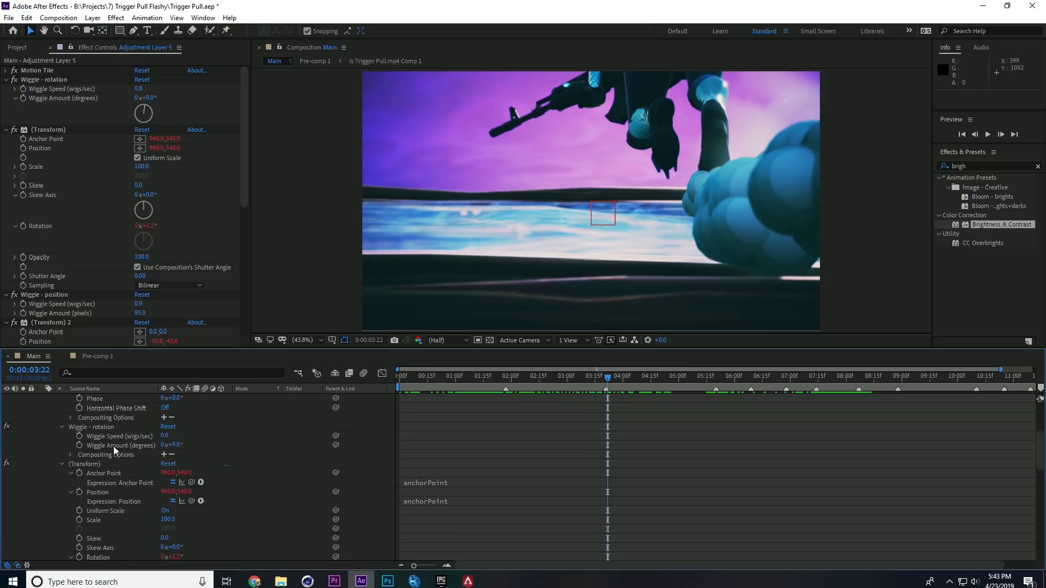
scroll(83, 426, "up", 3)
left_click(41, 427)
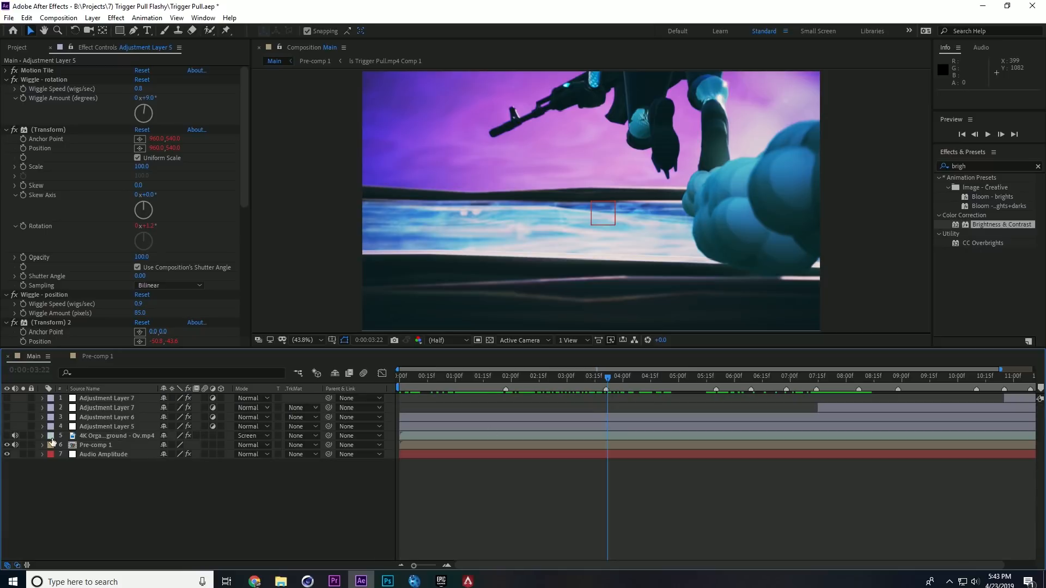
Move to 0:00:02:07 and turn on the visibility of all four adjustment layers in Main.
left_click_drag(608, 378, 524, 394)
left_click(6, 426)
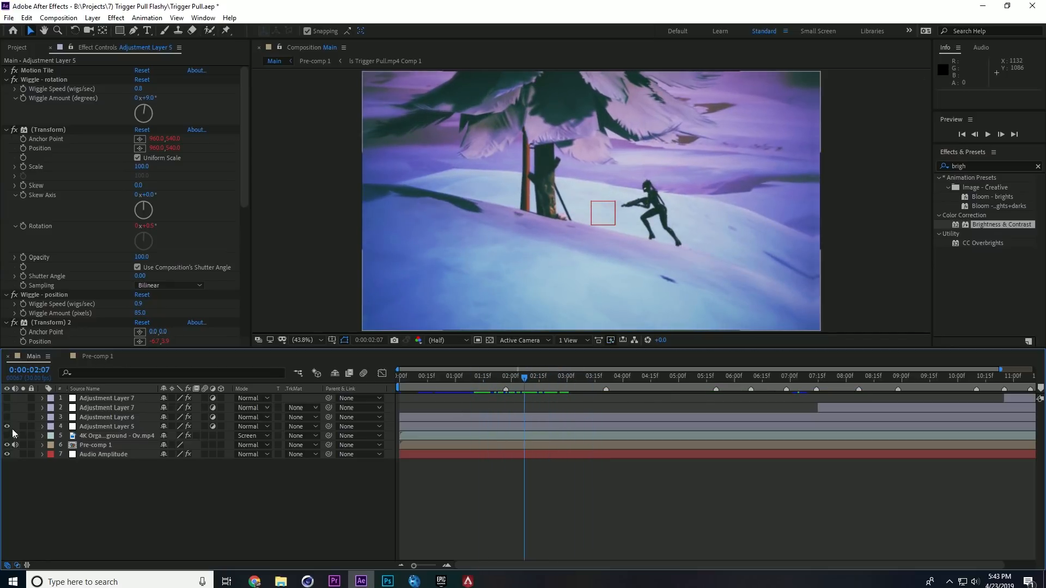
left_click_drag(7, 425, 7, 399)
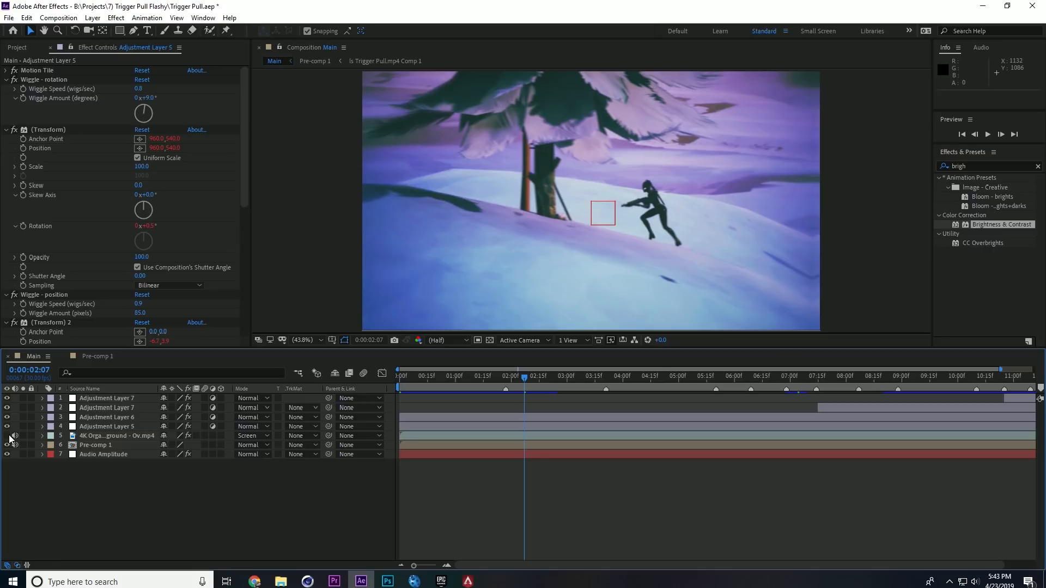
Review the effects applied to each adjustment layer in Main, ending on Adjustment Layer 5.
left_click(107, 427)
left_click(112, 418)
left_click(119, 408)
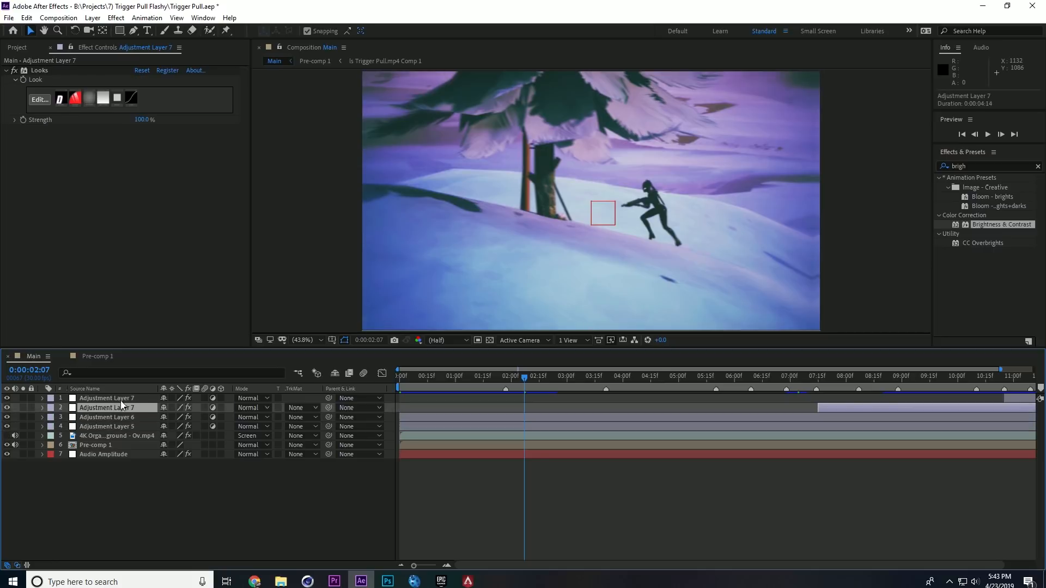
left_click(122, 399)
left_click(120, 427)
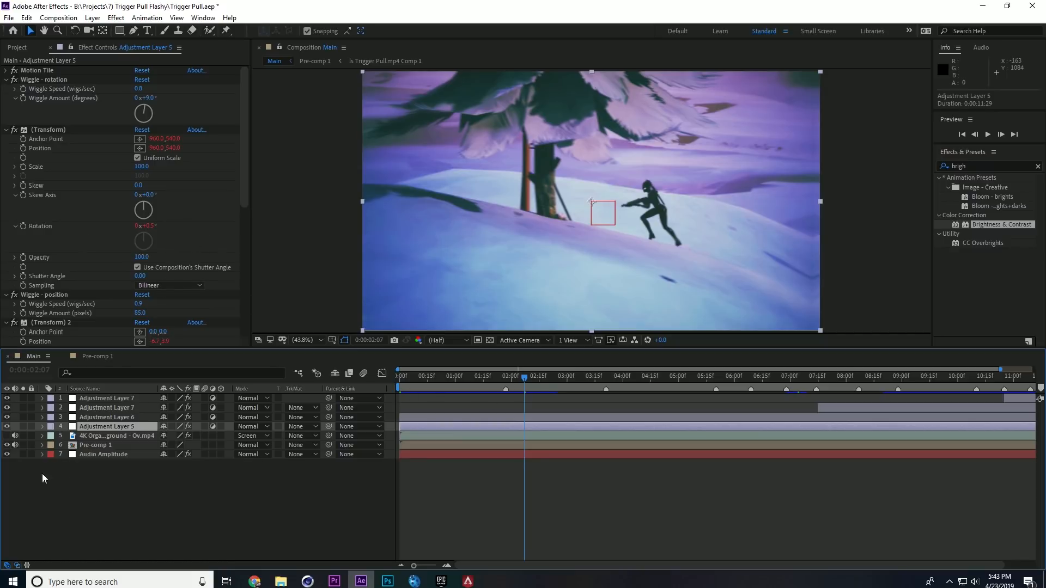
Collapse Adjustment Layer 5's wiggle, transform and first Looks effects to view its effect list, and move to 0:00:02:10.
left_click(6, 80)
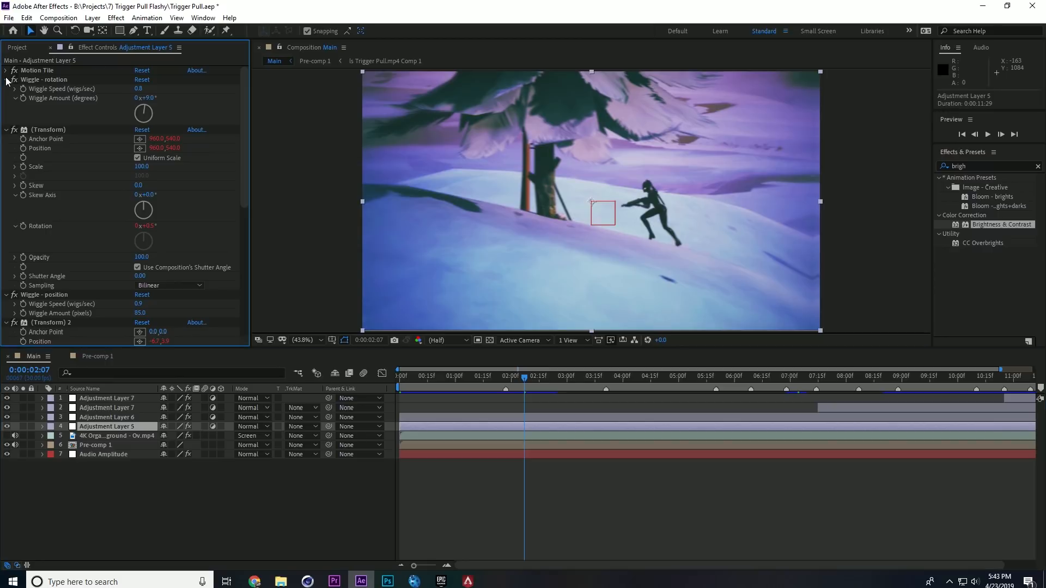
left_click(6, 88)
left_click(6, 98)
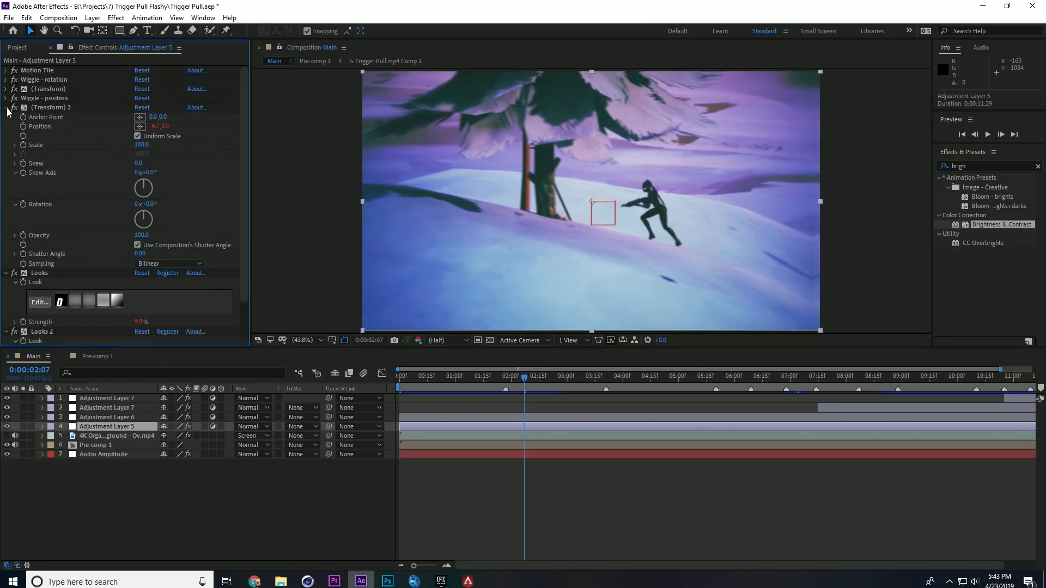
left_click(6, 108)
left_click(6, 117)
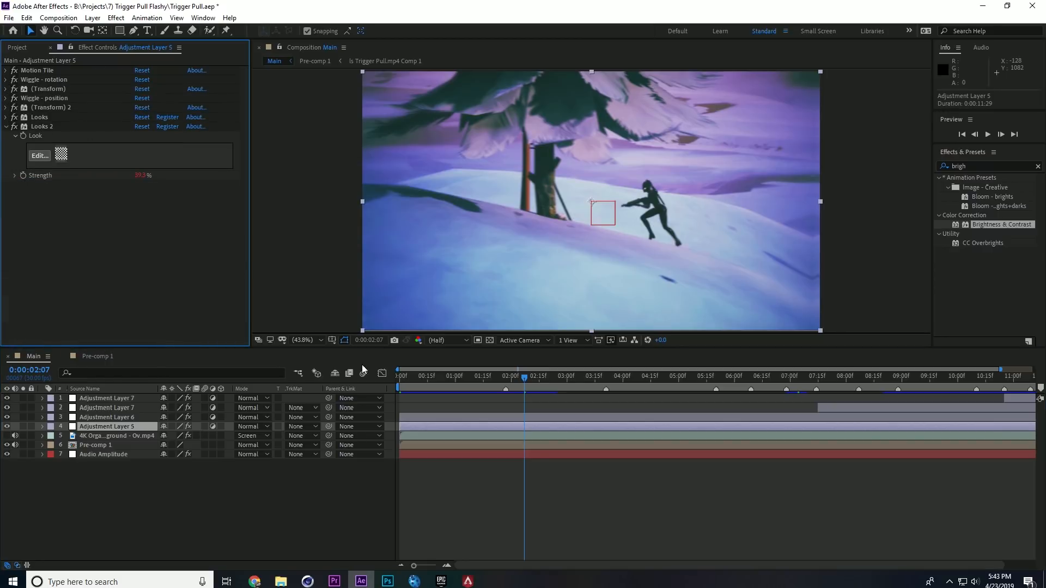
left_click_drag(525, 377, 530, 418)
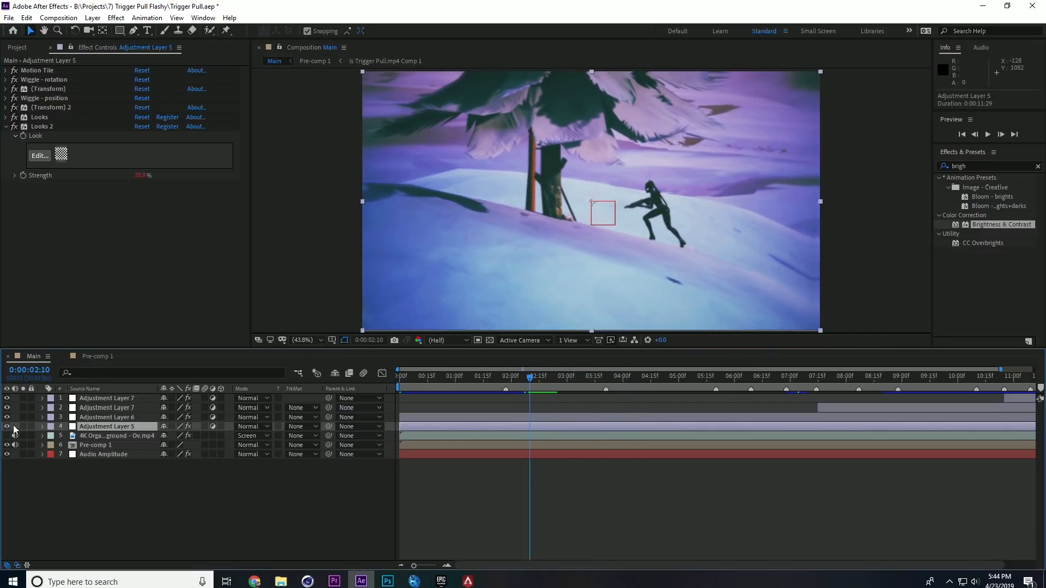
Review the RSMB effect on Adjustment Layer 6 and search the effects for "motio" to locate CC Force Motion Blur.
left_click(90, 416)
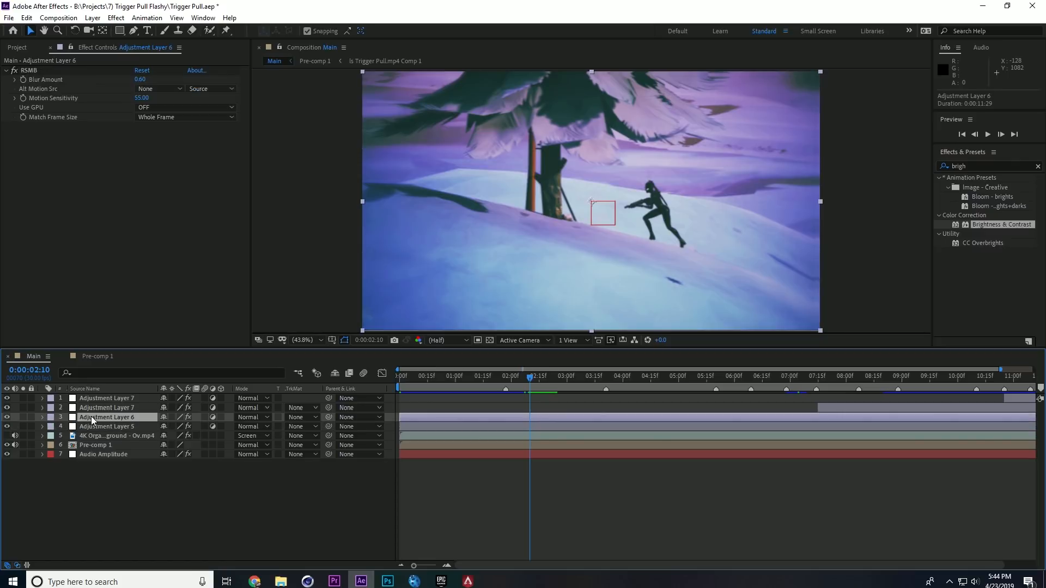
left_click(30, 72)
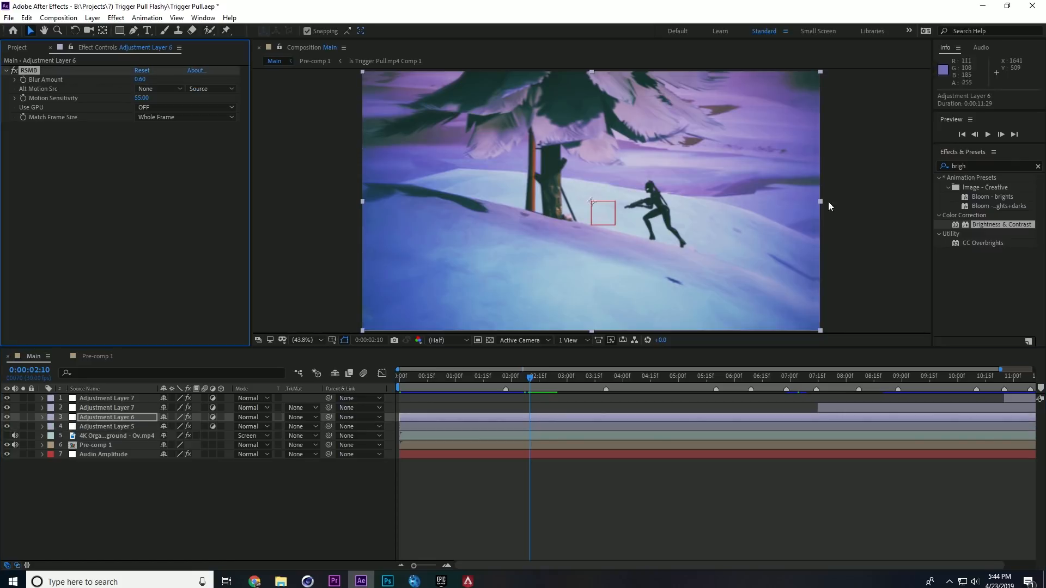
left_click_drag(1004, 167, 849, 172)
type("motio")
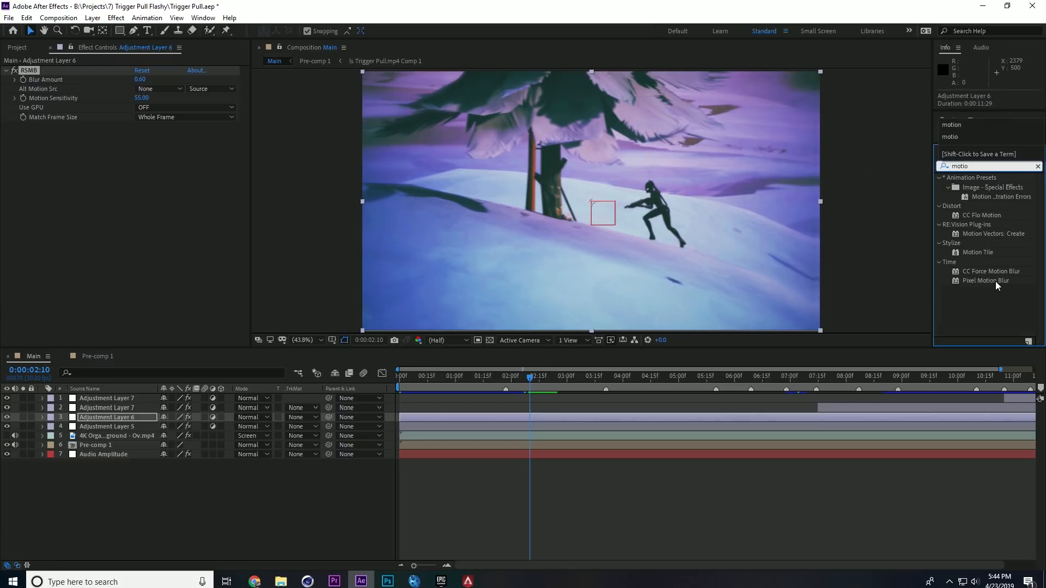
left_click(996, 281)
left_click(1006, 271)
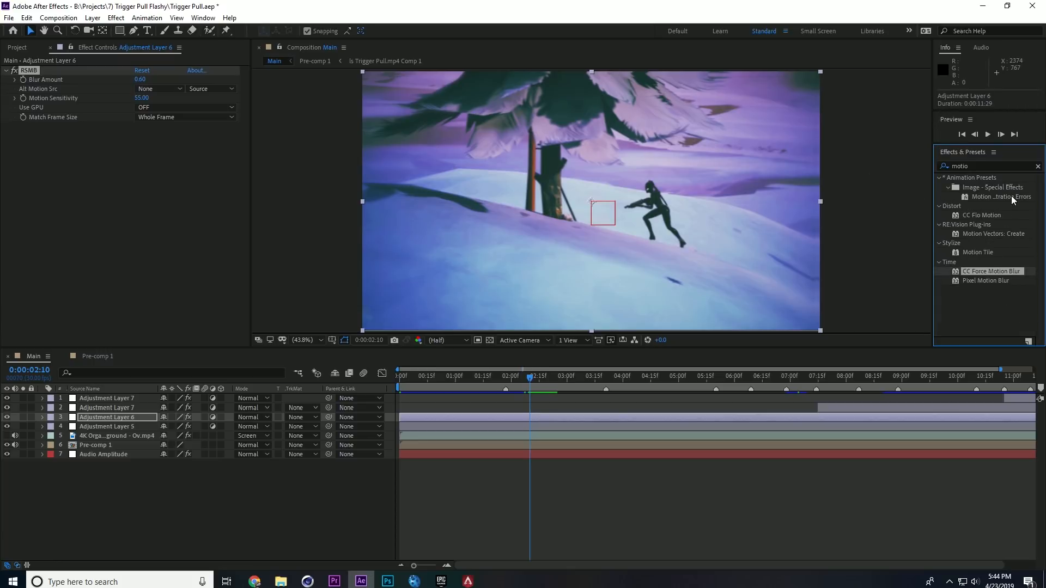
Clear the effects search and compare the frame at 0:00:01:27 with RSMB on Adjustment Layer 6 off and on.
left_click(1038, 167)
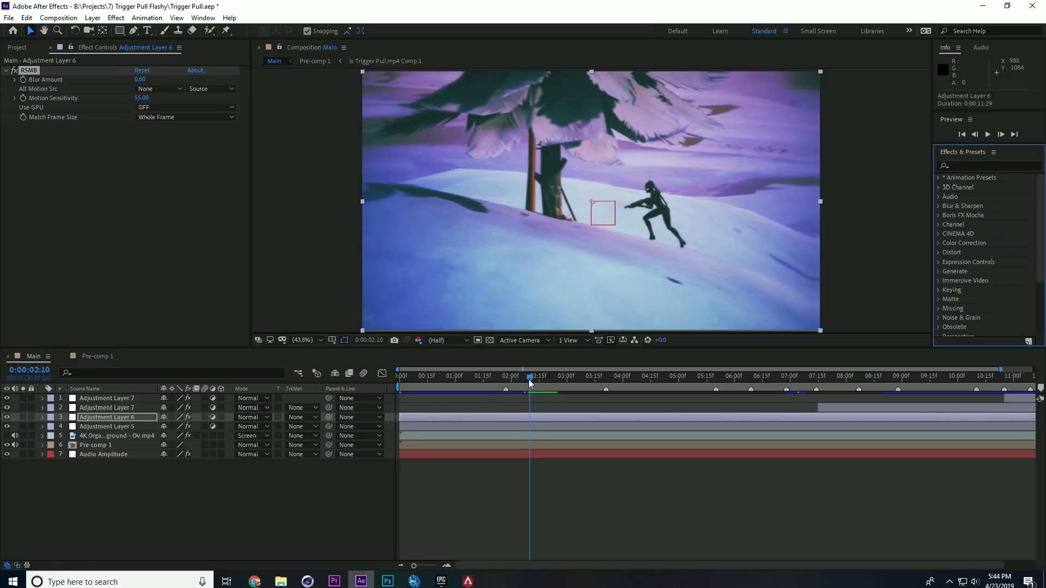
left_click_drag(529, 380, 504, 406)
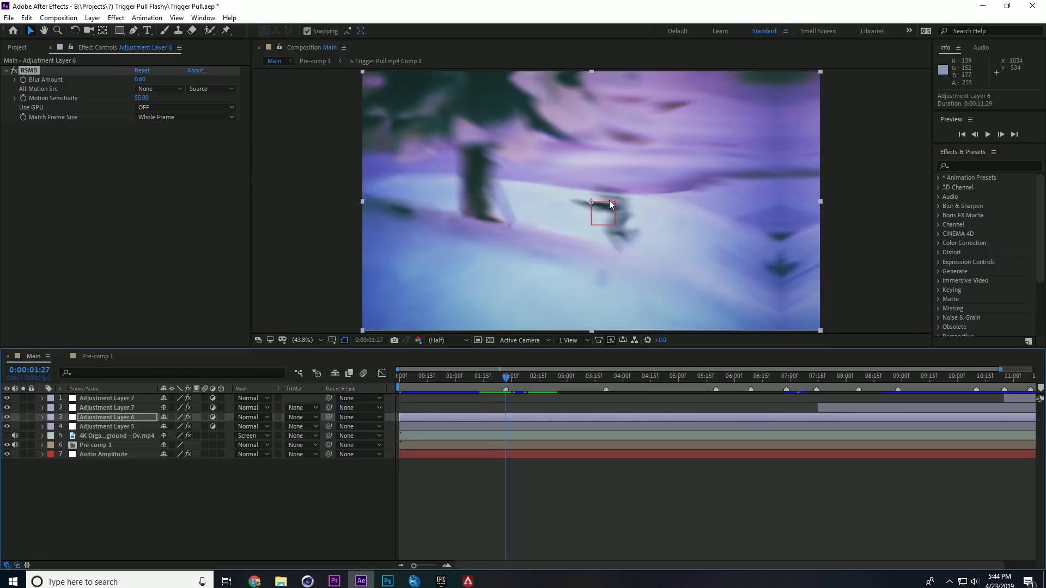
scroll(610, 200, "up", 3)
left_click(622, 486)
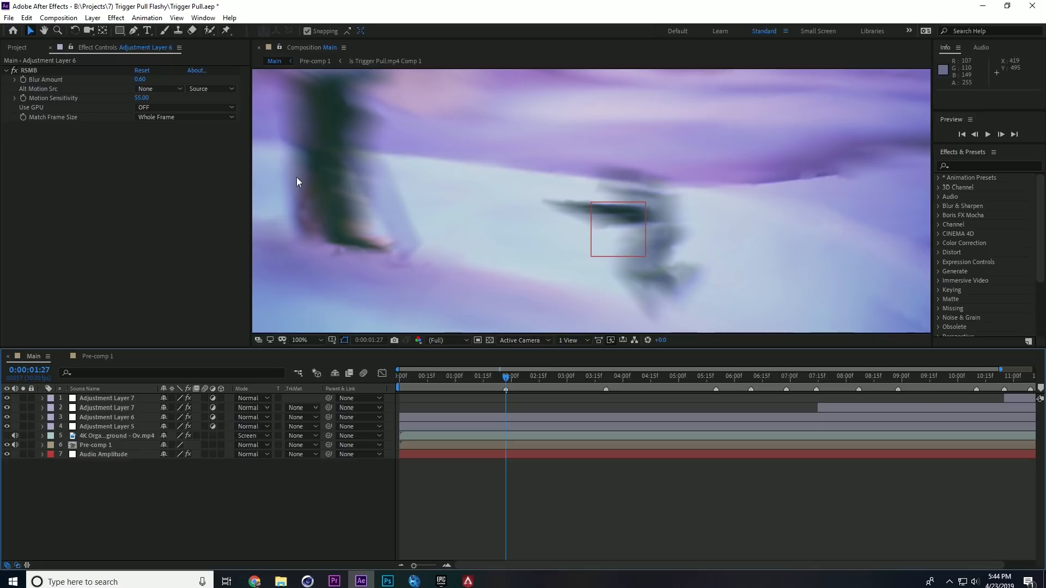
left_click(14, 71)
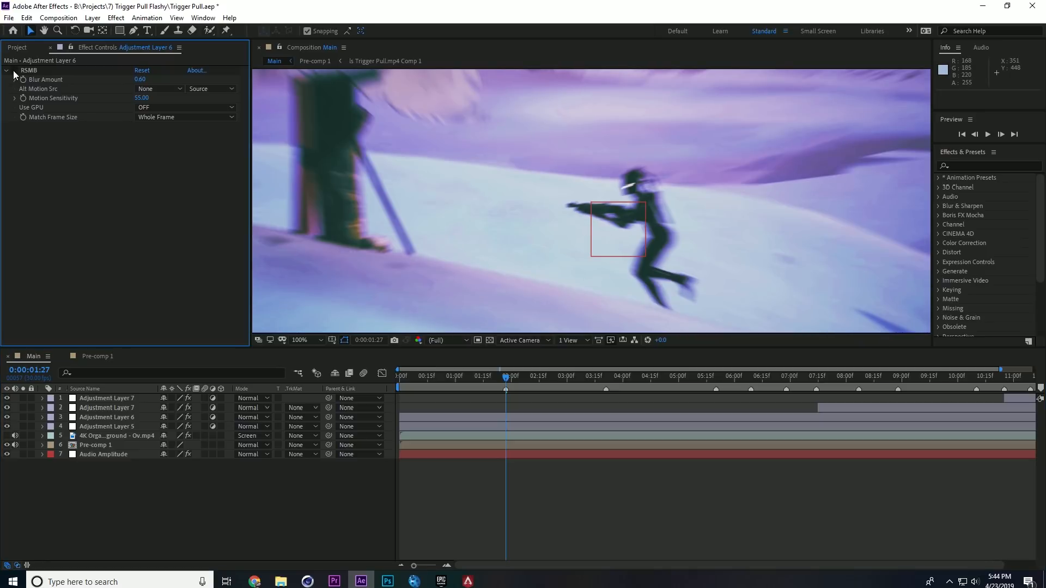
left_click(15, 71)
scroll(475, 221, "down", 4)
scroll(491, 224, "up", 2)
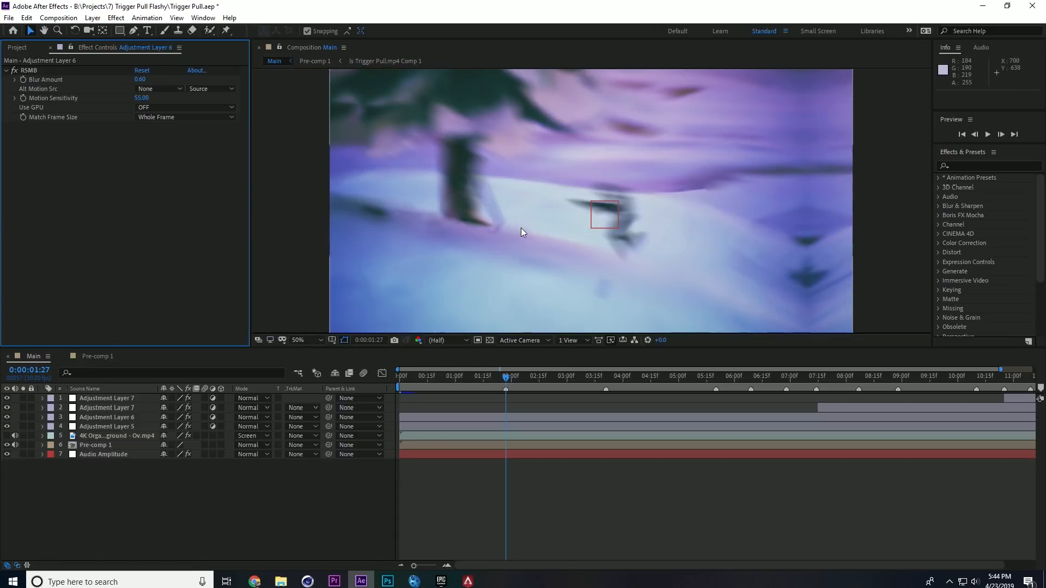
Move to 0:00:01:29 and set the RSMB Blur Amount on Adjustment Layer 6 to 0.45.
left_click(509, 377)
mouse_move(510, 378)
left_mouse_down()
mouse_move(543, 380)
mouse_move(509, 380)
left_mouse_up()
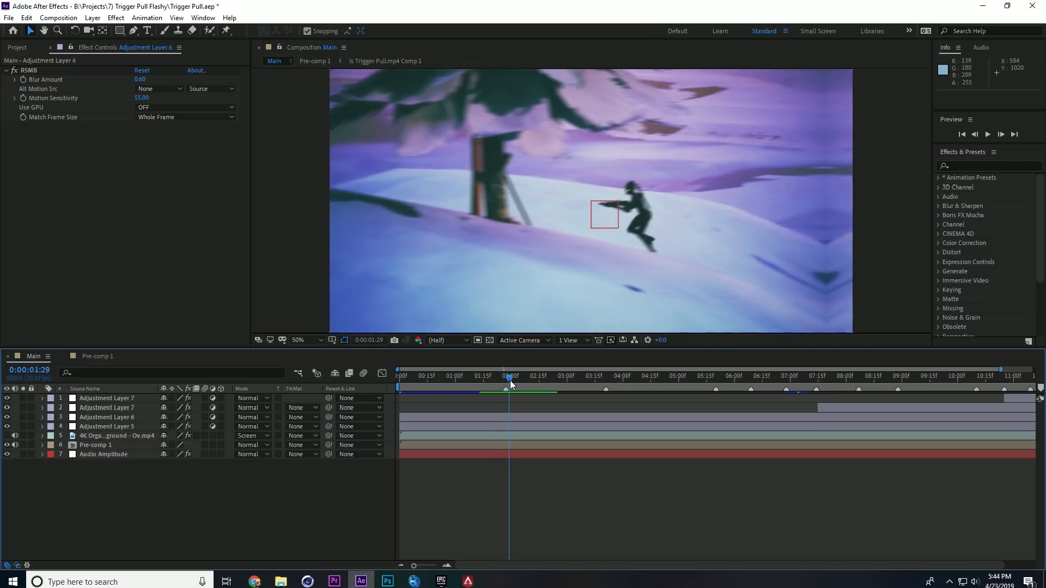
left_click(140, 80)
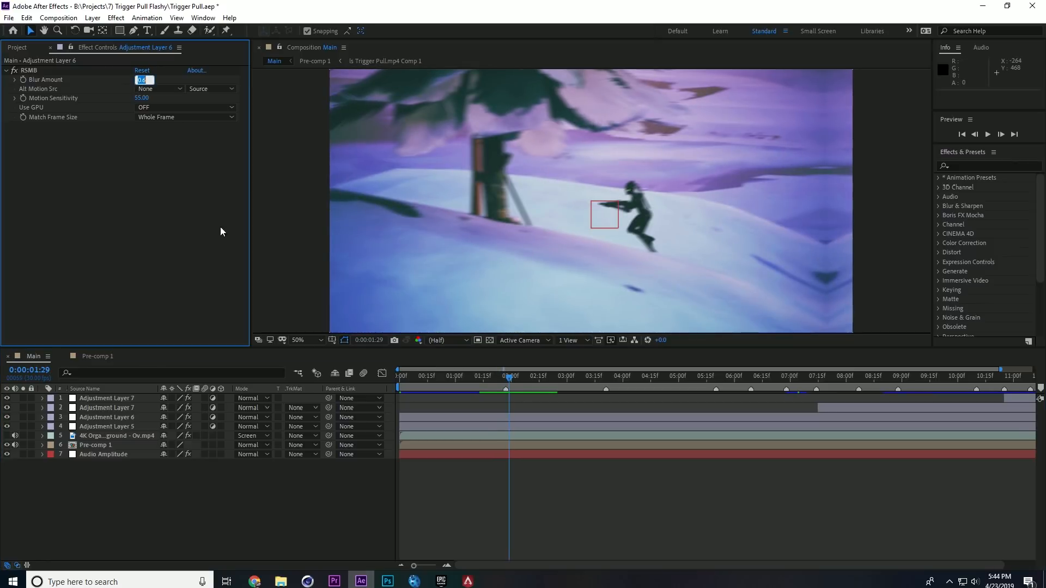
type(".5")
key("Return")
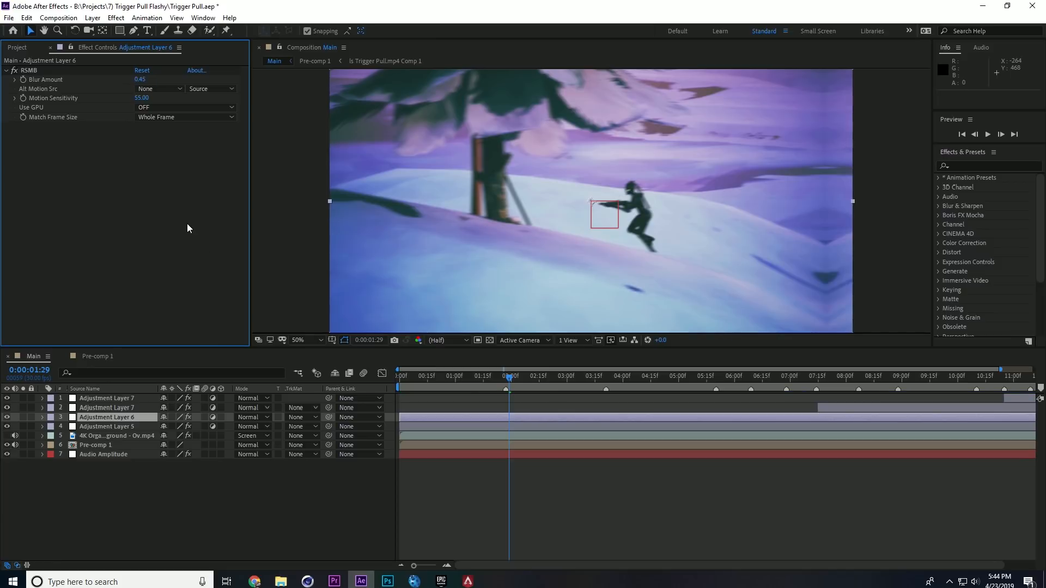
Review the opacity keyframes of the Adjustment Layer 7 that carries Looks, scrubbing from 0:00:07:23 to 0:00:10:07.
left_click(90, 408)
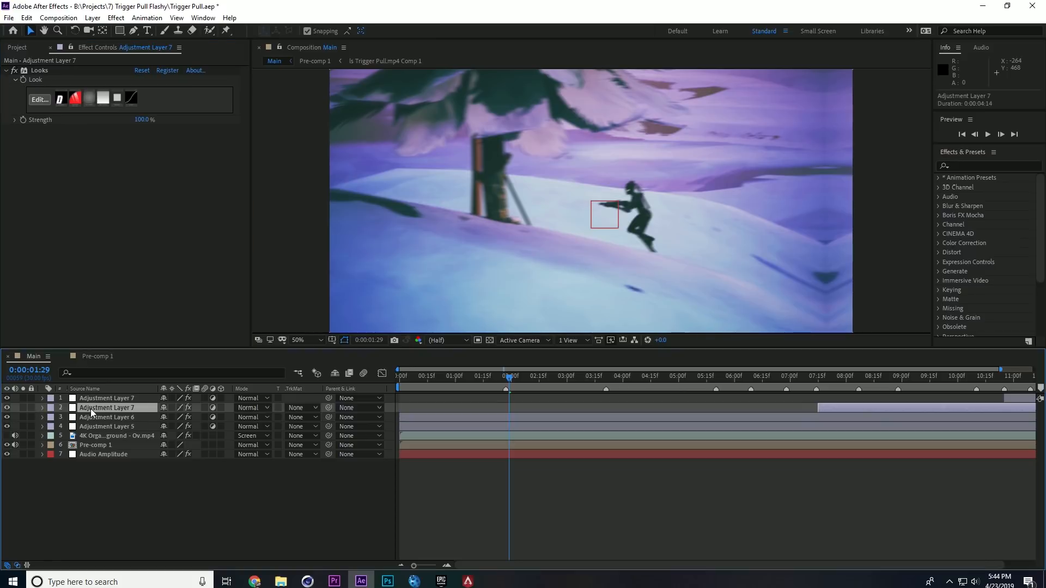
left_click_drag(552, 377, 887, 390)
key("t")
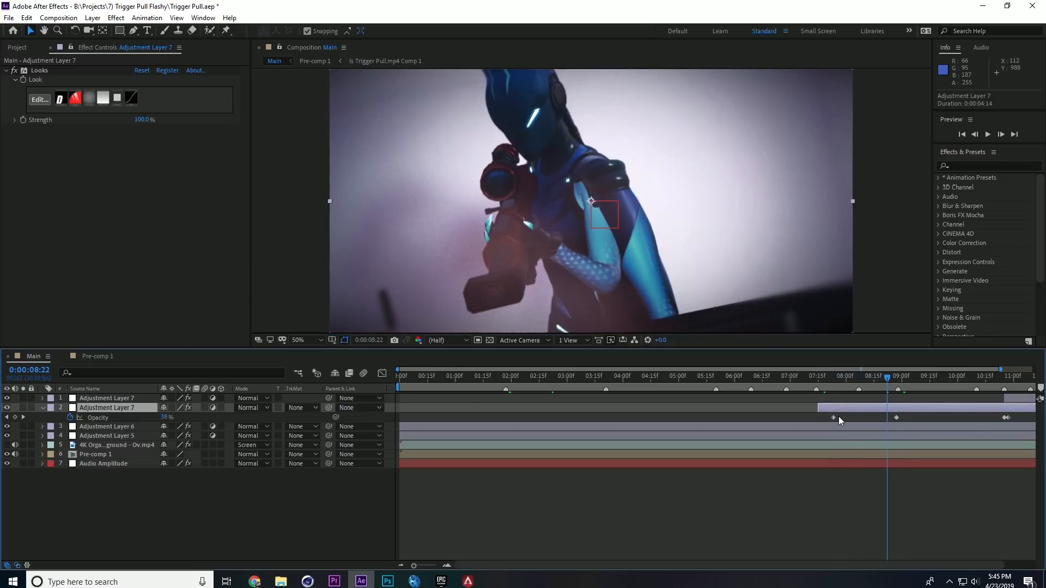
left_click(835, 383)
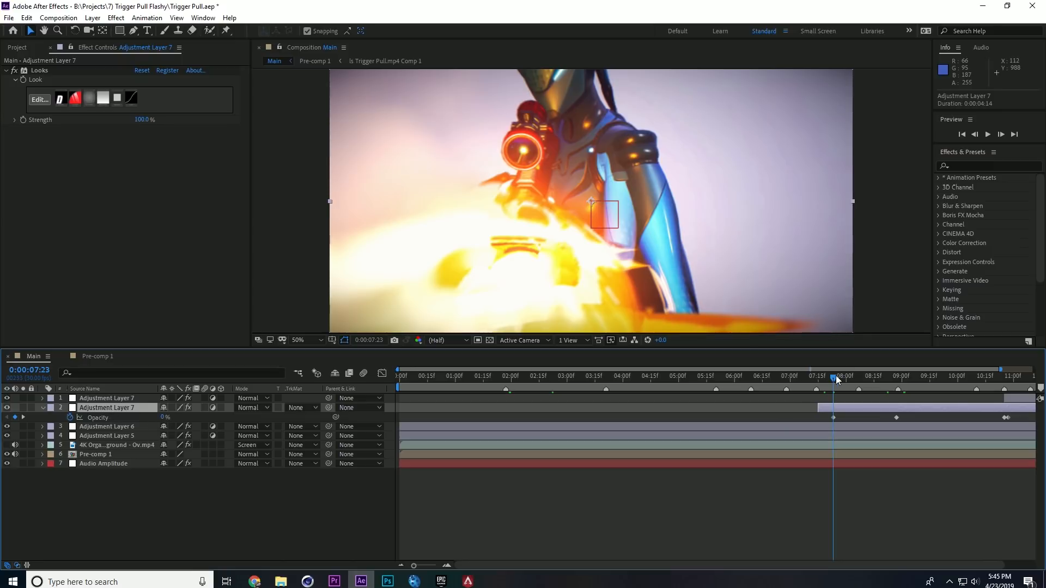
left_click_drag(836, 375, 970, 416)
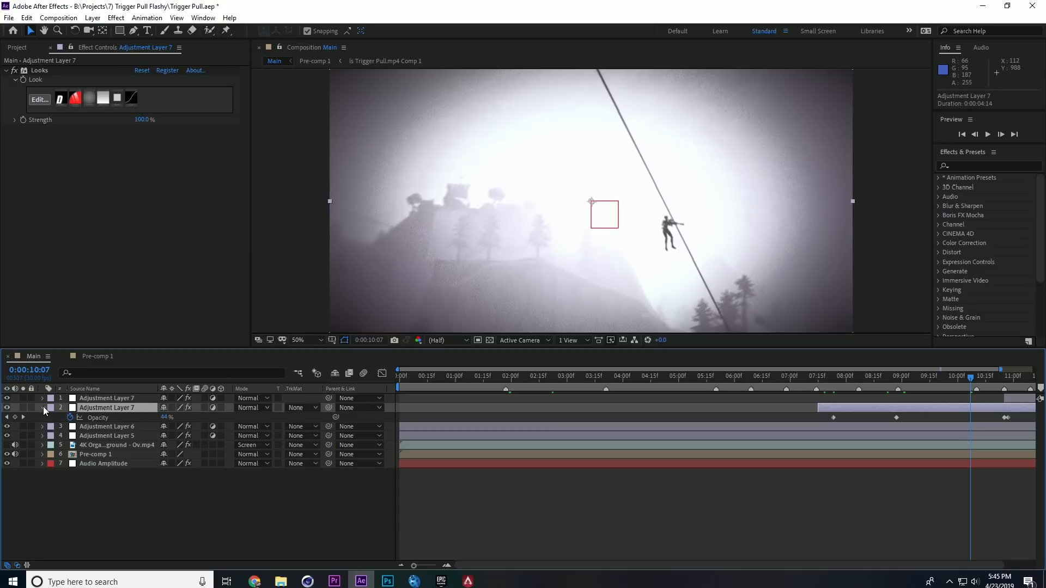
left_click(43, 408)
Review the Fade Master Control and Tint effects on the topmost Adjustment Layer 7, moving to 0:00:10:29.
left_click(96, 399)
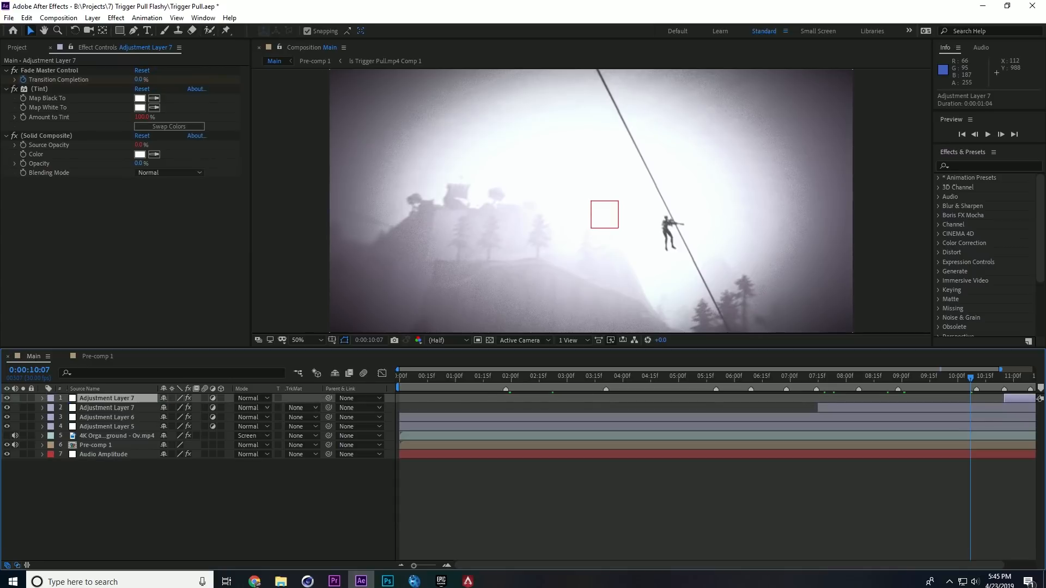
left_click(45, 71)
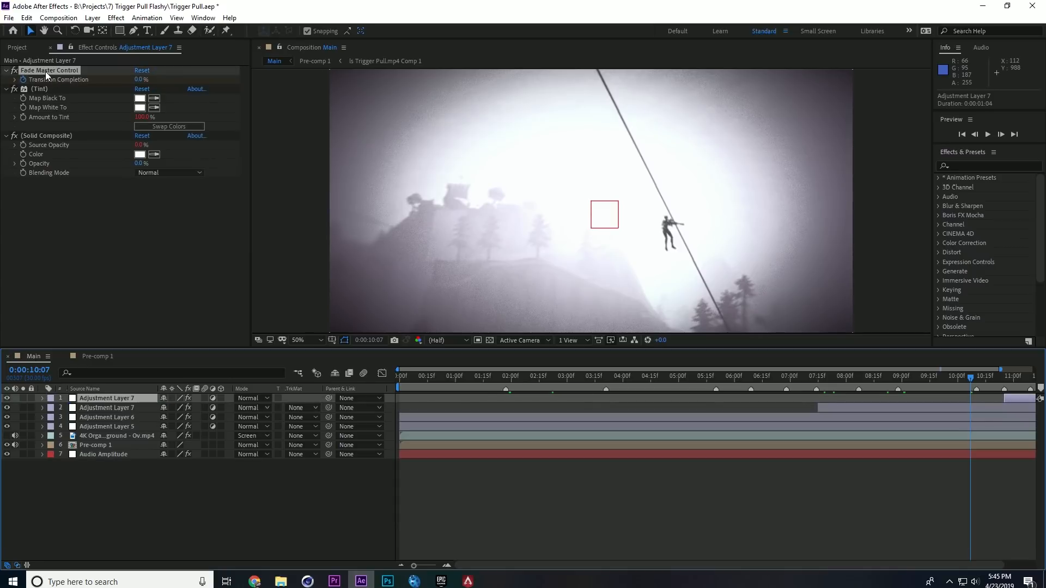
left_click(45, 88)
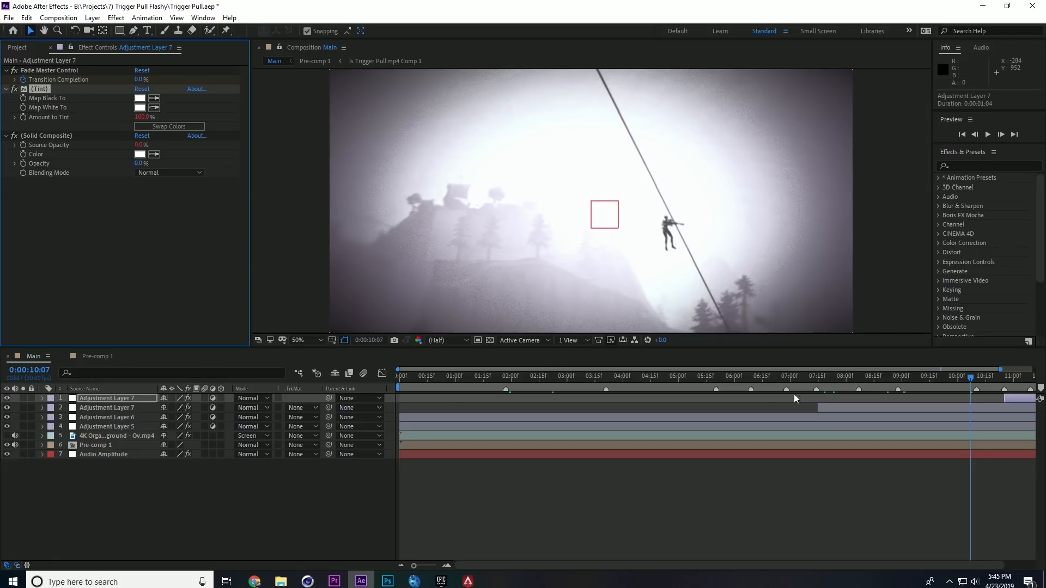
left_click_drag(976, 381, 1015, 380)
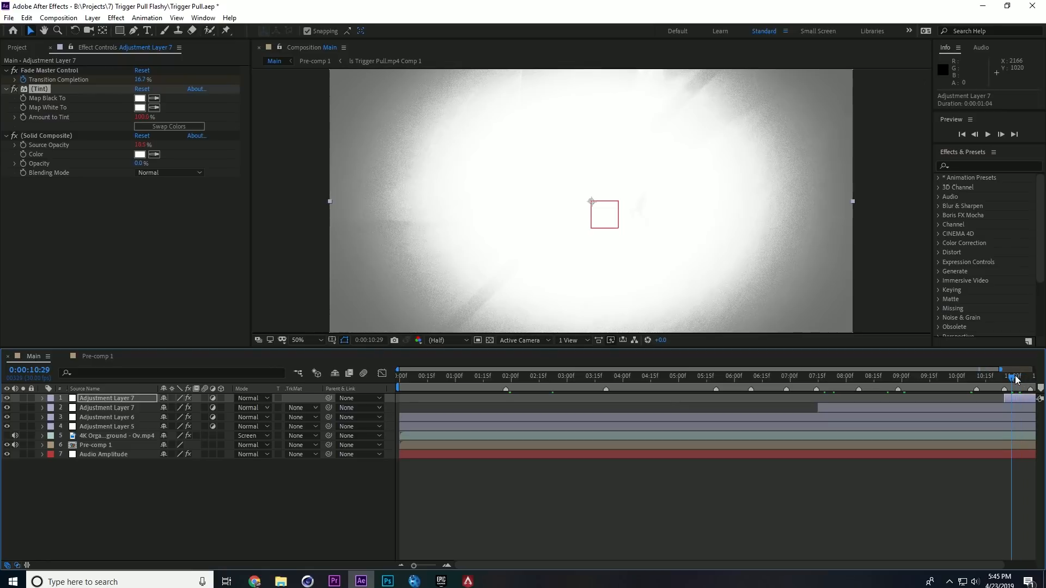
Examine the topmost Adjustment Layer 7's Transition Completion keyframes by scrubbing between 0:00:10:25 and 0:00:11:18, and collapse its properties.
key("u")
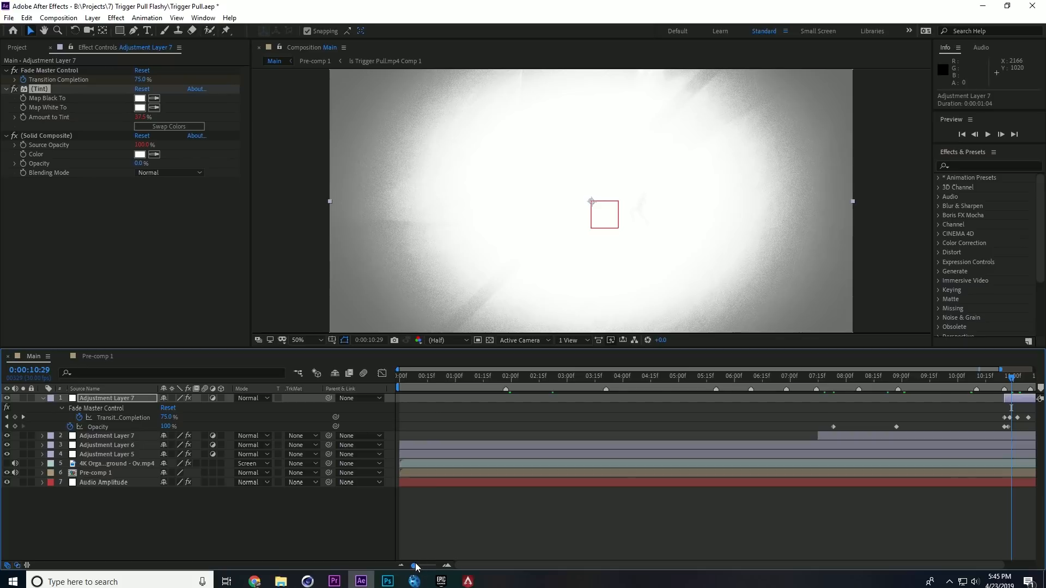
left_click_drag(415, 567, 431, 566)
left_click_drag(829, 378, 958, 382)
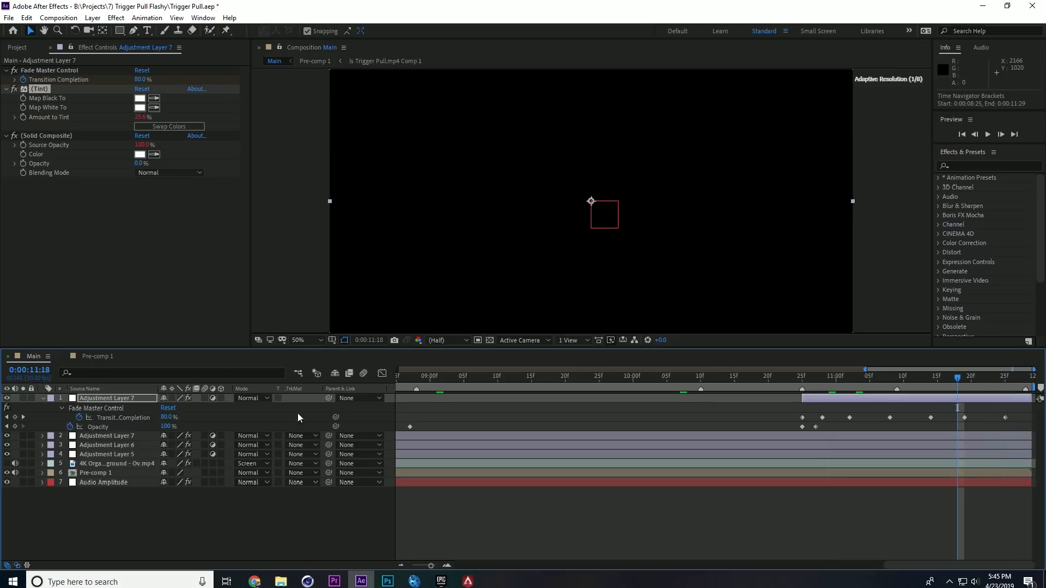
left_click(43, 399)
left_click_drag(854, 382, 800, 387)
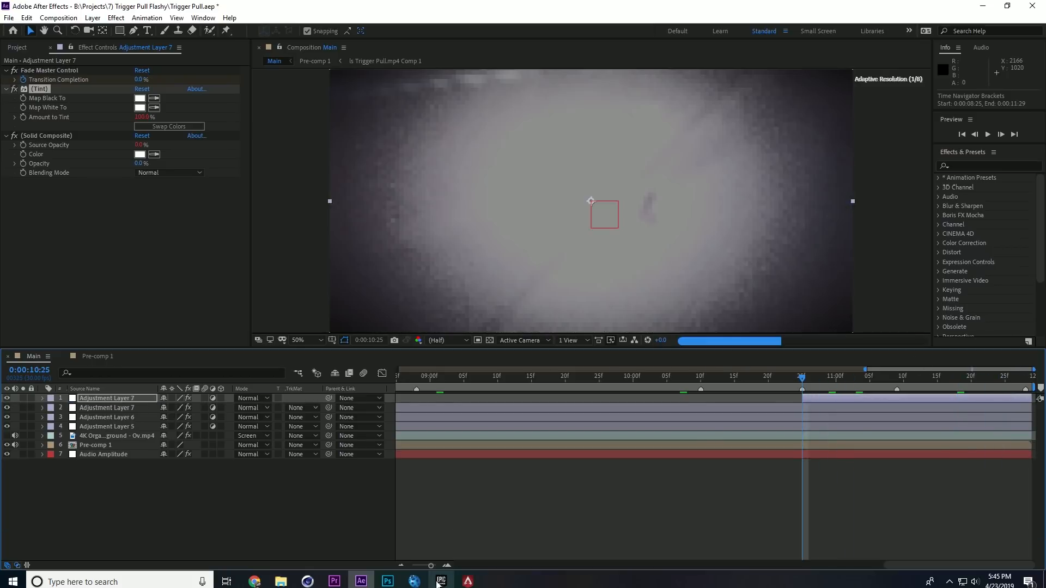
left_click_drag(431, 566, 412, 567)
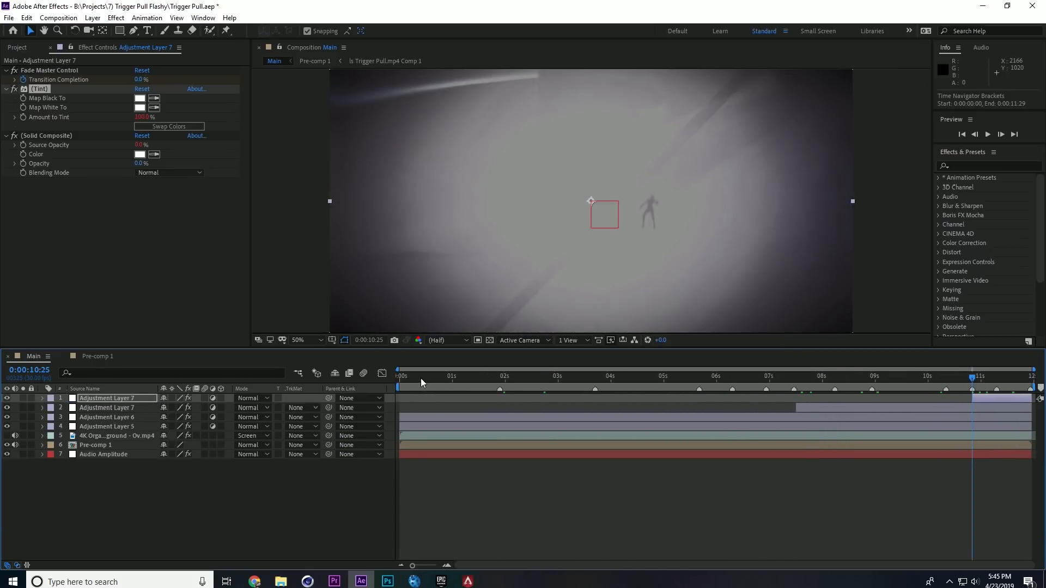
Turn off the visibility of Adjustment Layer 6 and preview Main from 0:00:00:00.
left_click_drag(419, 379, 393, 381)
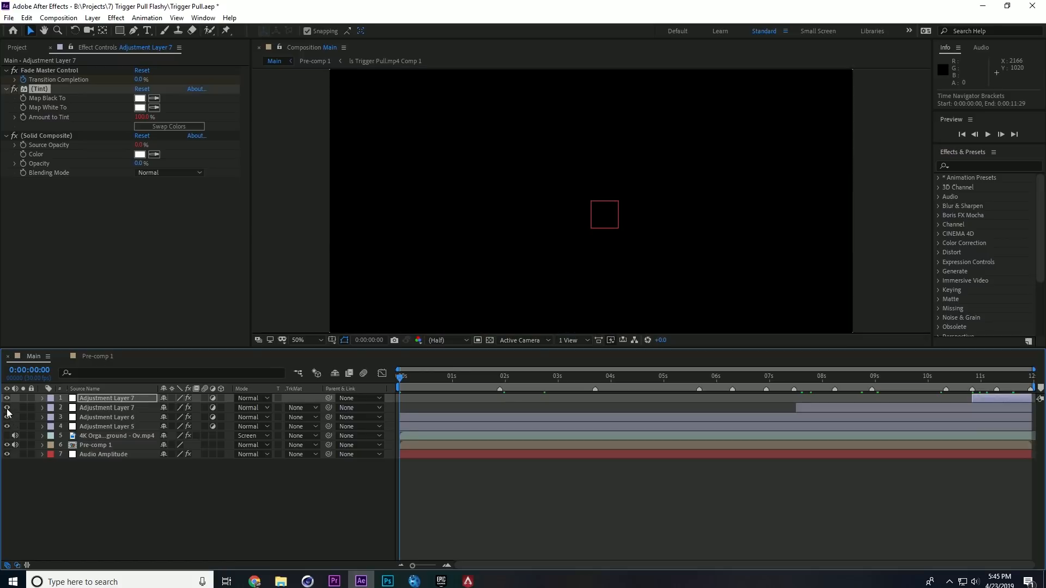
left_click(102, 408)
left_click(90, 417)
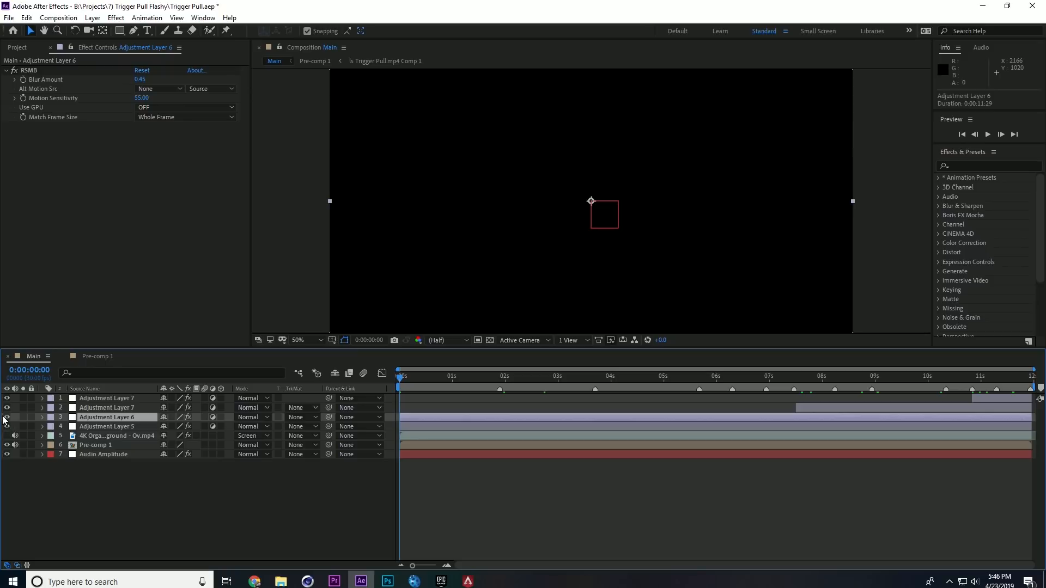
left_click(6, 417)
key("space")
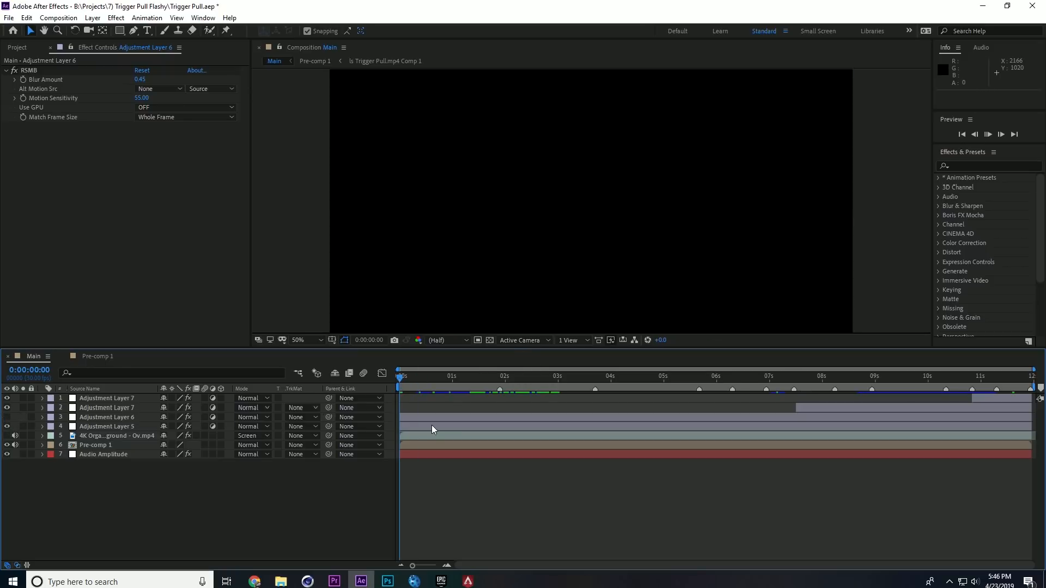
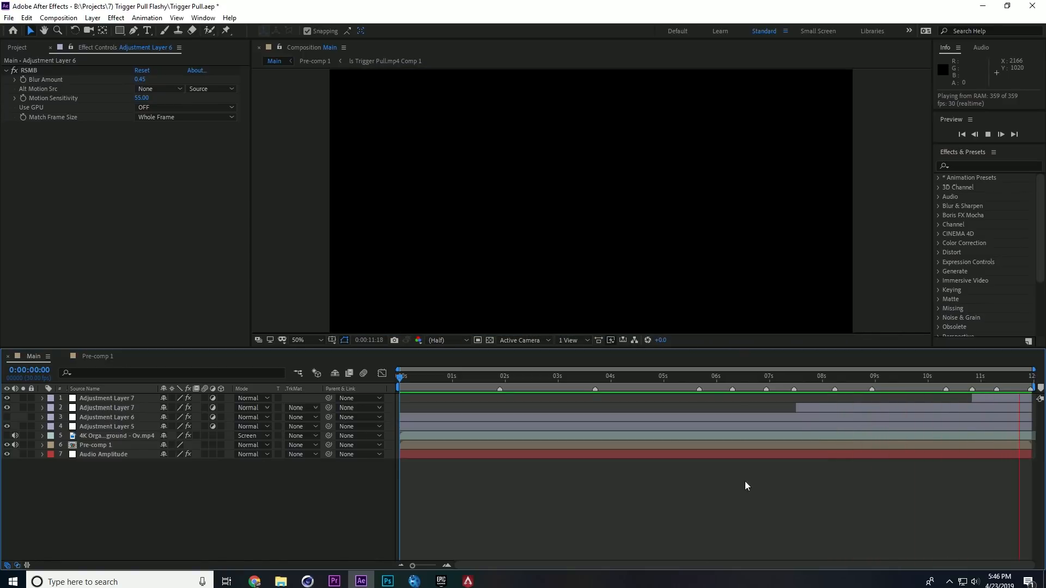
At 0:00:03:11, set Adjustment Layer 5's Wiggle - rotation amount to 6 degrees and collapse that effect.
left_click(575, 378)
left_click(610, 427)
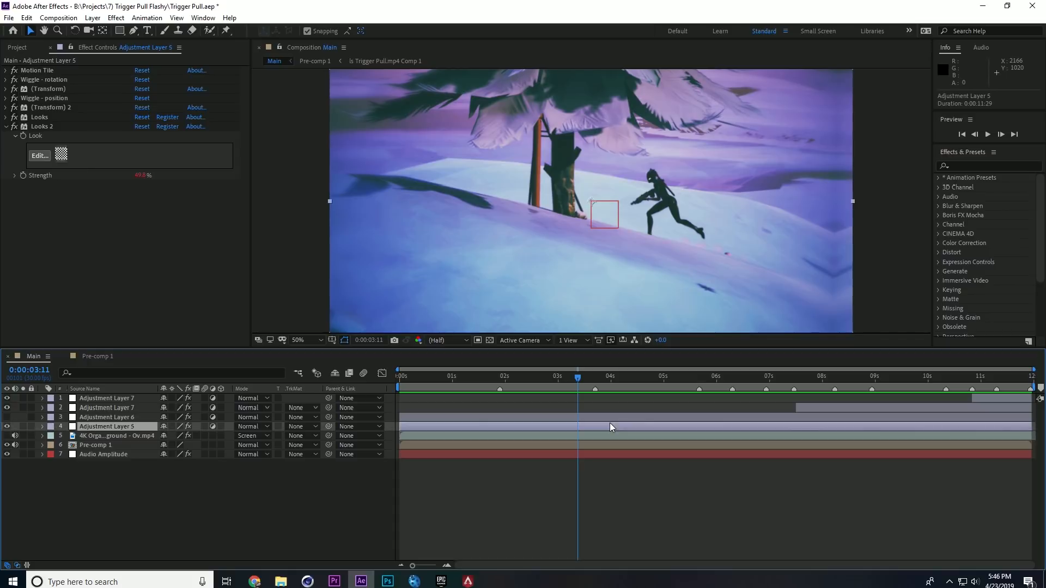
left_click(33, 98)
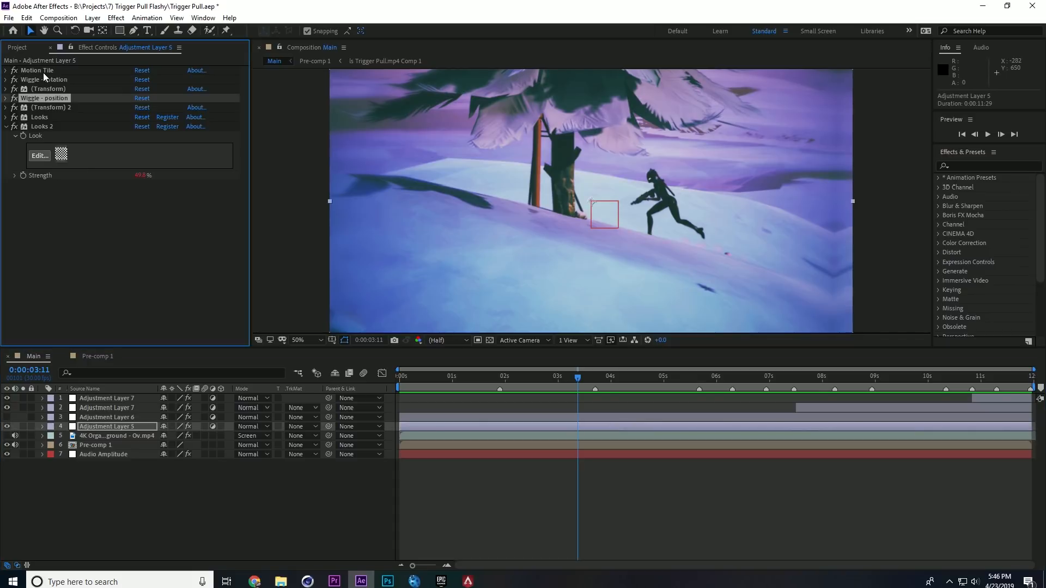
left_click(5, 79)
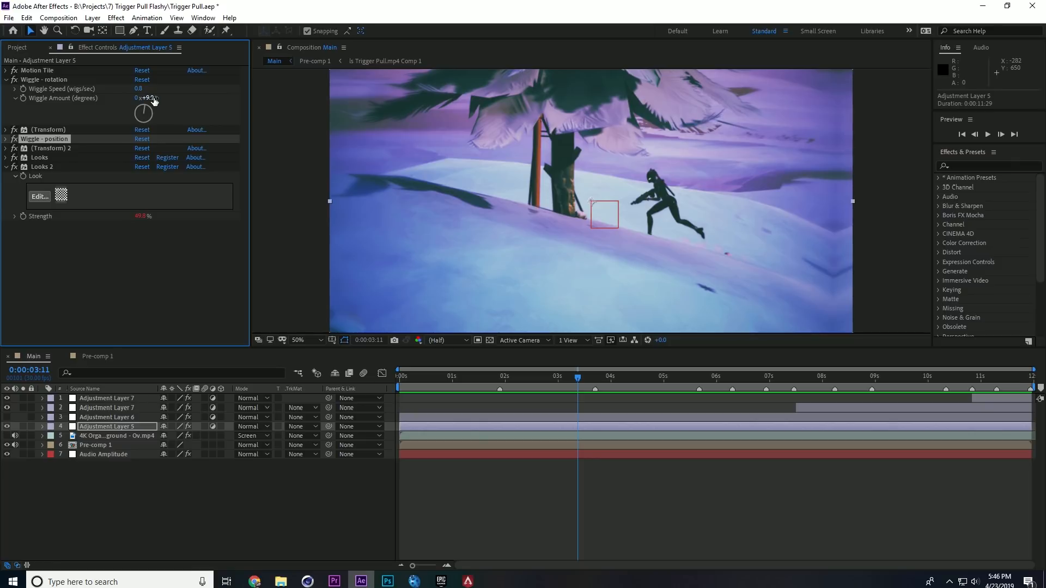
left_click(214, 100)
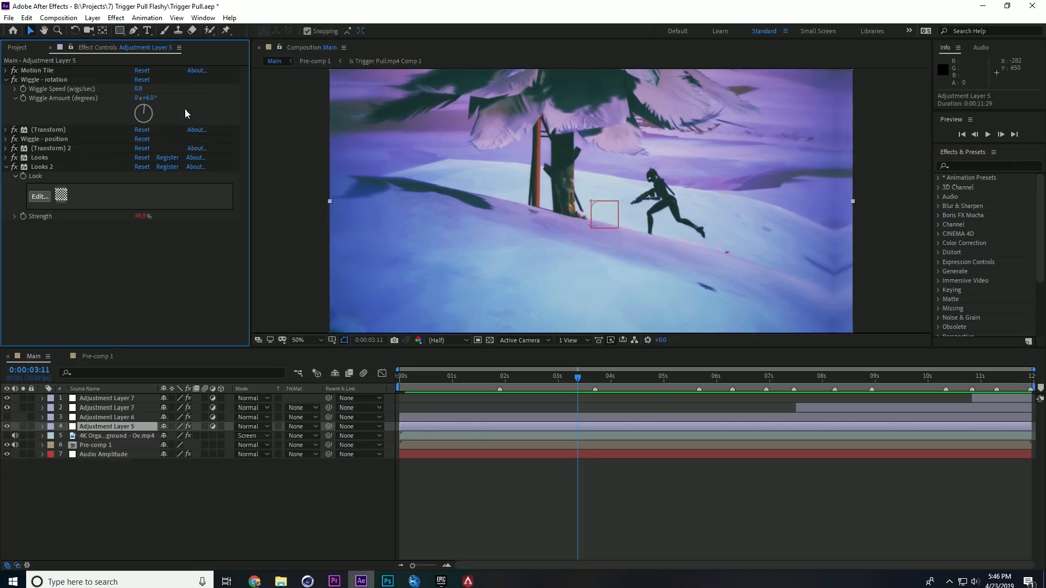
left_click(5, 79)
Set Adjustment Layer 5's Wiggle - position amount to 34 pixels and preview Main from the start.
left_click(6, 98)
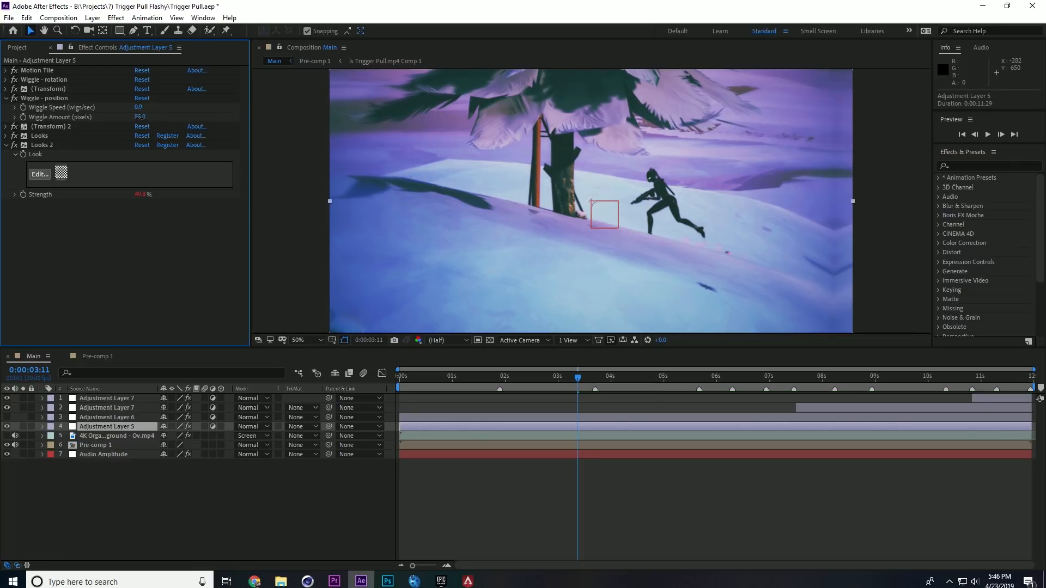
left_click_drag(140, 118, 118, 122)
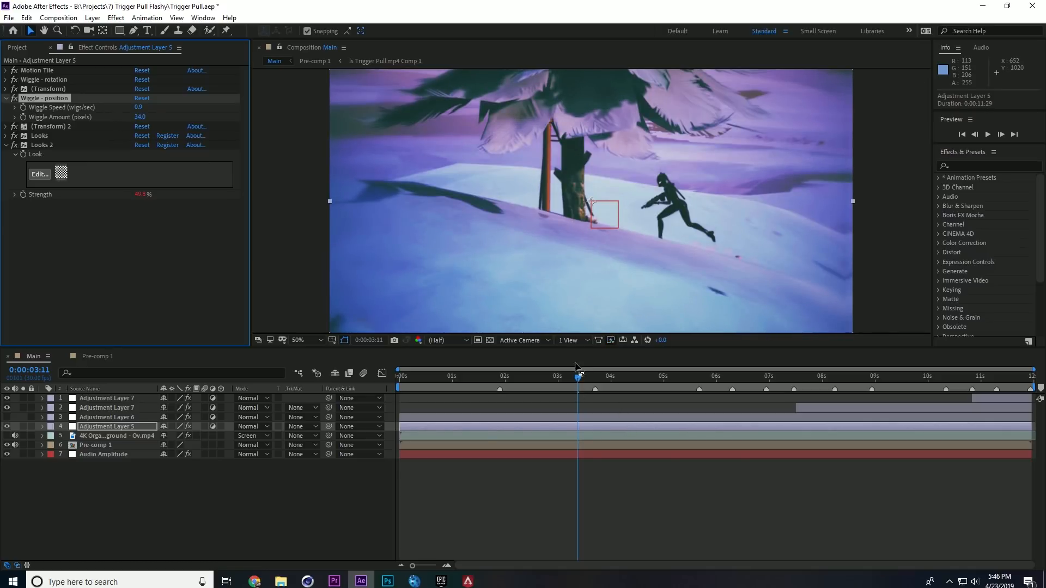
left_click_drag(578, 378, 403, 381)
key("space")
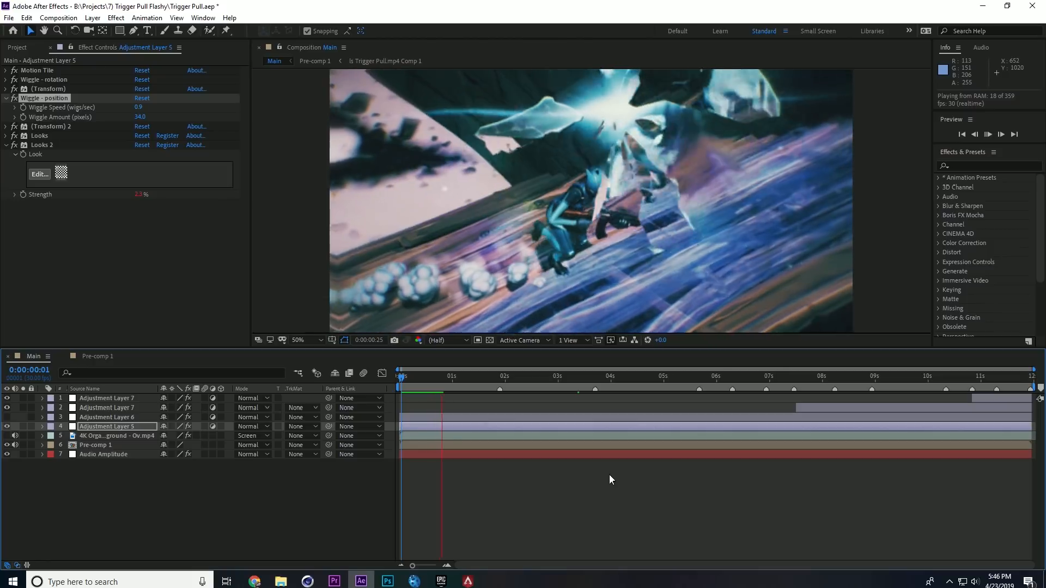
left_click_drag(426, 378, 398, 389)
key("space")
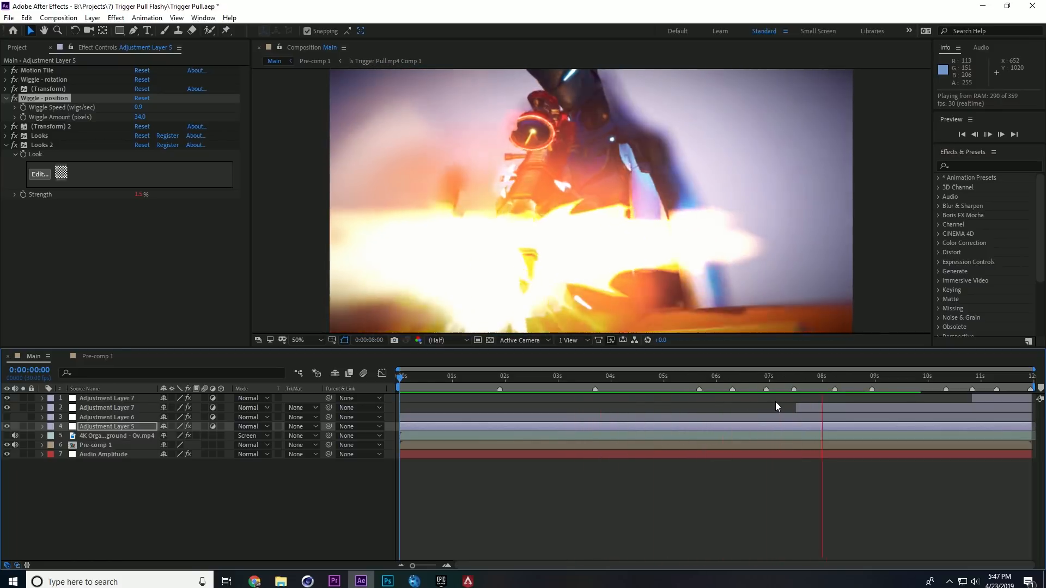
Check the shot around 0:00:07:04, and turn off Adjustment Layer 5's Motion Tile effect at 0:00:04:10.
left_click(787, 384)
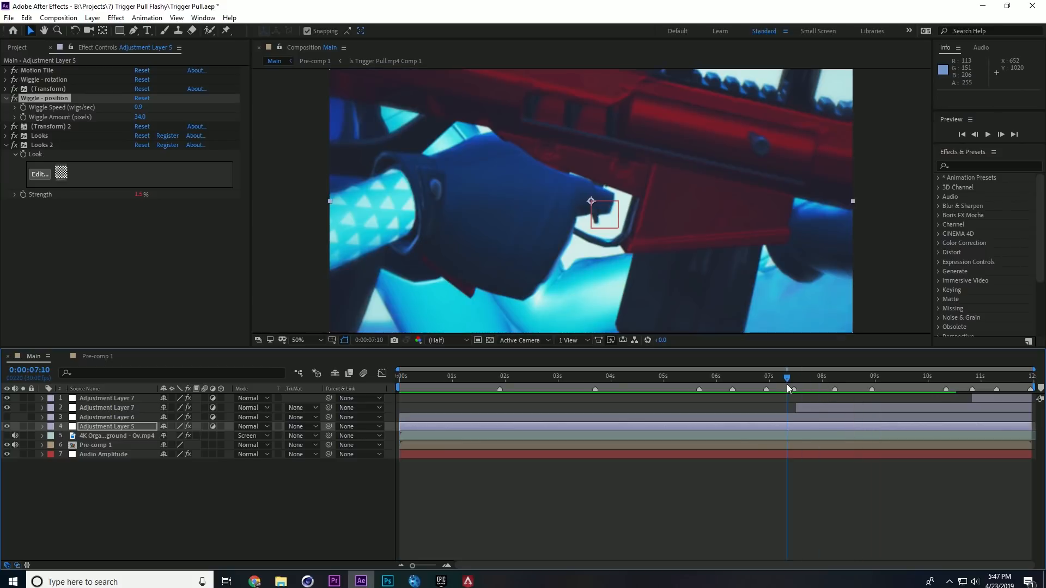
mouse_move(787, 384)
left_mouse_down()
mouse_move(762, 384)
mouse_move(777, 384)
left_mouse_up()
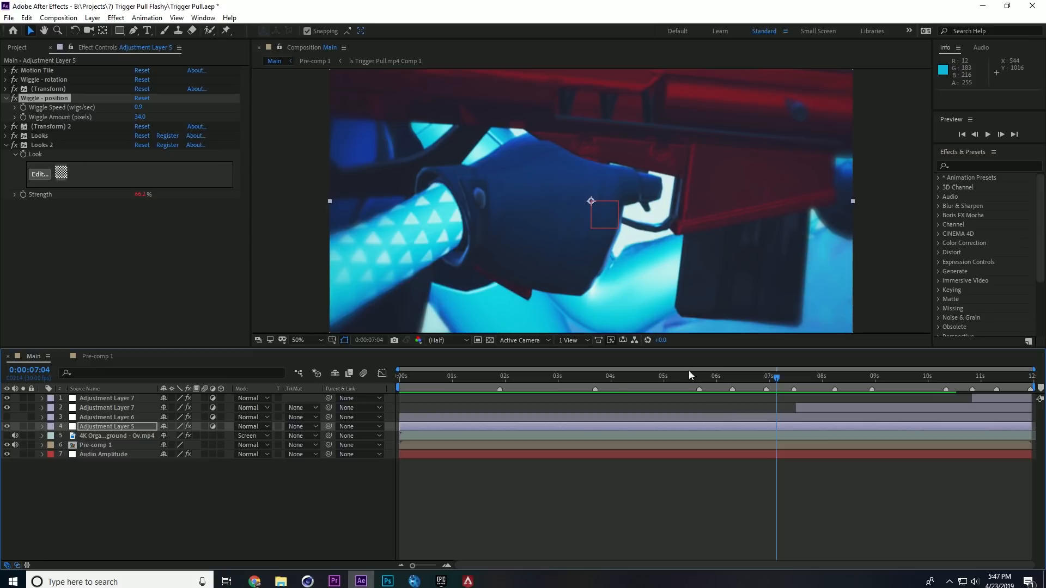
left_click(630, 378)
left_click(18, 70)
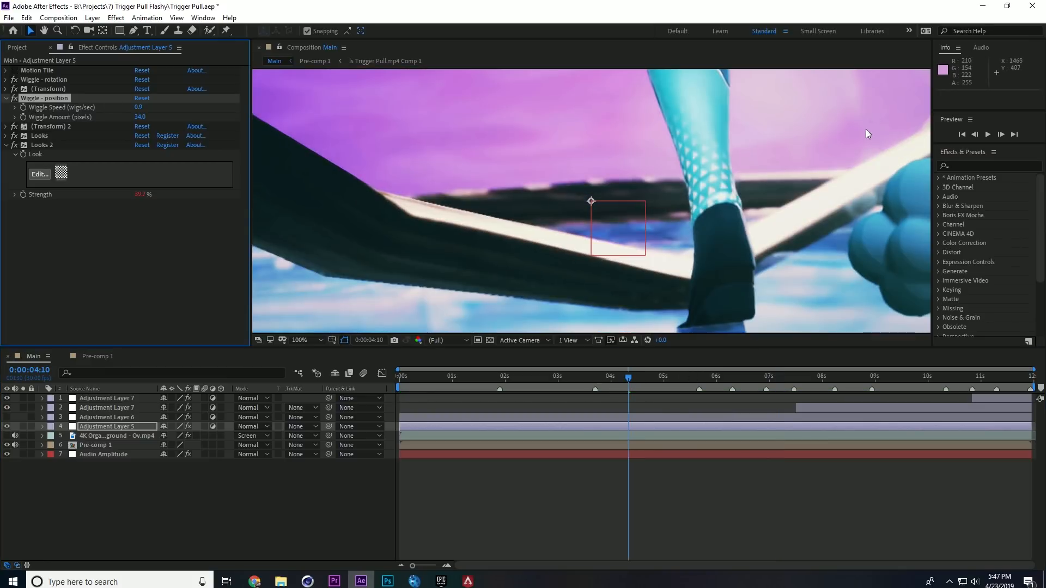
Turn Adjustment Layer 5's Motion Tile effect back on and check the shot between 0:00:04:10 and 0:00:04:13.
left_click(34, 71)
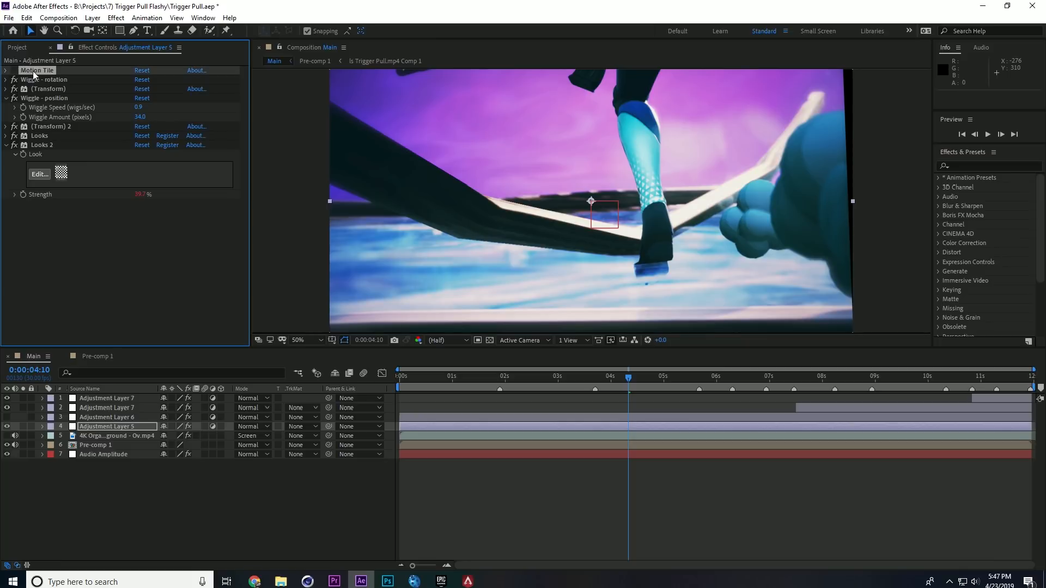
left_click(15, 71)
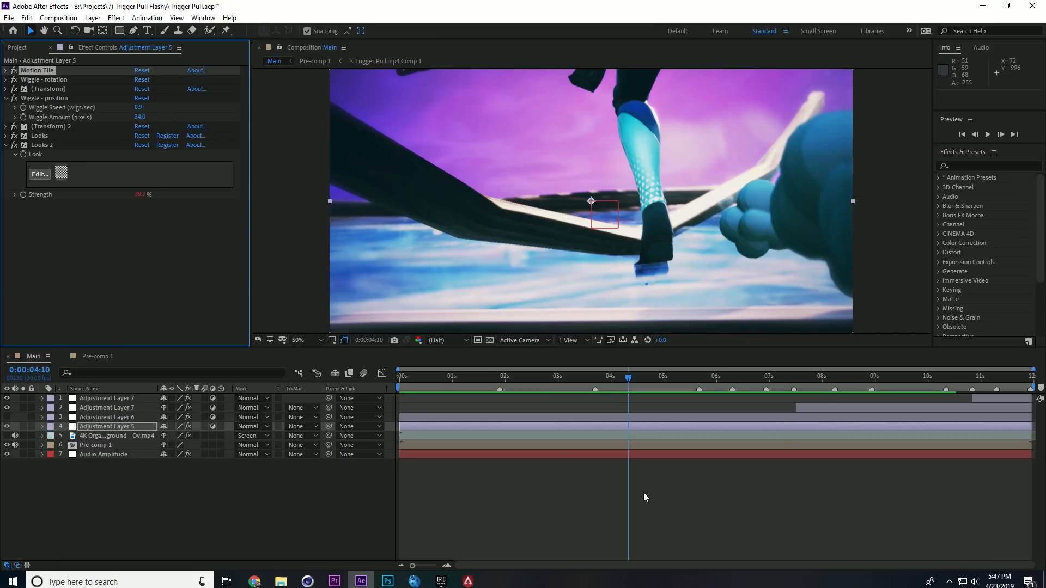
left_click(662, 455)
left_click(651, 419)
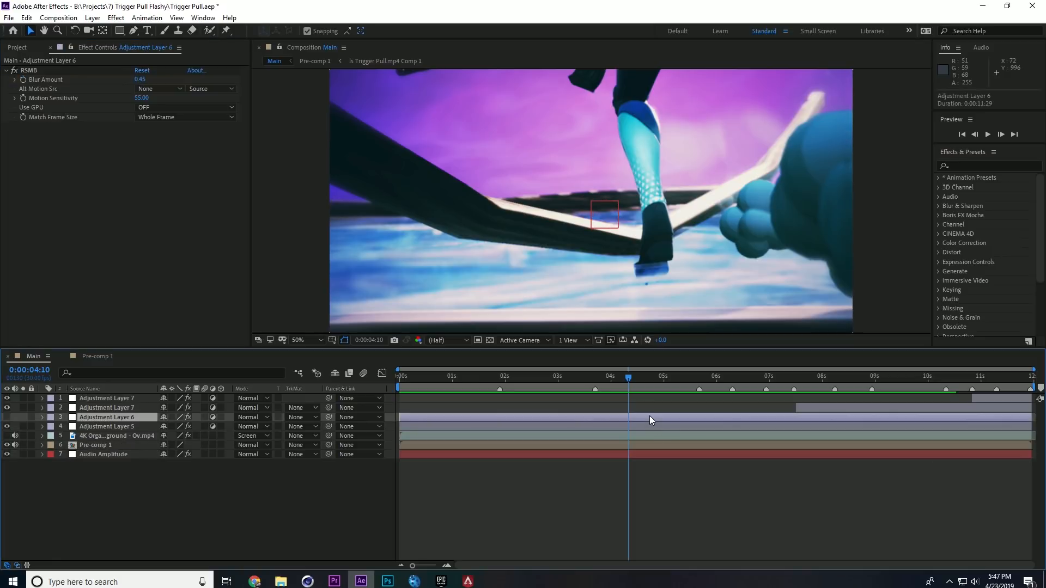
left_click(655, 428)
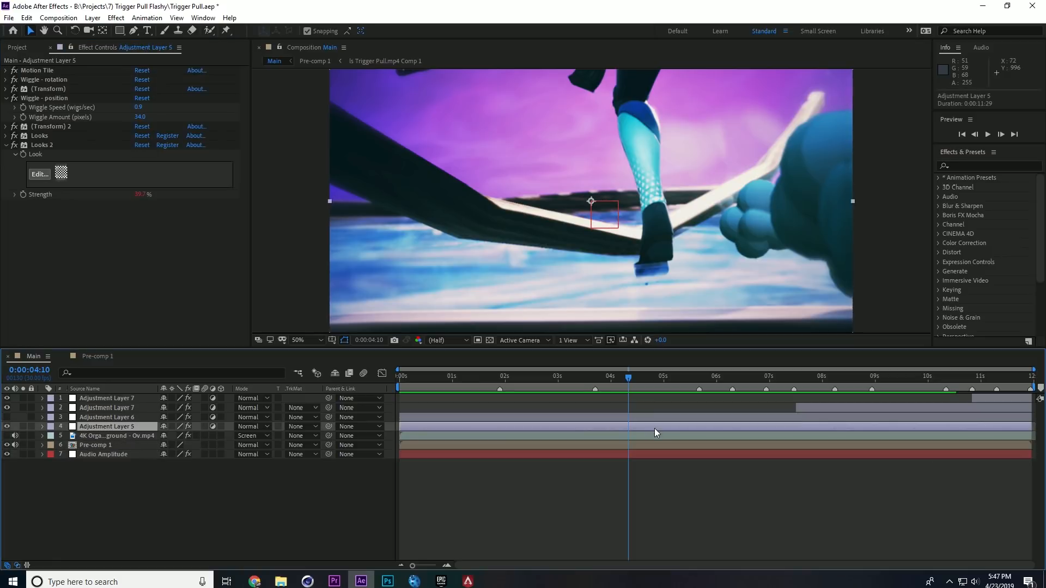
left_click(635, 378)
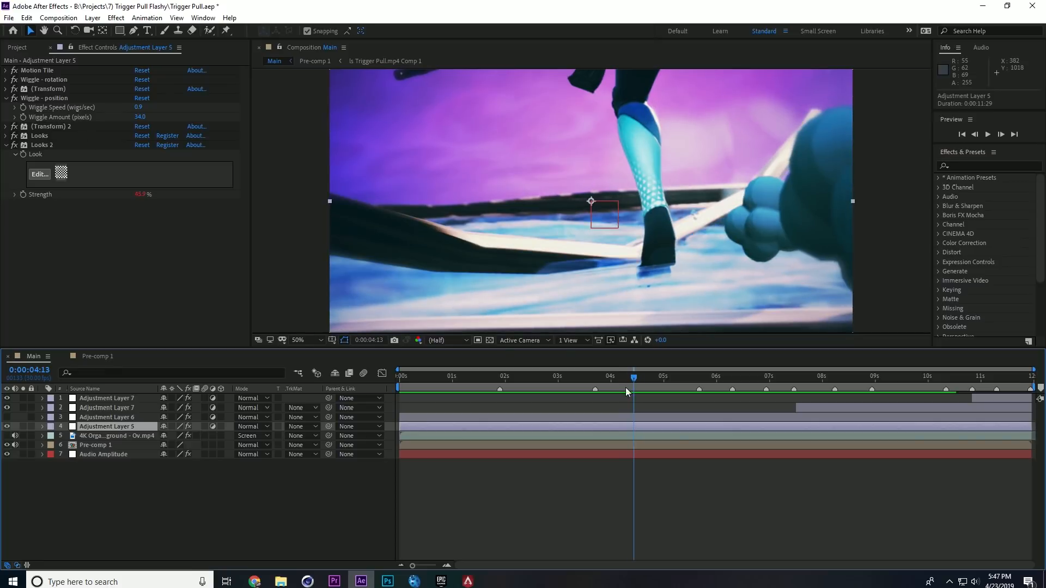
mouse_move(627, 378)
left_mouse_down()
mouse_move(617, 377)
mouse_move(628, 378)
left_mouse_up()
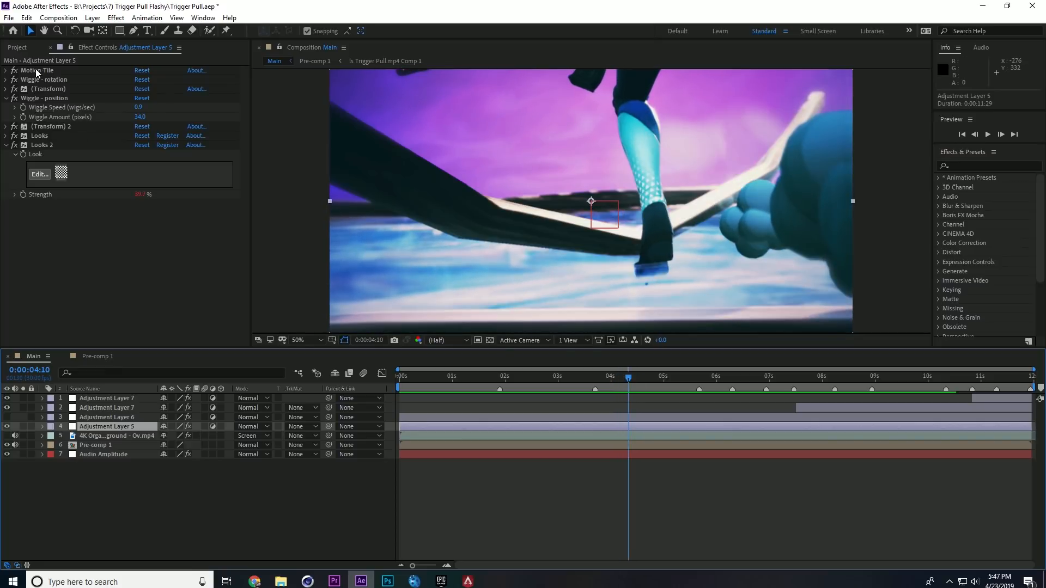
left_click(6, 71)
left_click(6, 71)
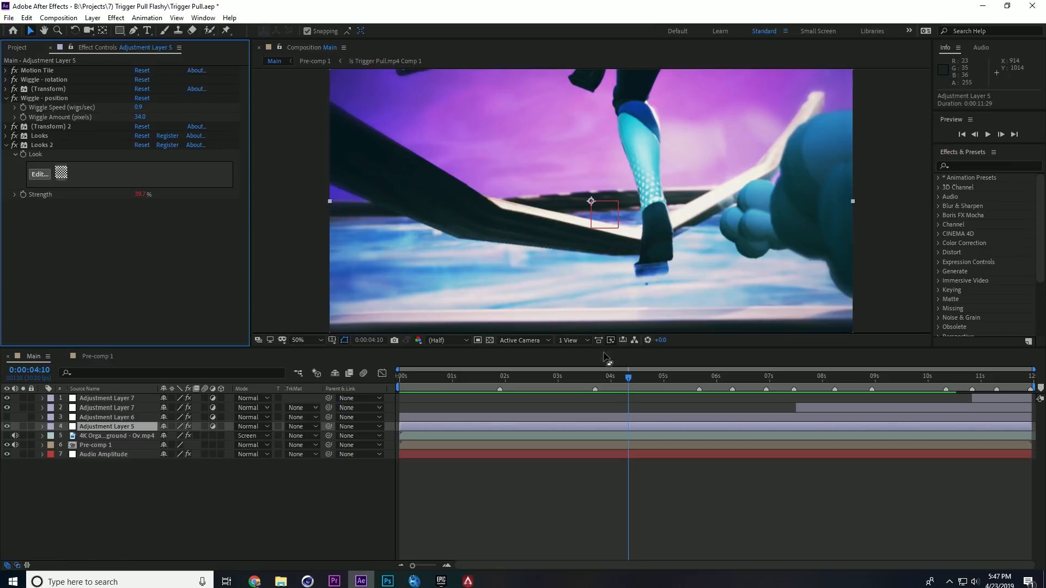
Preview Main from the start and turn on the visibility of the 4K Organic dust particles layer.
key("Home")
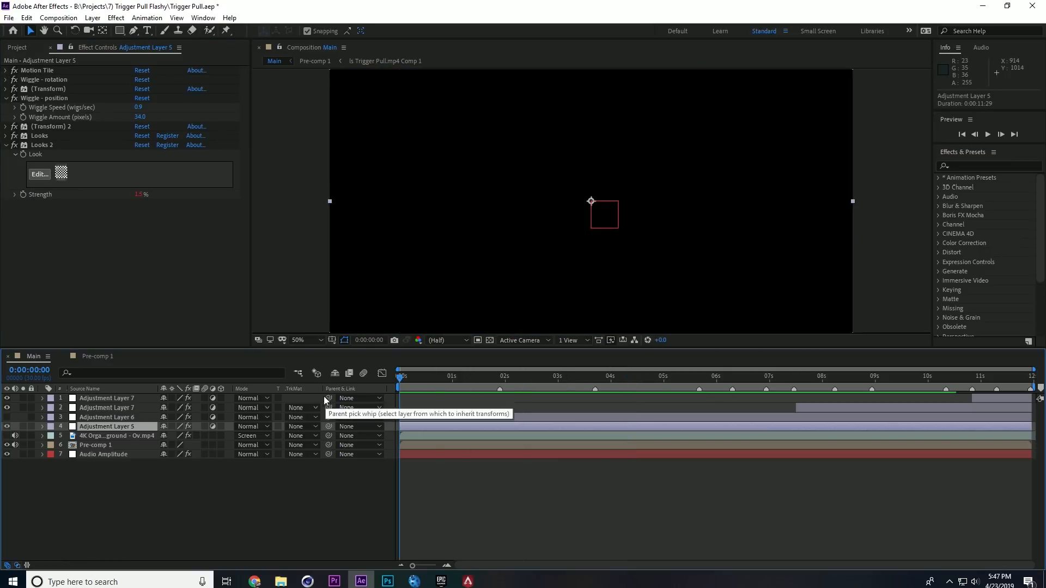
key("space")
left_click(7, 417)
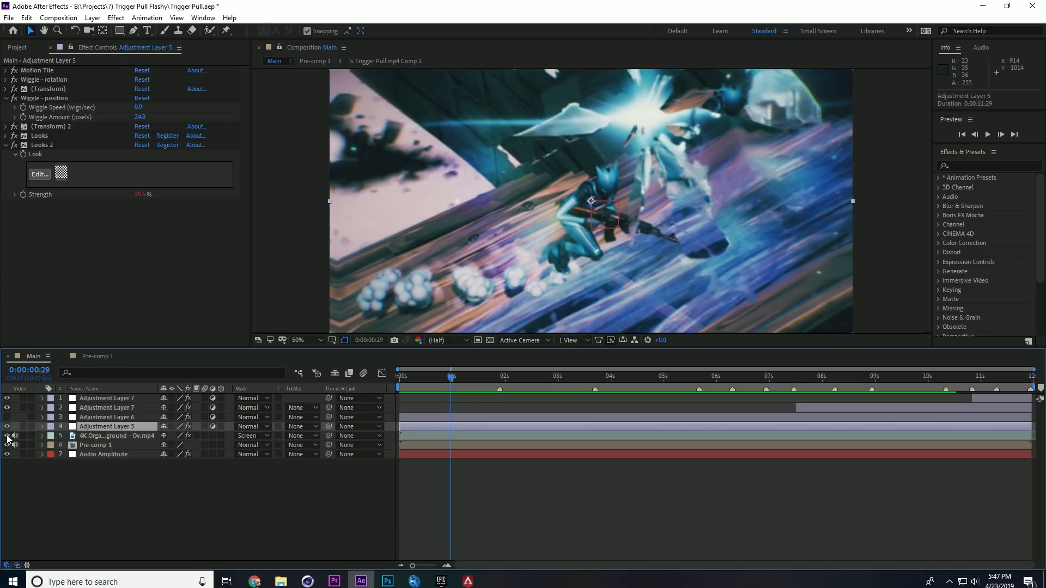
Open the dust particles footage in its own Layer view and scrub through it.
double_click(123, 436)
left_click_drag(302, 319, 420, 318)
left_click_drag(466, 316, 259, 319)
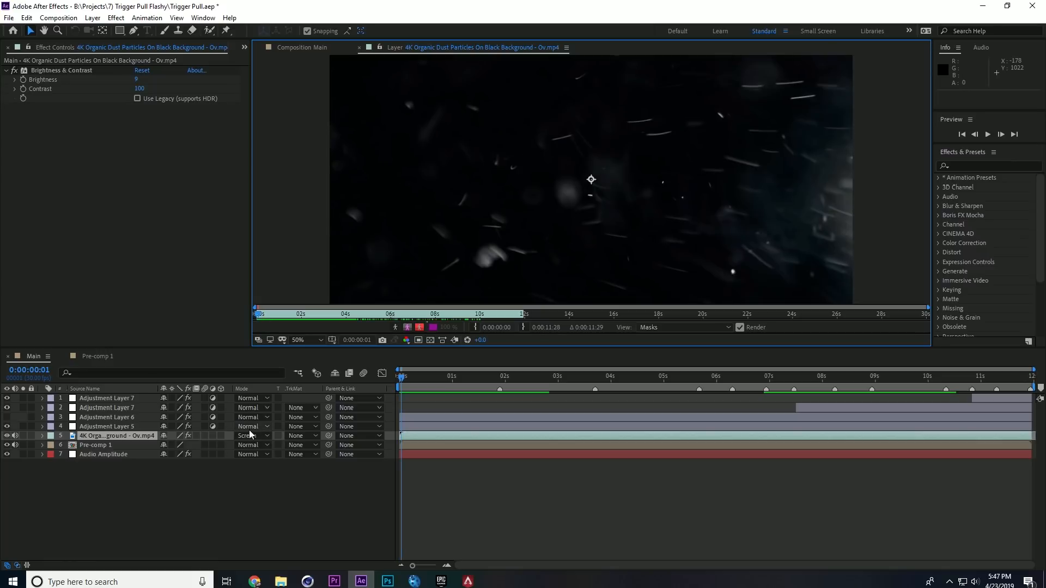
Choose Screen as the dust particles layer's blending mode and return to the Main composition view.
left_click(26, 566)
left_click(26, 566)
left_click(20, 566)
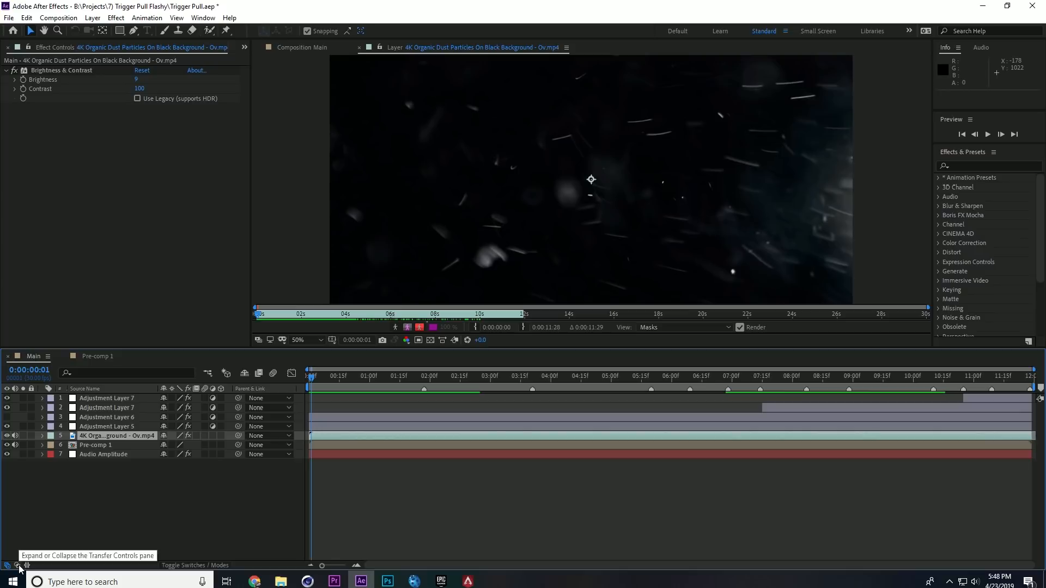
left_click(19, 566)
left_click(251, 436)
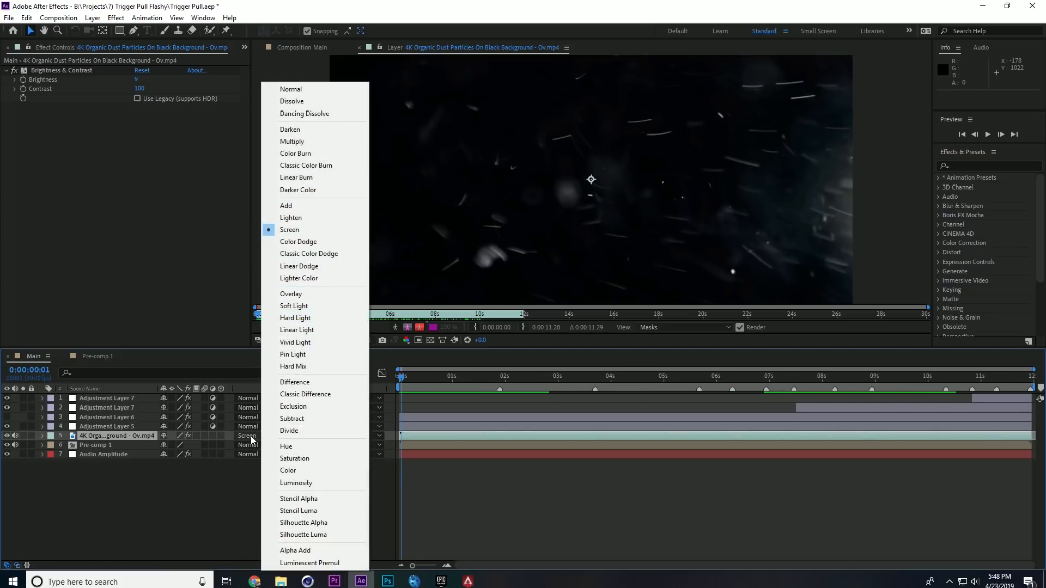
left_click(318, 230)
left_click(300, 46)
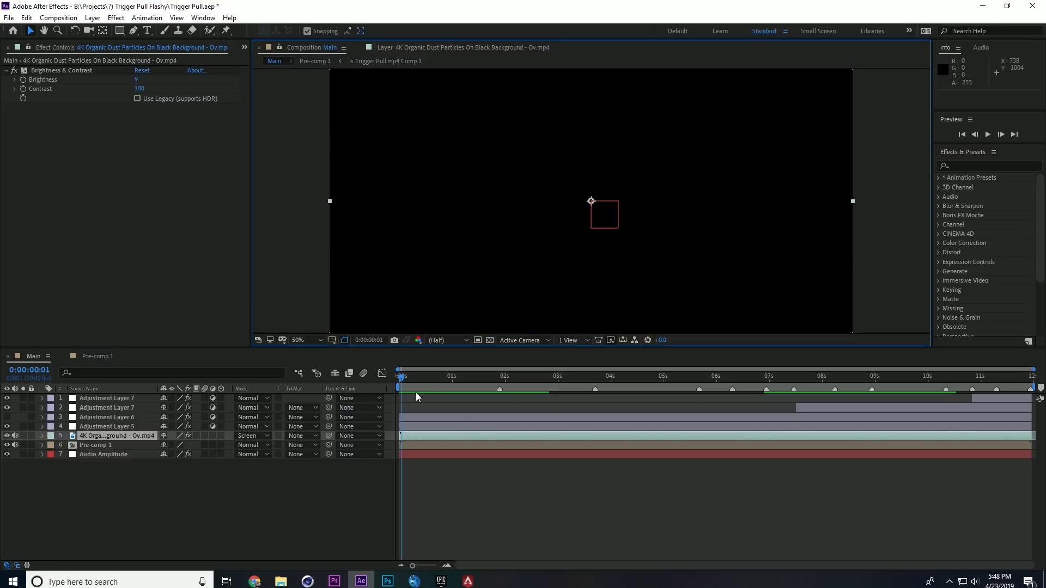
Try the Lighten and Multiply blending modes on the dust particles layer around 0:00:04:12, and set it back to Screen.
left_click_drag(421, 378, 615, 403)
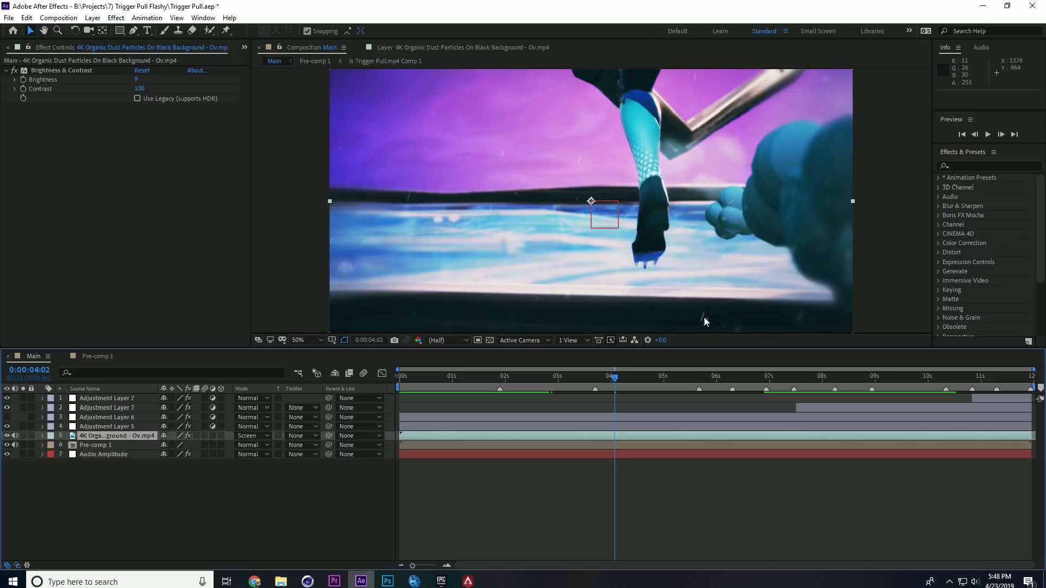
left_click_drag(615, 379, 632, 378)
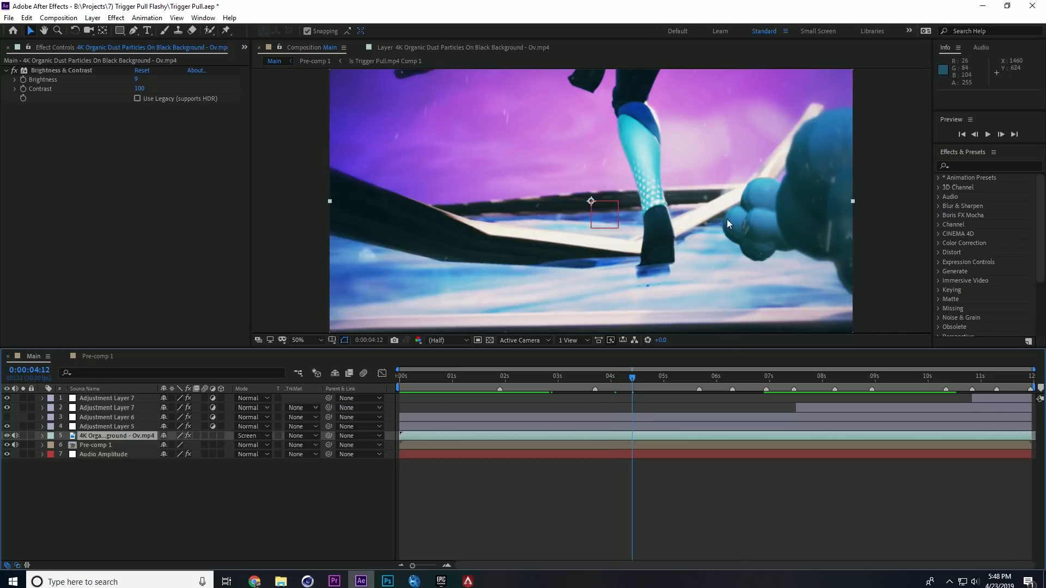
left_click(250, 437)
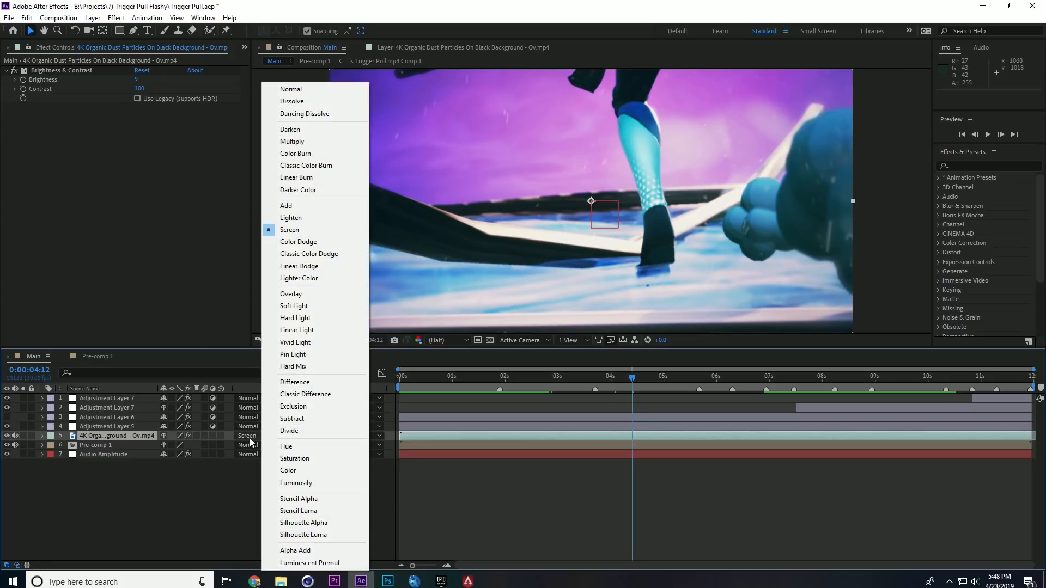
left_click(310, 218)
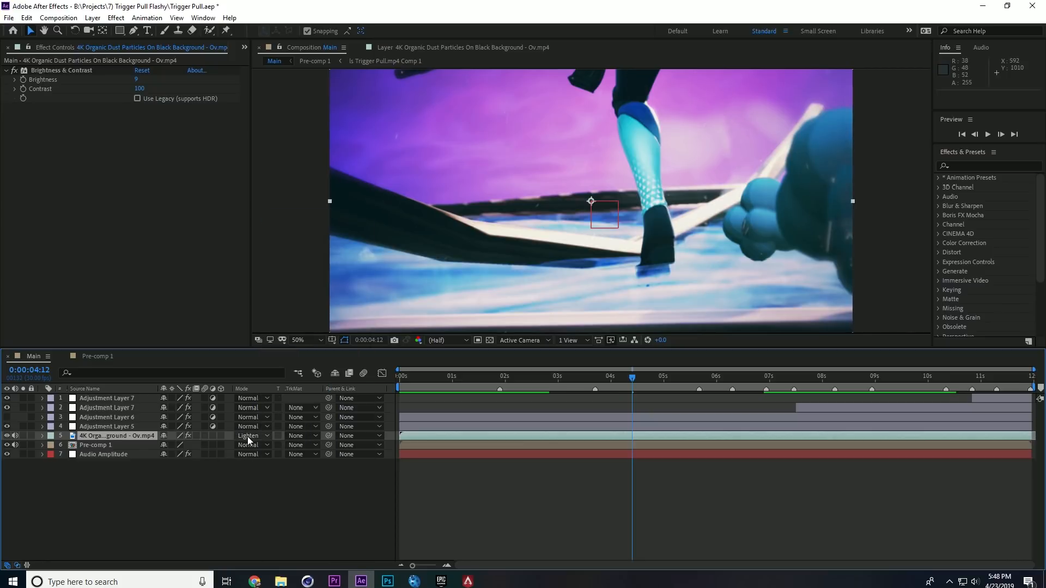
left_click(248, 436)
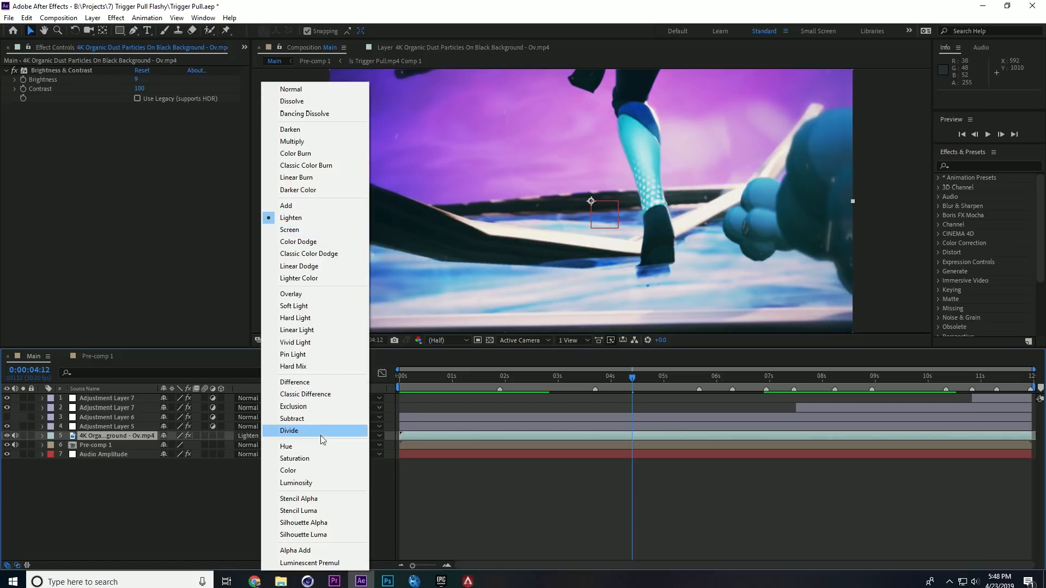
left_click(314, 142)
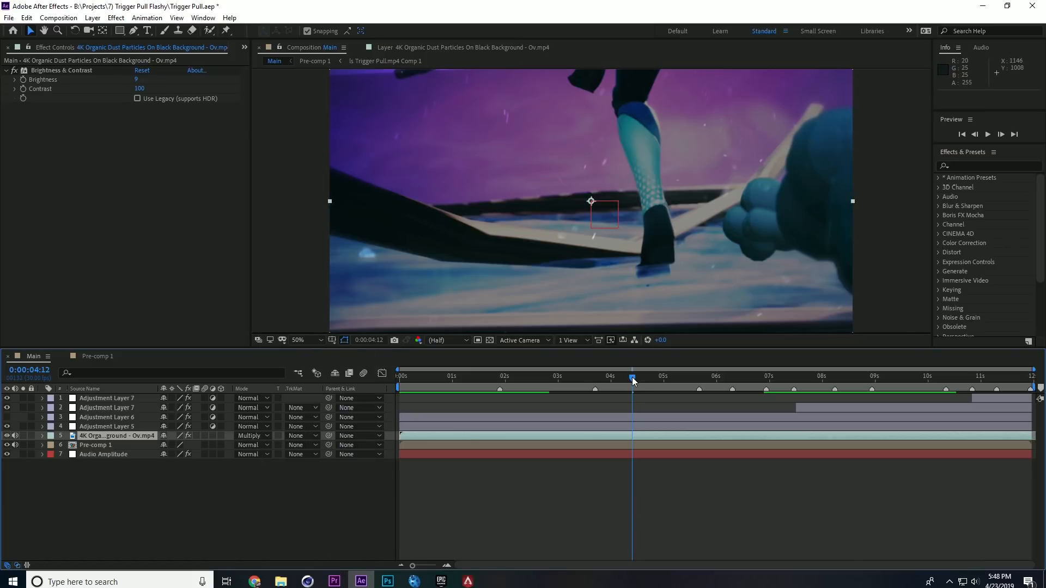
left_click_drag(632, 377, 620, 384)
left_click(251, 436)
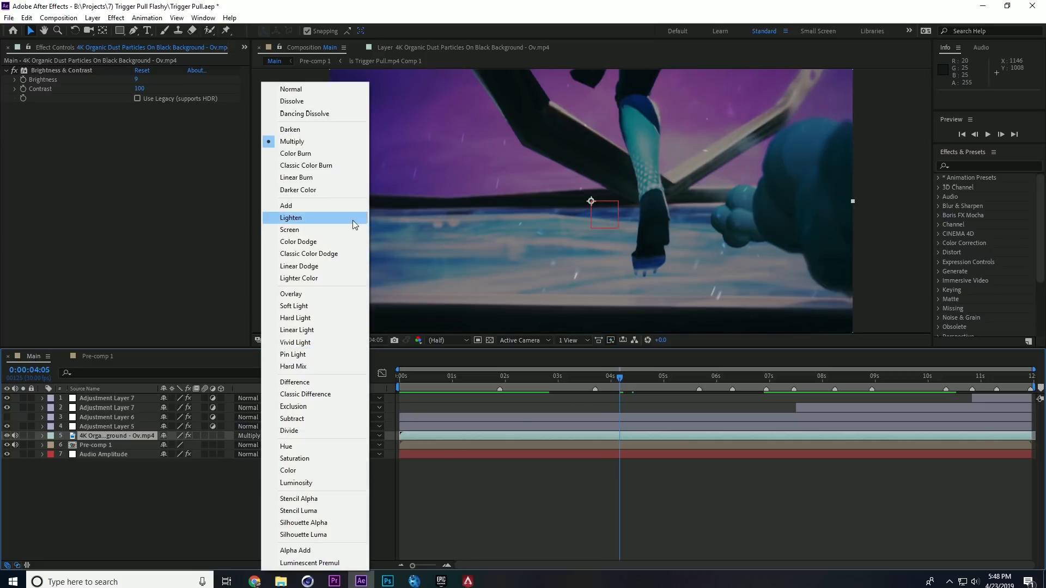
left_click(289, 229)
Turn on the visibility of Adjustment Layer 6 and preview Main from 0:00:00:00.
left_click_drag(617, 382, 192, 411)
left_click(7, 427)
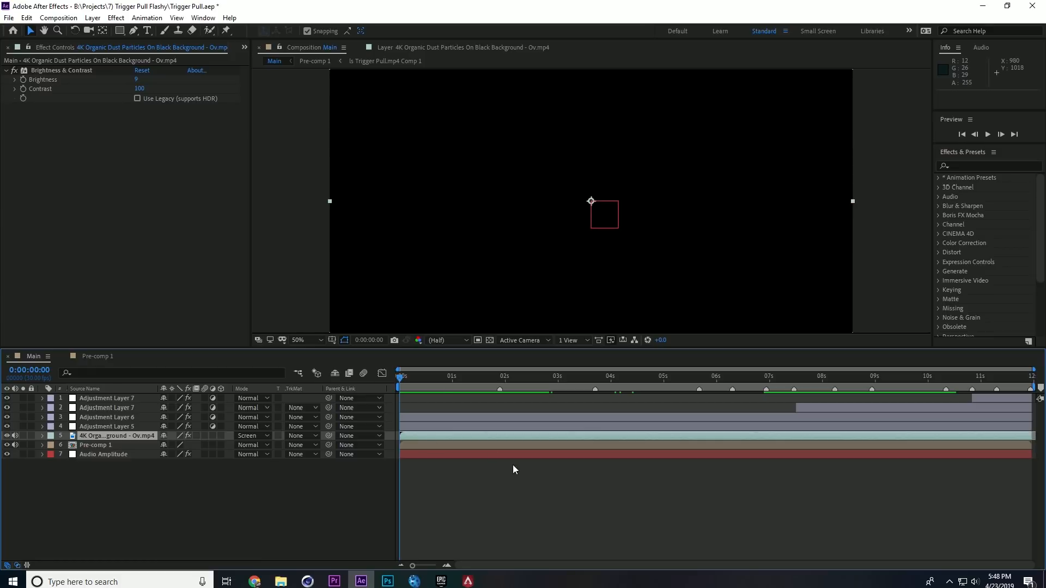
key("space")
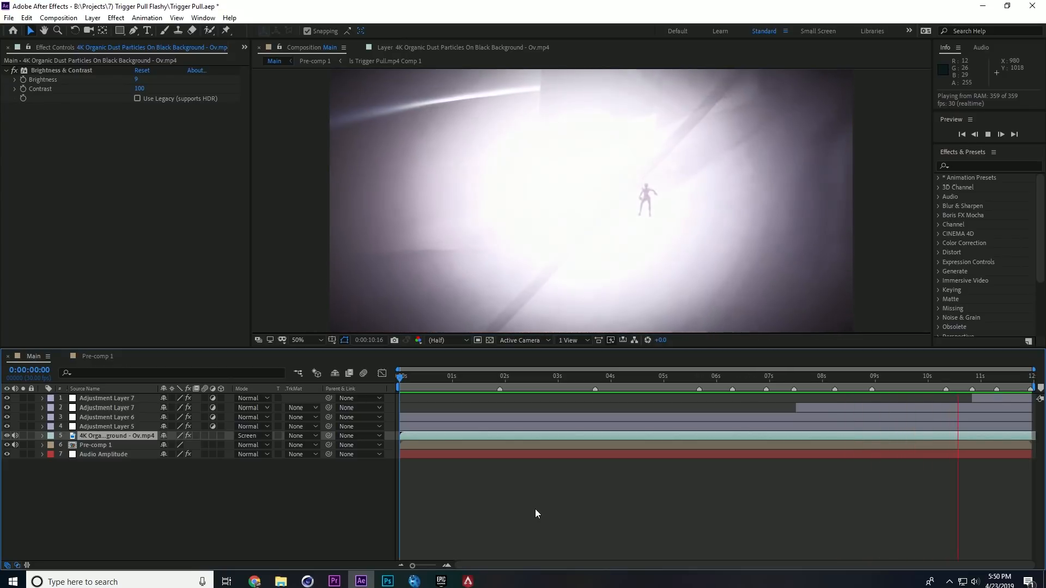
key("space")
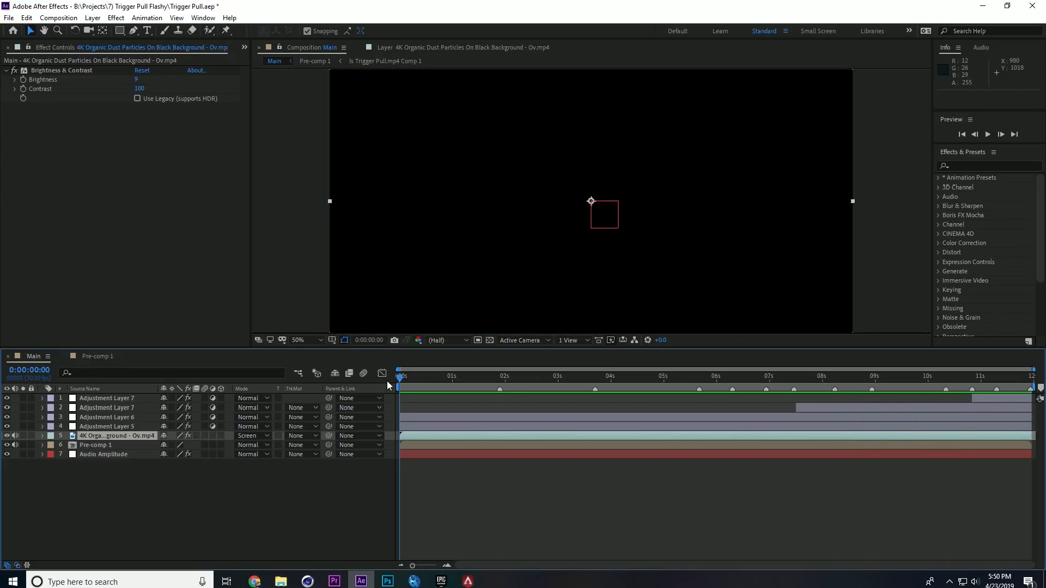
At 0:00:04:24, open Pre-comp 1 and bring up the Magic Bullet Looks editor for the Is pre broll.mp4 layer.
left_click_drag(733, 376, 654, 386)
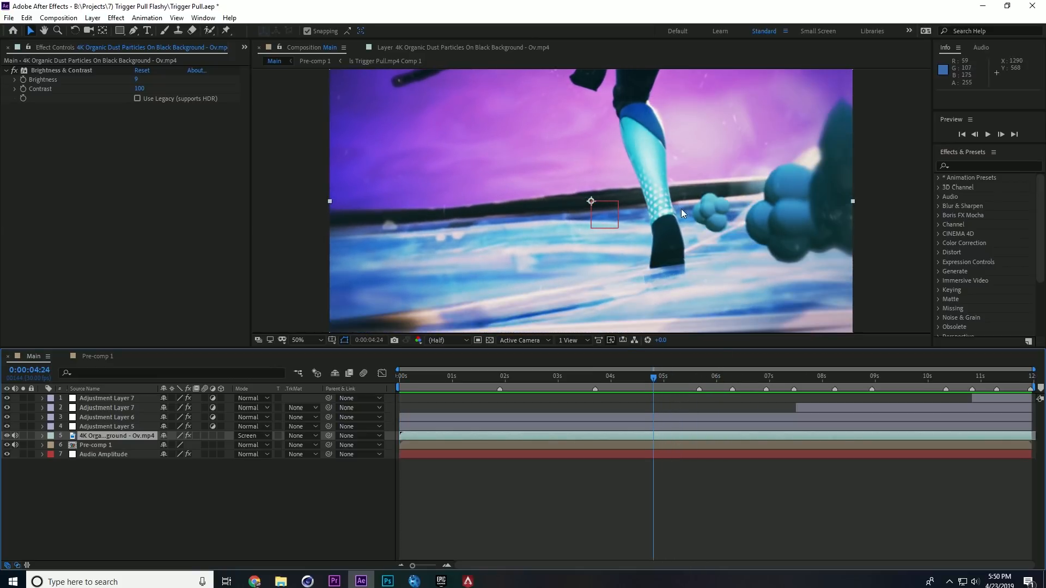
double_click(648, 449)
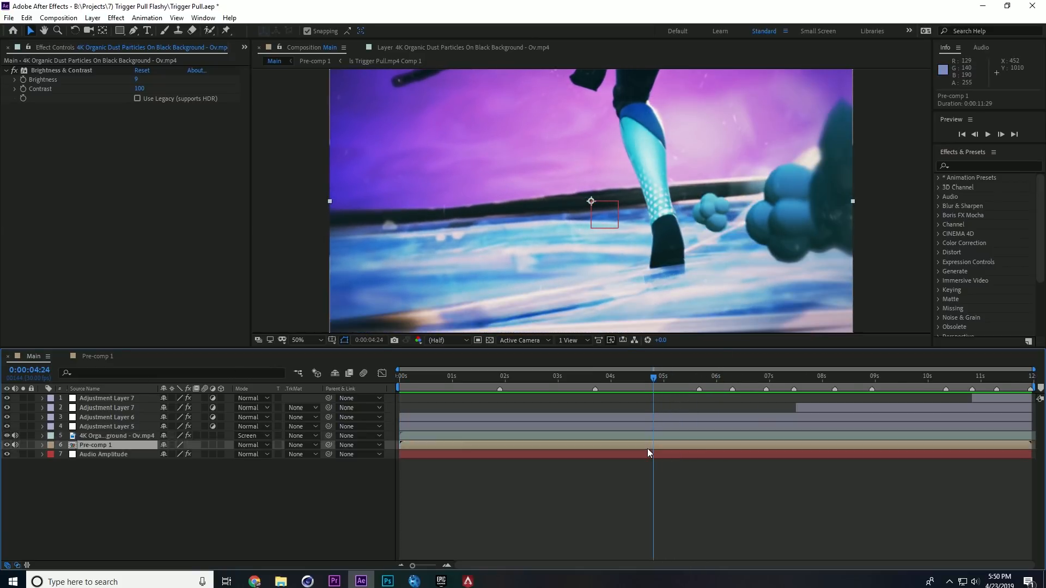
left_click(617, 472)
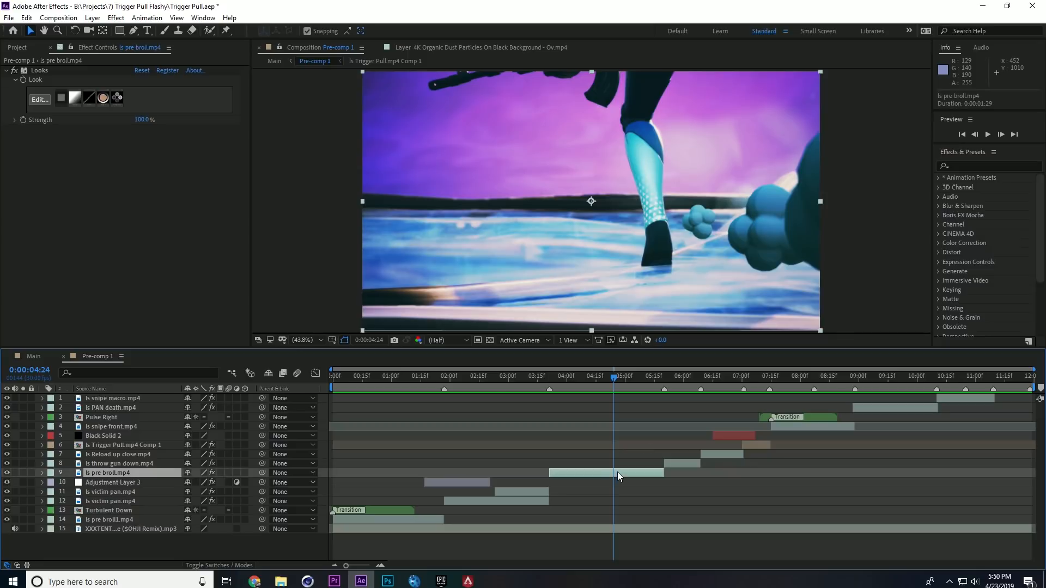
left_click(41, 100)
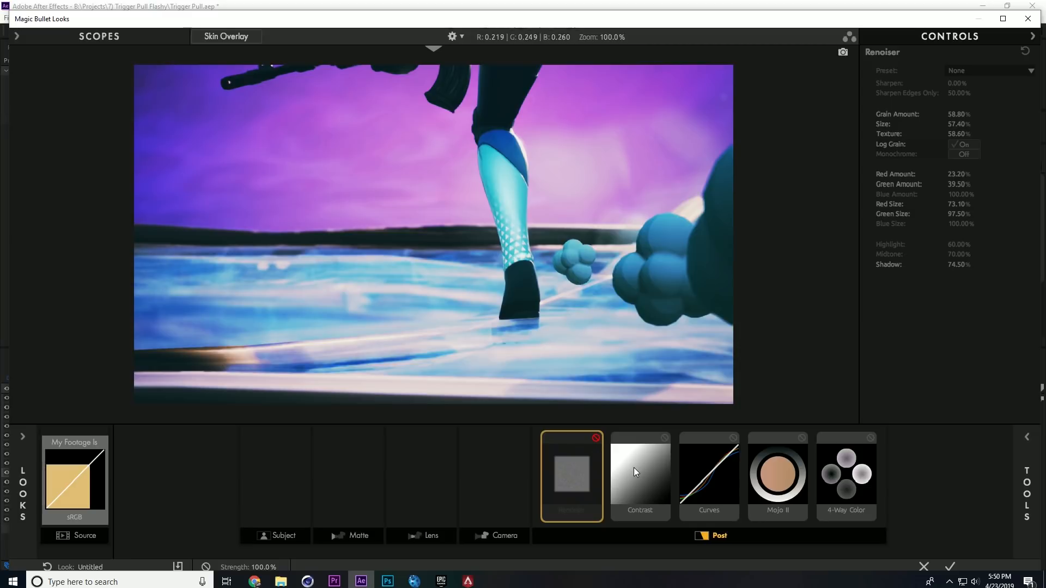
Compare the shot with and without the Renoiser tool, leaving Renoiser disabled.
left_click(597, 438)
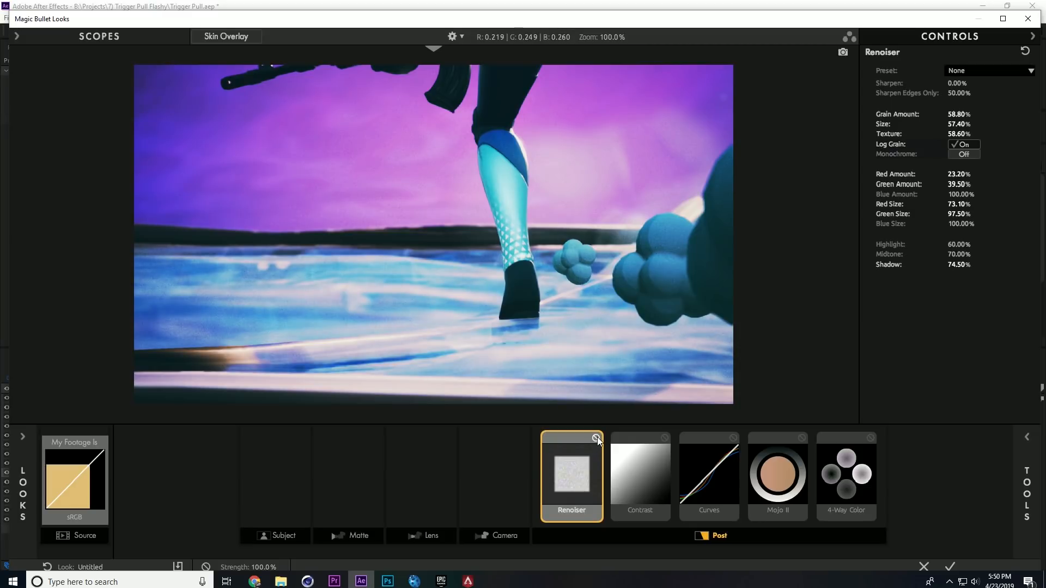
left_click(596, 438)
left_click(596, 438)
left_click(597, 438)
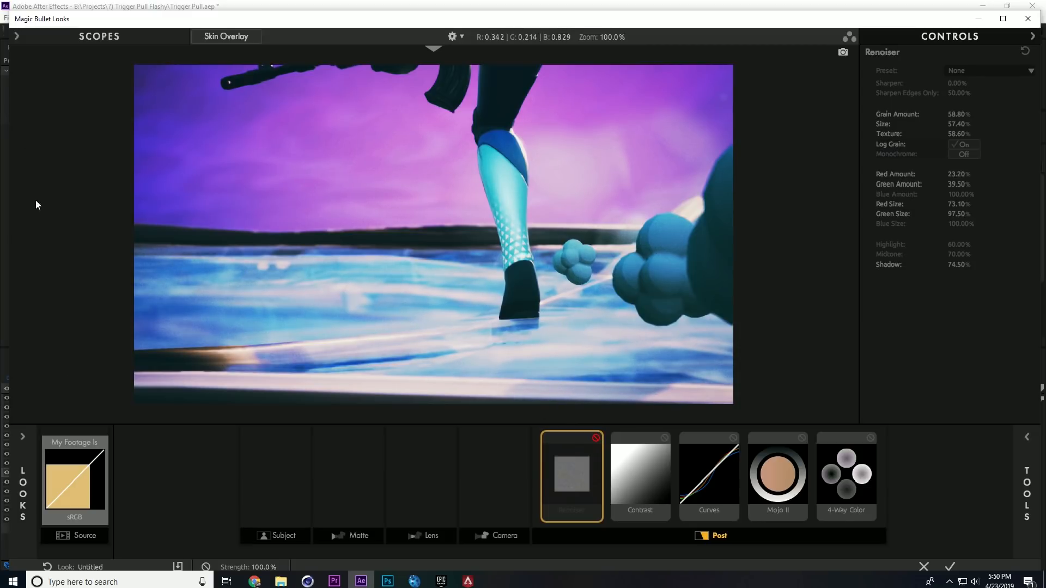
Browse the Blockbuster Warm look presets and the Camera and Lens tools available for the shot.
left_click(23, 483)
left_click(135, 192)
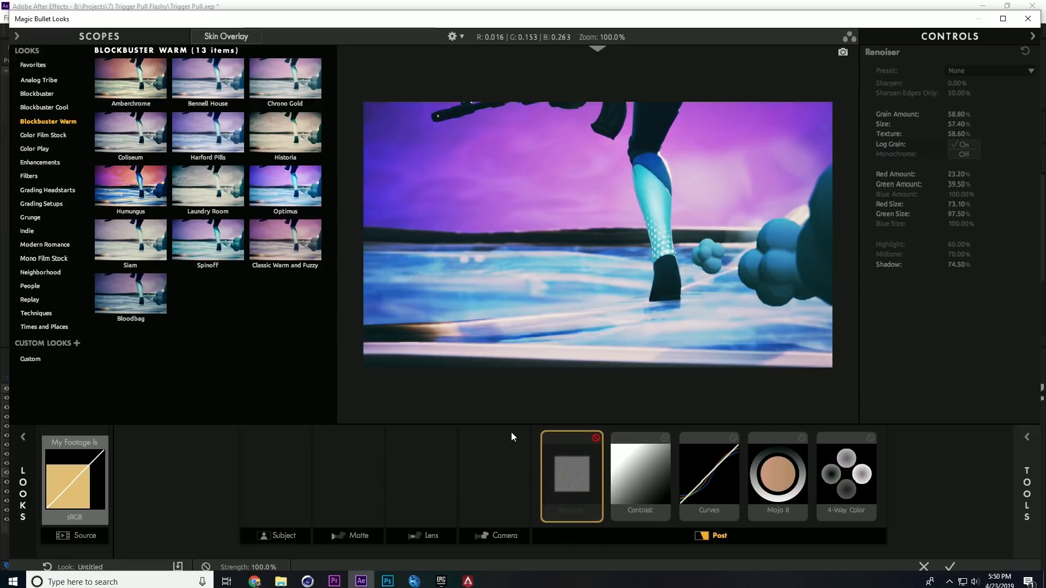
left_click(528, 483)
left_click(1027, 493)
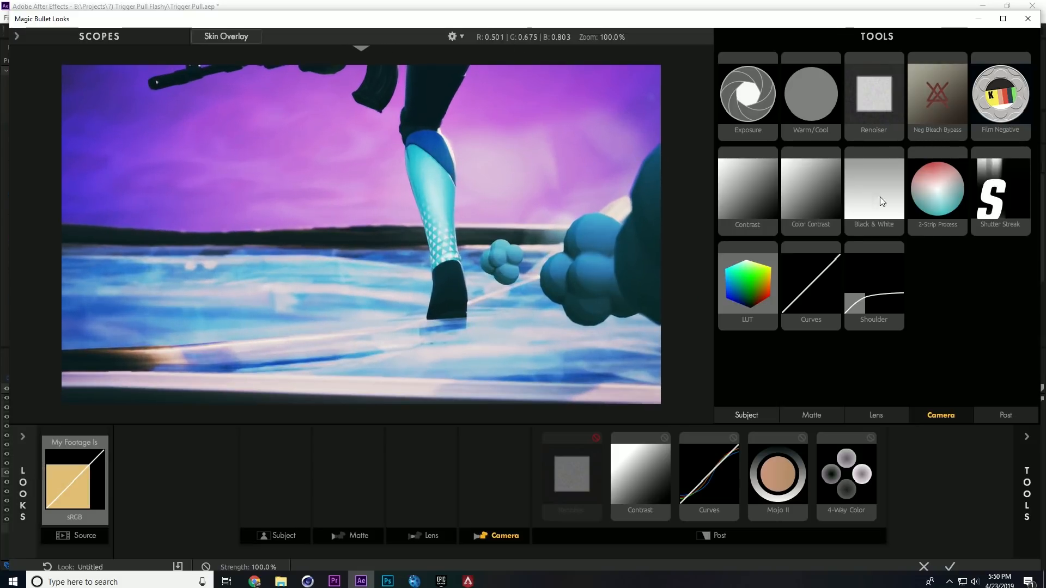
left_click(877, 415)
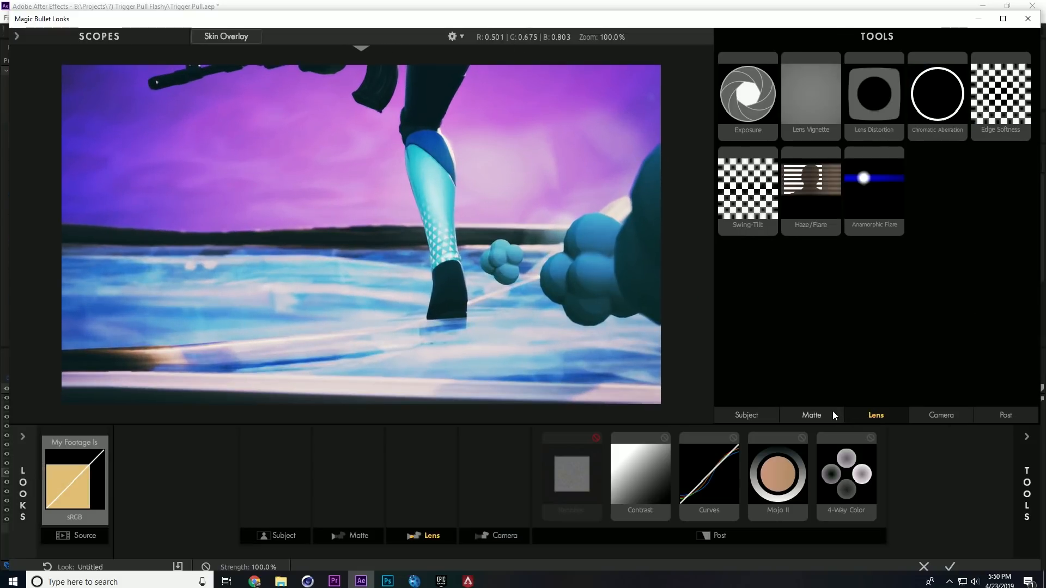
left_click(833, 415)
Examine the settings of the look's Mojo II and Curves tools.
left_click(777, 479)
left_click(712, 481)
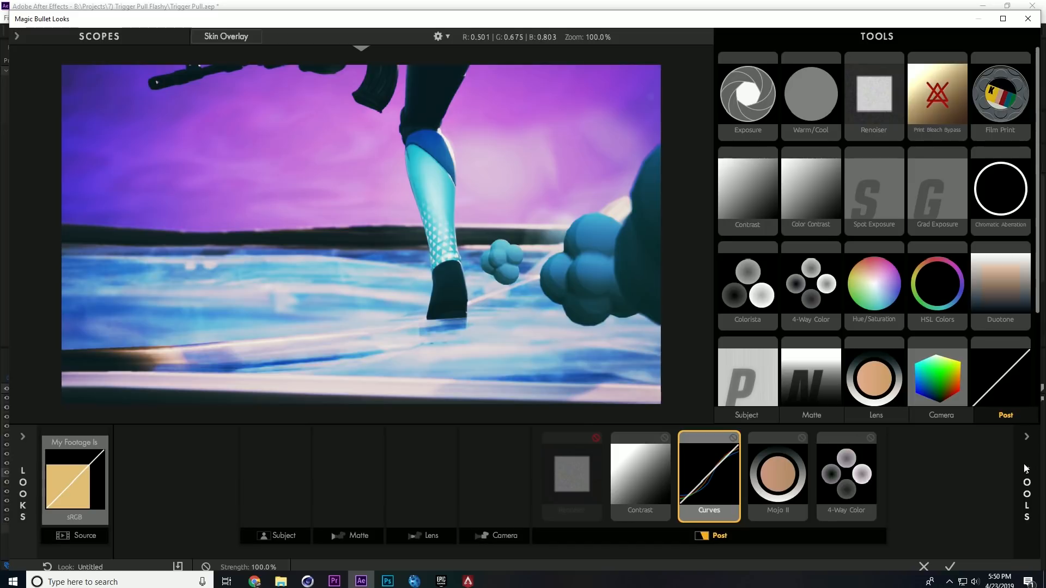
left_click(1028, 494)
left_click(767, 486)
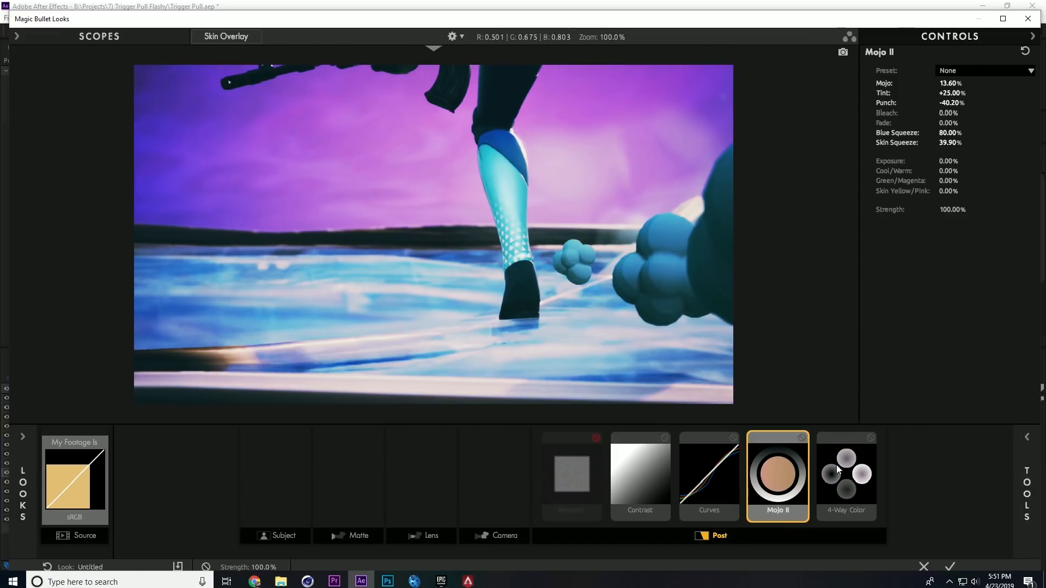
left_click(733, 484)
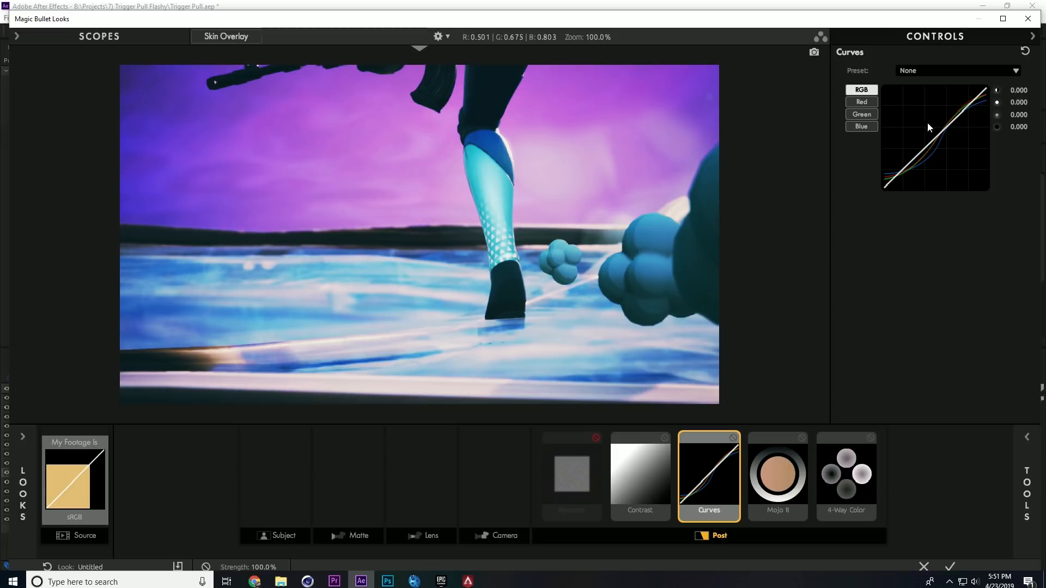
Review the look's Contrast, Curves, Mojo II and 4-Way Color settings, and accept the look to return to Pre-comp 1.
left_click(650, 485)
left_click(705, 484)
left_click(772, 481)
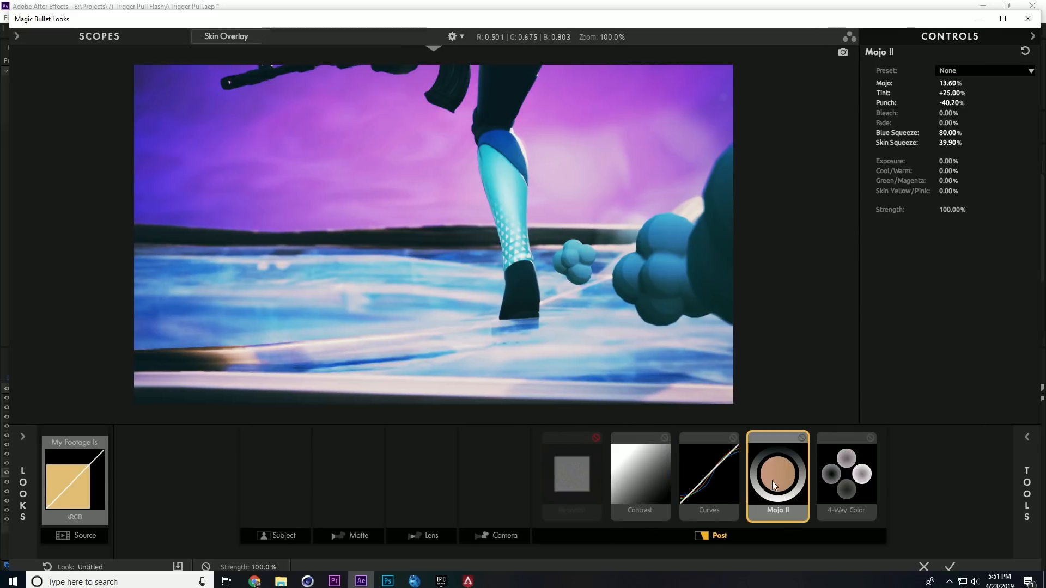
left_click(827, 483)
left_click(778, 488)
left_click(708, 482)
left_click(643, 482)
left_click(950, 567)
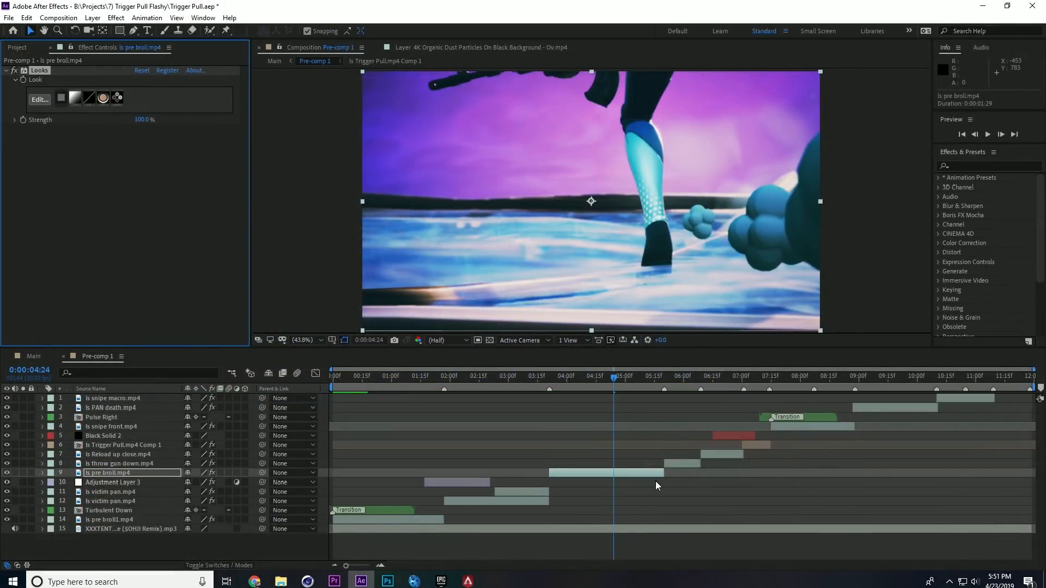
At 0:00:05:29, compare the Is throw gun down.mp4 shot with and without its Looks effect, leaving the effect enabled.
left_click(680, 389)
left_click(682, 464)
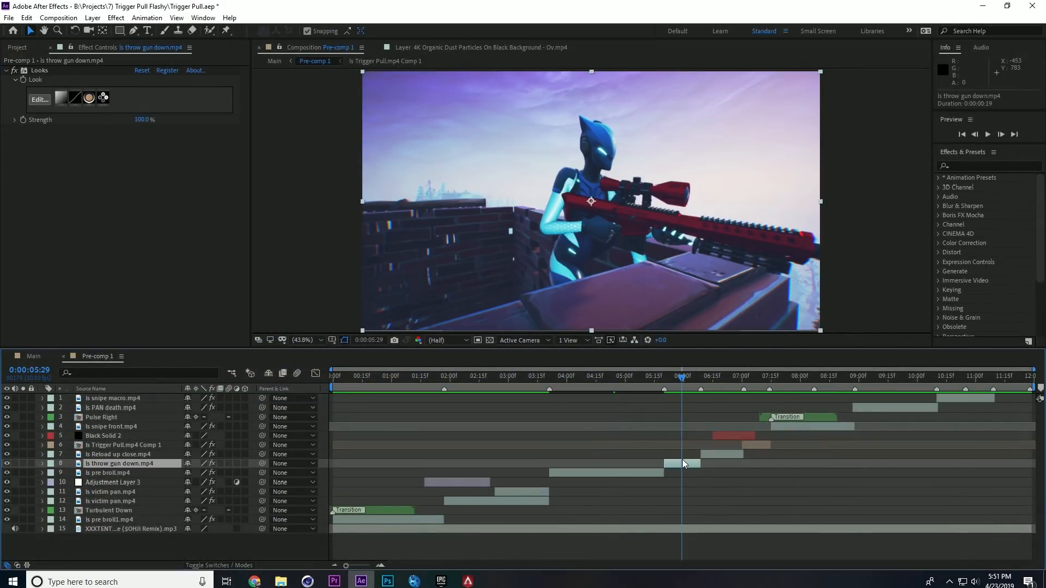
left_click(14, 71)
left_click(14, 71)
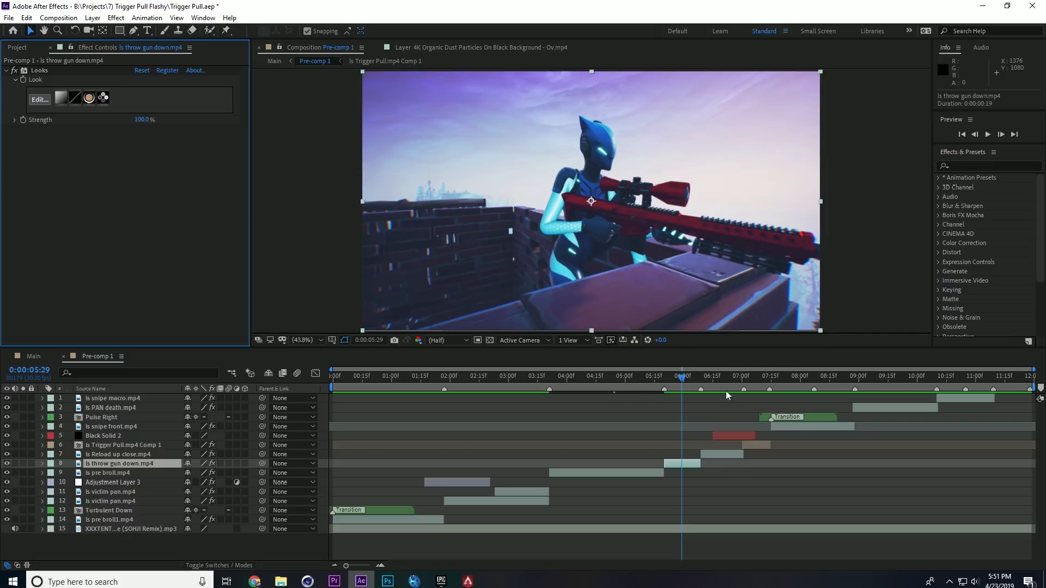
Inspect the graded Is Reload up close.mp4 layer at 0:00:06:14 and move the current time back to 0:00:06:08.
left_click(711, 389)
left_click(719, 453)
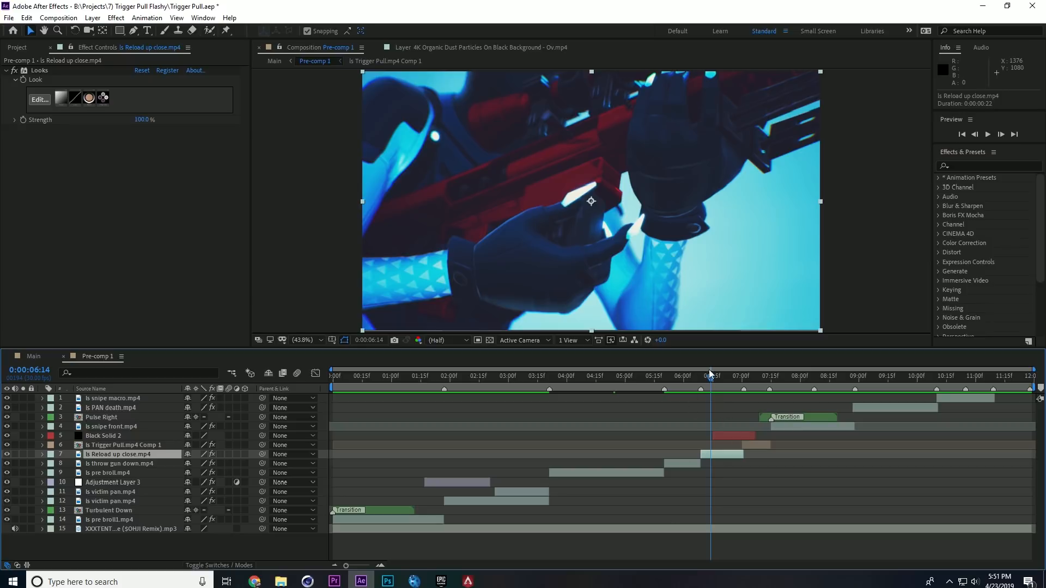
mouse_move(711, 374)
left_mouse_down()
mouse_move(688, 377)
mouse_move(700, 377)
left_mouse_up()
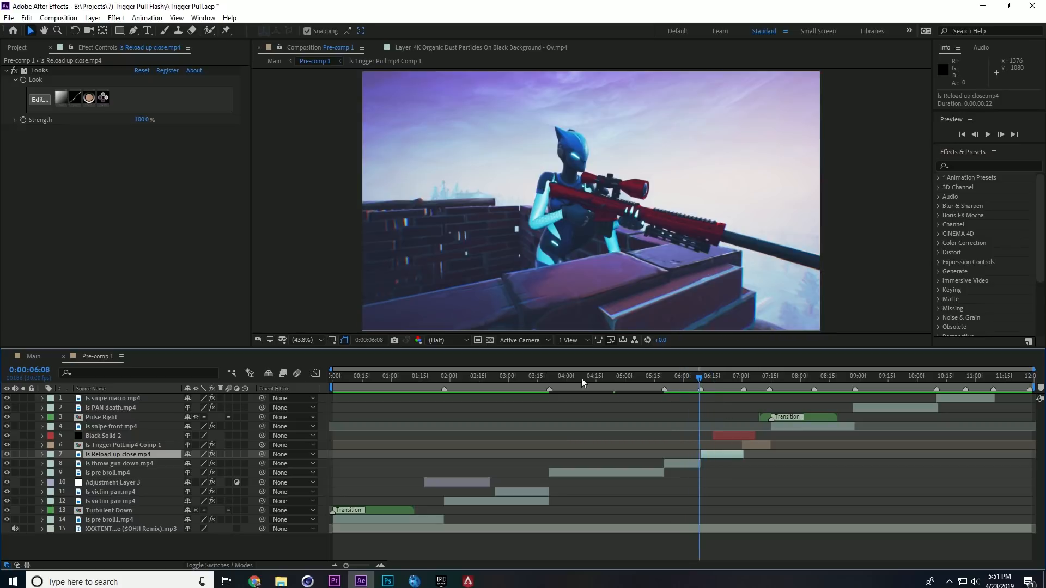
Return to the Main composition and move the current time to 0:00:00:00.
left_click(34, 357)
left_click_drag(514, 374, 378, 373)
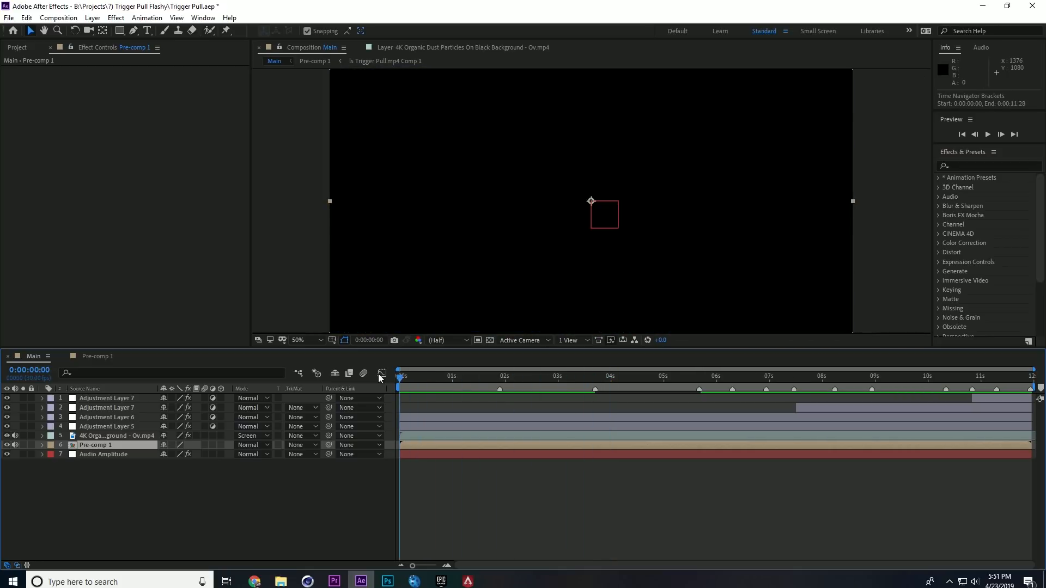